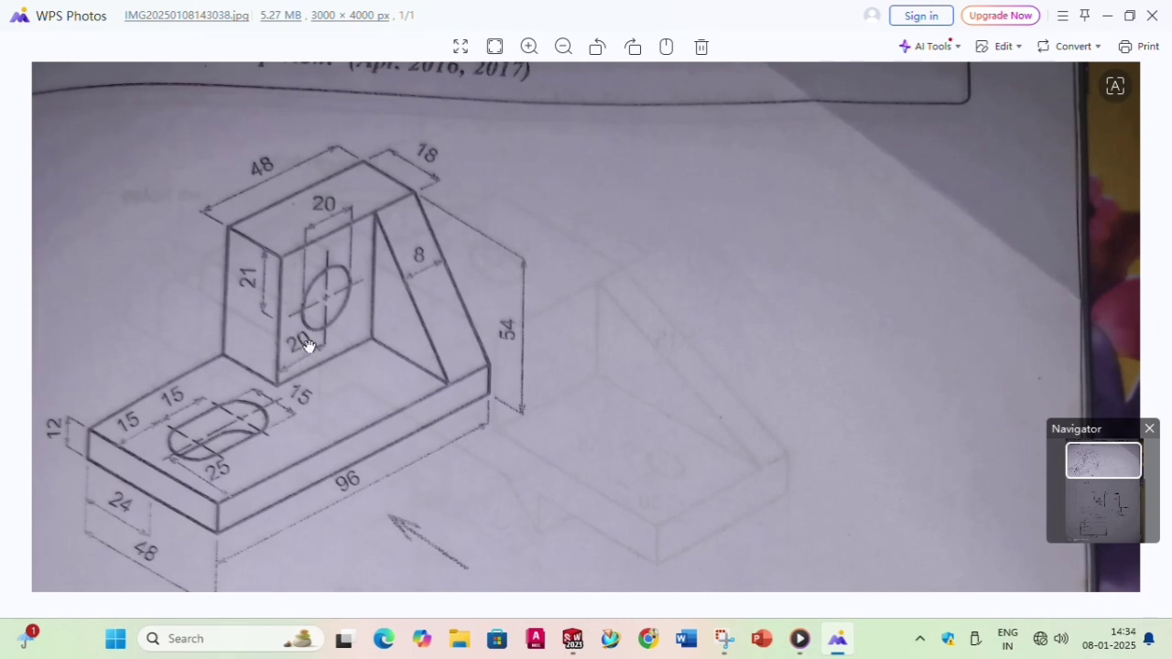
Switch from the reference photo to SOLIDWORKS and create a new part document.
click(1112, 15)
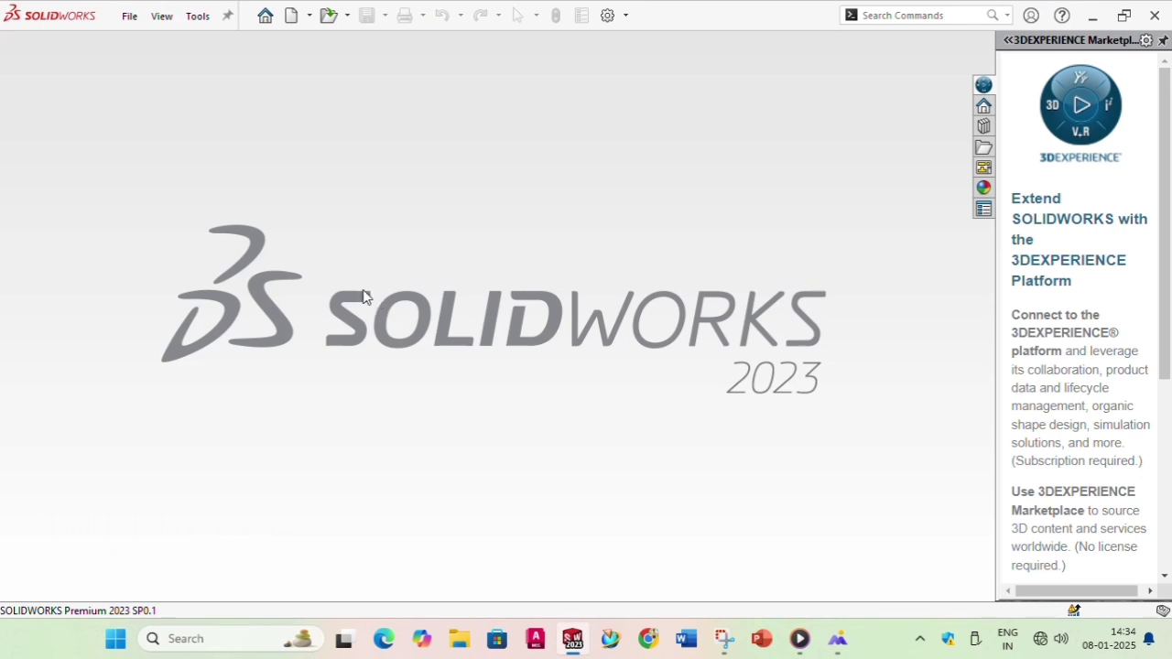
click(128, 16)
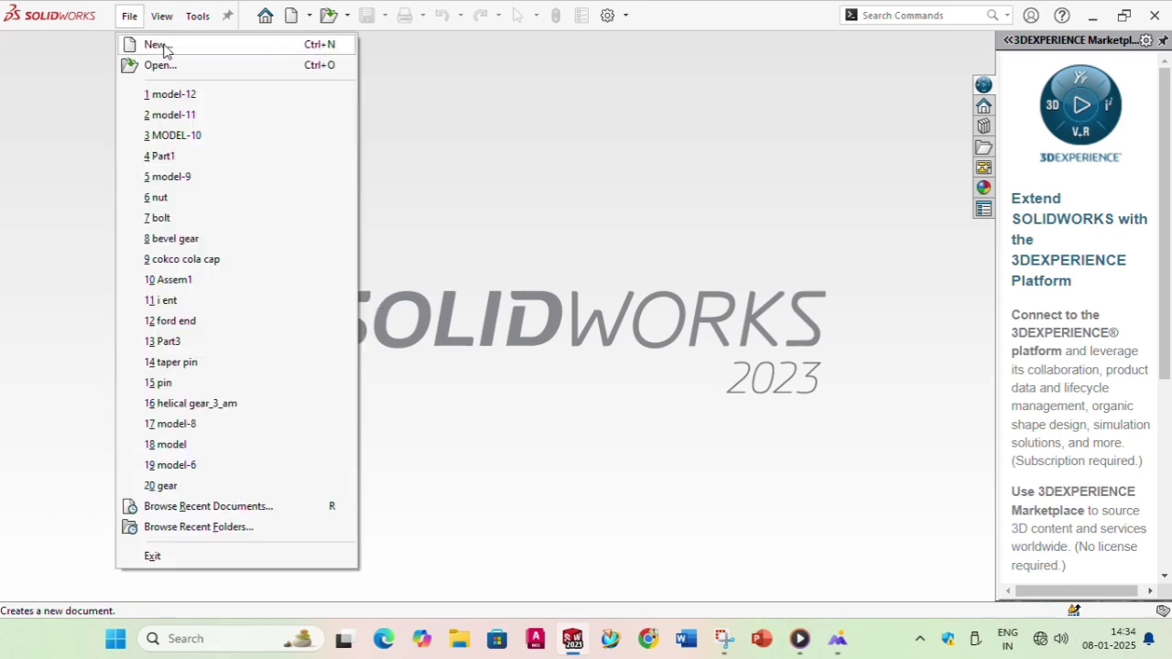
click(156, 46)
click(715, 537)
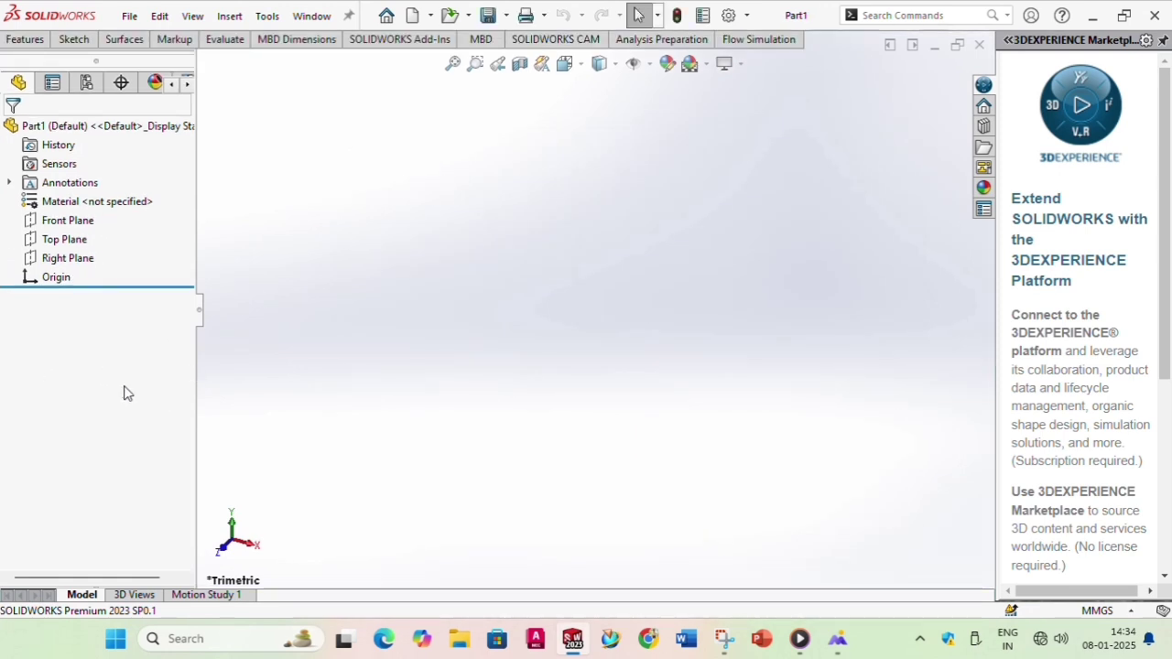
Start a sketch on the Top Plane and draw a corner rectangle from the origin, about 127 mm wide and 53 mm high.
click(75, 240)
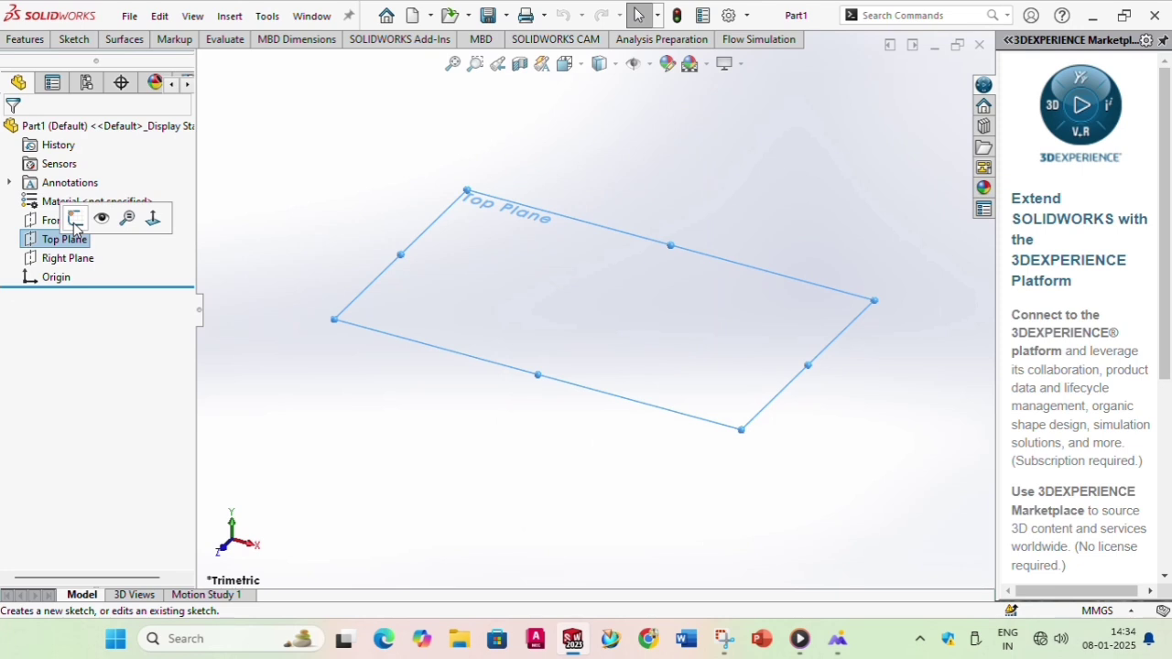
click(75, 221)
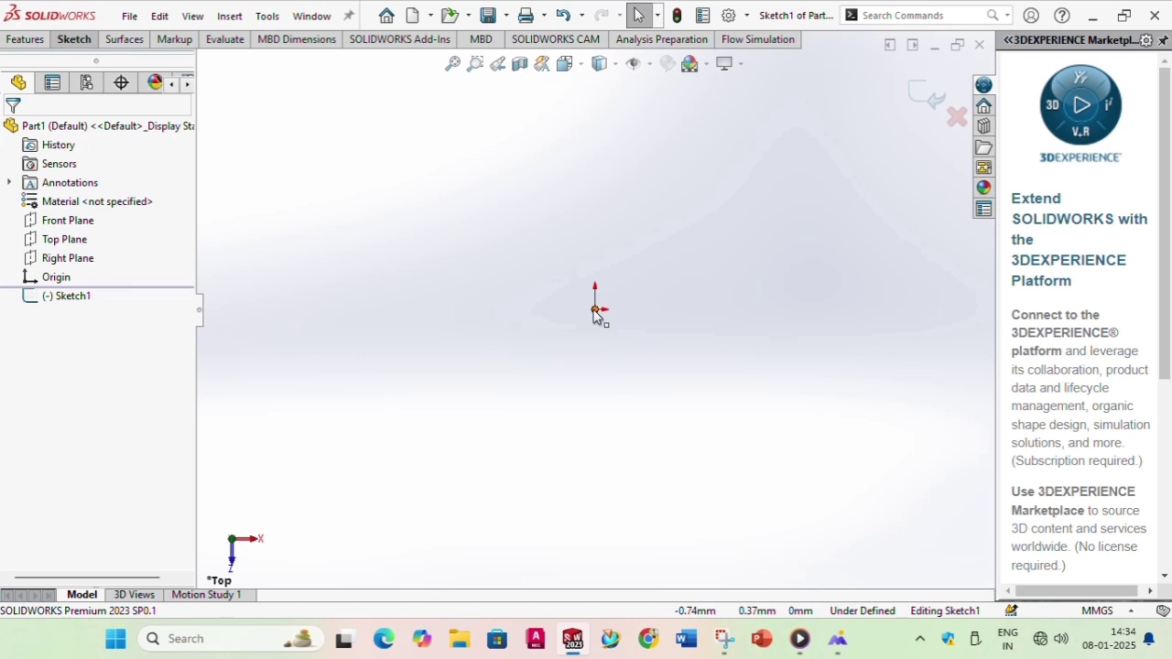
click(81, 40)
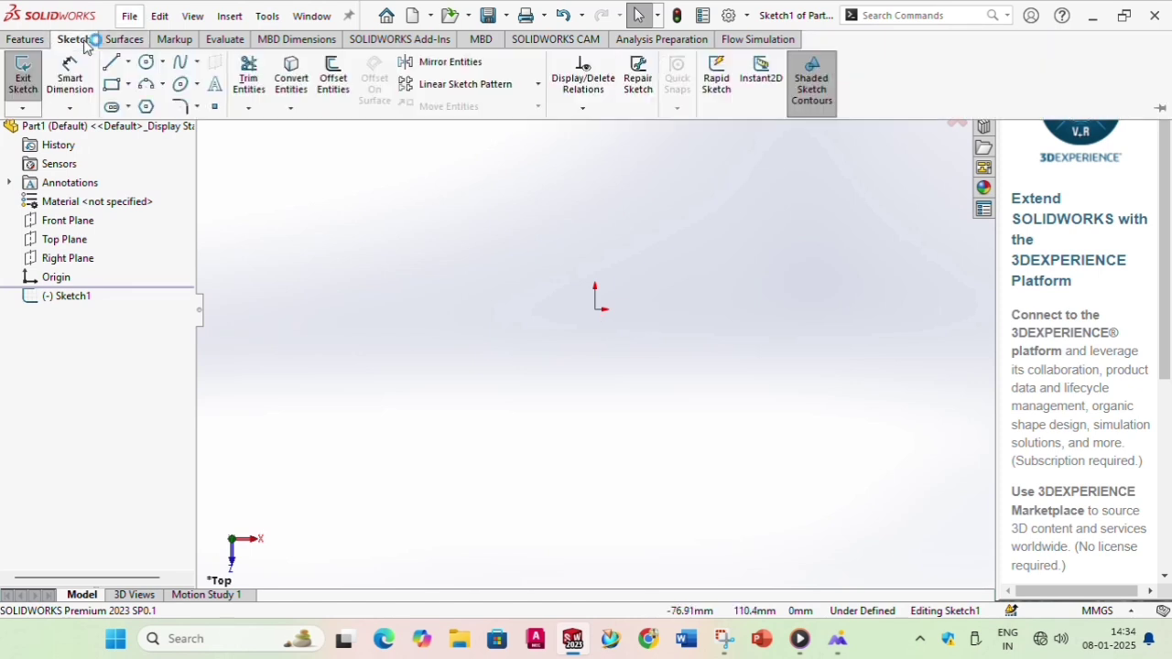
click(111, 83)
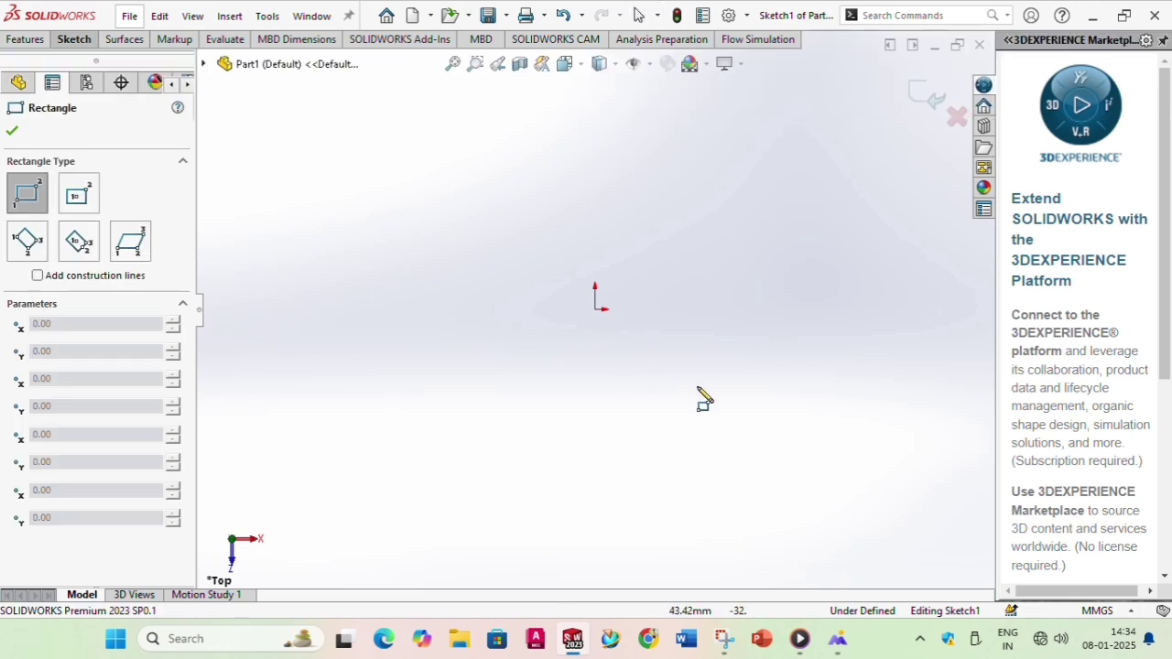
click(595, 310)
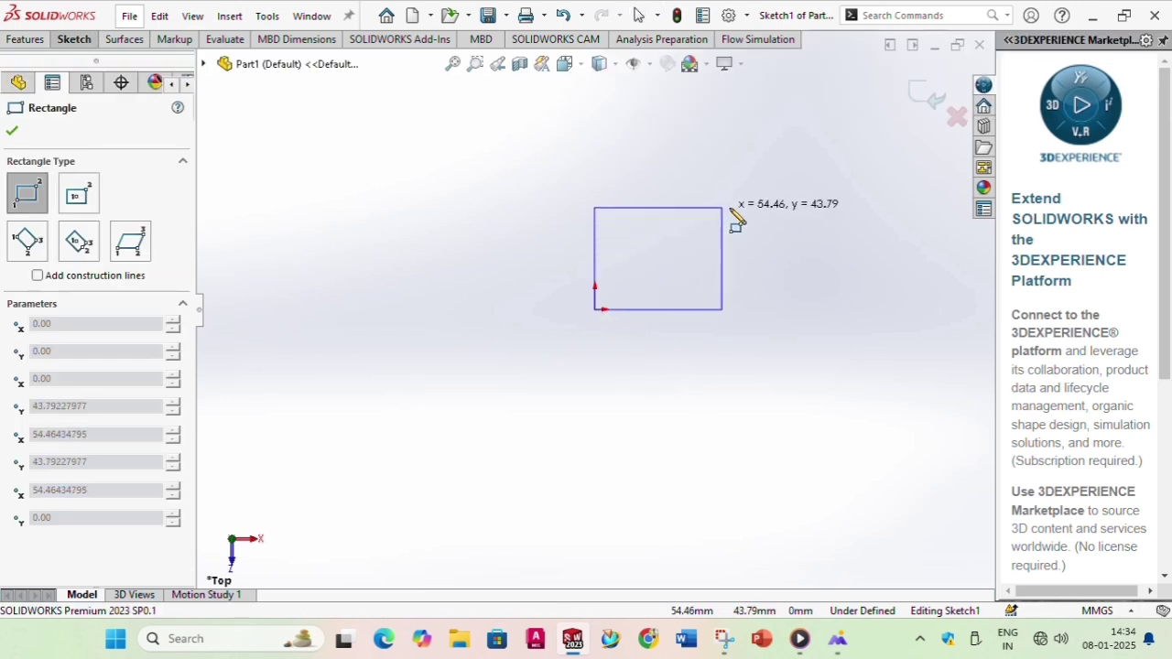
click(925, 186)
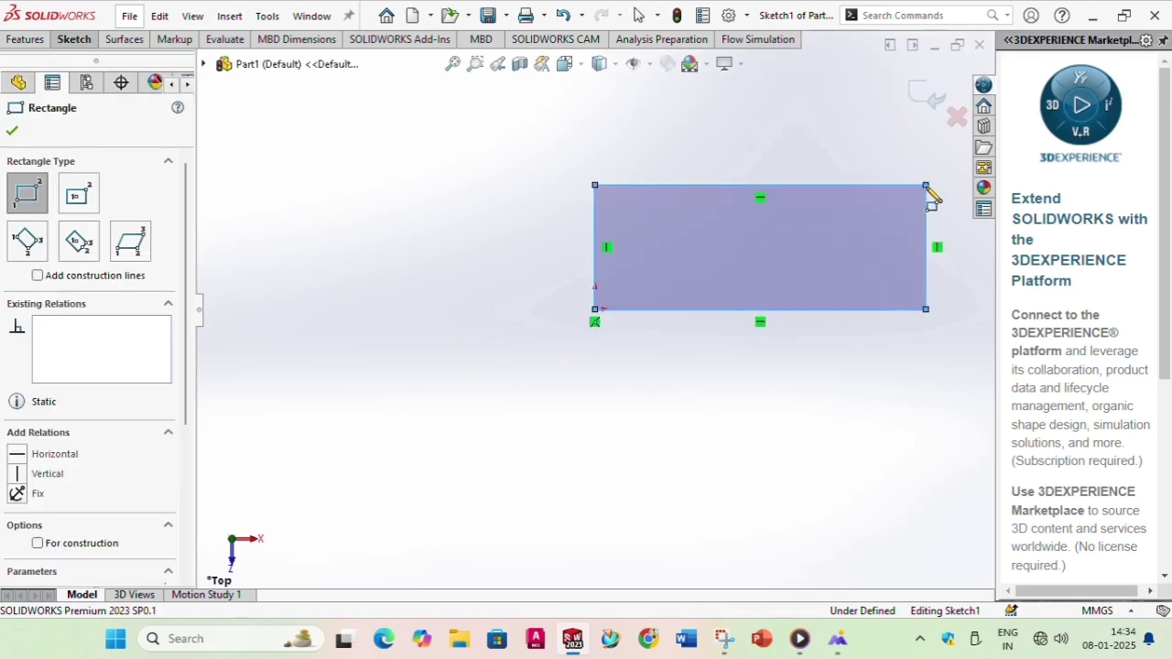
click(12, 130)
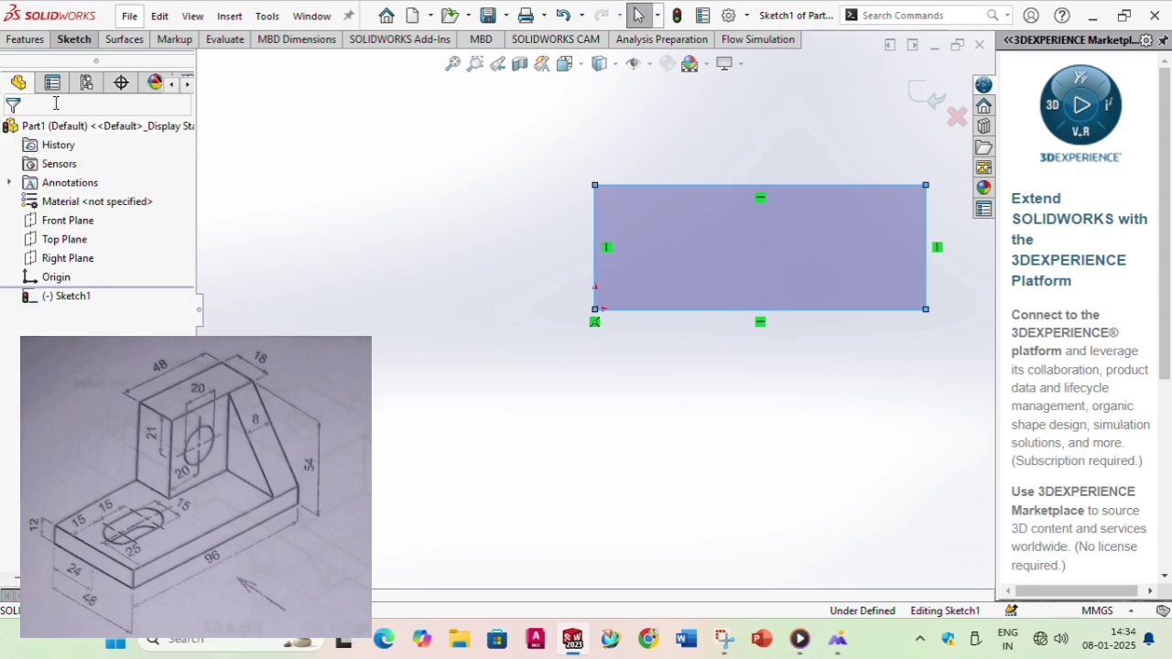
Dimension the rectangle with Smart Dimension to 48 mm high and 96 mm wide.
click(77, 42)
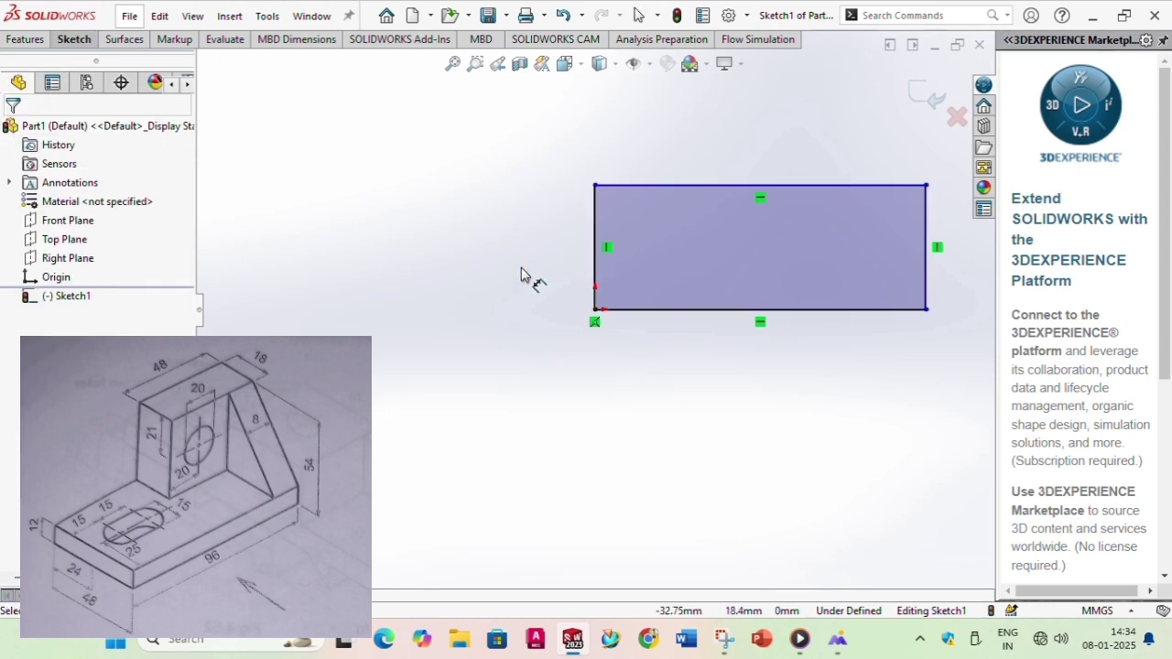
click(593, 270)
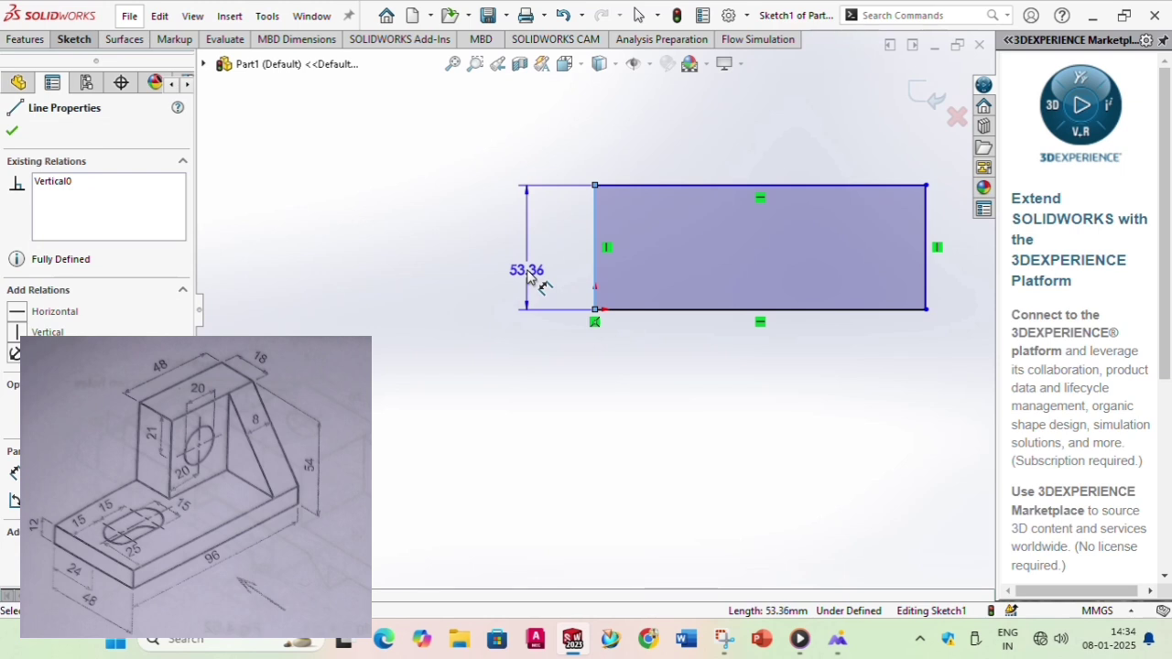
click(528, 275)
text(48)
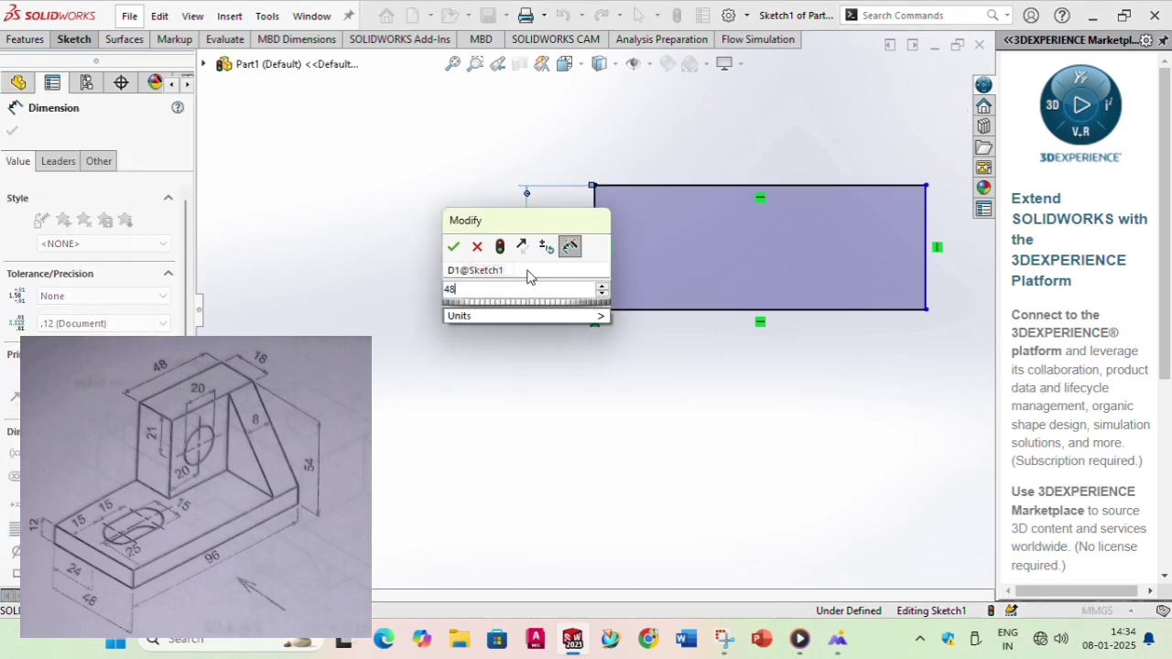
key(Return)
click(624, 321)
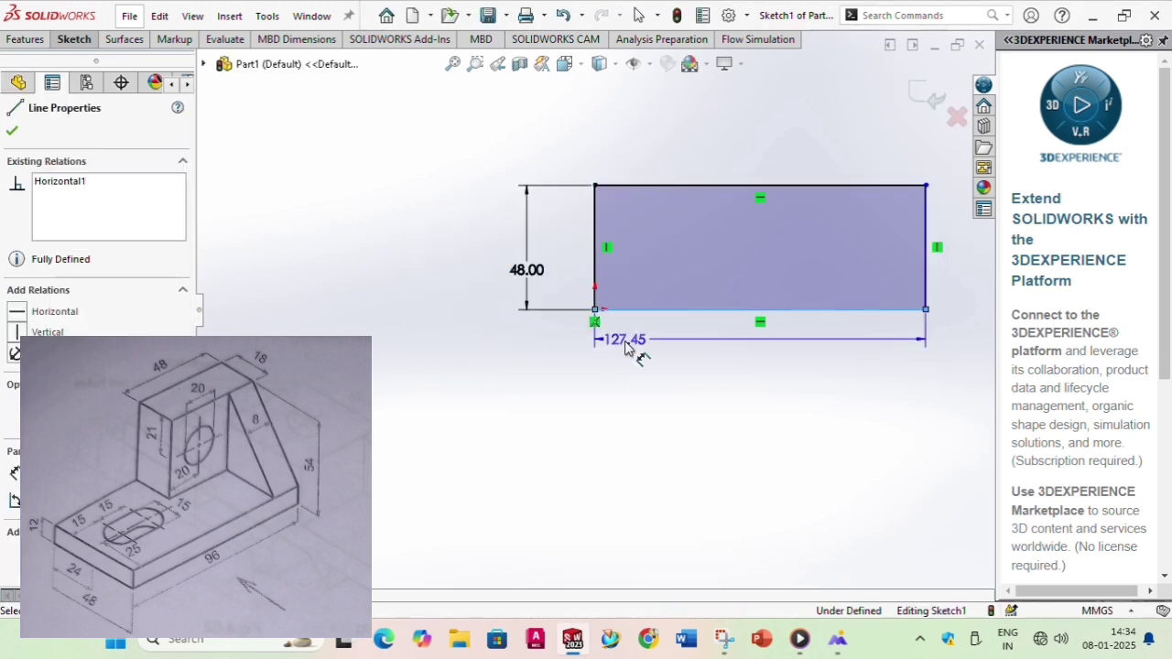
click(640, 370)
text(96)
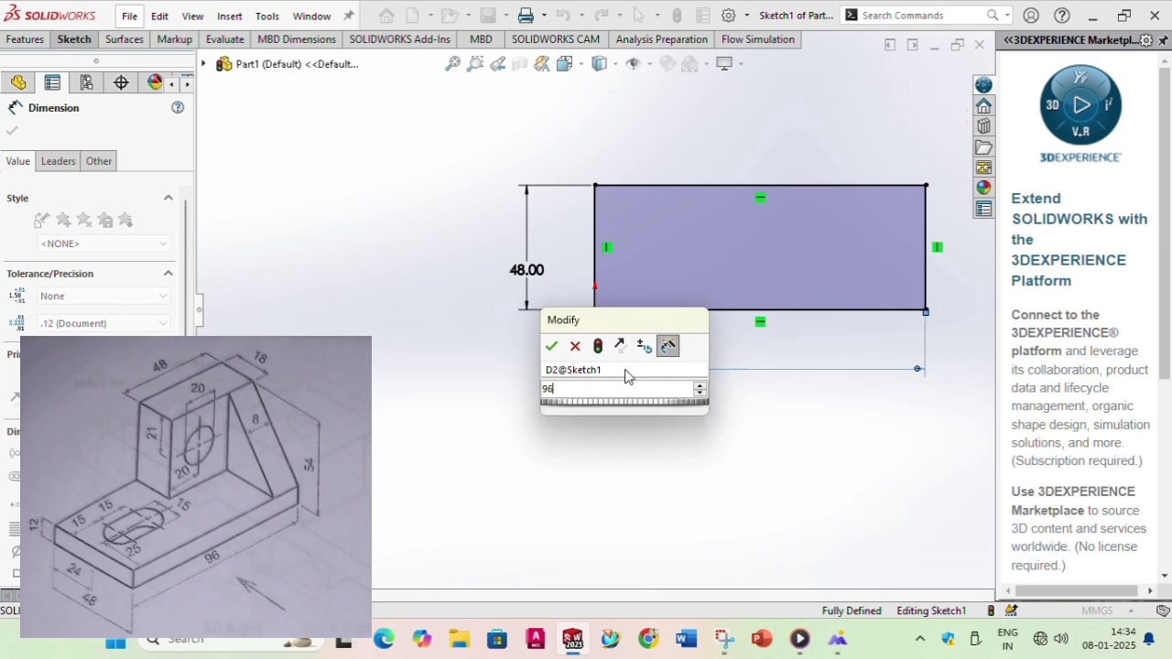
key(Return)
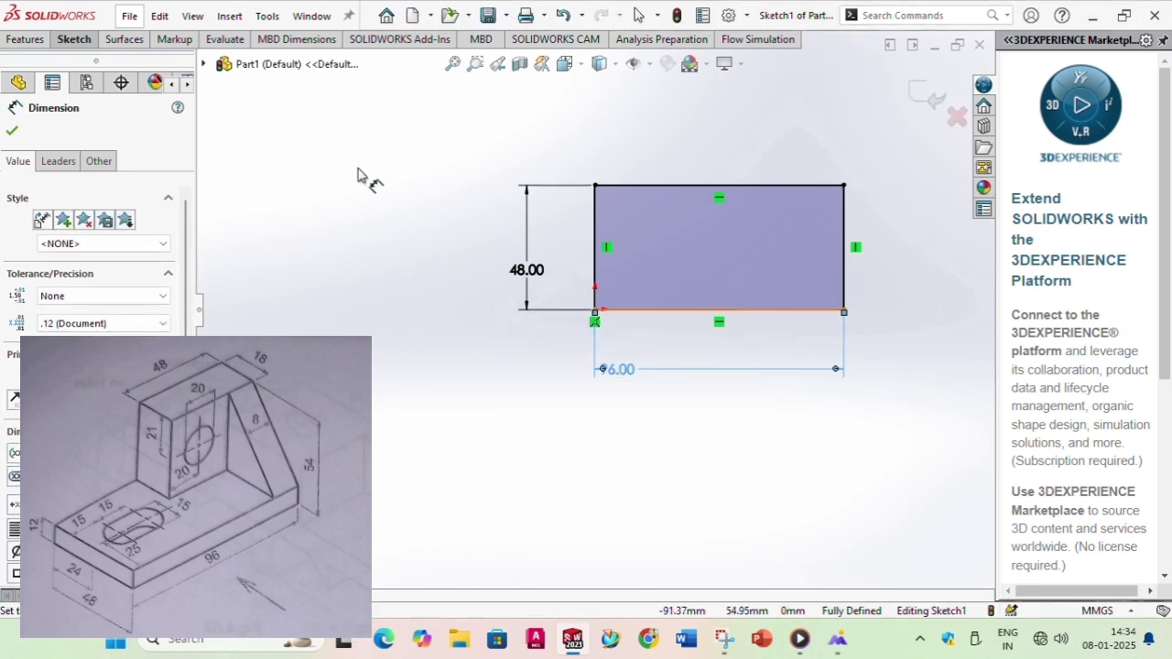
click(12, 130)
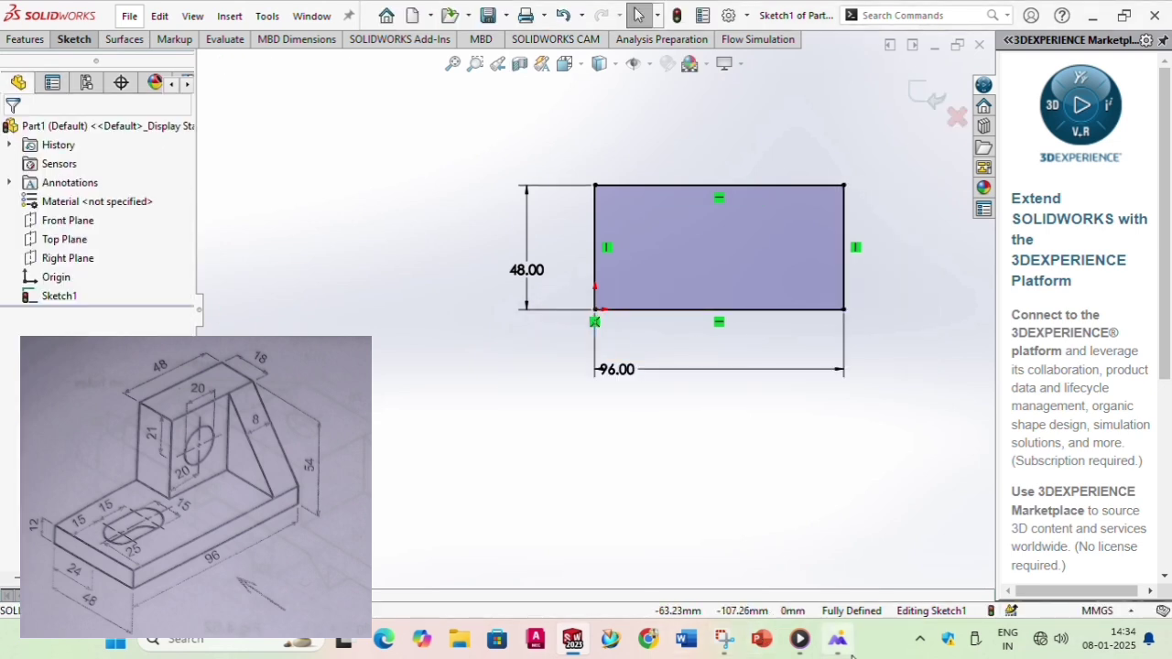
Examine the front, left side and top views of the reference drawing in WPS Photos, then return to SOLIDWORKS.
mouse_move(838, 638)
click(840, 575)
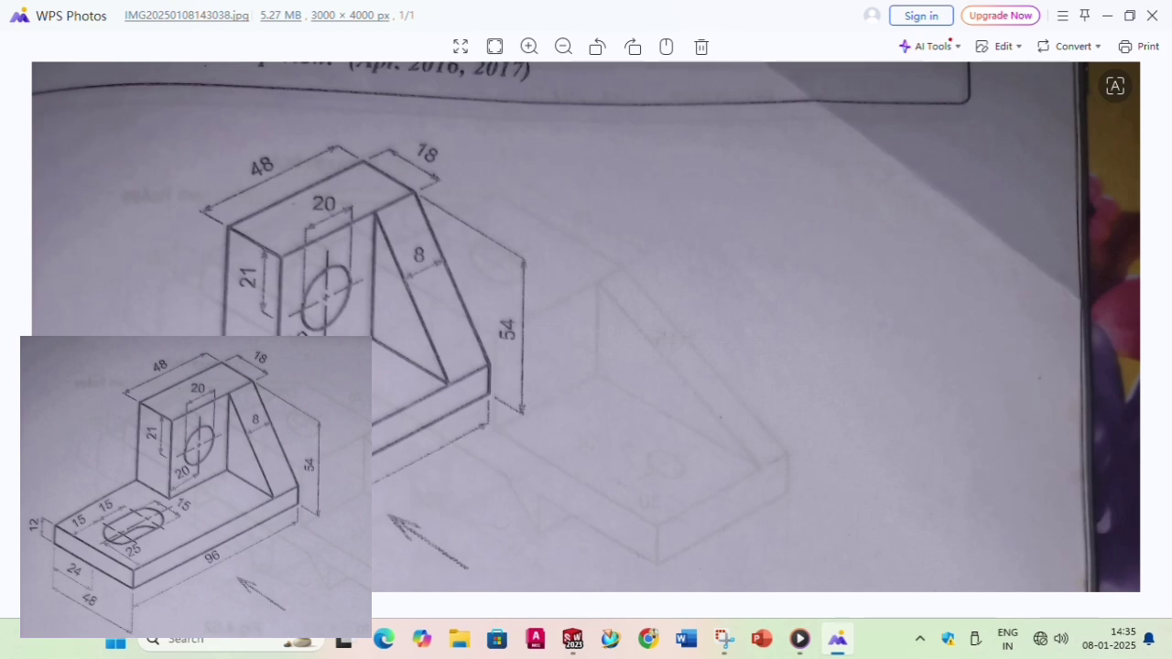
scroll(558, 521, down, 5)
scroll(586, 513, down, 1)
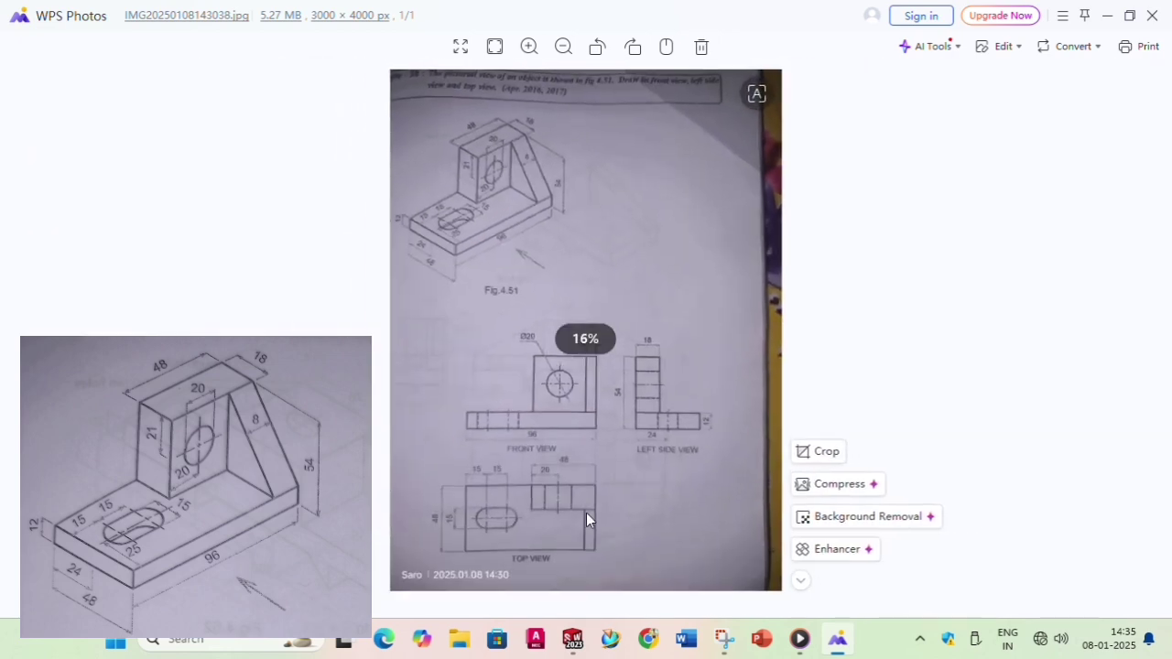
scroll(485, 513, up, 2)
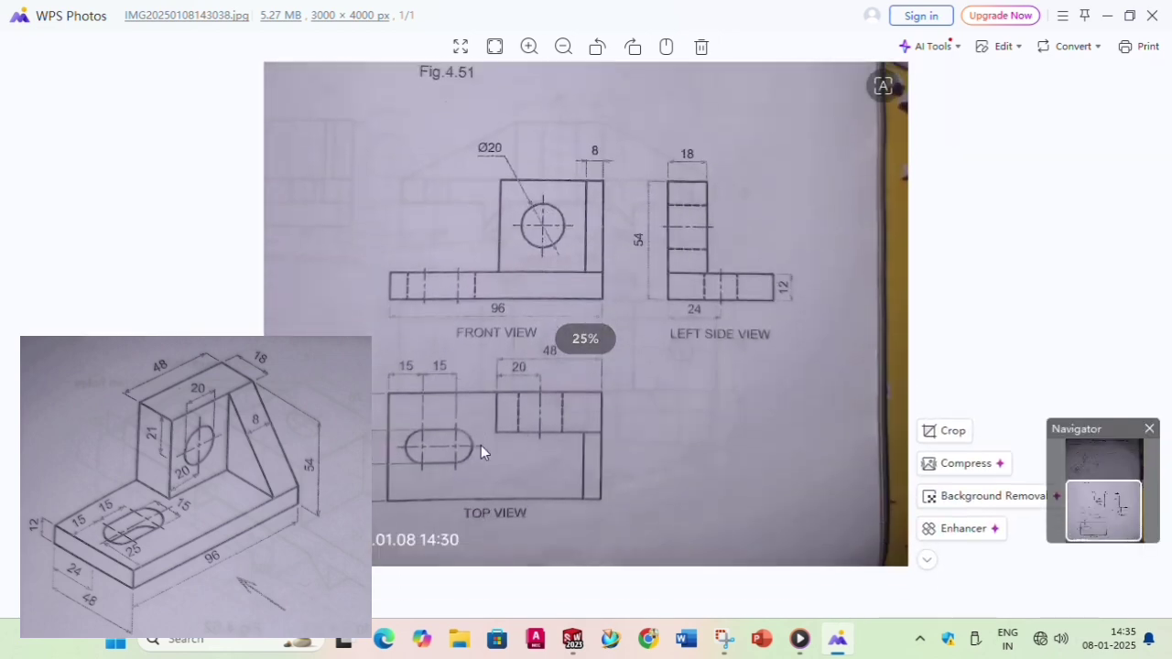
scroll(442, 485, down, 2)
scroll(494, 513, up, 4)
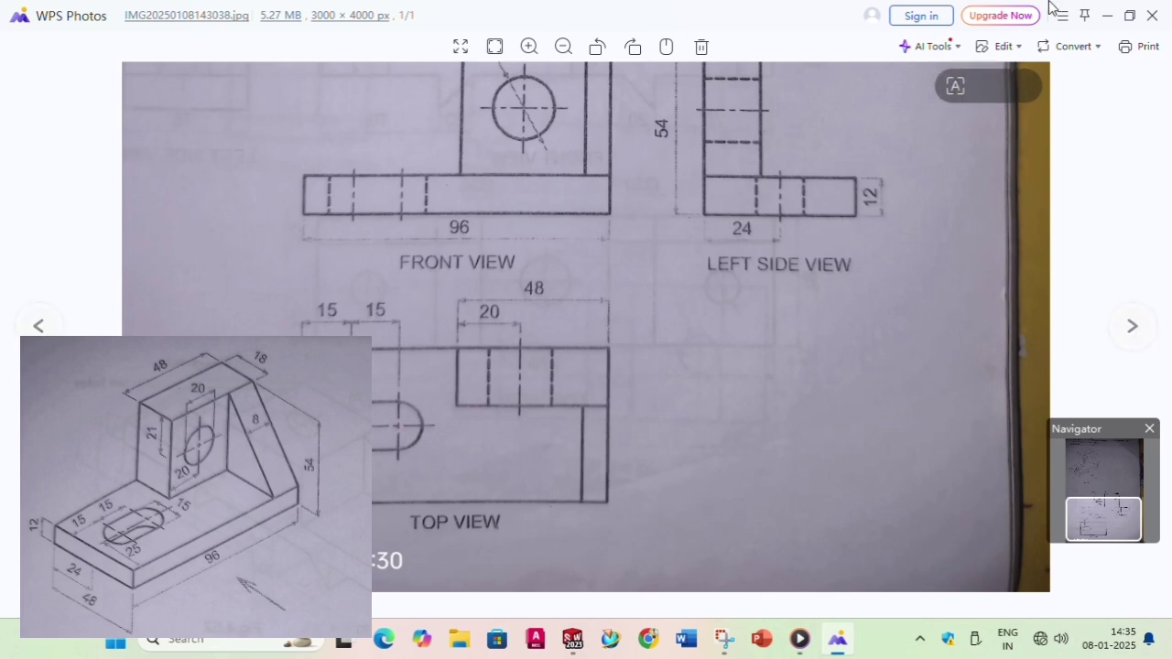
click(1106, 15)
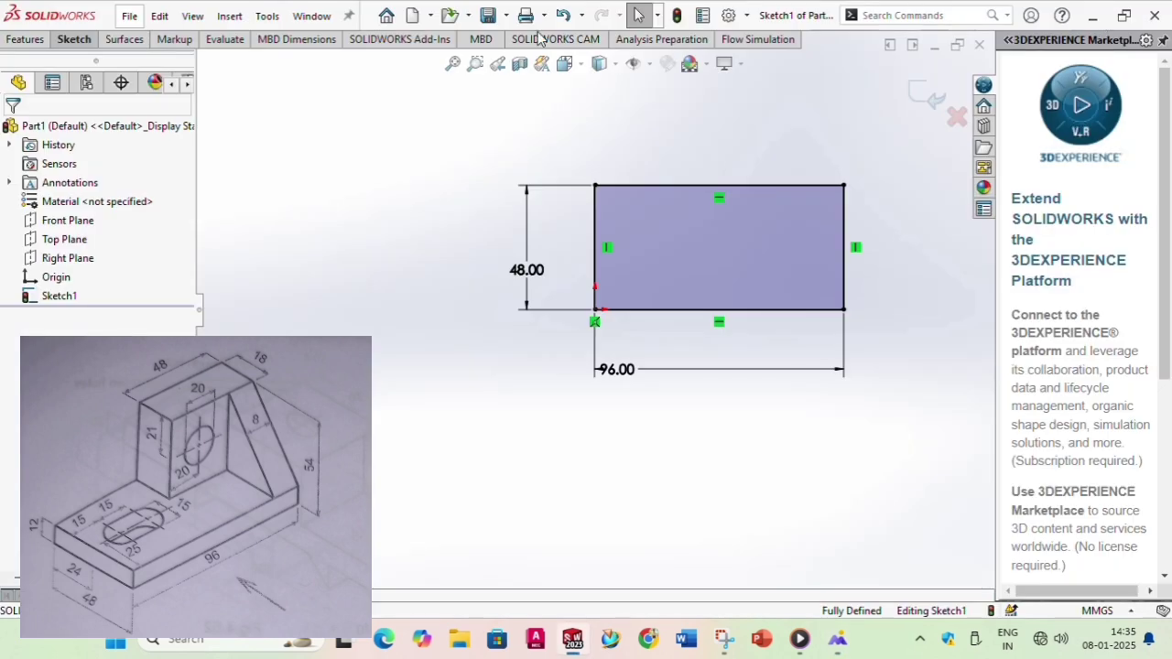
Draw a line about 18.5 mm long from the rectangle's upper-left corner along its upper edge.
click(73, 40)
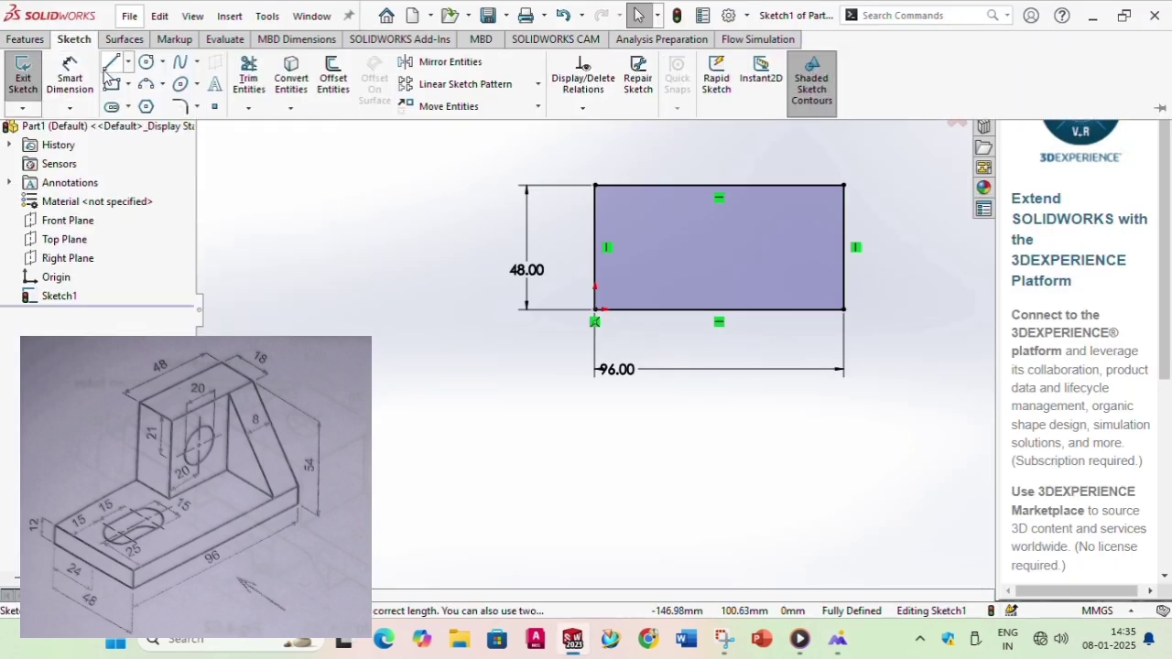
click(103, 73)
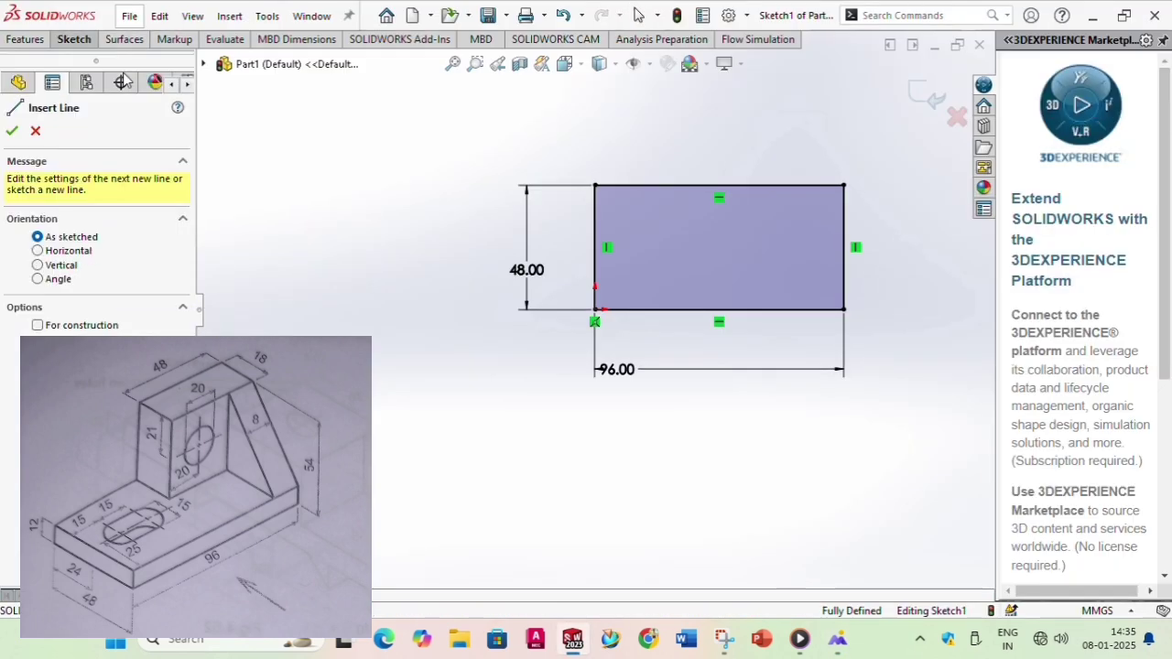
click(595, 186)
click(644, 186)
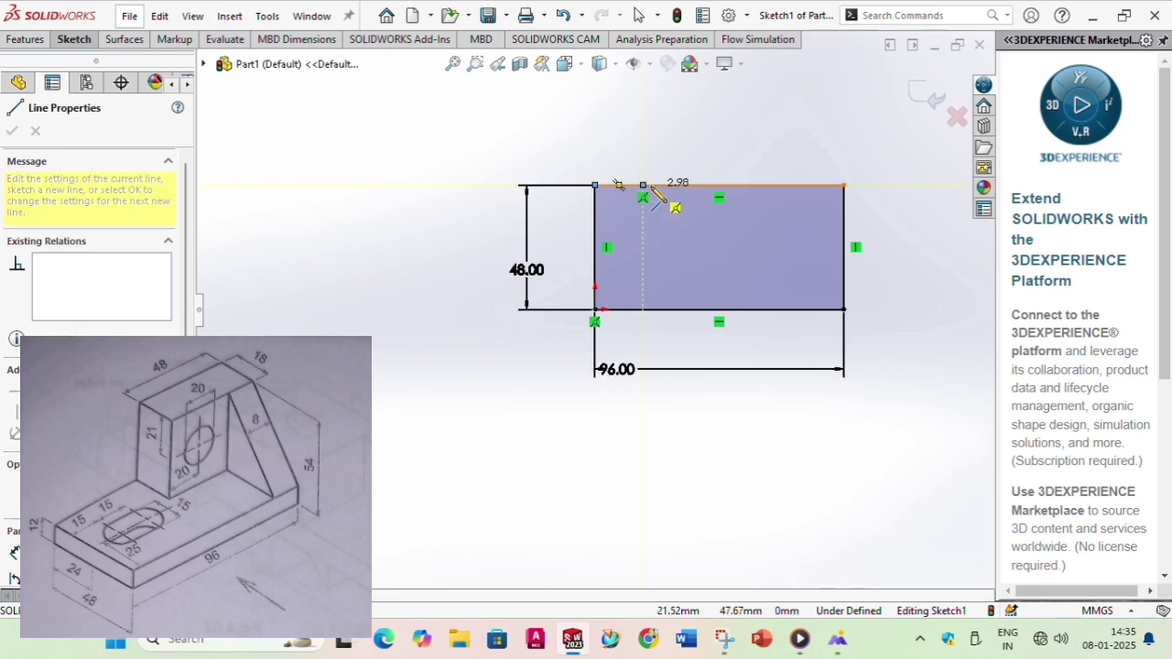
Set the length of the short line on the rectangle's upper edge to 15 mm with Smart Dimension.
click(73, 39)
click(99, 79)
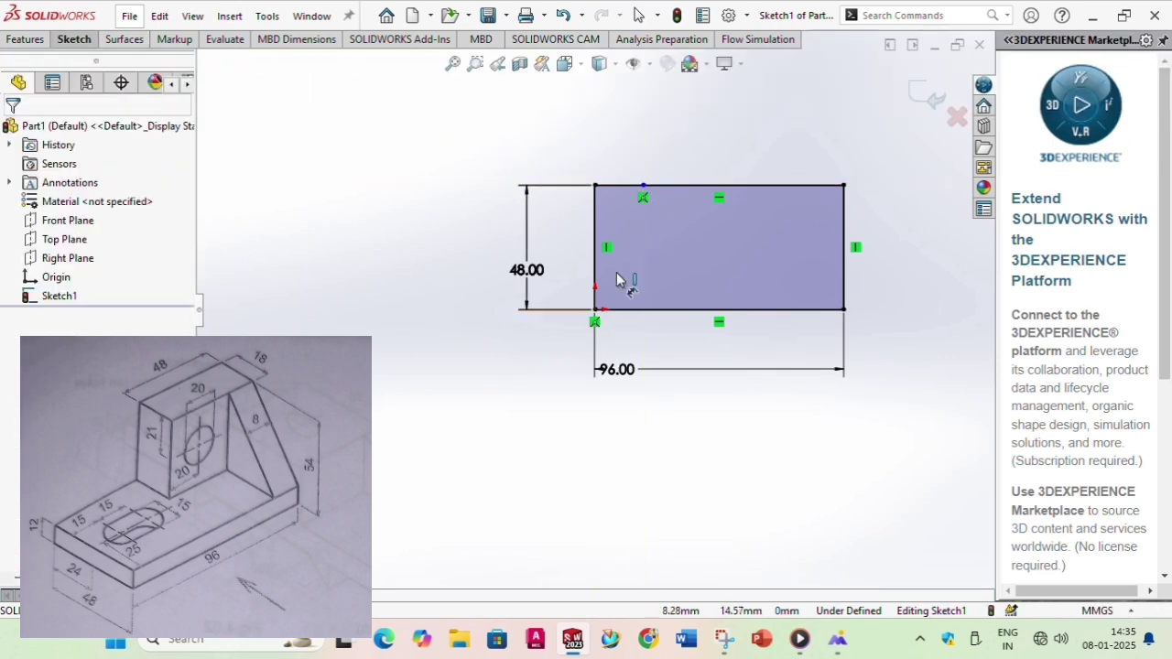
click(615, 192)
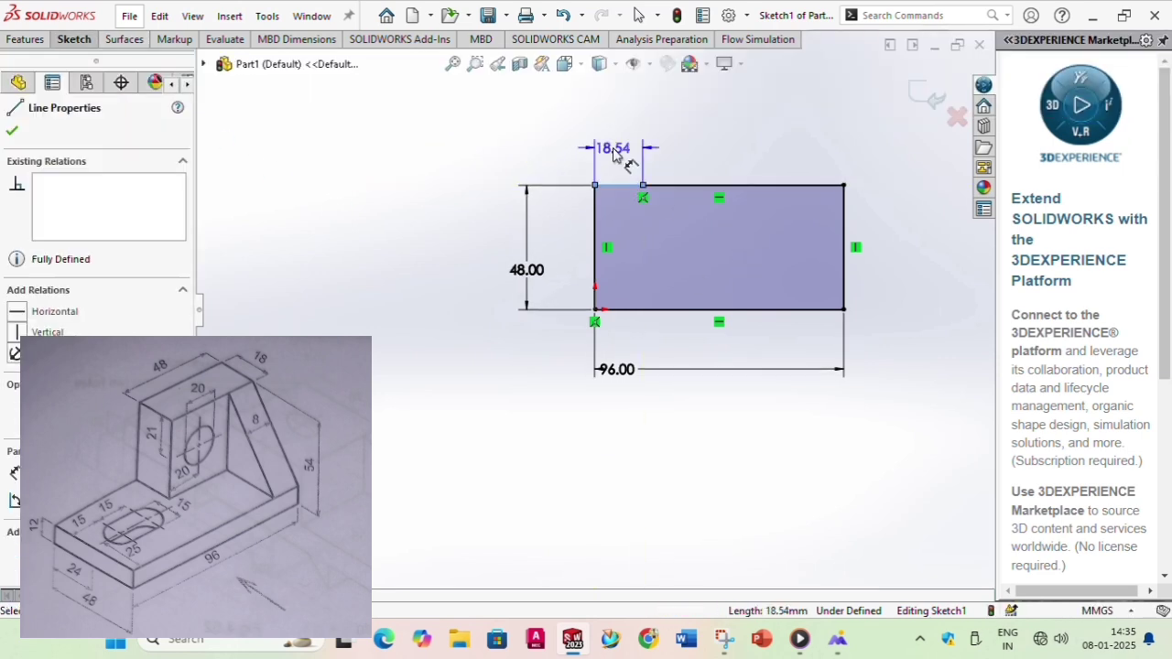
click(614, 149)
text(15)
key(Return)
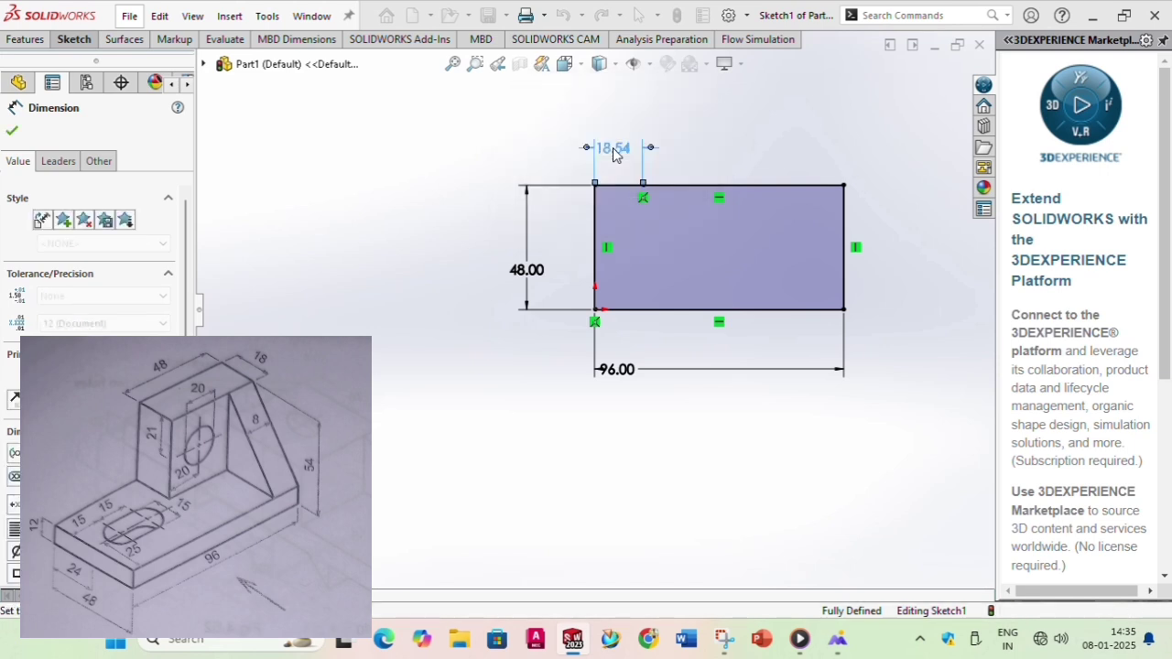
click(14, 135)
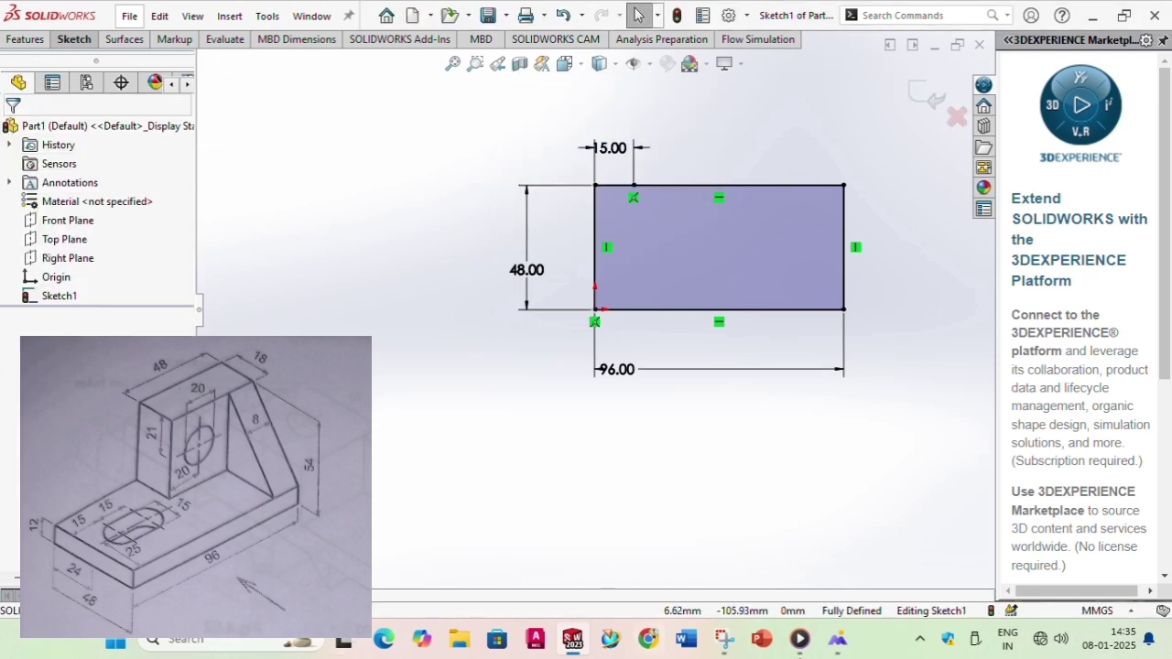
Recheck the reference drawing and draw a horizontal centerline about 126 mm long at the rectangle's mid-height, extending past both vertical edges.
mouse_move(838, 641)
click(833, 554)
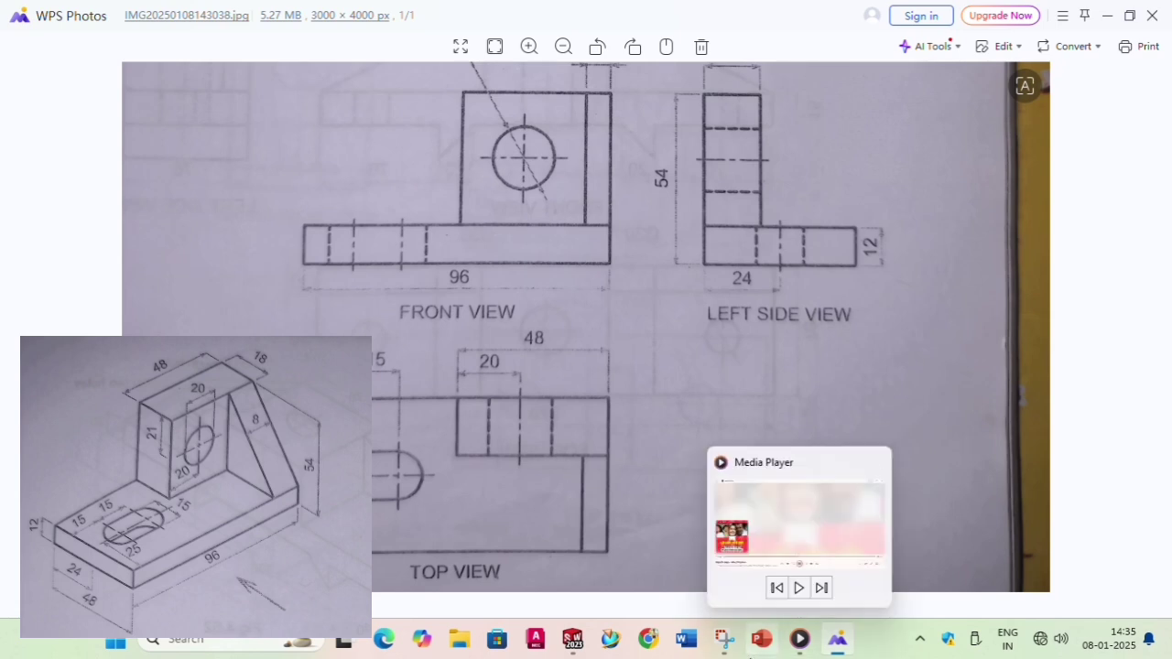
click(555, 533)
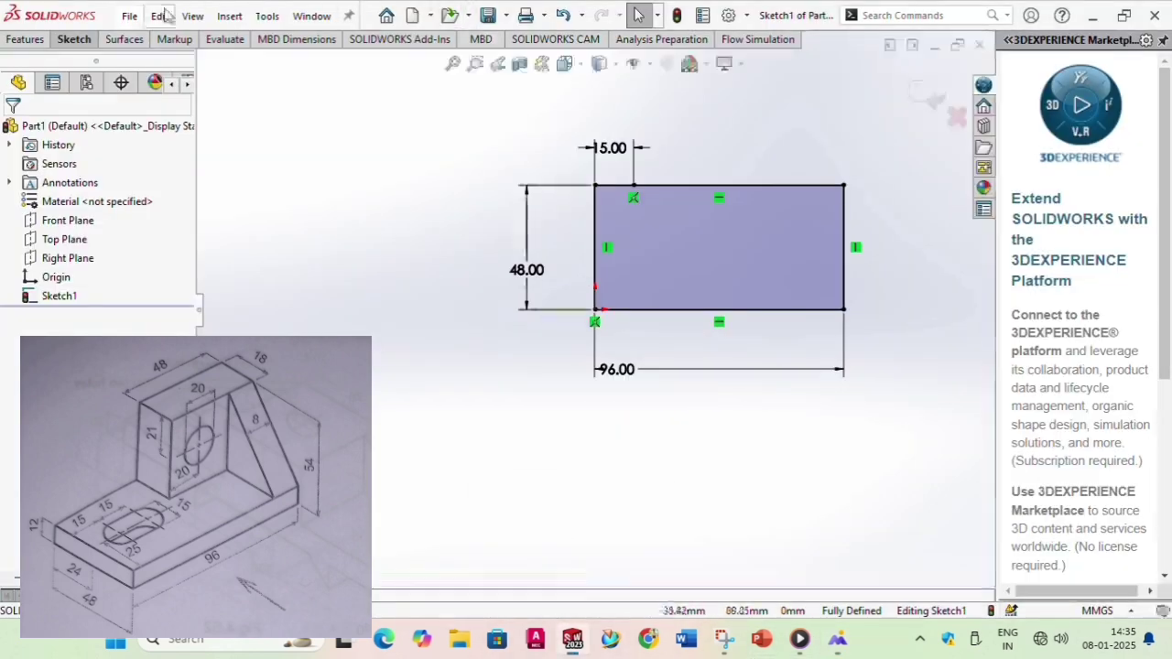
click(74, 39)
click(128, 62)
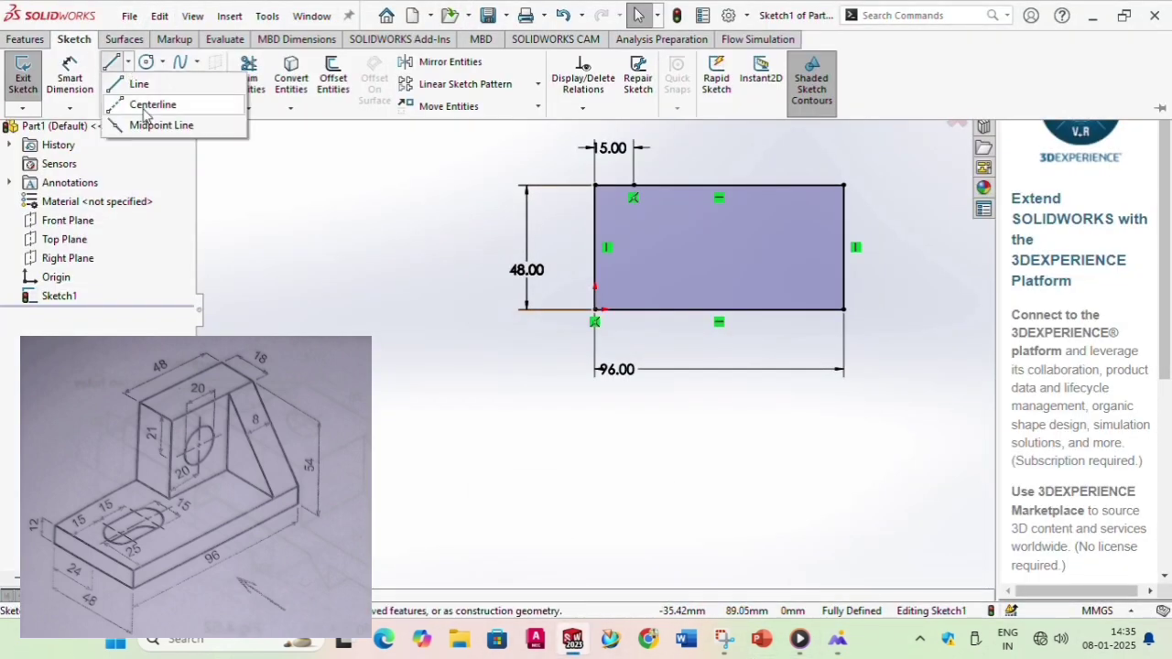
click(143, 108)
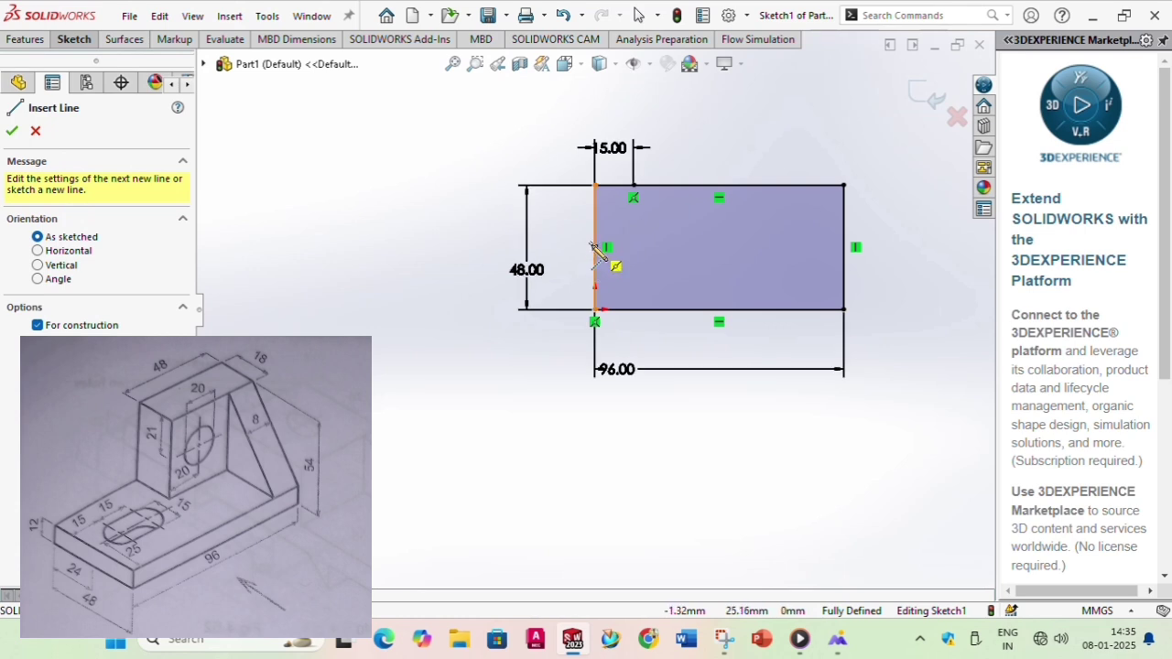
click(595, 247)
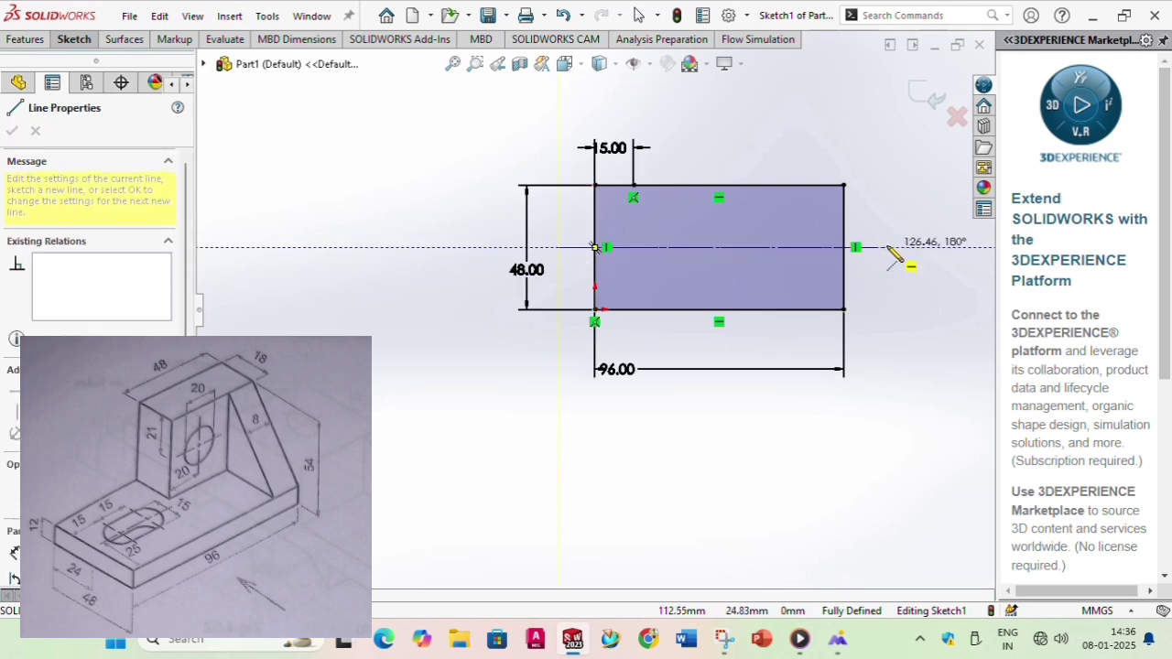
click(887, 247)
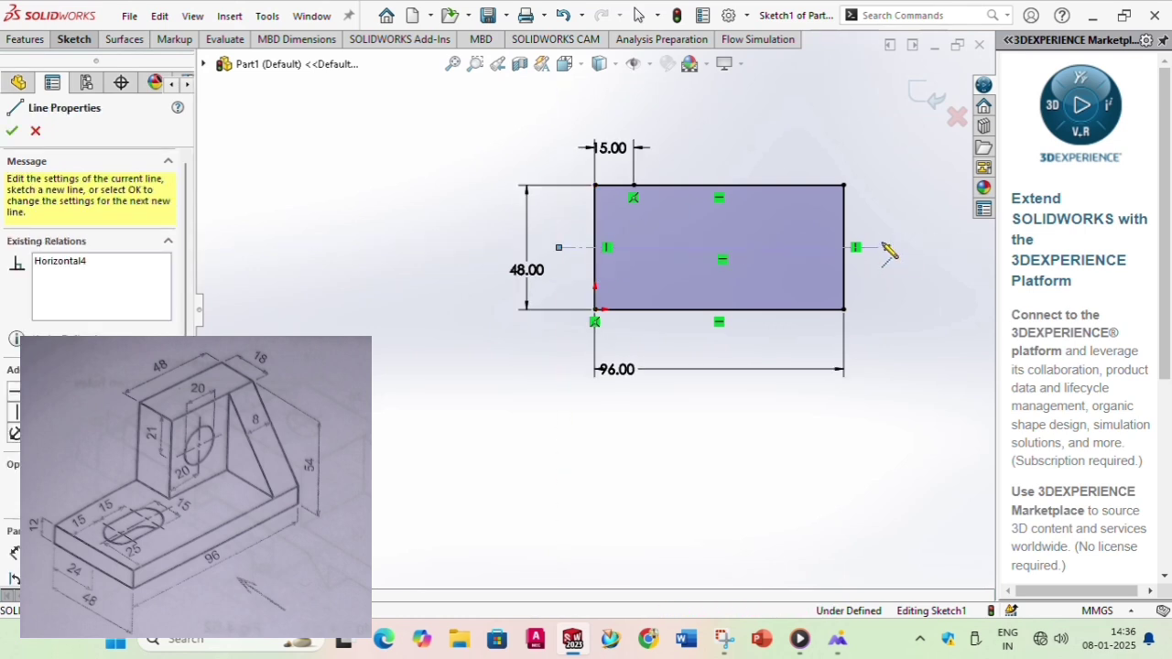
Draw a circle with a radius of about 9.3 mm on the centerline, centred 15 mm from the rectangle's left edge.
click(66, 41)
click(145, 61)
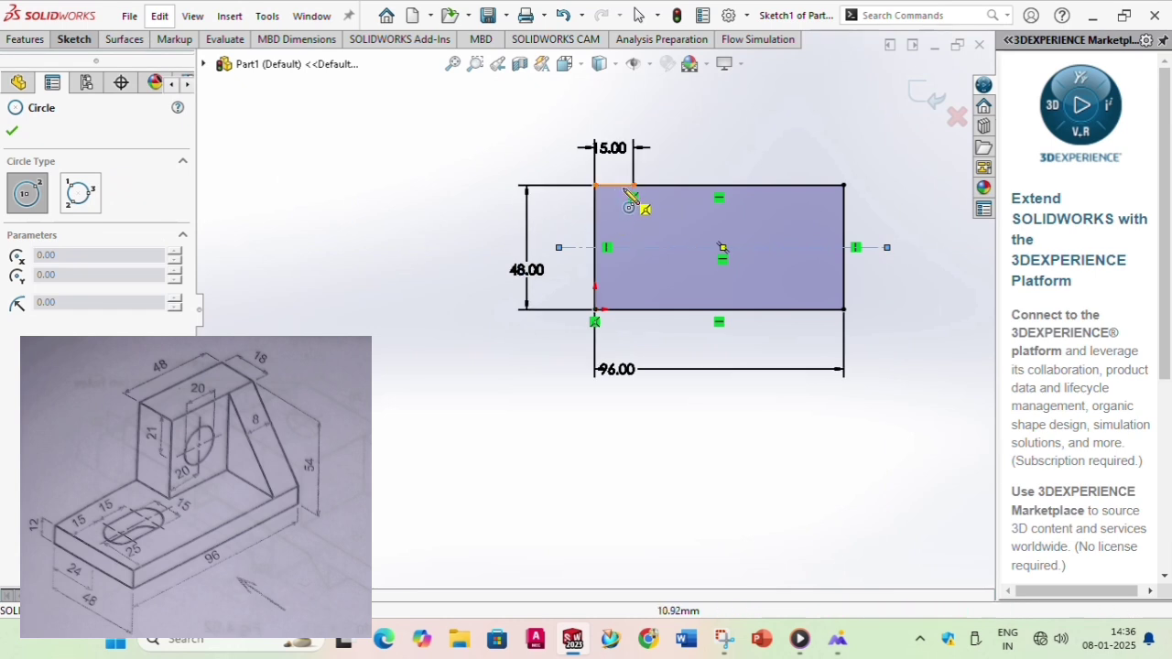
click(634, 247)
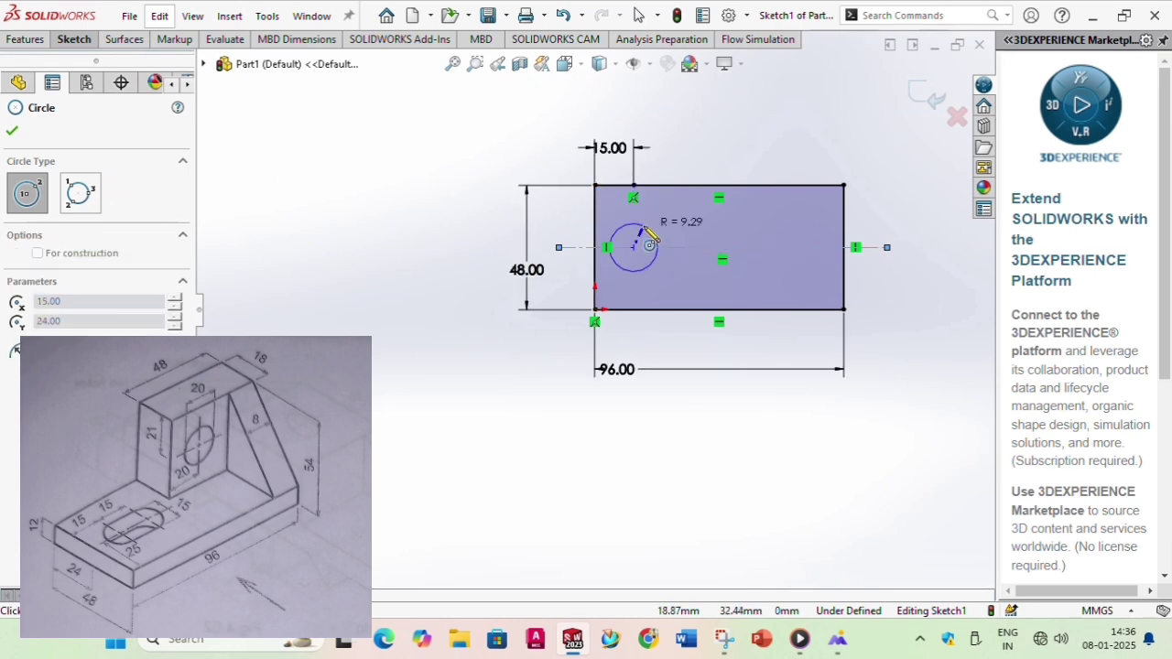
click(650, 240)
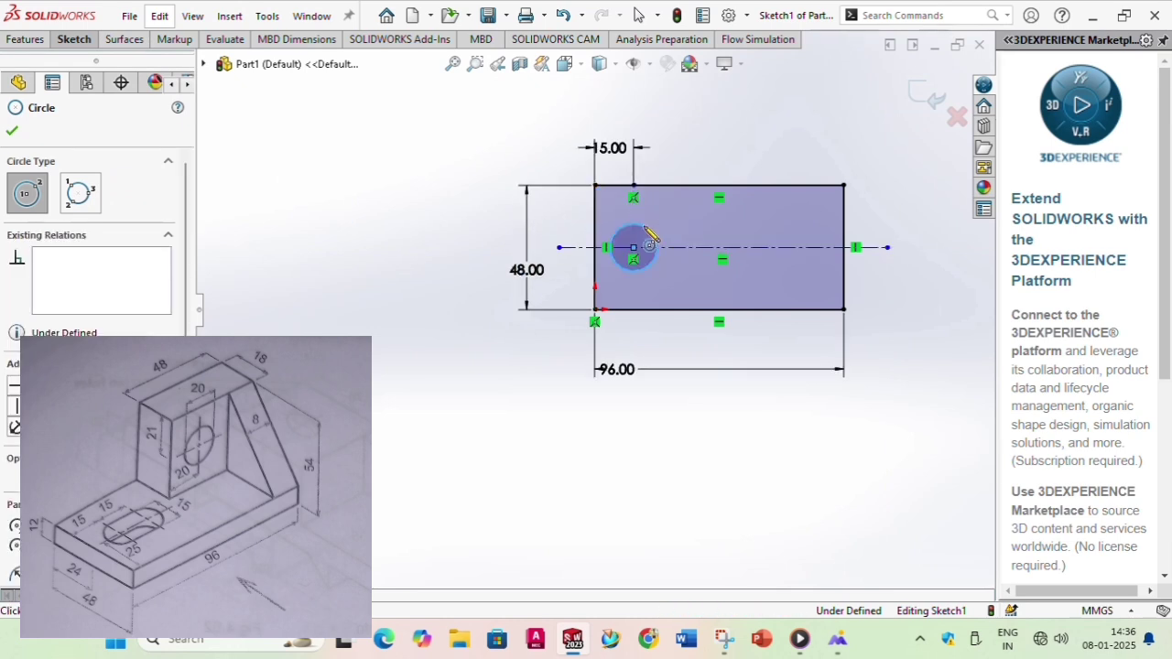
Set the circle's diameter to 15 mm with Smart Dimension.
click(79, 42)
click(79, 79)
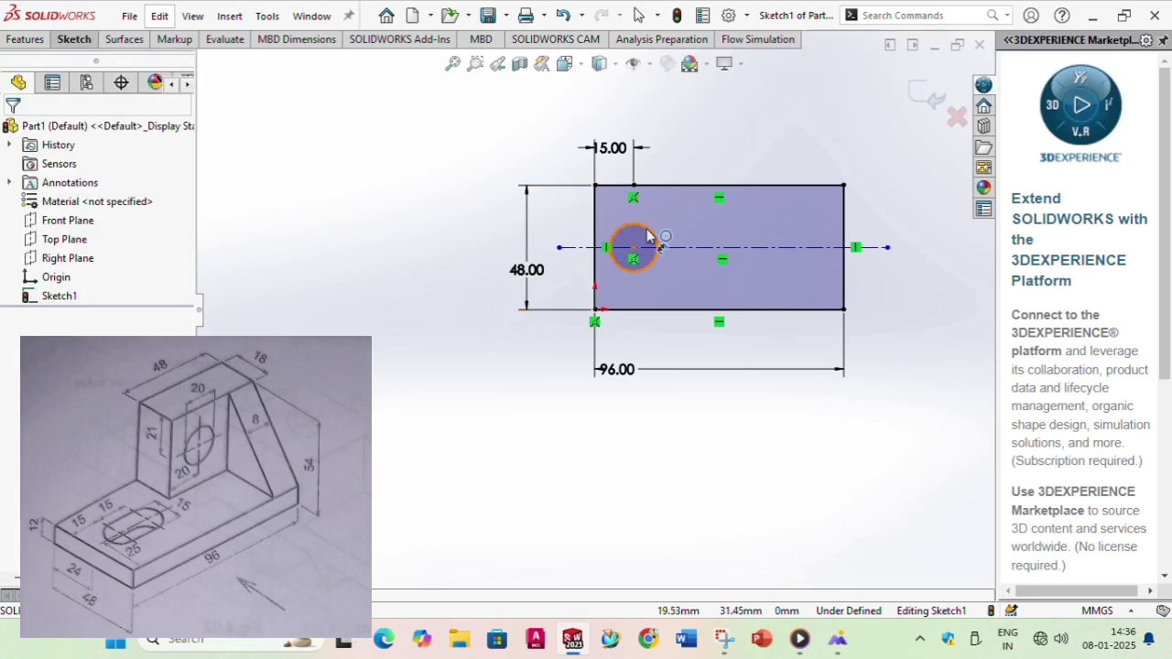
click(644, 240)
click(668, 137)
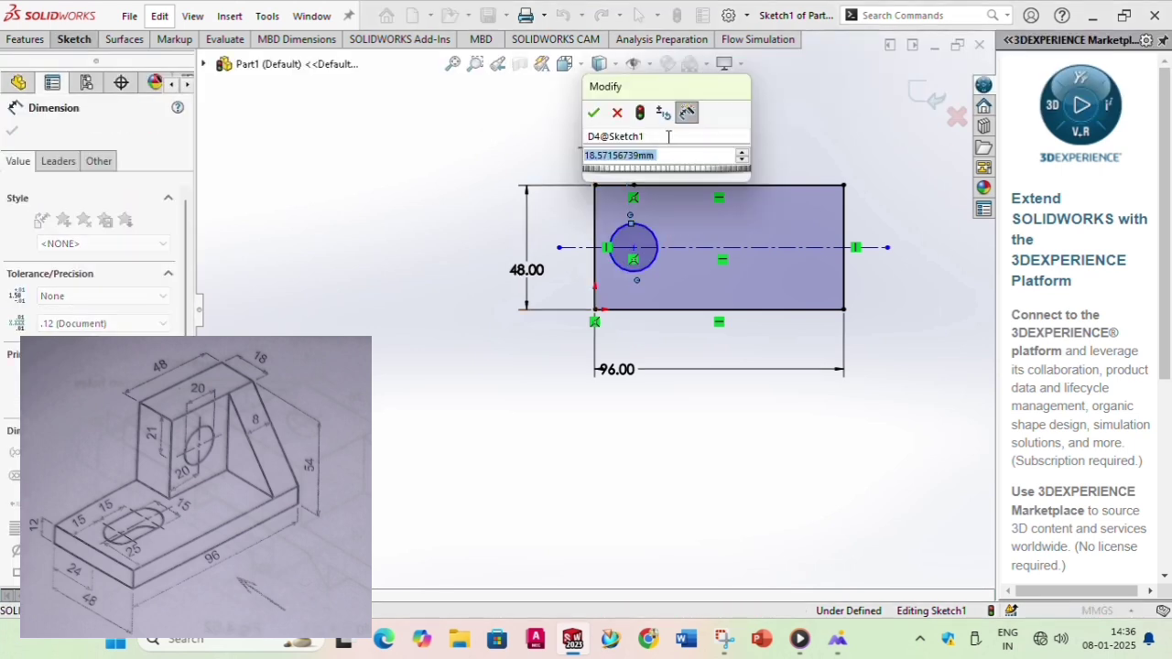
text(15)
key(Return)
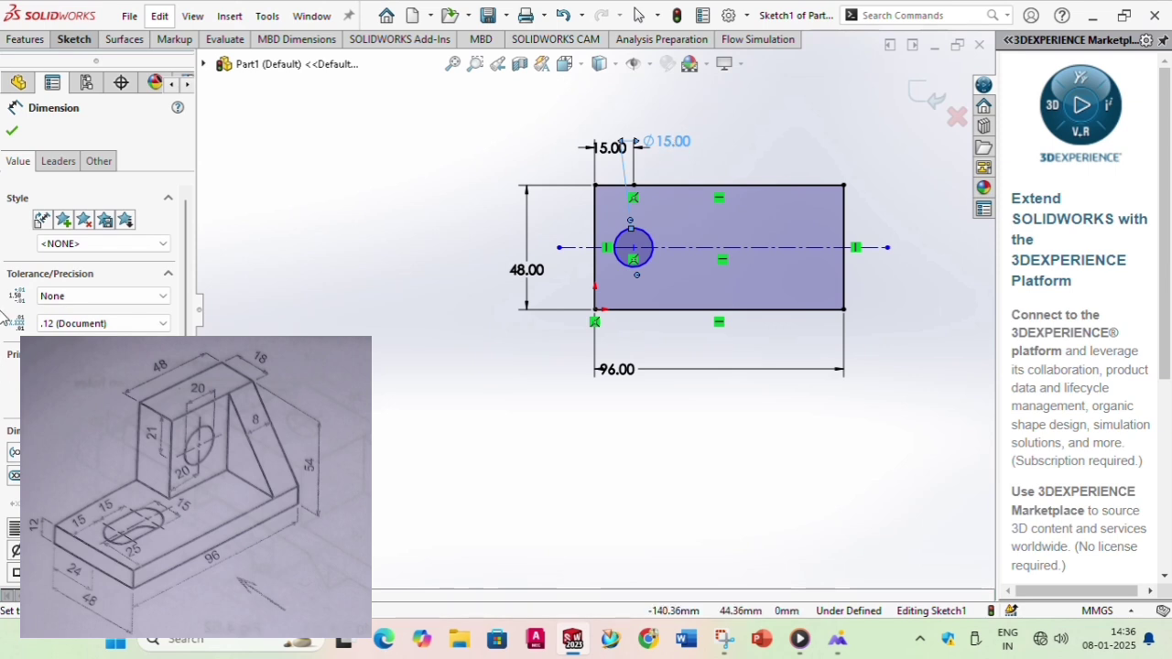
click(11, 135)
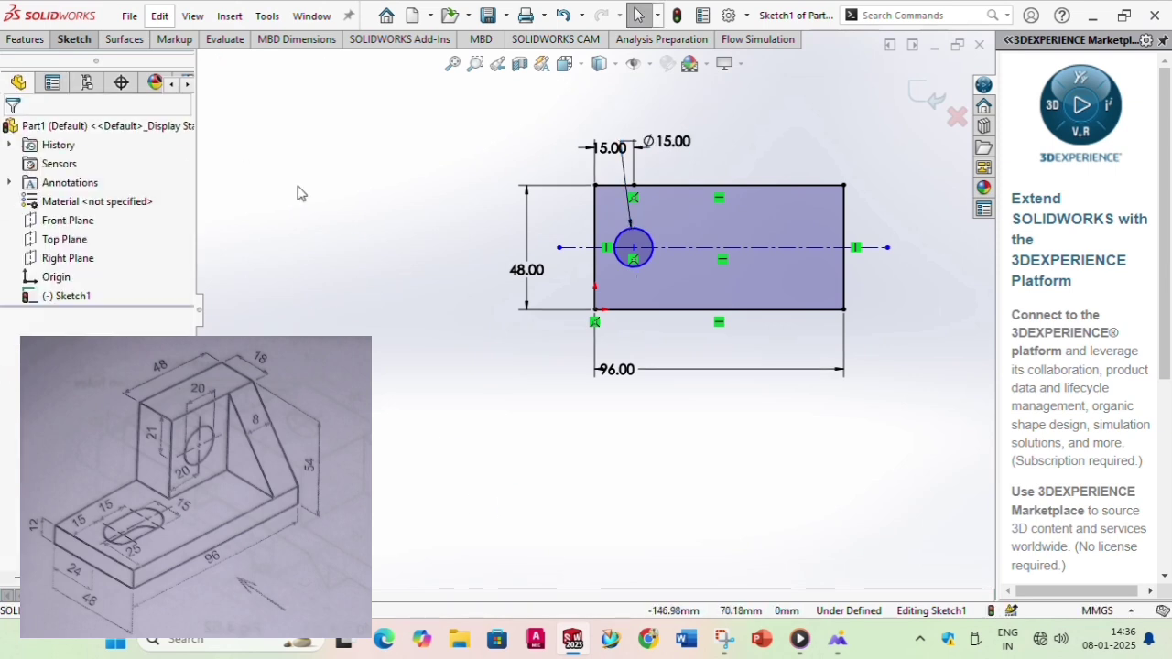
Draw a line about 22.4 mm long along the rectangle's upper edge, starting from the end of the first 15 mm line.
click(74, 38)
click(114, 61)
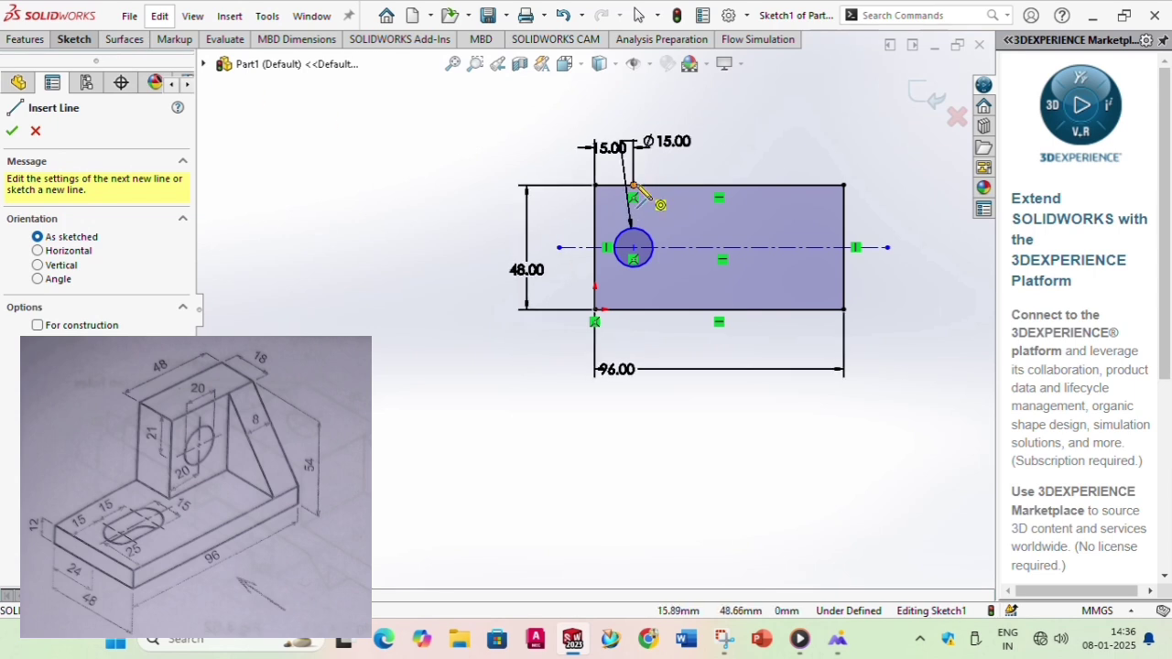
drag(633, 186, 692, 186)
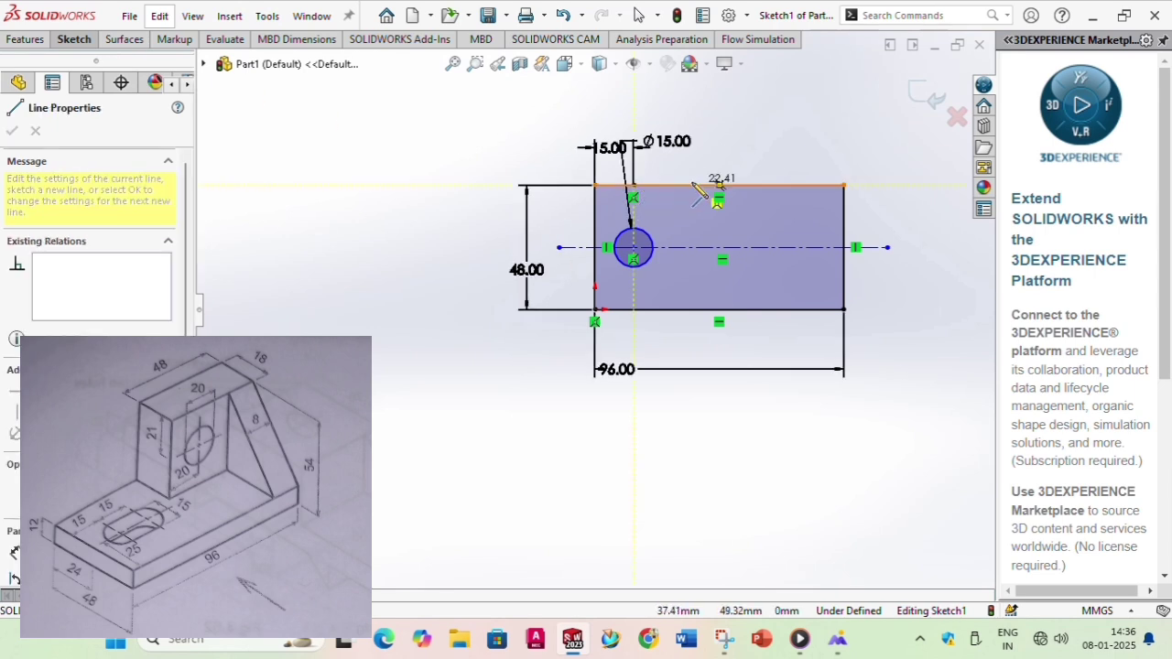
Dimension the distance between the second upper-edge line's endpoints as 15 mm.
click(88, 41)
click(81, 63)
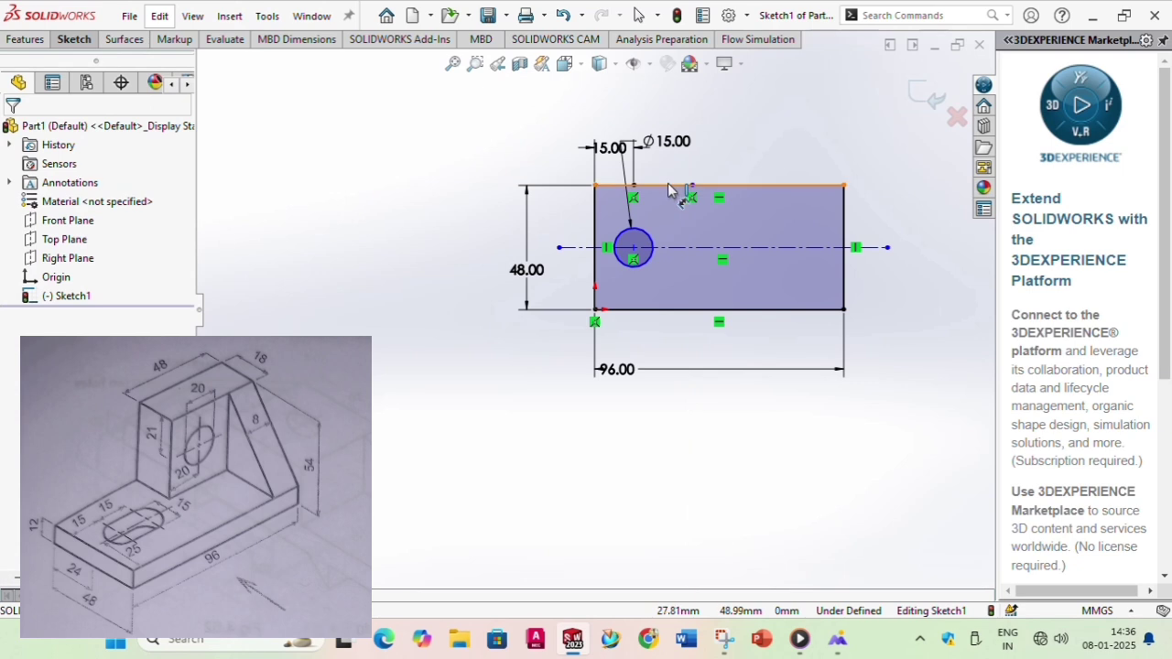
click(634, 187)
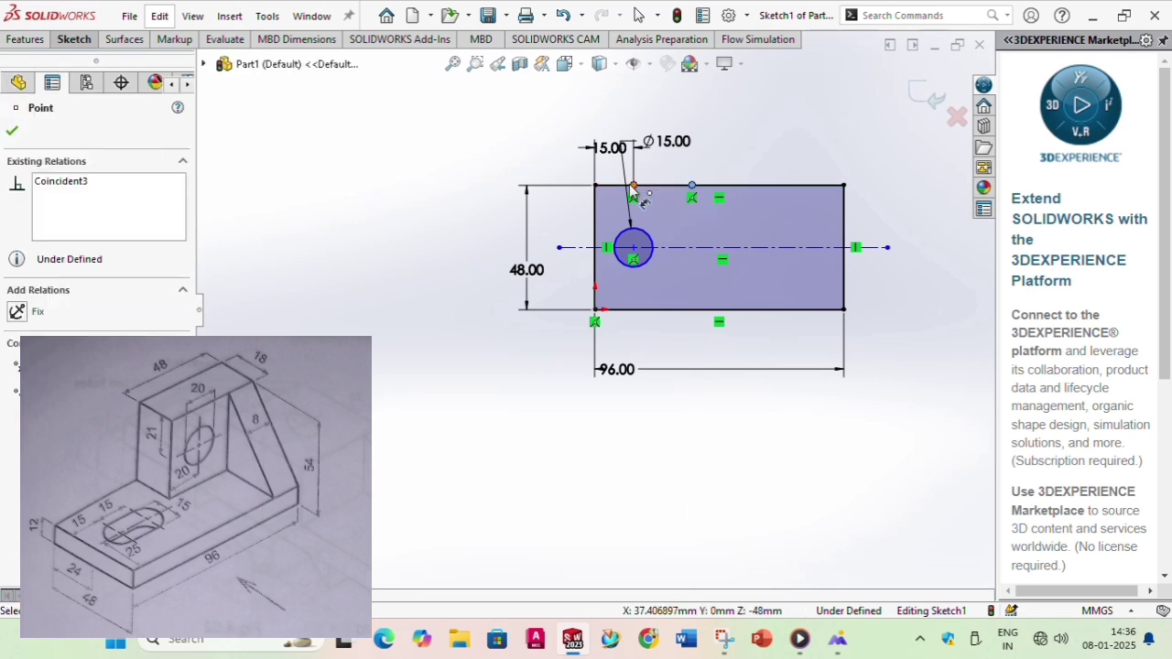
click(639, 187)
click(666, 95)
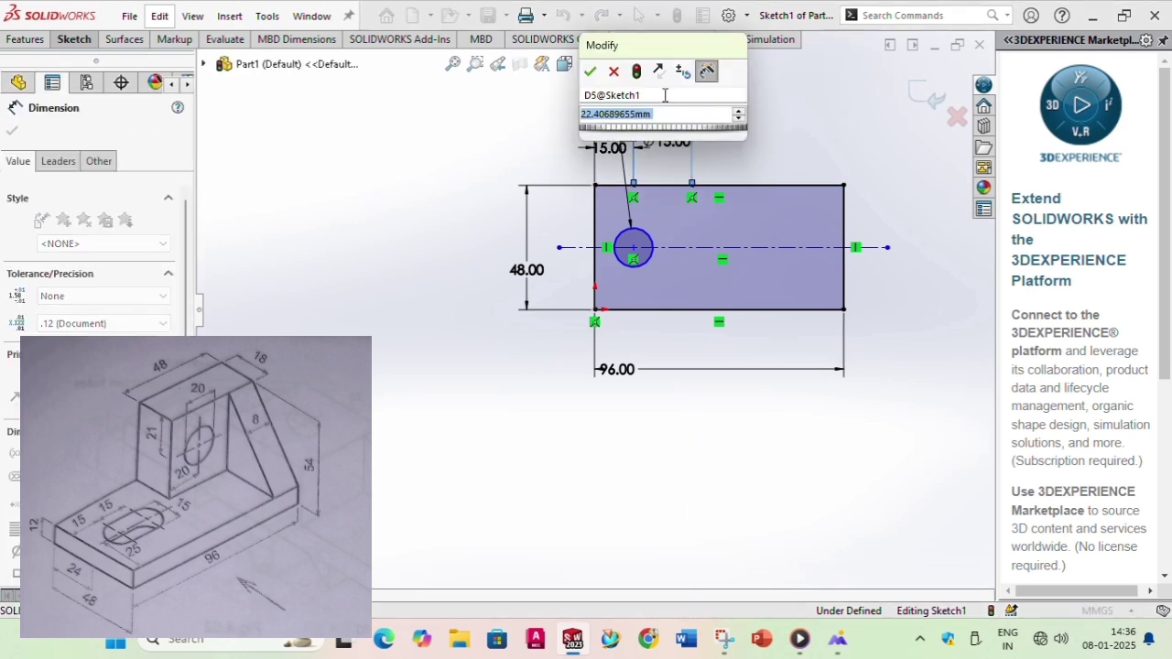
text(15)
key(Return)
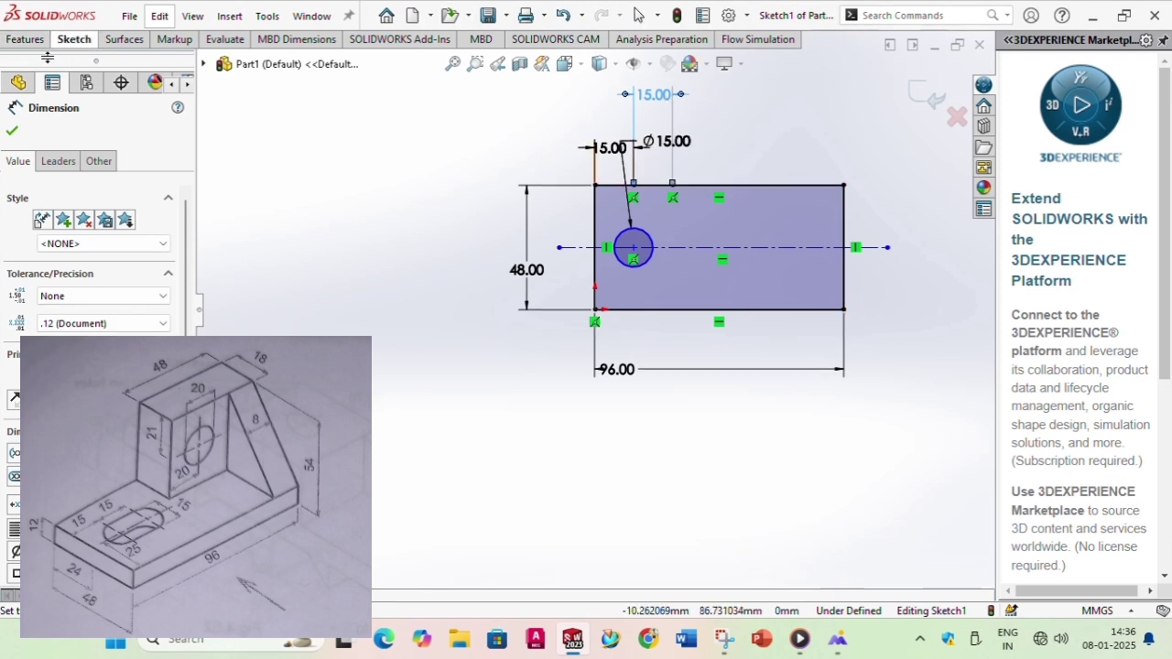
Draw a second circle about 17.4 mm in diameter on the centerline, centred directly below the second upper-edge line's right endpoint.
click(72, 39)
click(123, 77)
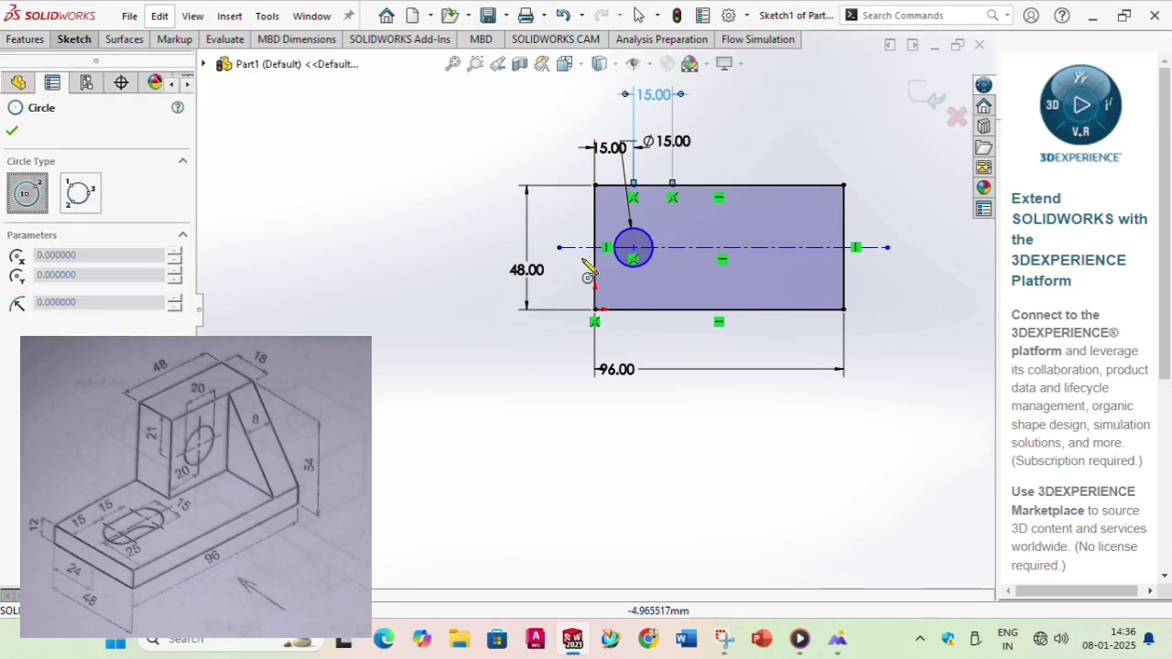
click(673, 247)
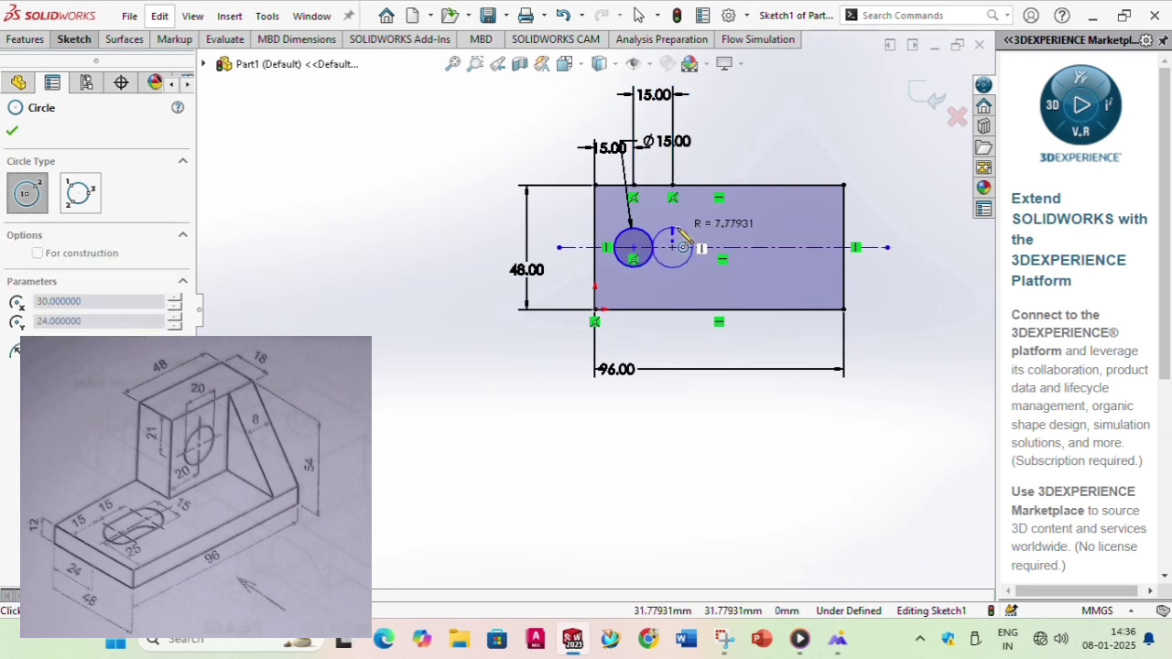
click(685, 236)
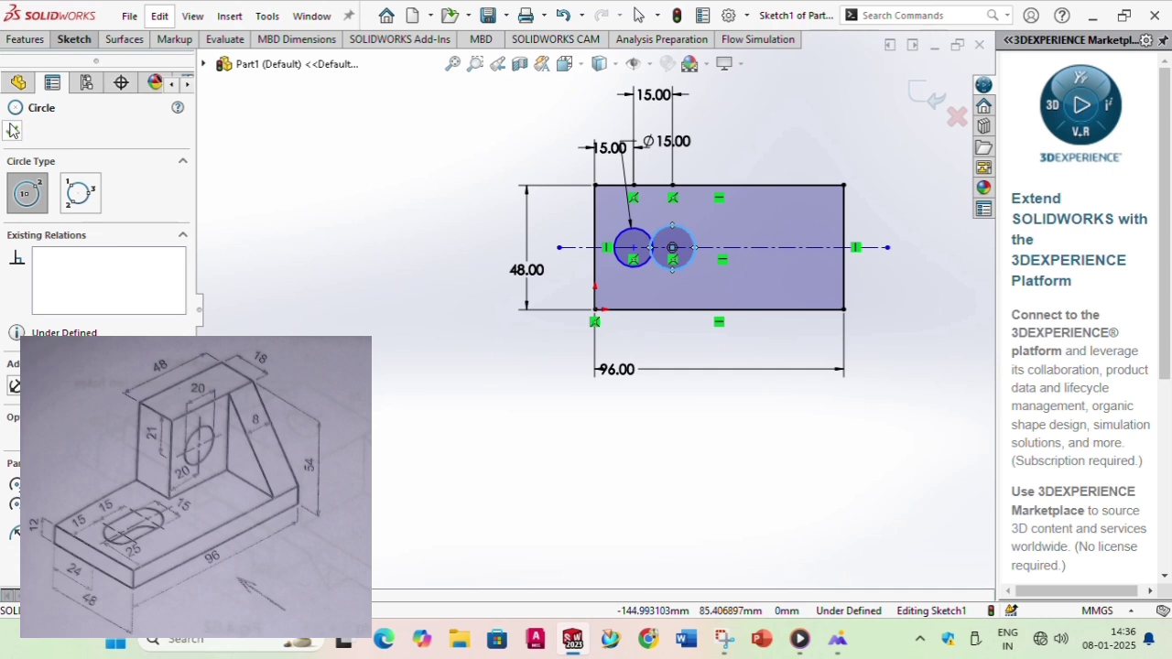
click(12, 130)
Set the second circle's diameter to 15 mm with Smart Dimension.
click(75, 41)
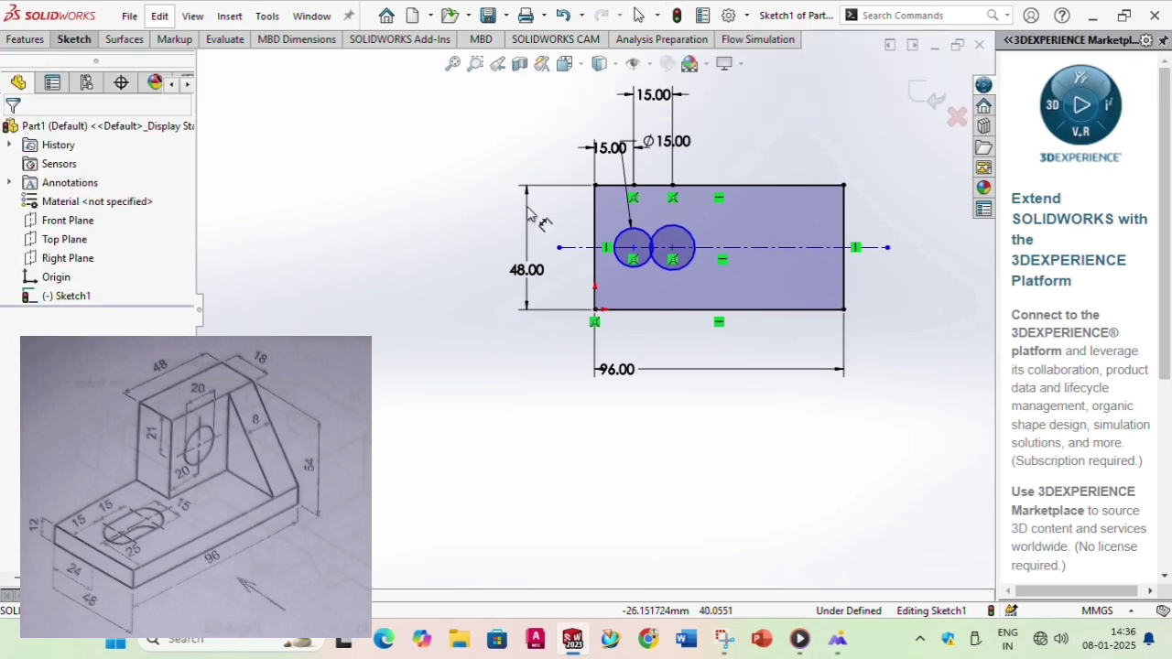
click(689, 236)
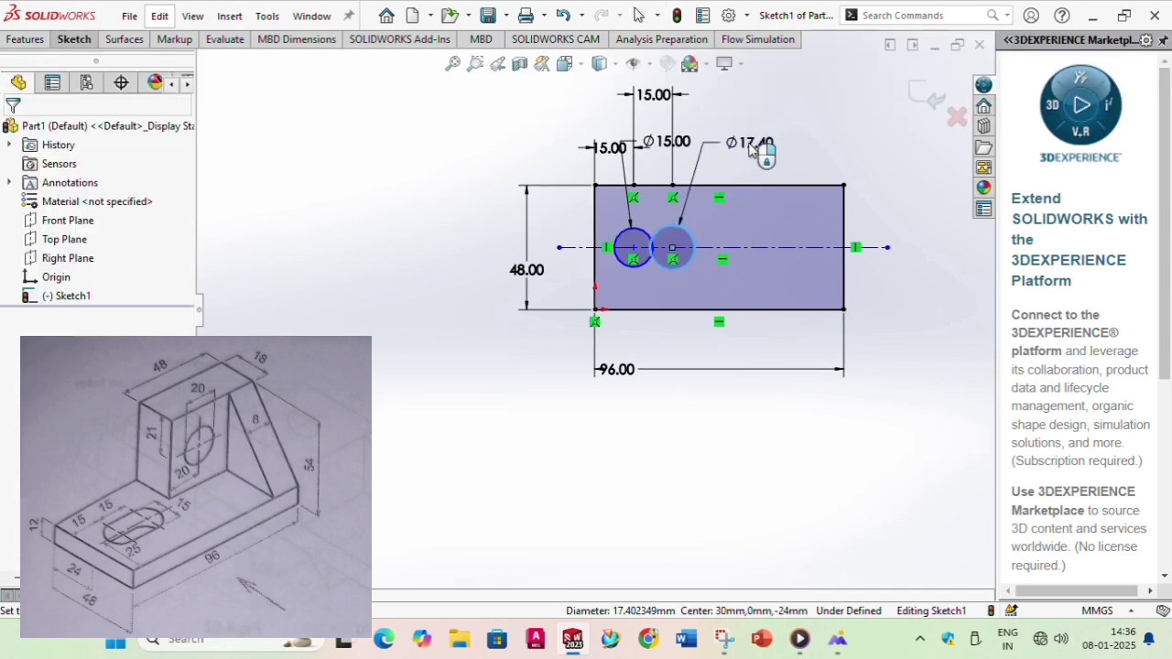
click(755, 145)
text(15)
key(Return)
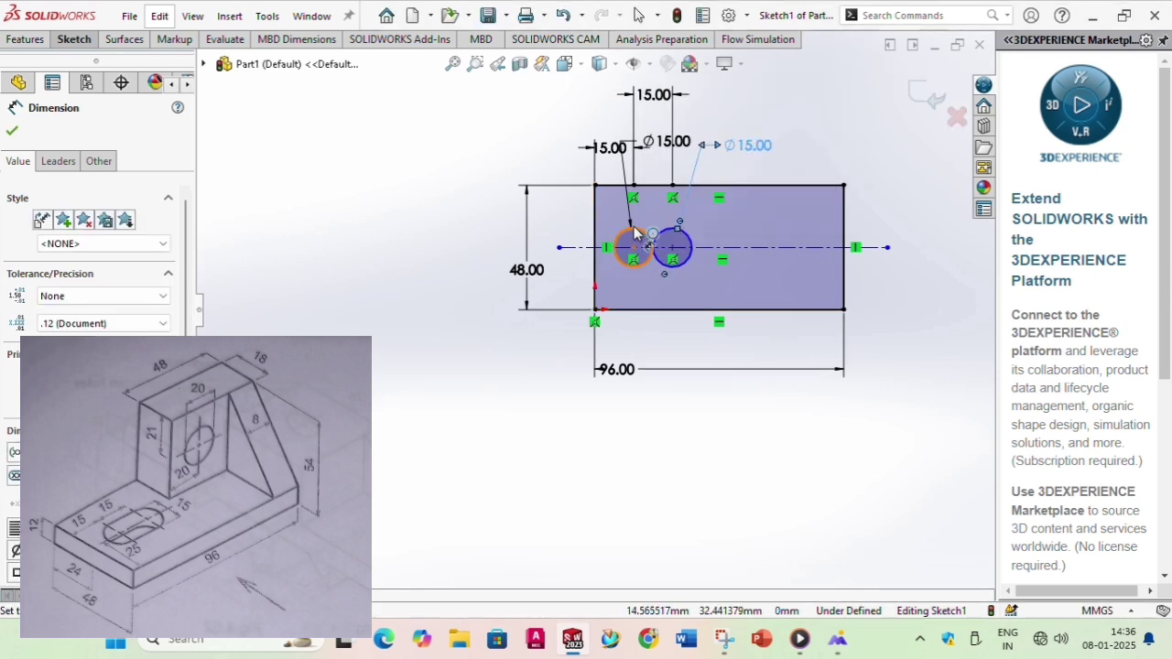
click(11, 132)
Draw a 15 mm horizontal line connecting the topmost points of the two circles.
click(79, 42)
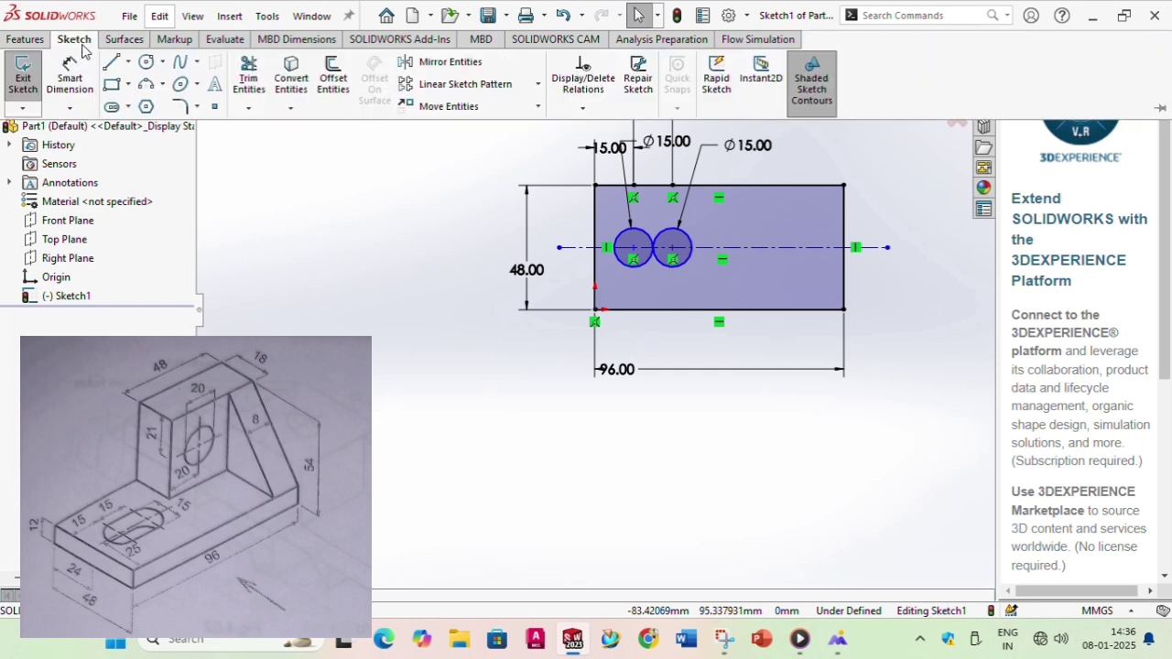
click(111, 61)
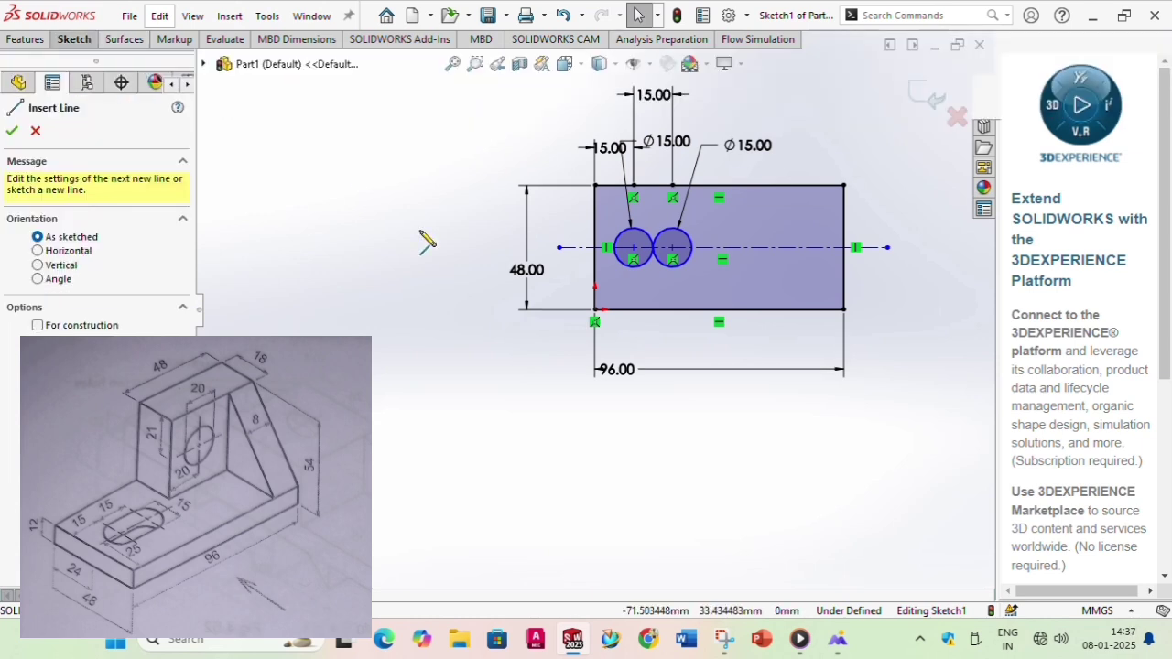
click(634, 247)
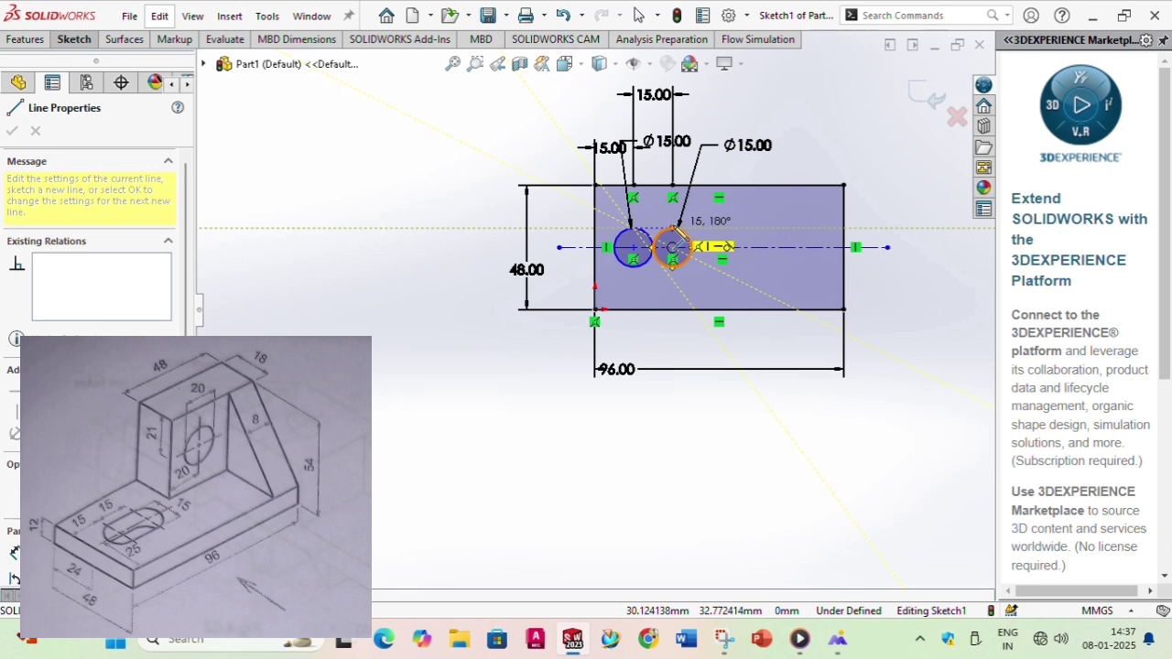
scroll(677, 232, down, 5)
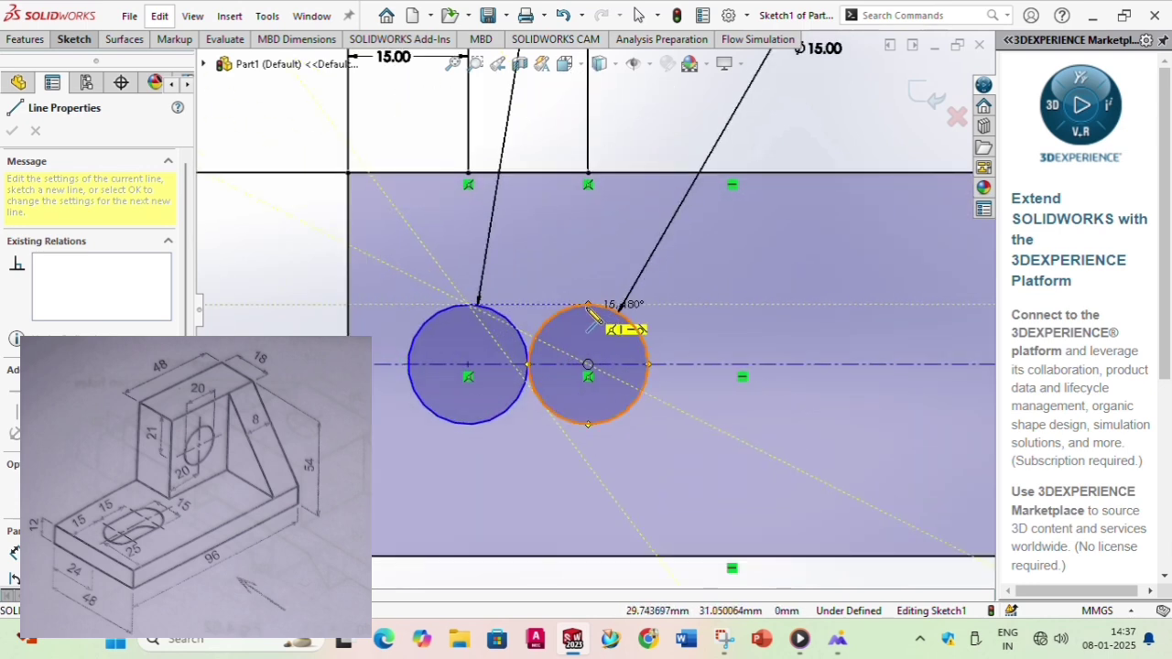
click(588, 305)
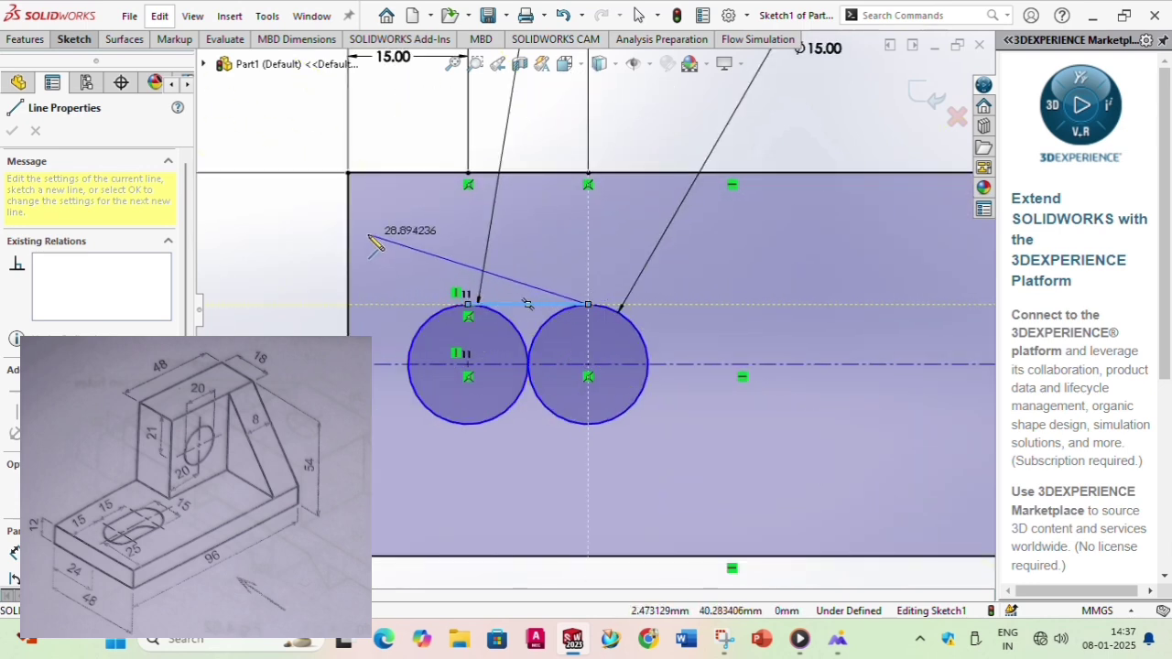
right_click(295, 161)
click(295, 155)
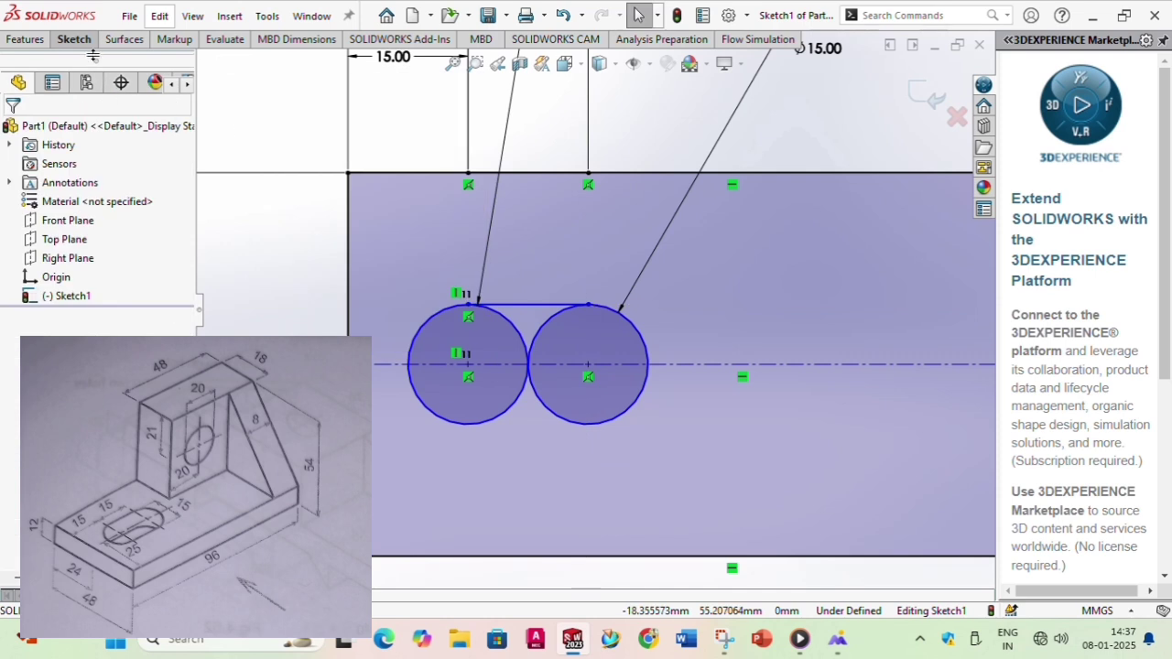
Draw a horizontal line connecting the lowest points of the two circles.
click(78, 38)
click(107, 62)
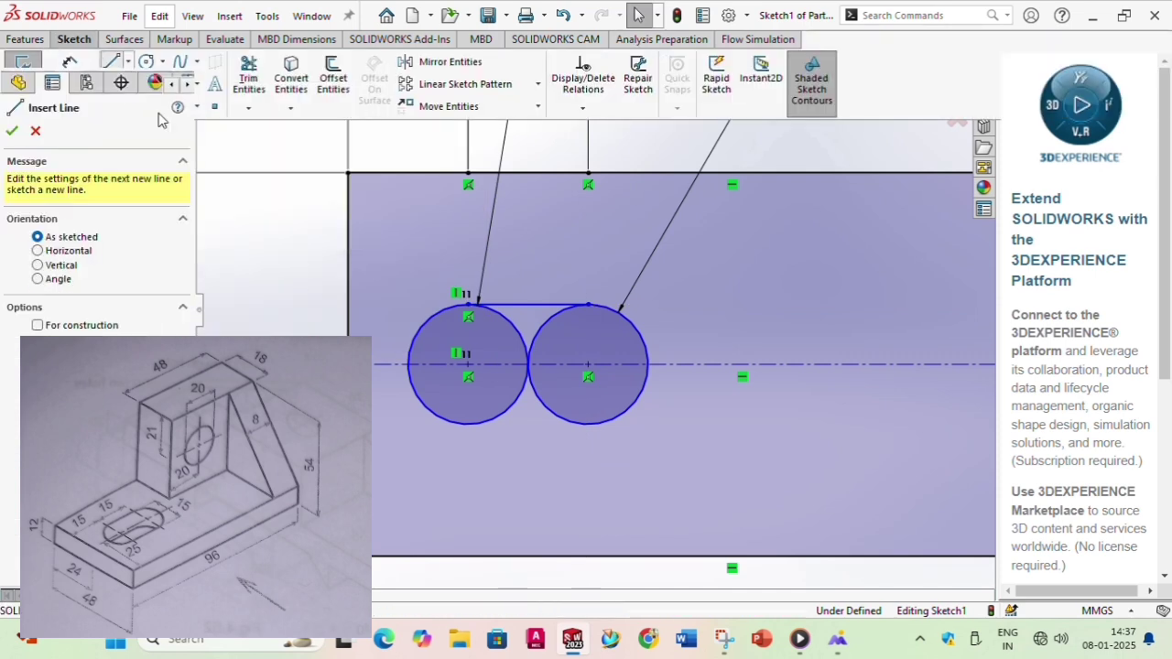
click(468, 424)
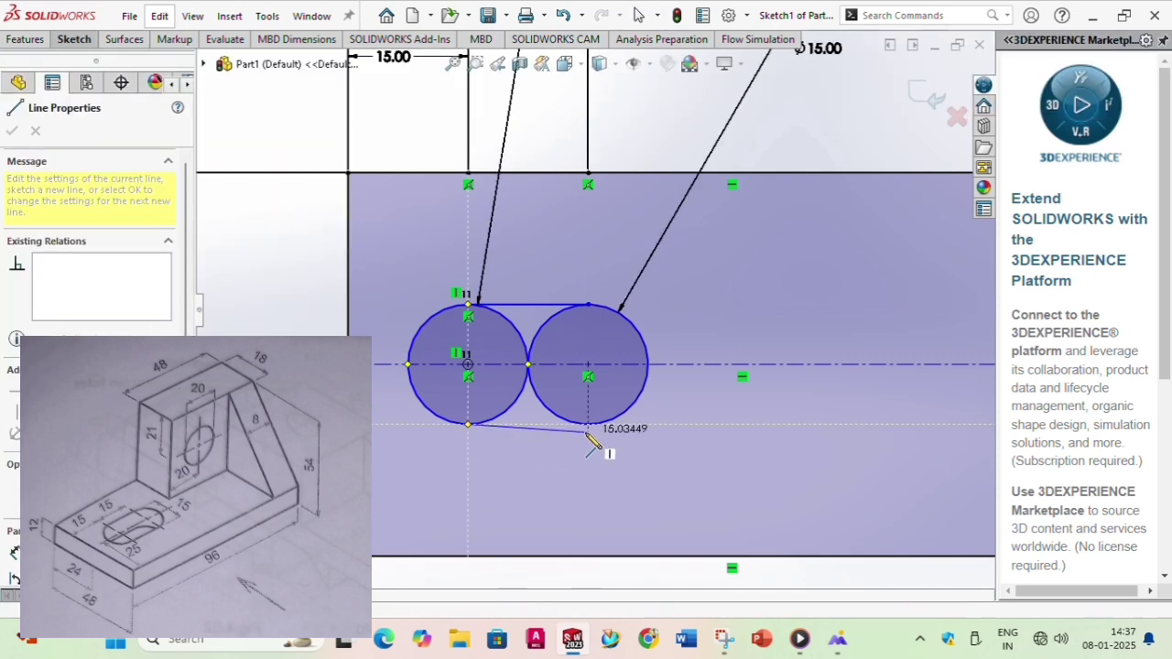
click(589, 424)
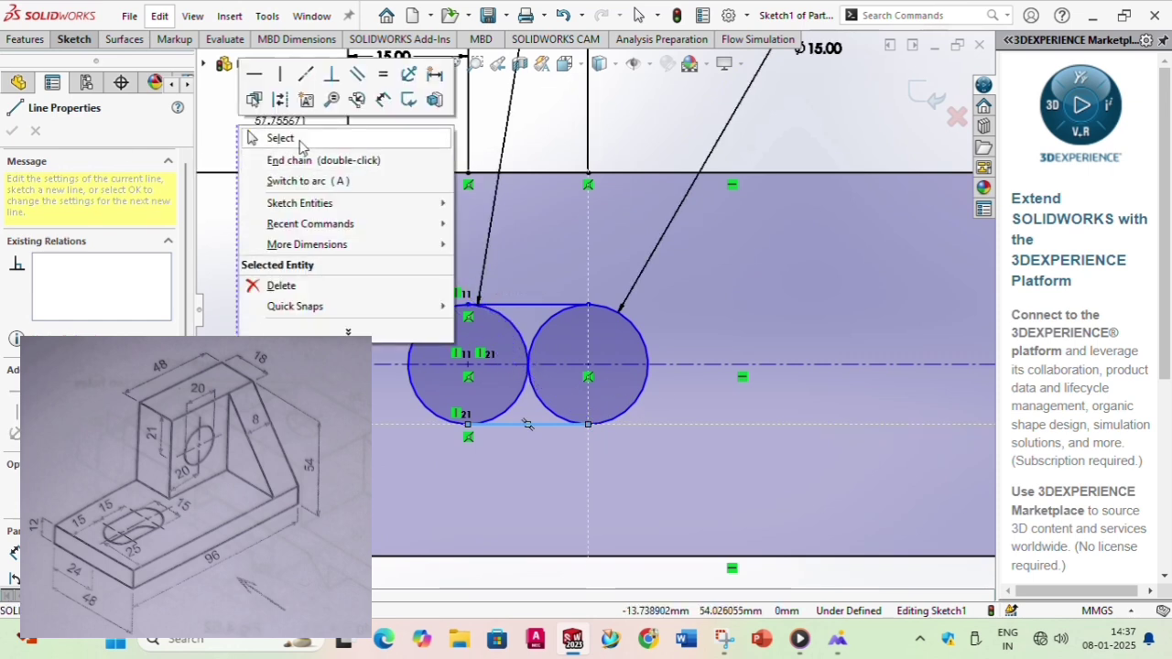
click(295, 139)
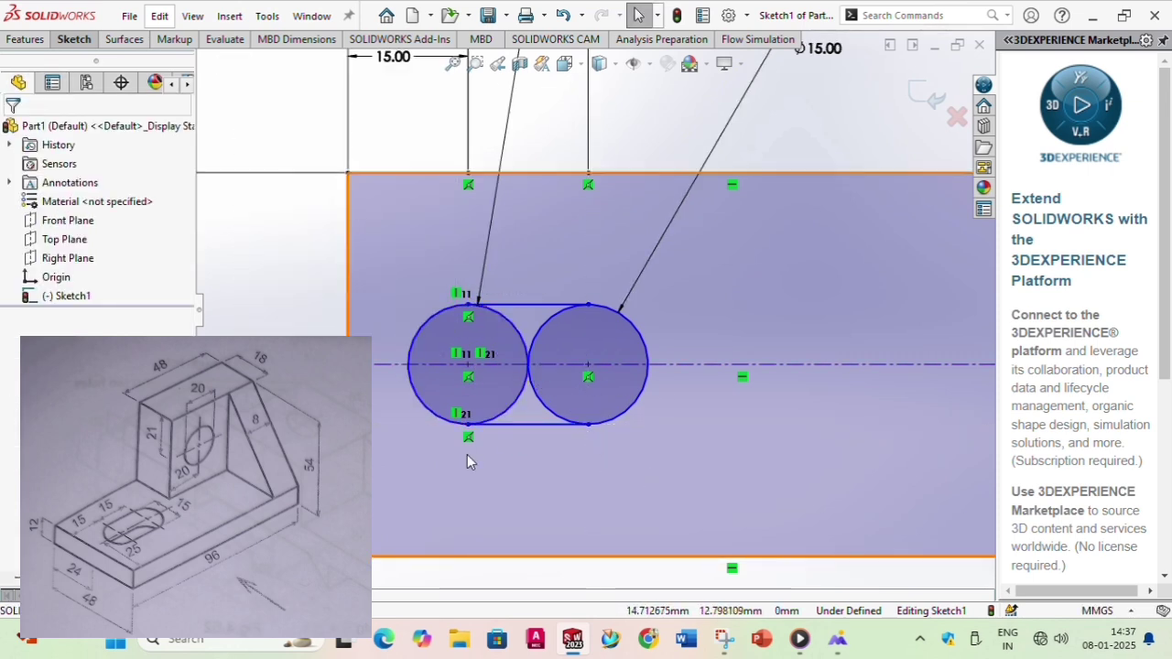
Use Power trim to remove the inner halves of both circles and the centerline segment inside the right circle, forming the slot outline.
key(f)
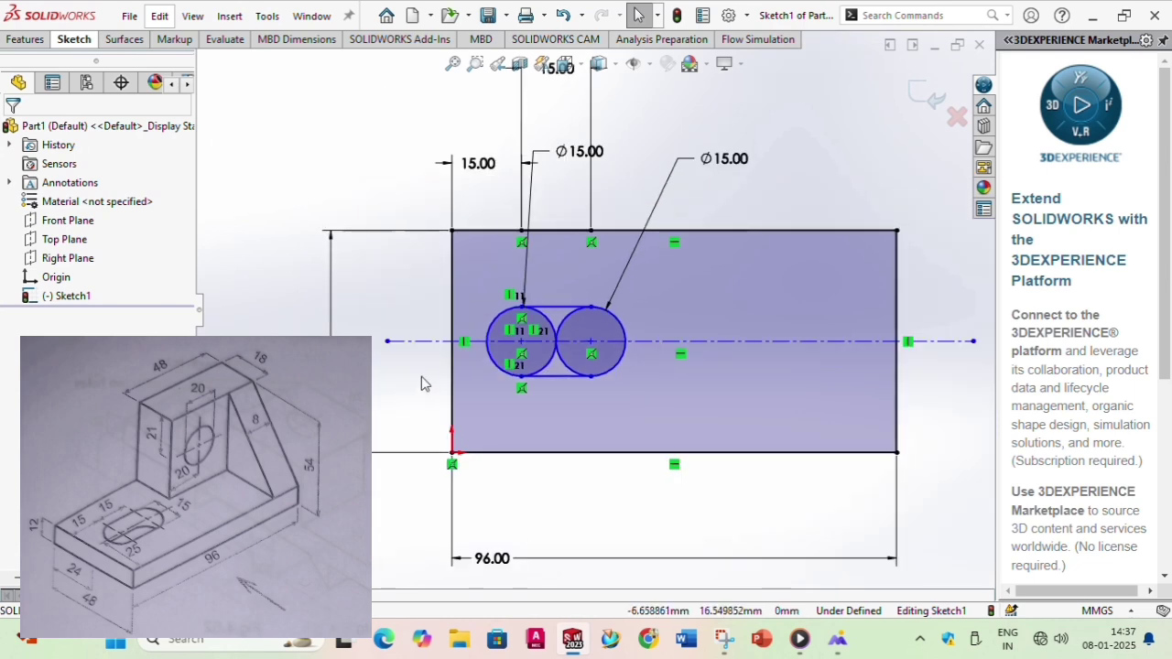
click(75, 44)
click(243, 84)
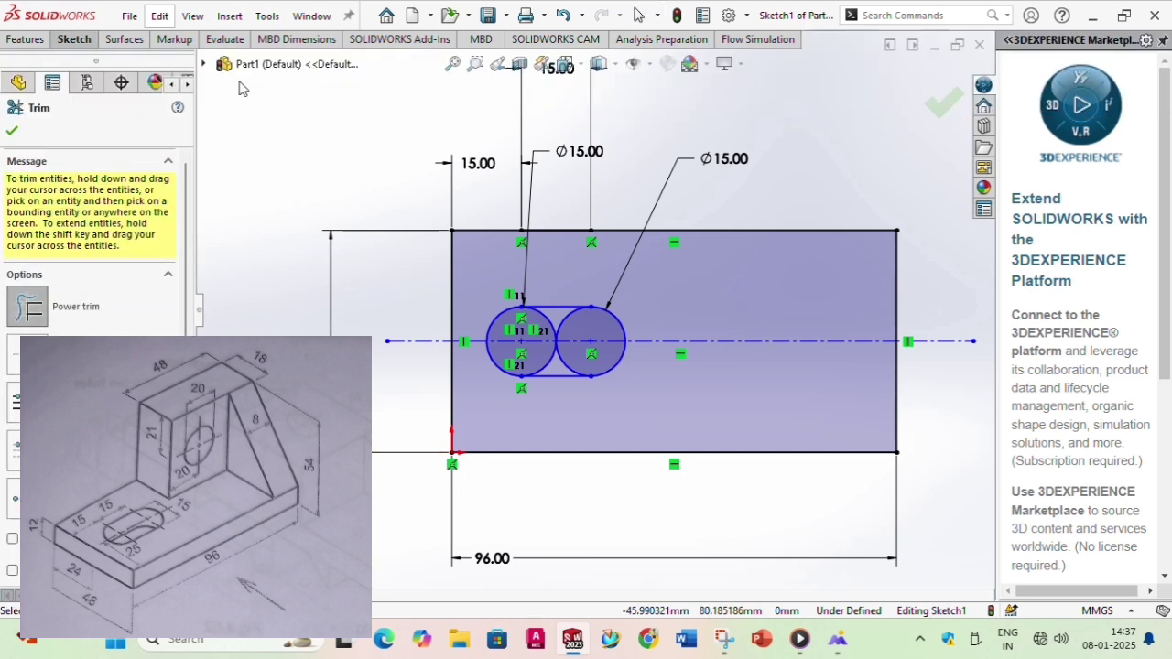
click(28, 305)
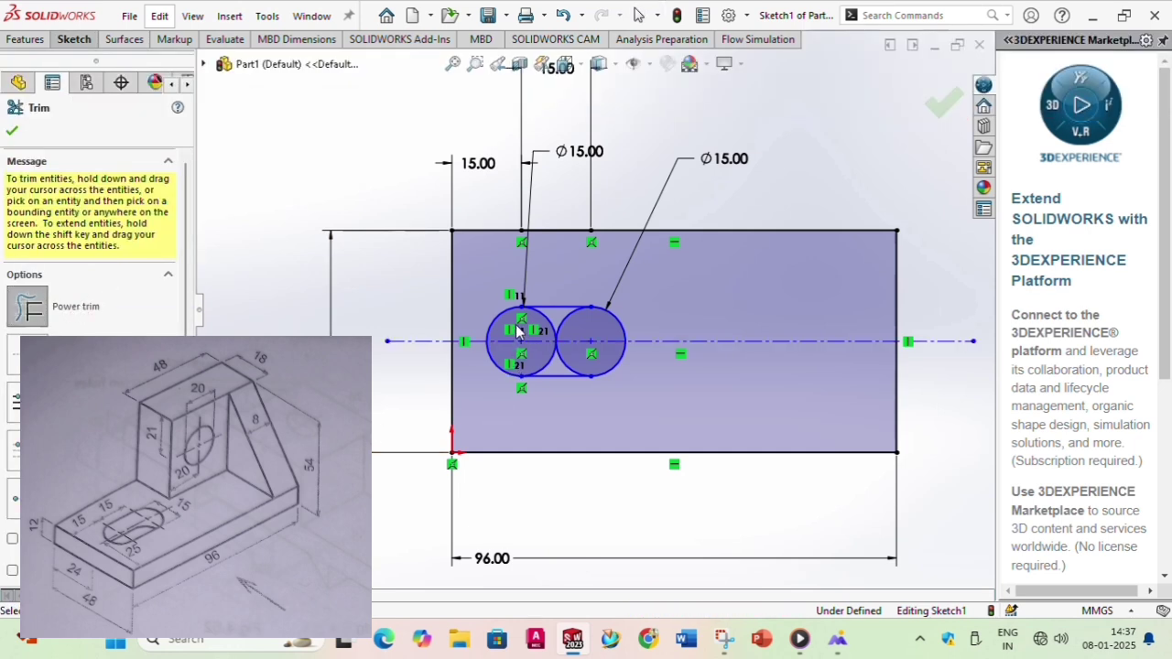
mouse_move(519, 330)
mouse_down()
mouse_move(559, 333)
mouse_move(593, 357)
mouse_up()
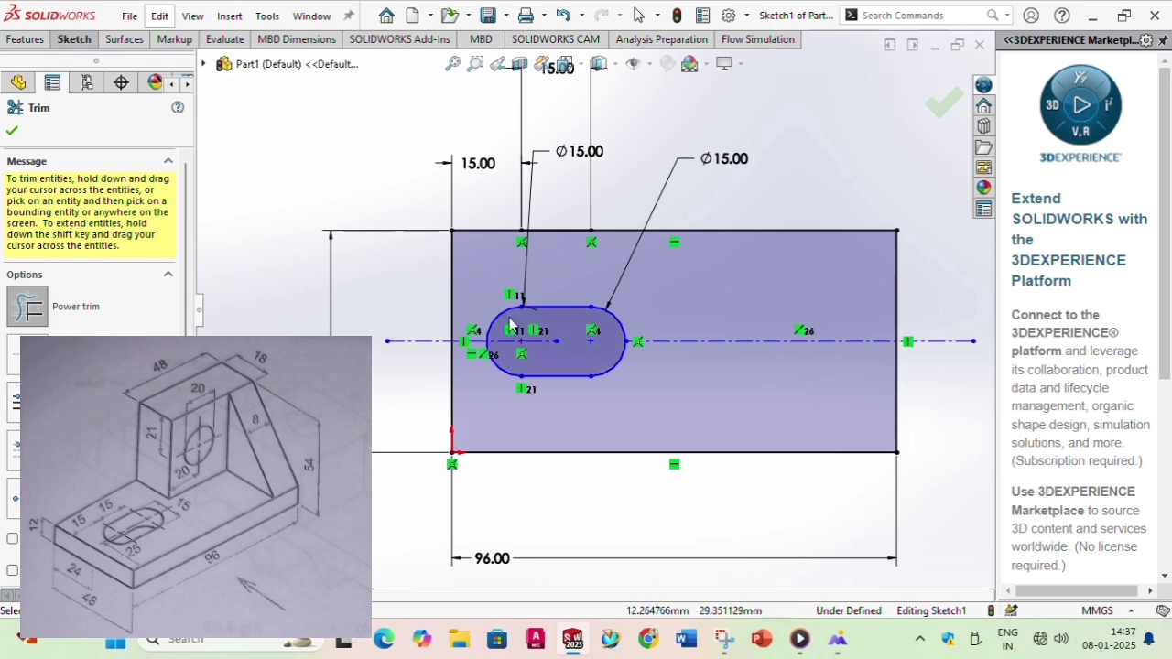
scroll(533, 321, down, 5)
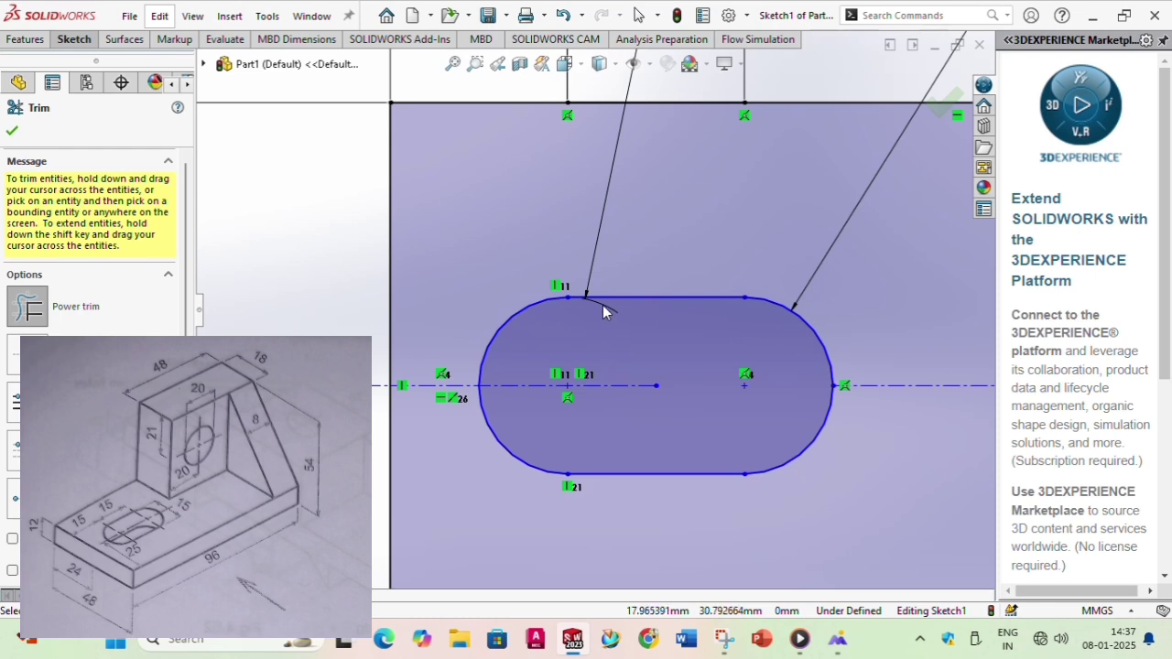
scroll(596, 358, up, 4)
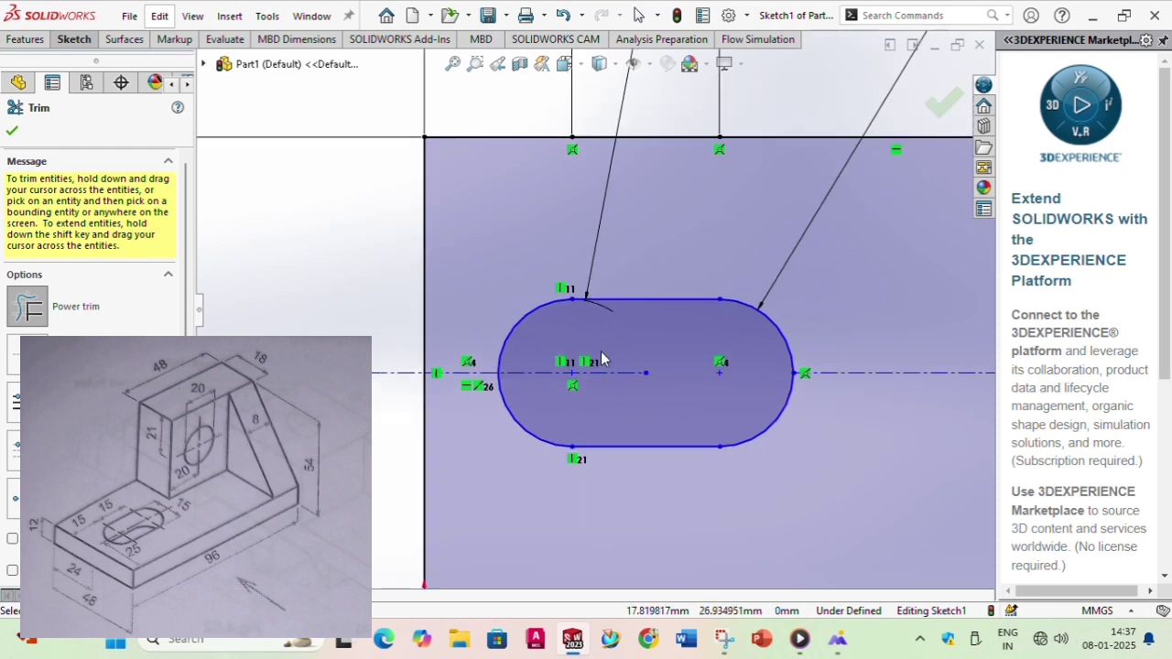
Finish trimming the slot outline and exit the Trim command.
scroll(602, 358, up, 2)
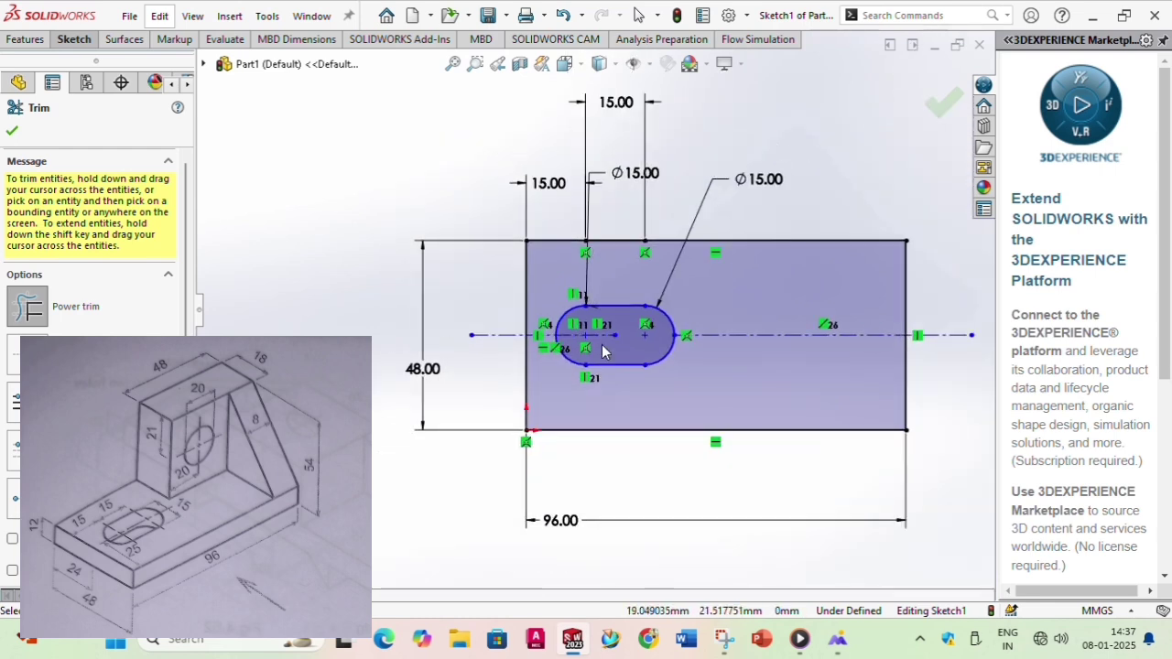
click(934, 114)
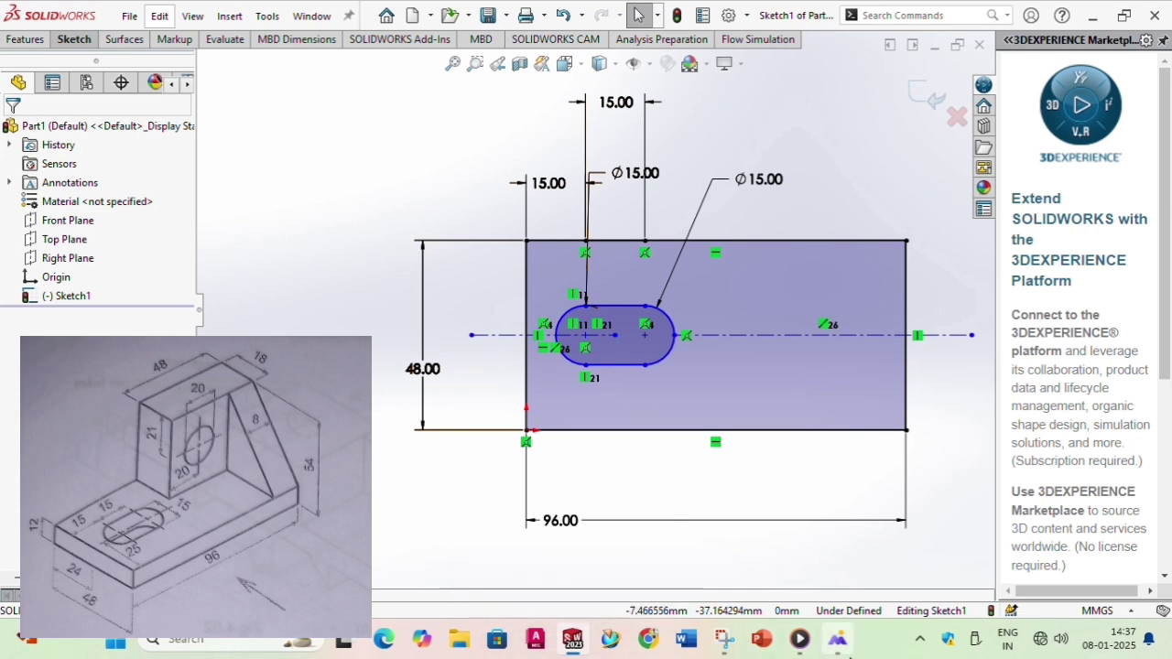
Switch to WPS Photos and examine the reference drawing's pictorial and orthographic views for the upright block's size and position.
click(837, 639)
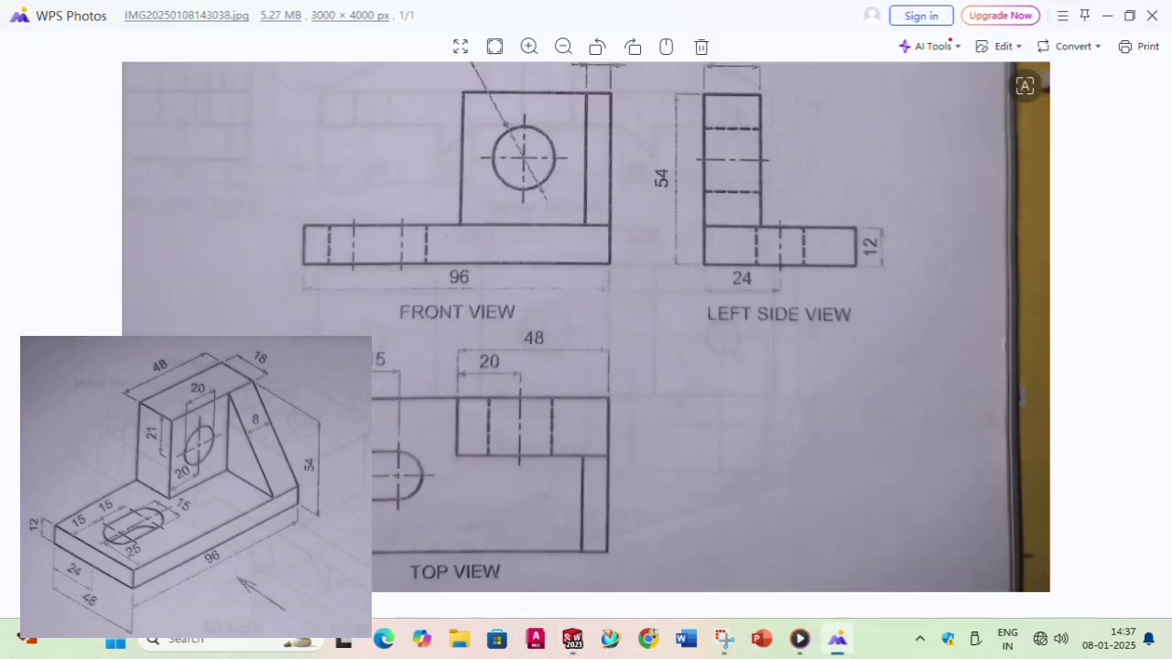
scroll(523, 411, up, 2)
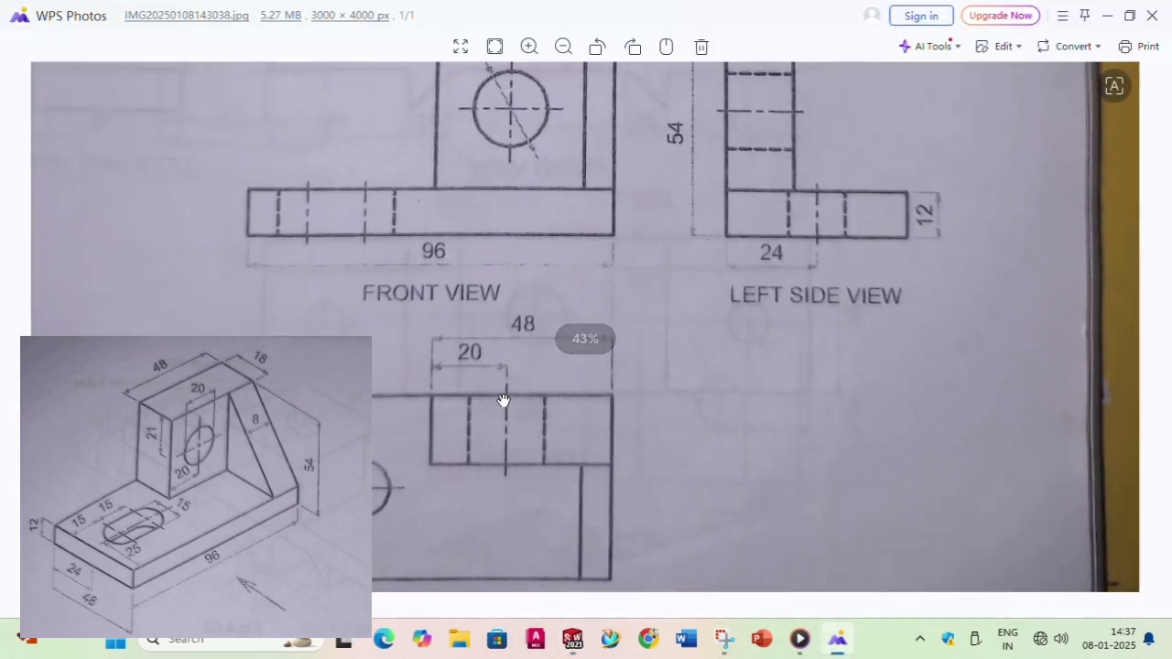
scroll(520, 357, down, 1)
scroll(520, 358, down, 3)
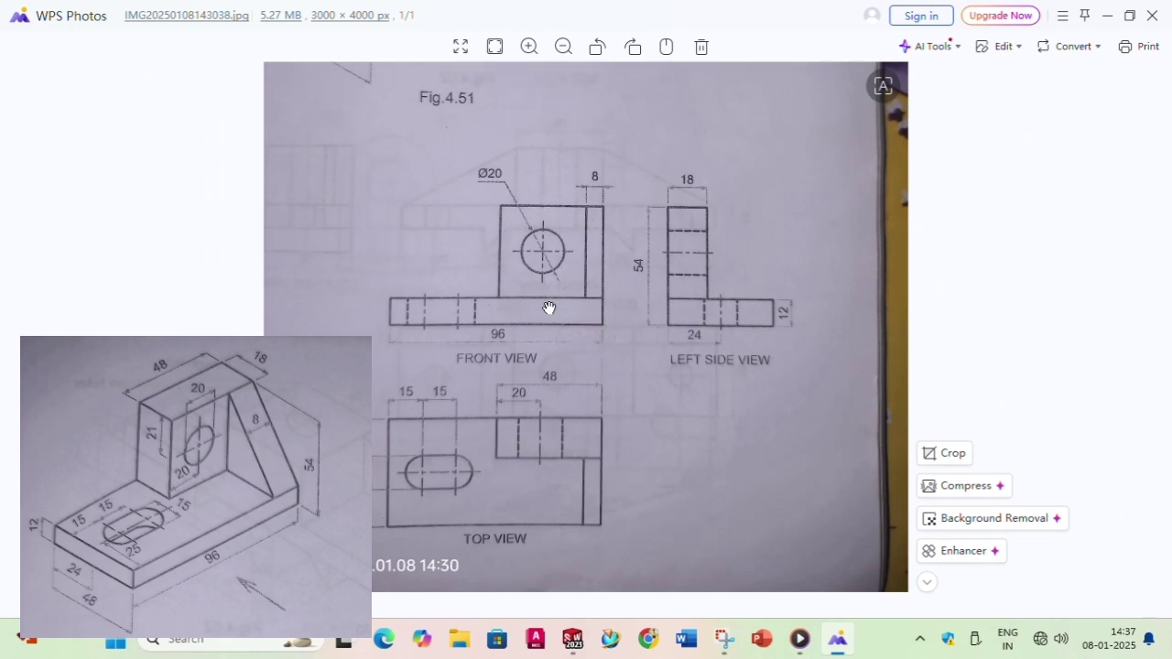
scroll(549, 308, down, 3)
scroll(510, 251, up, 3)
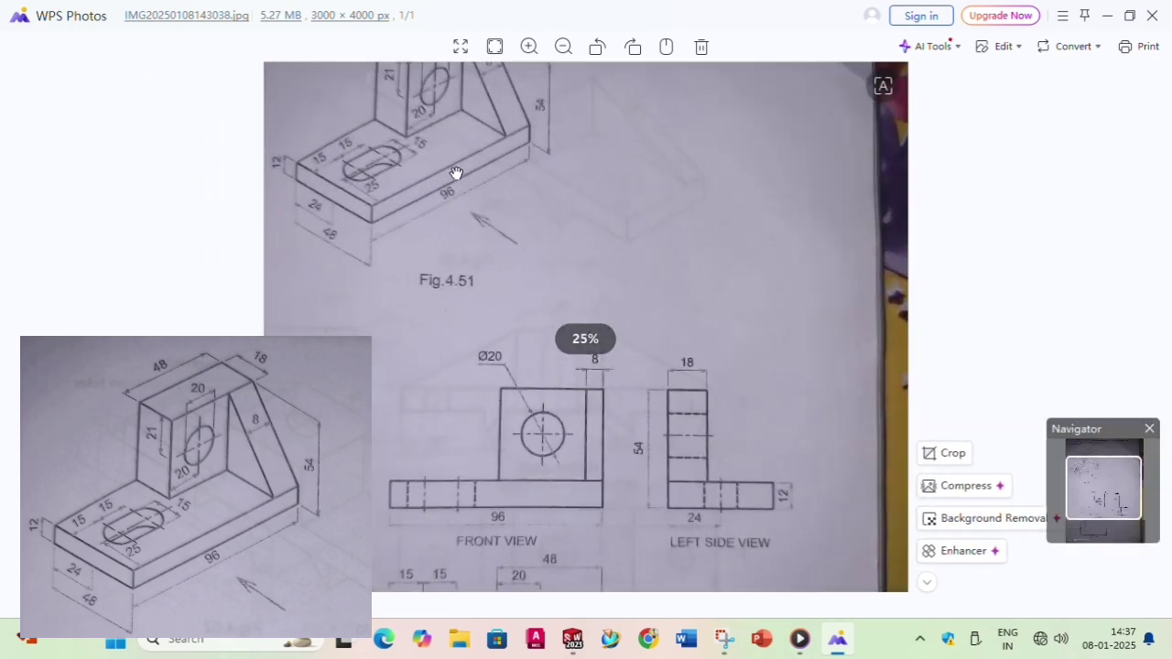
scroll(453, 173, down, 1)
scroll(501, 310, down, 1)
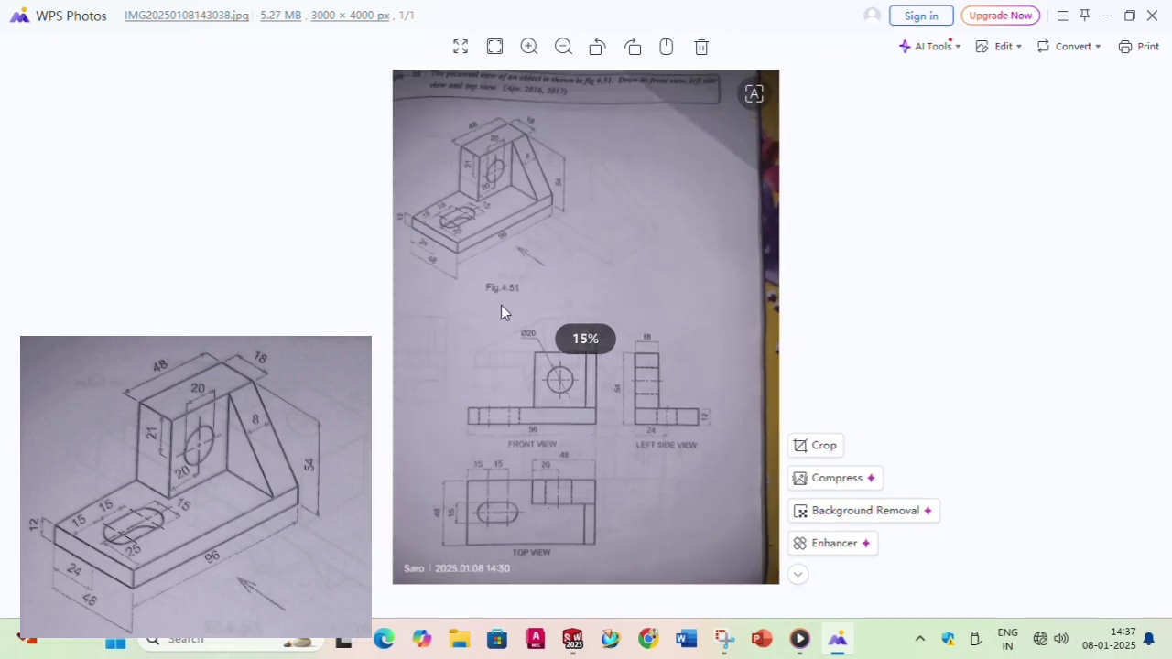
scroll(501, 311, up, 1)
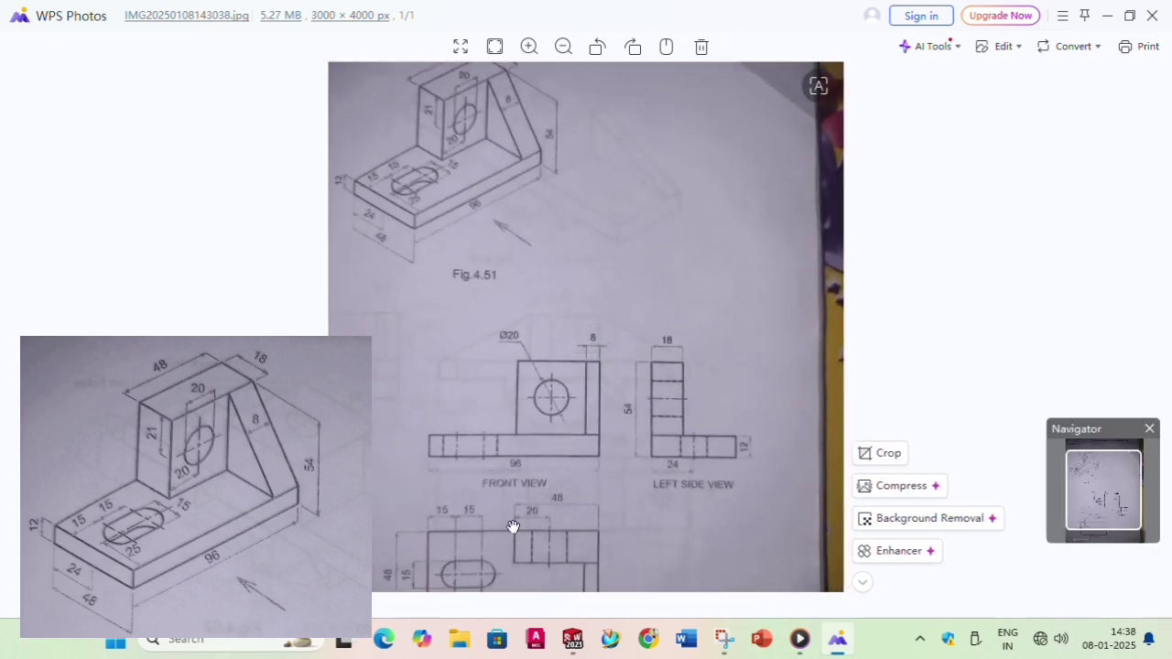
scroll(476, 160, up, 1)
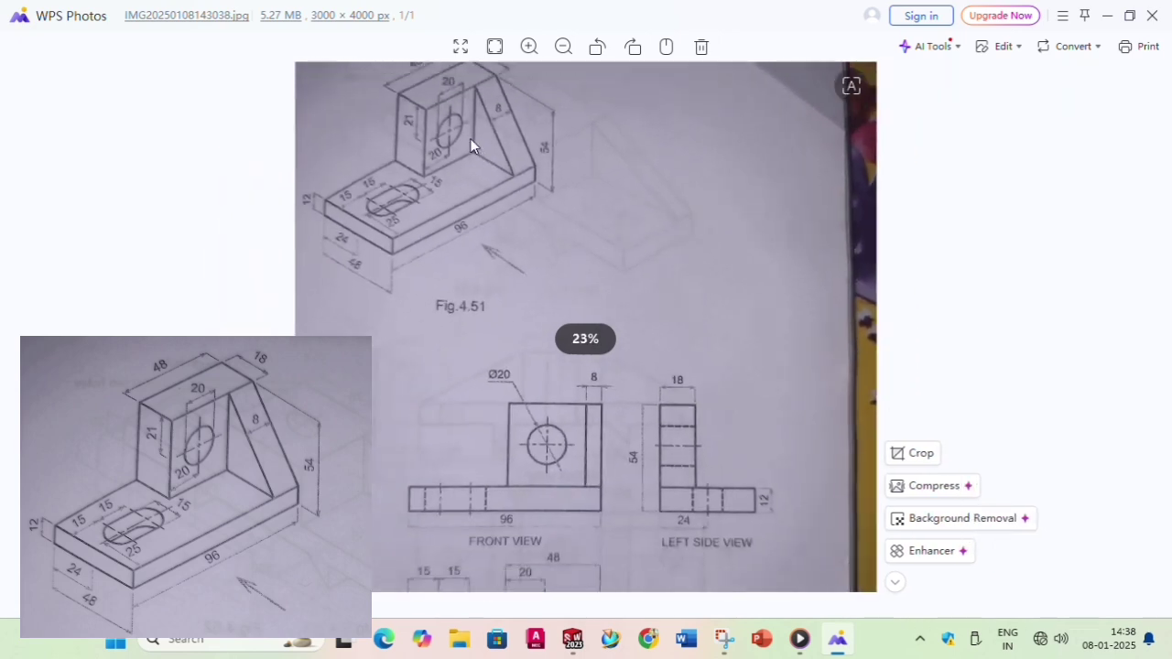
scroll(480, 135, down, 3)
scroll(513, 120, up, 2)
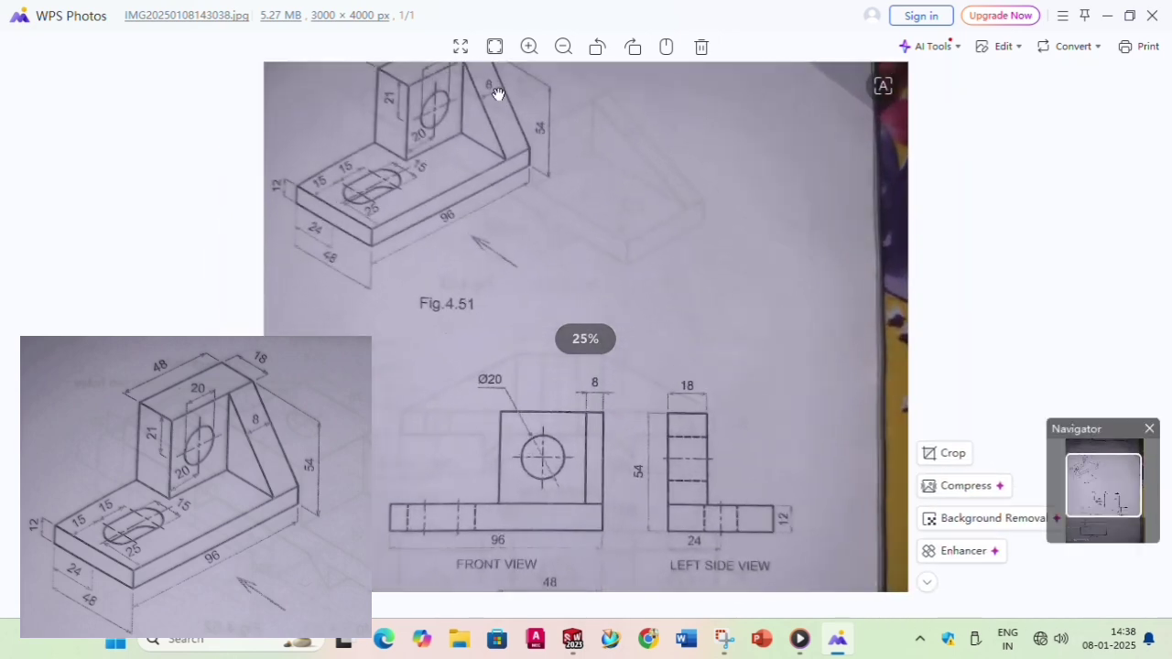
drag(497, 94, 518, 277)
scroll(473, 199, up, 2)
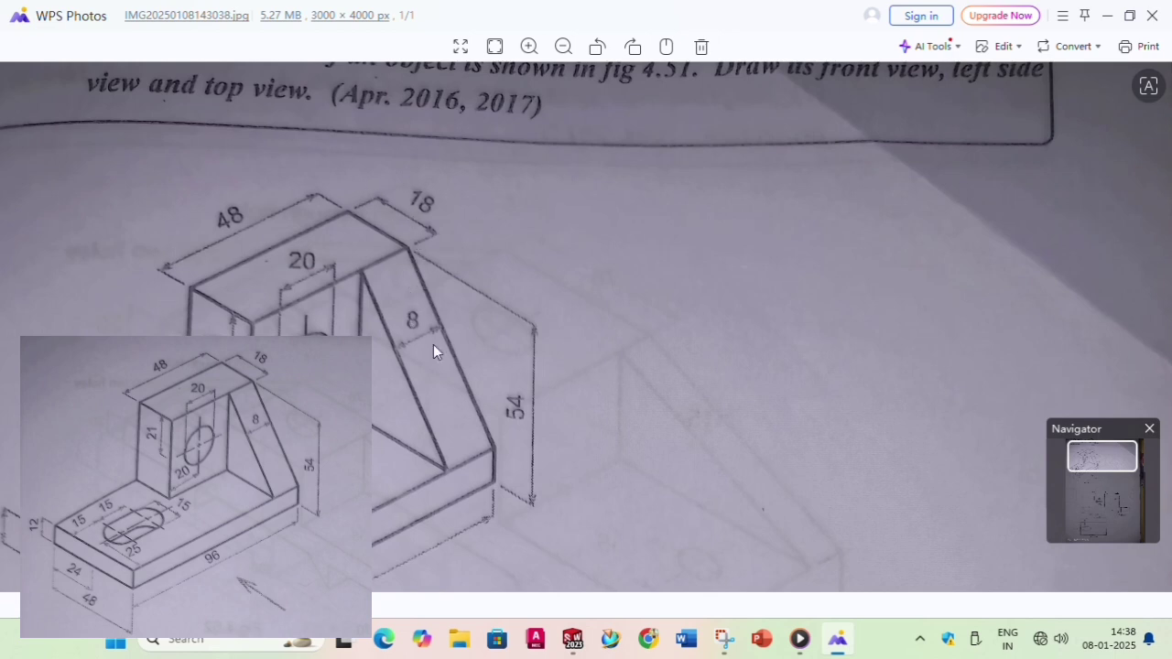
scroll(433, 344, up, 1)
scroll(445, 378, down, 6)
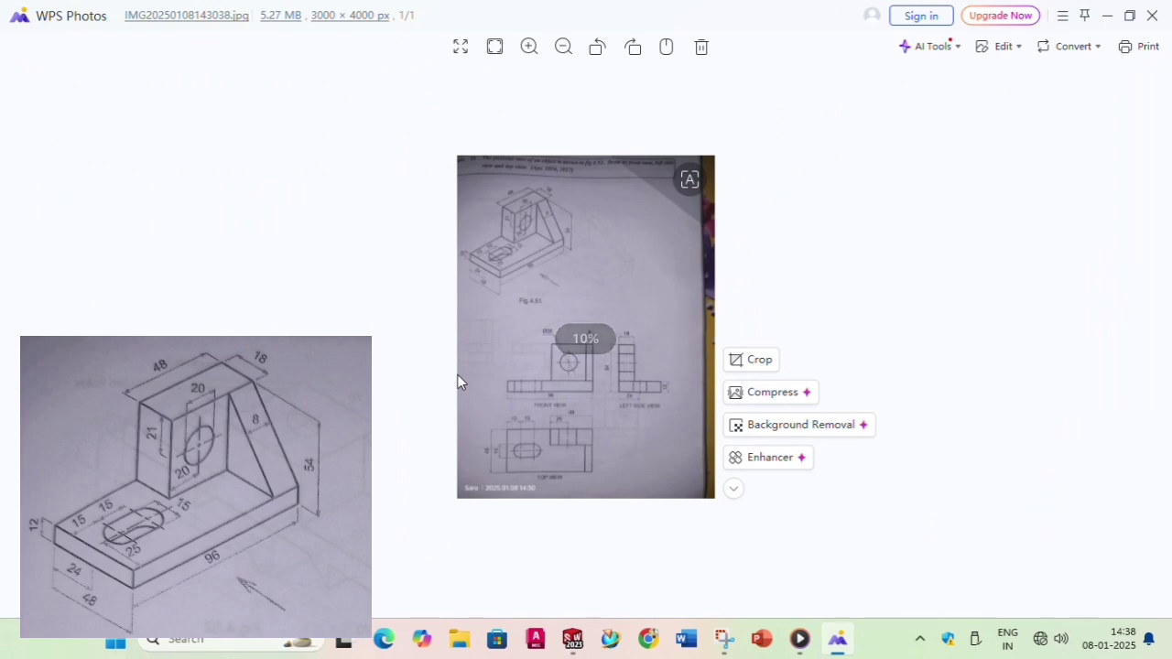
scroll(457, 377, up, 1)
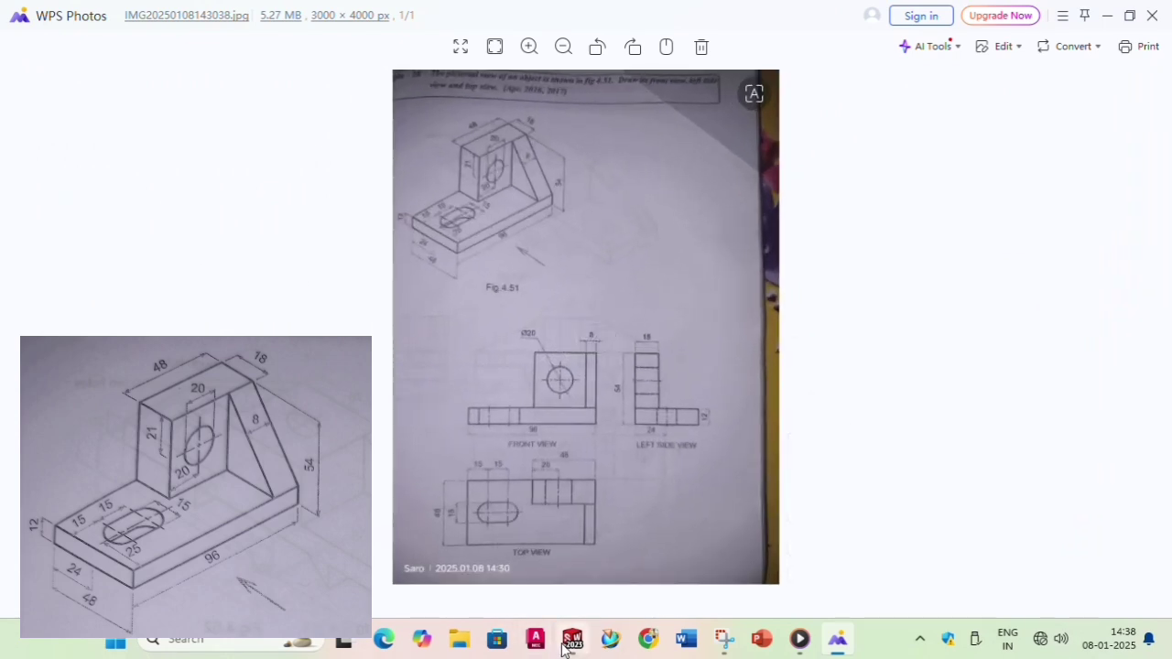
Switch back to SOLIDWORKS and draw a corner rectangle about 38 × 16.5 mm inward from the base's upper-right corner.
mouse_move(568, 640)
click(549, 580)
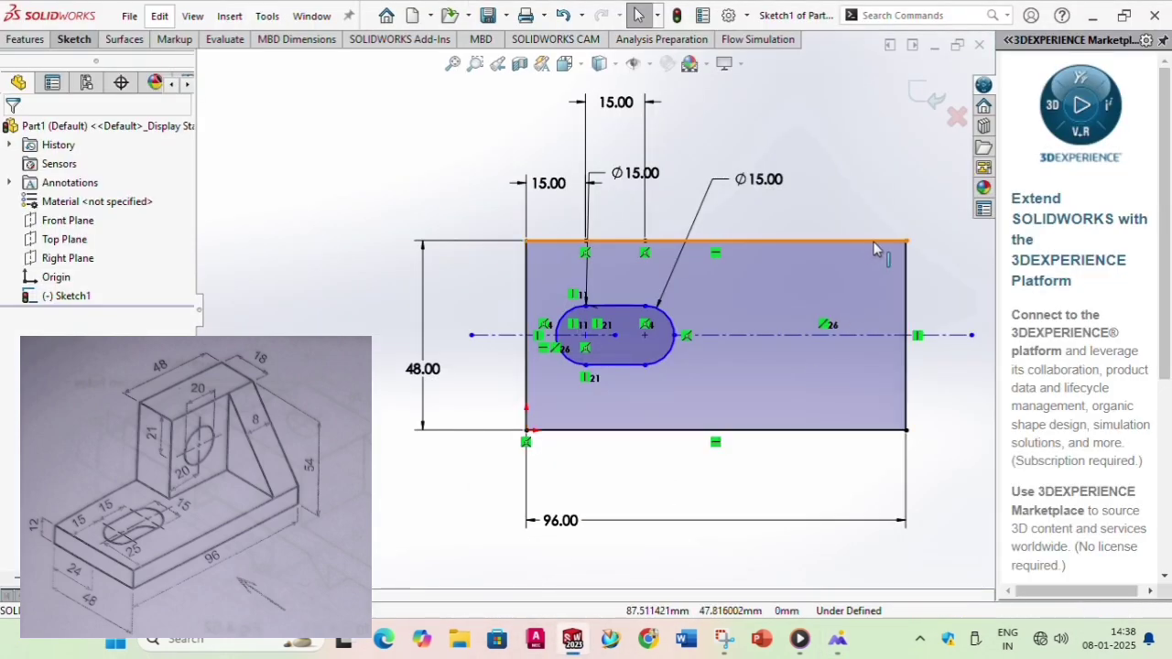
click(70, 43)
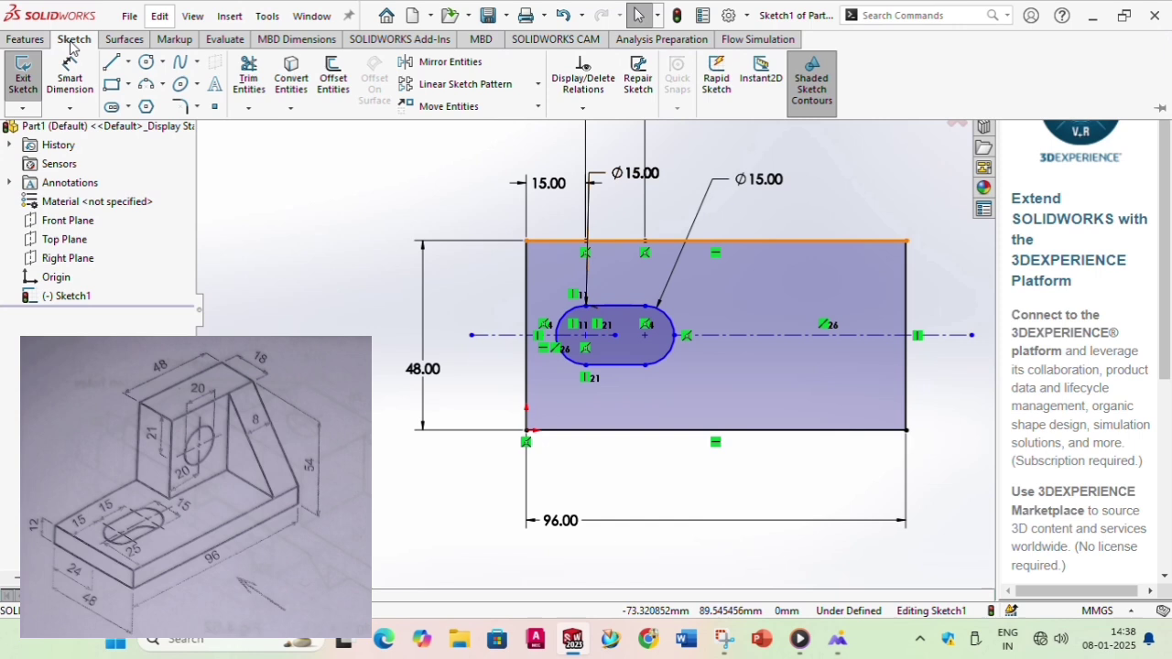
click(114, 84)
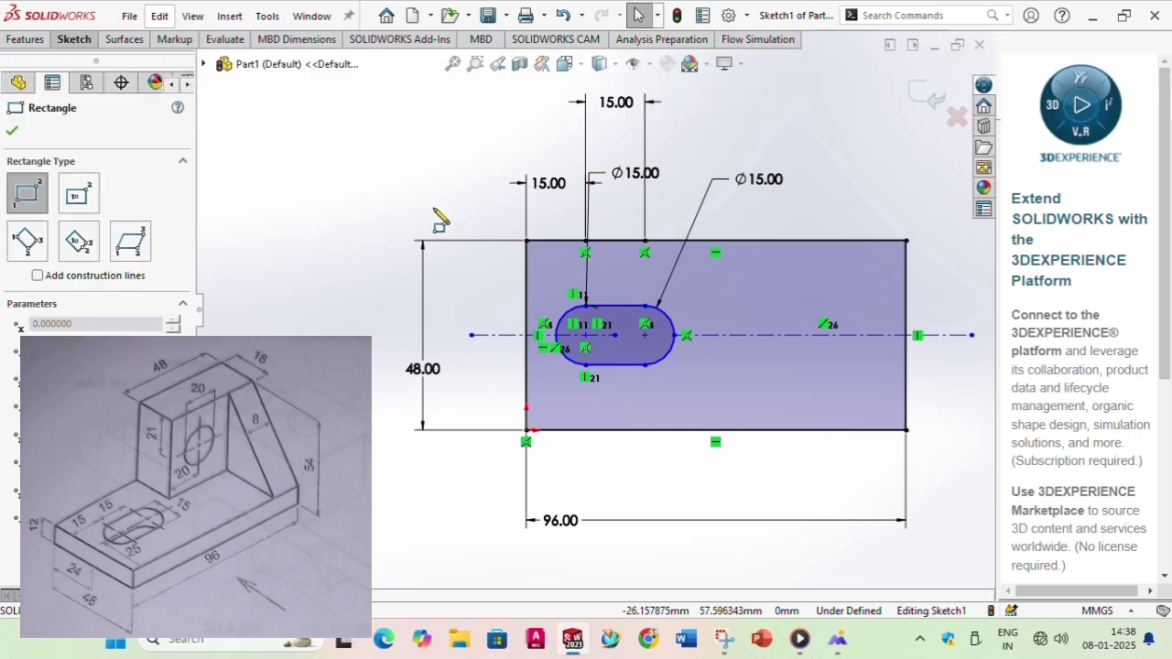
click(906, 242)
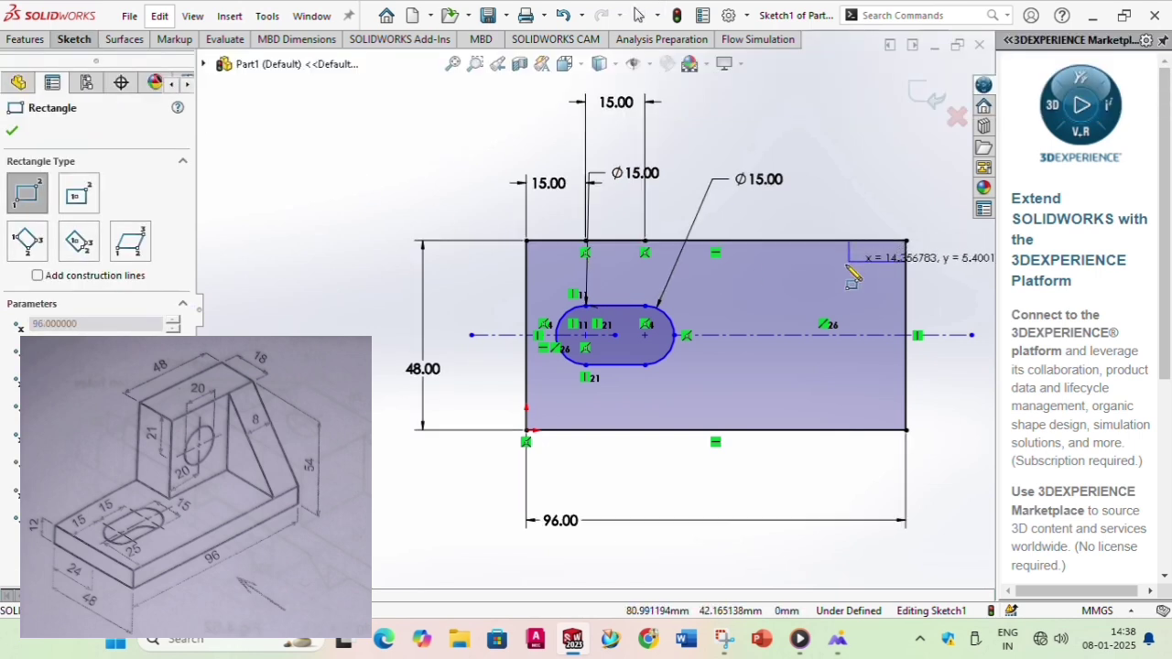
click(754, 306)
click(12, 130)
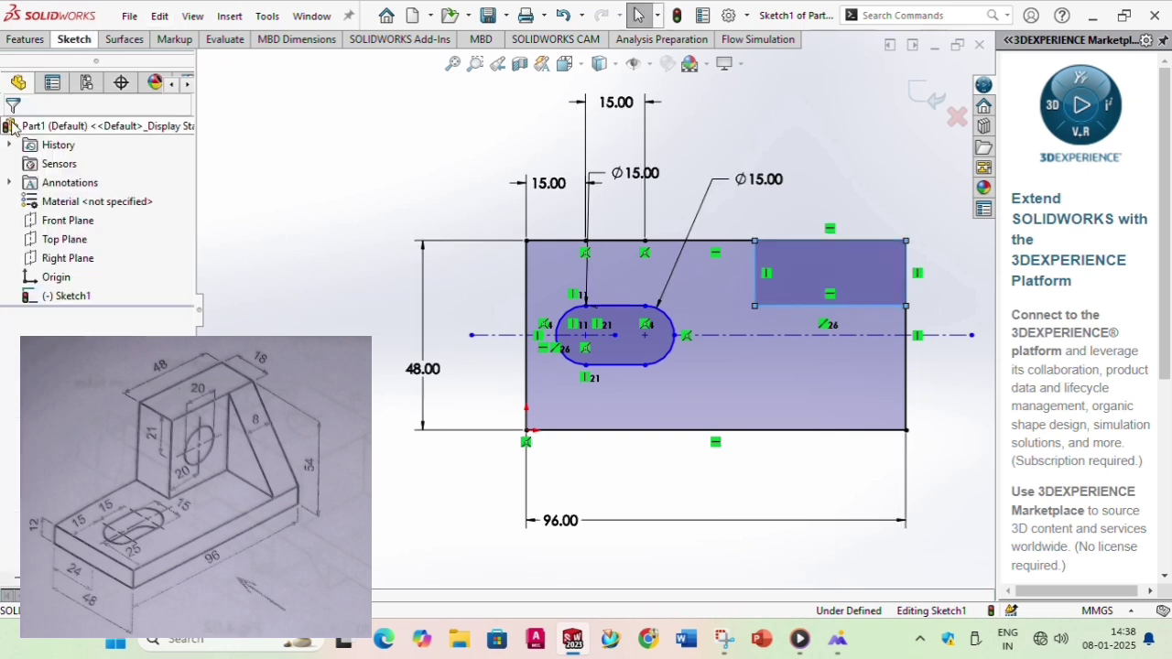
Add a driven Smart Dimension along the full upper edge of the base rectangle.
click(71, 41)
click(70, 71)
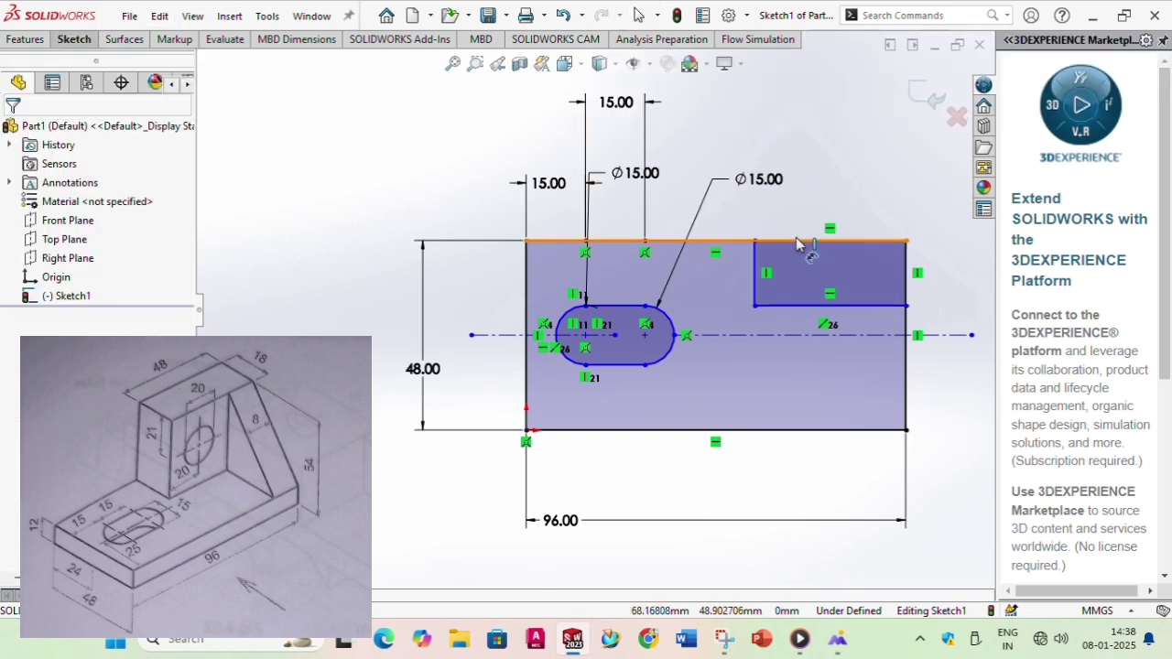
click(641, 241)
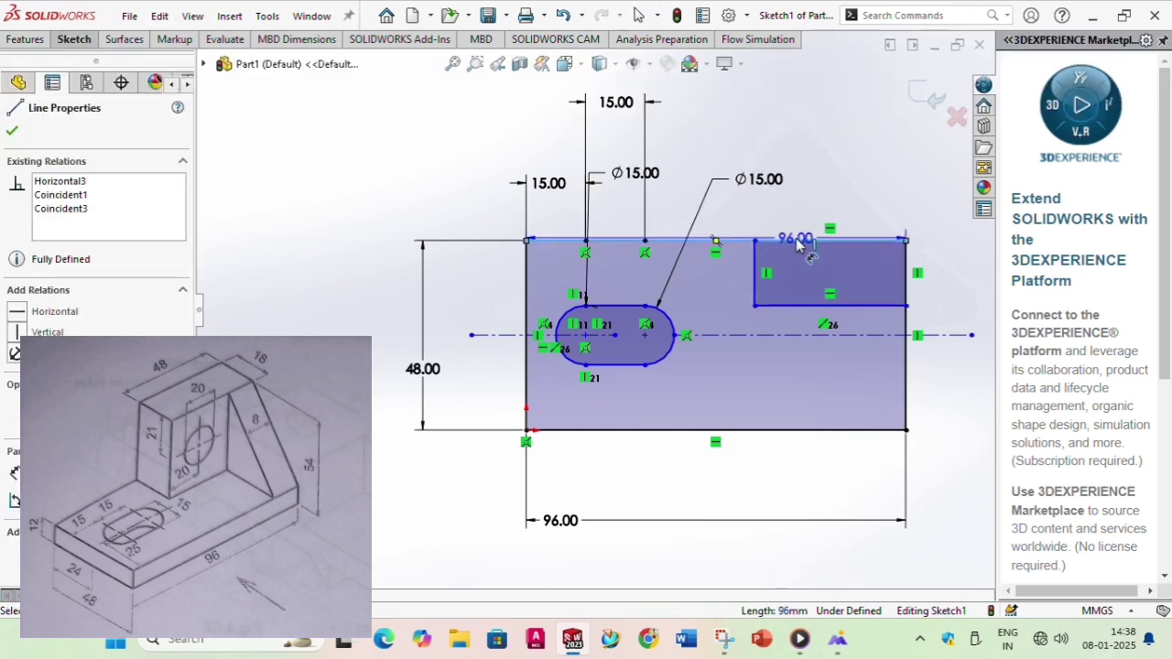
click(11, 133)
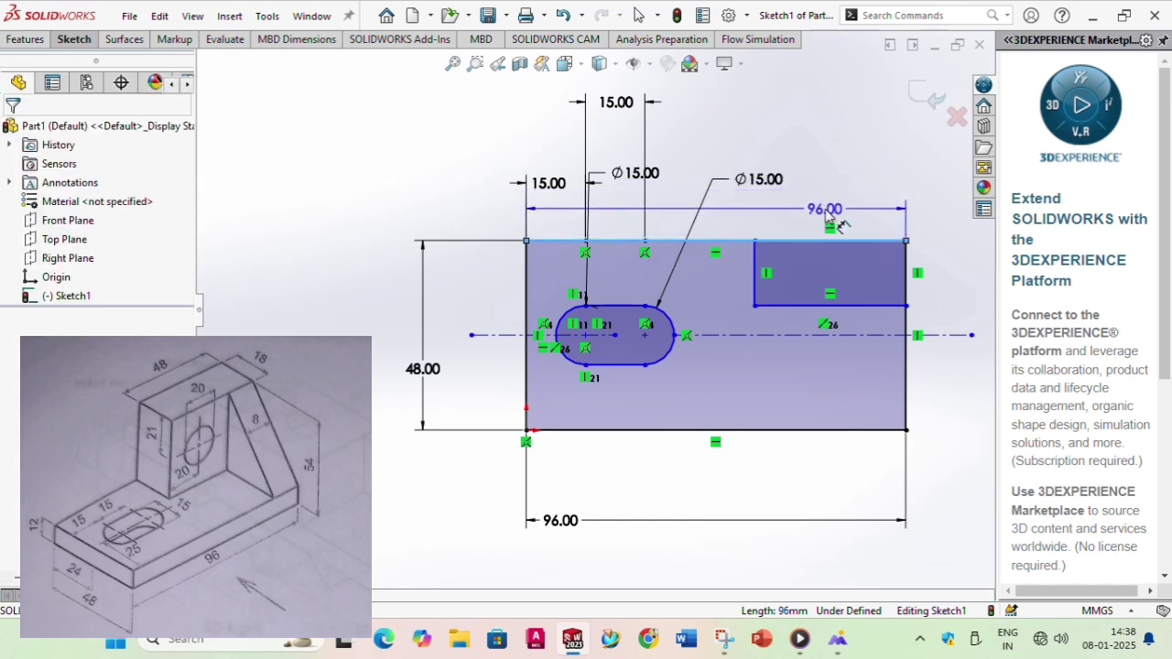
click(828, 216)
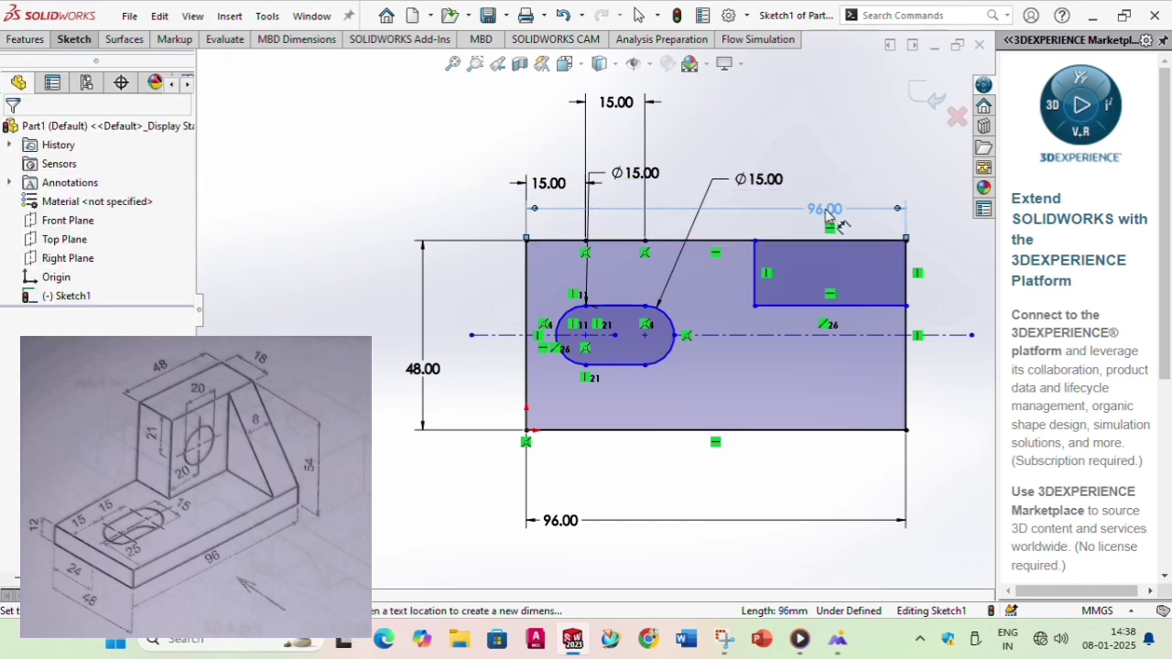
Set the small corner rectangle's width to 48 mm with Smart Dimension.
click(754, 242)
click(906, 241)
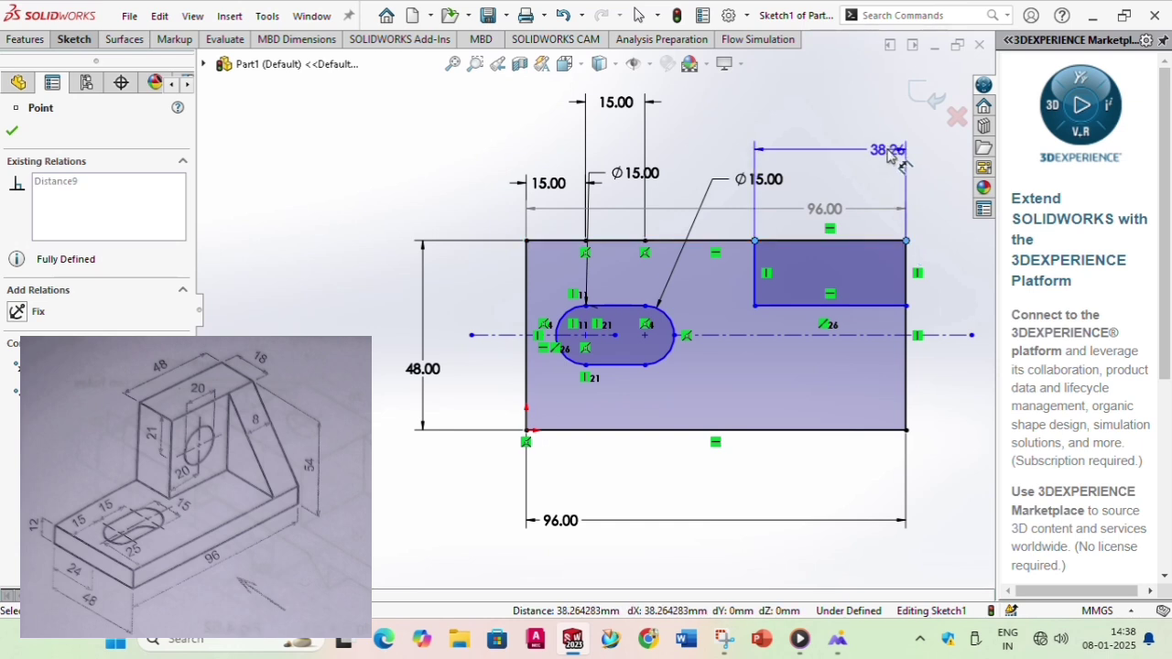
click(861, 168)
text(48)
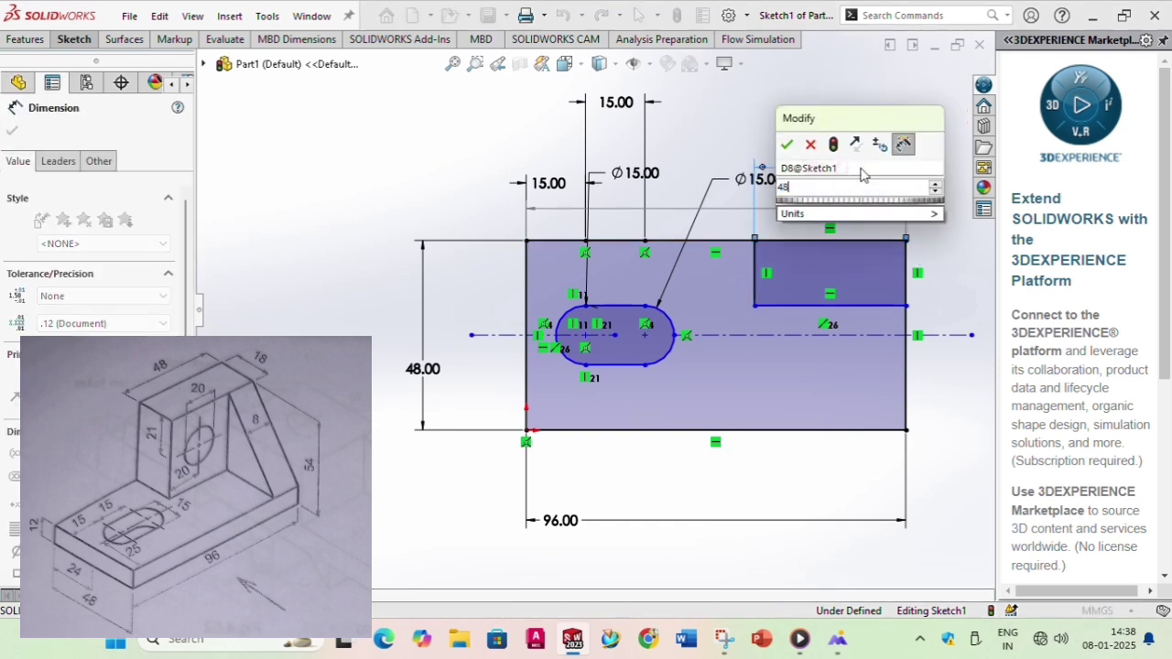
key(Return)
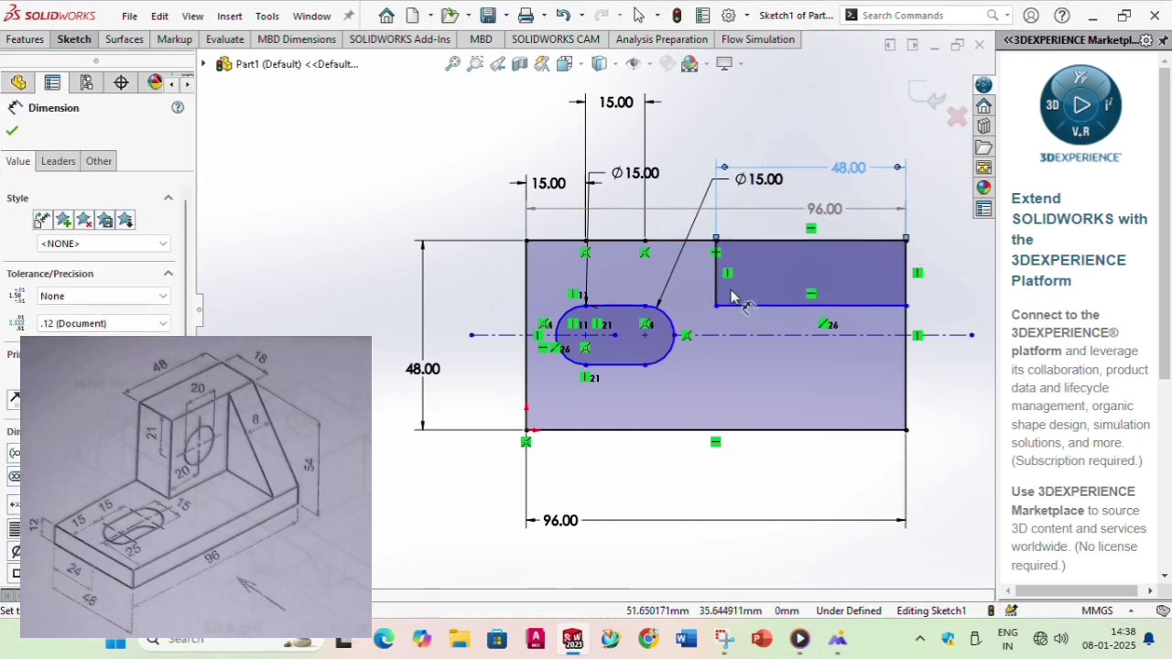
Set the small corner rectangle's height to 18 mm and exit Smart Dimension.
click(717, 297)
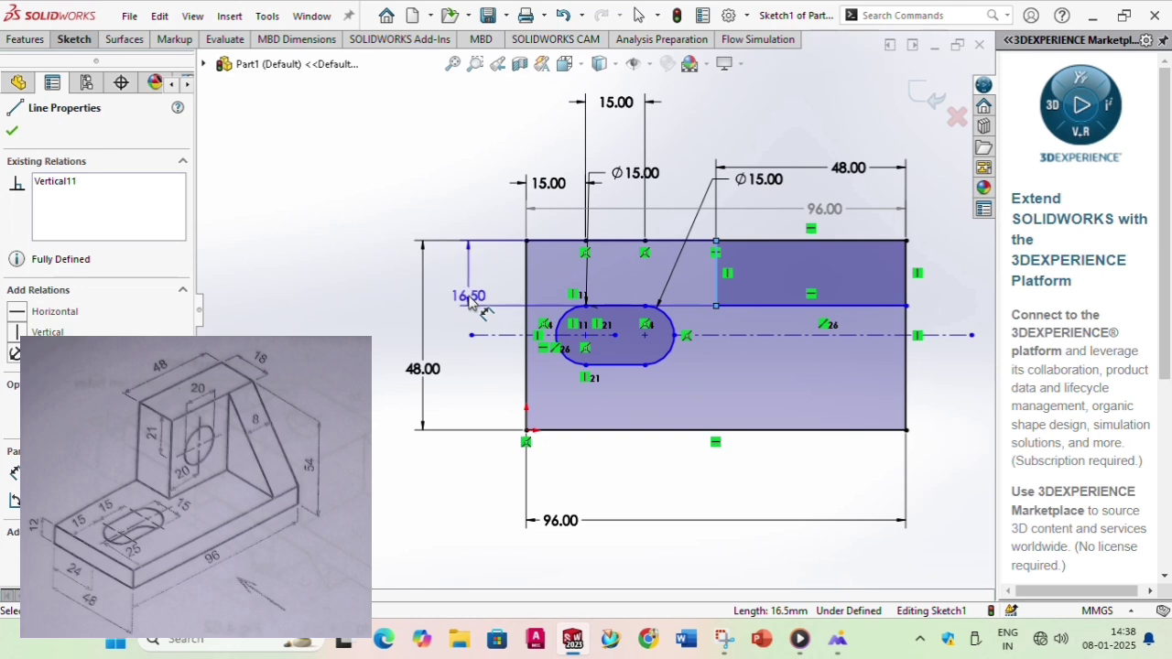
click(466, 293)
text(18)
key(Return)
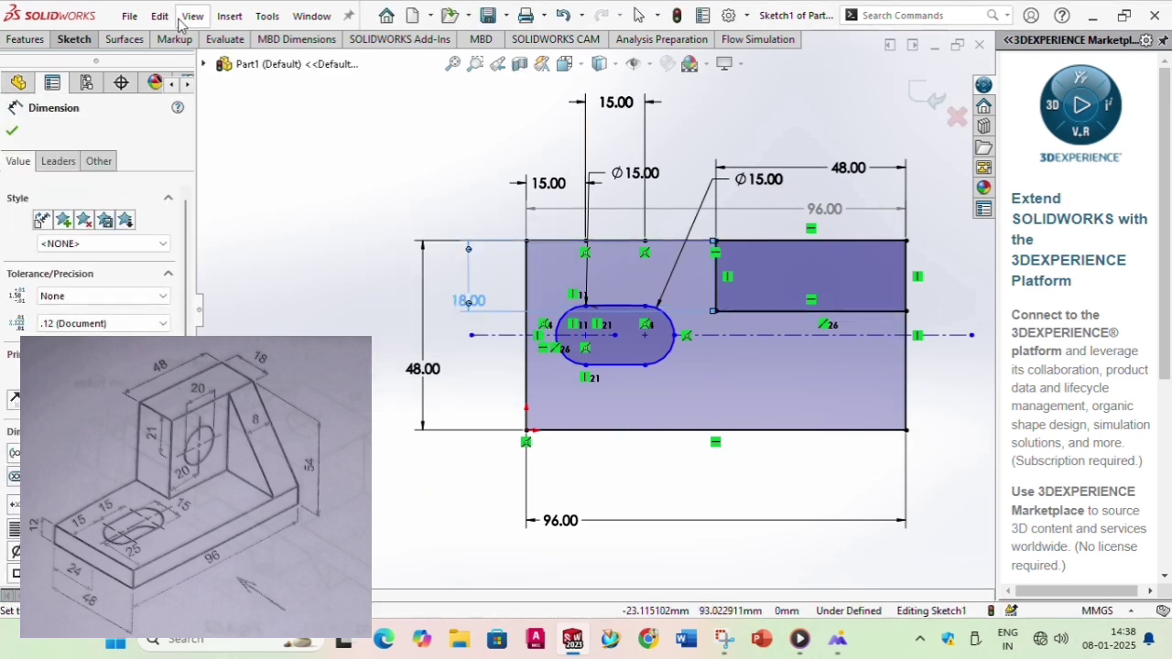
click(13, 133)
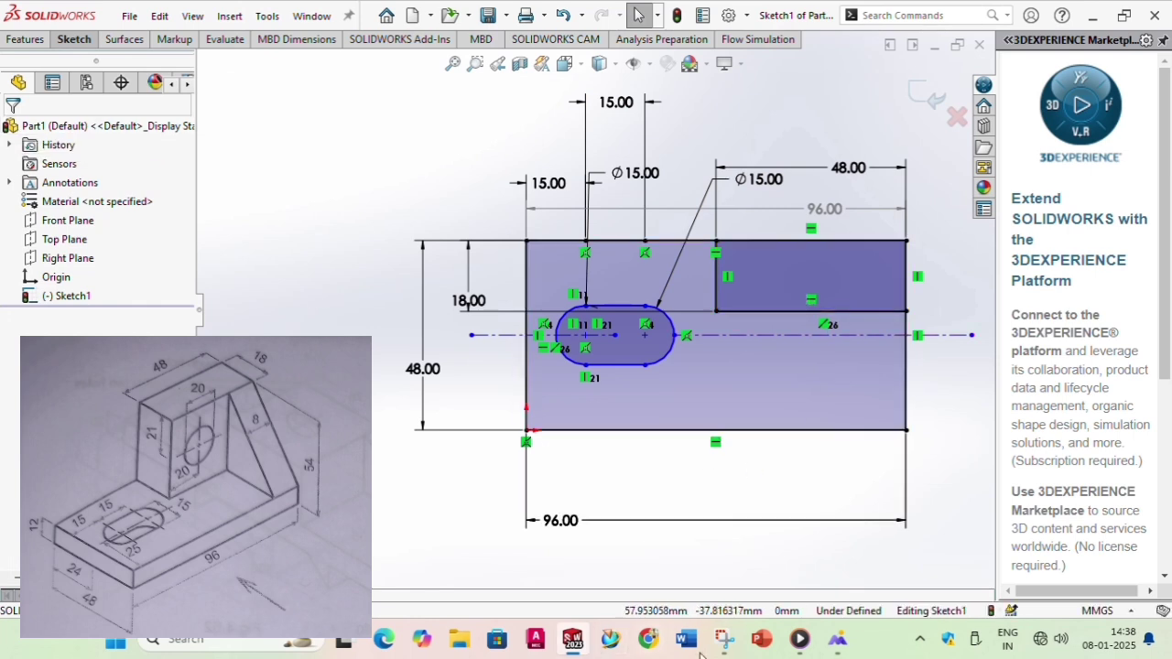
Switch to WPS Photos and examine the triangular rib's thickness and position in the top and pictorial views.
mouse_move(838, 638)
click(849, 568)
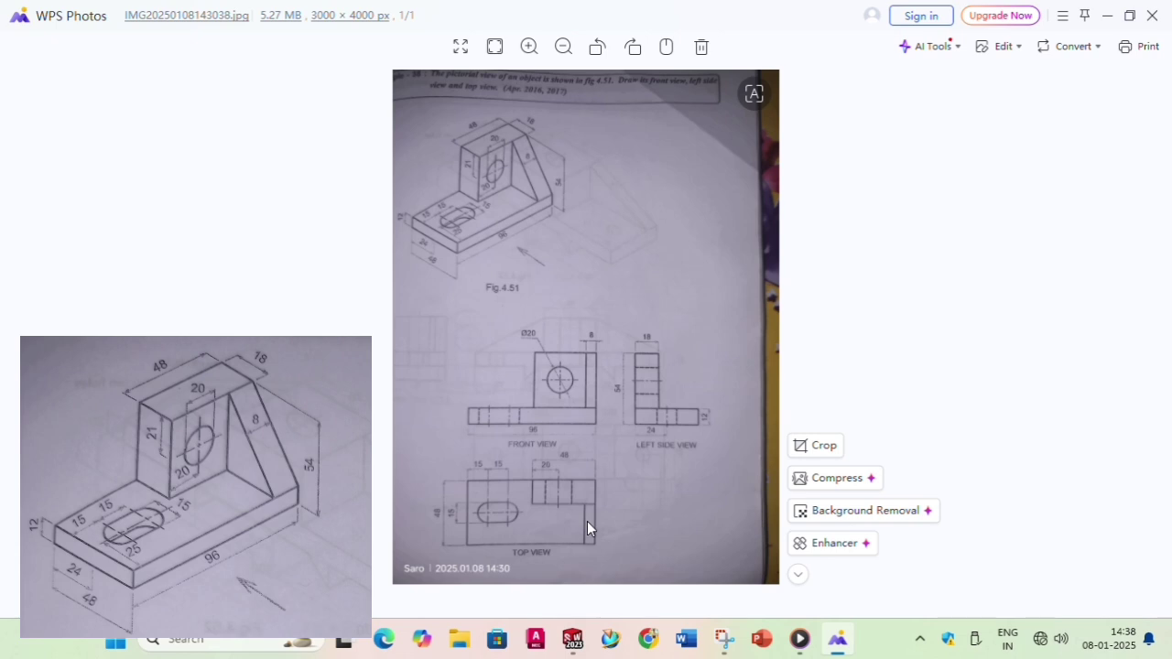
scroll(587, 521, down, 2)
scroll(578, 482, up, 5)
drag(573, 533, 570, 168)
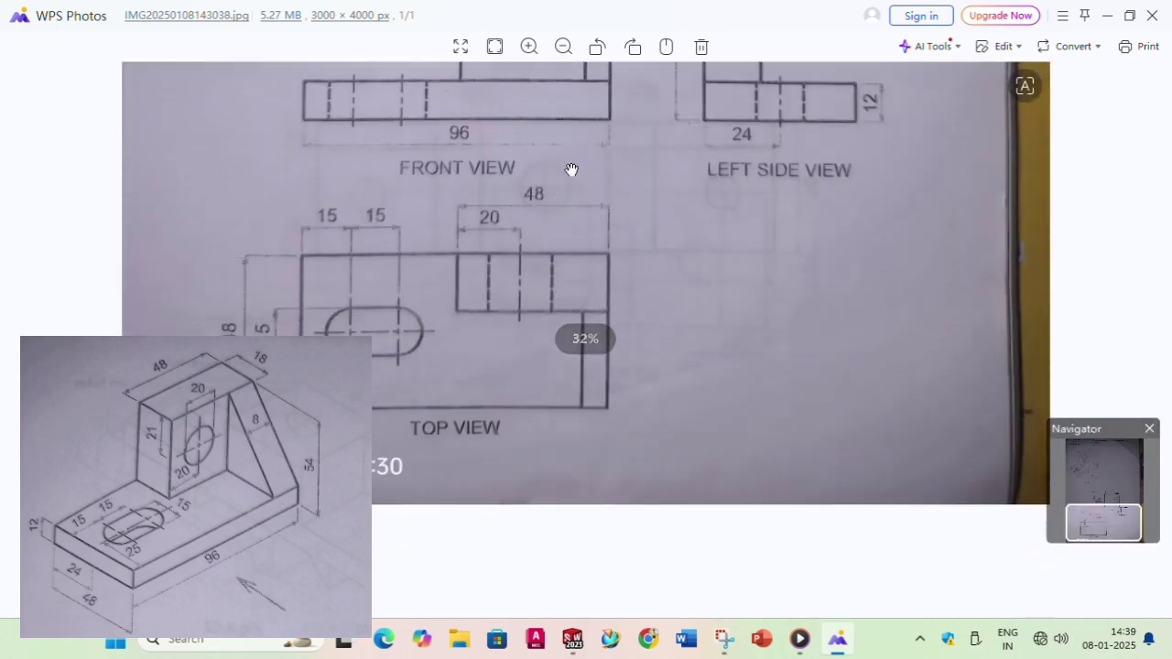
scroll(573, 192, up, 1)
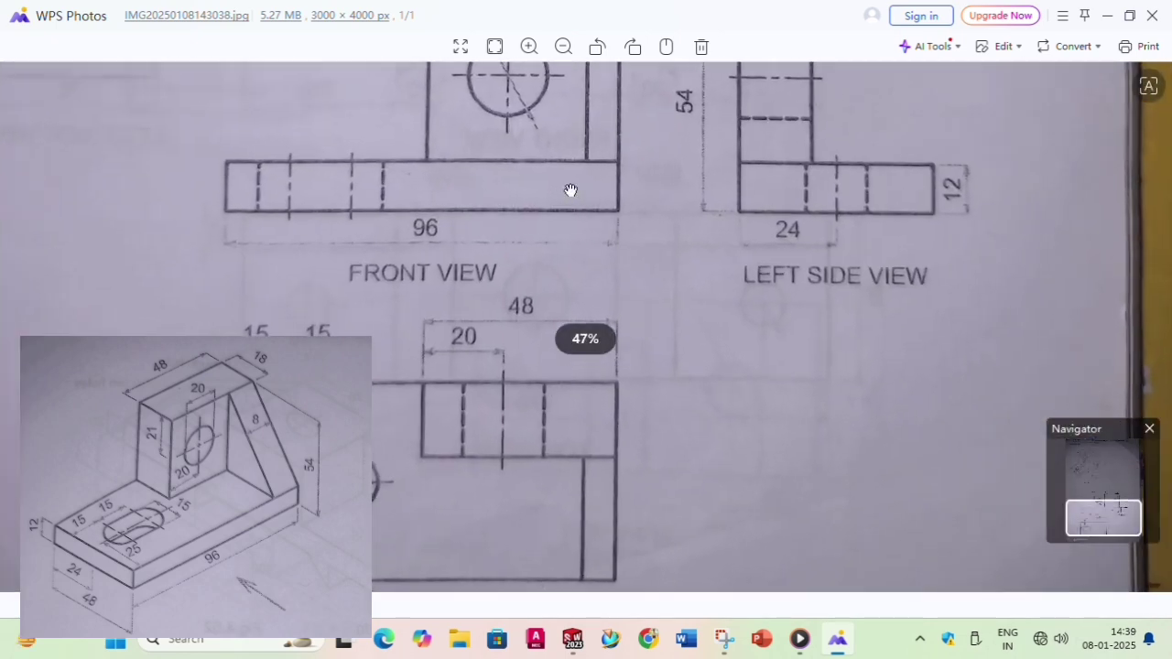
scroll(576, 183, down, 5)
scroll(567, 233, up, 4)
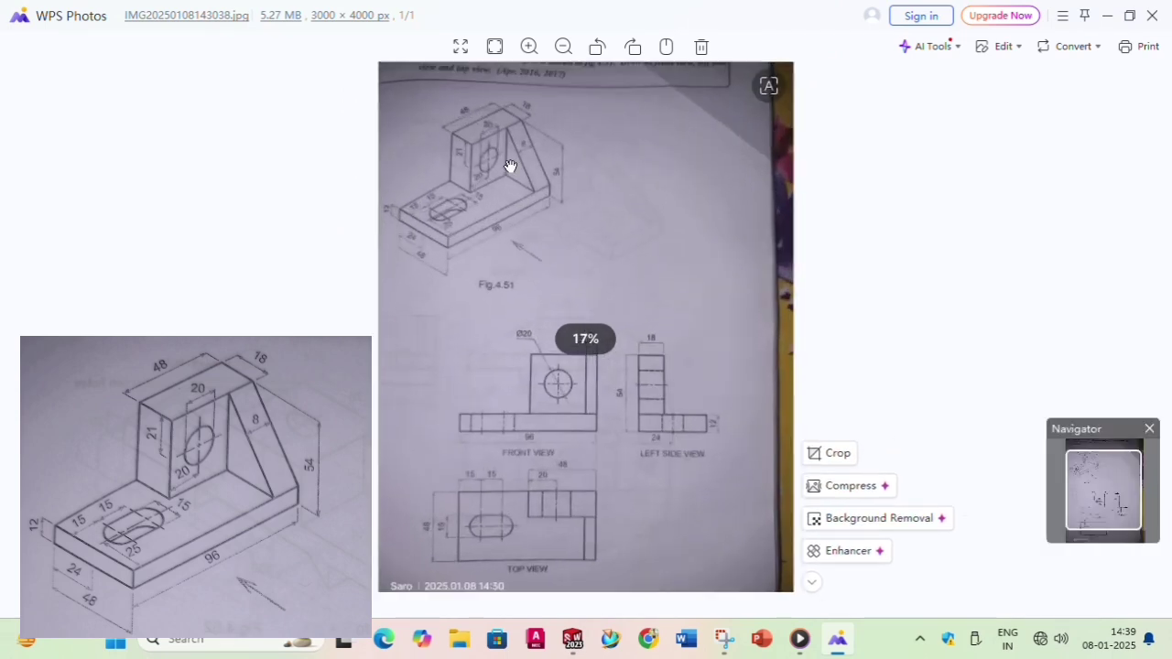
drag(520, 137, 537, 254)
scroll(503, 191, up, 3)
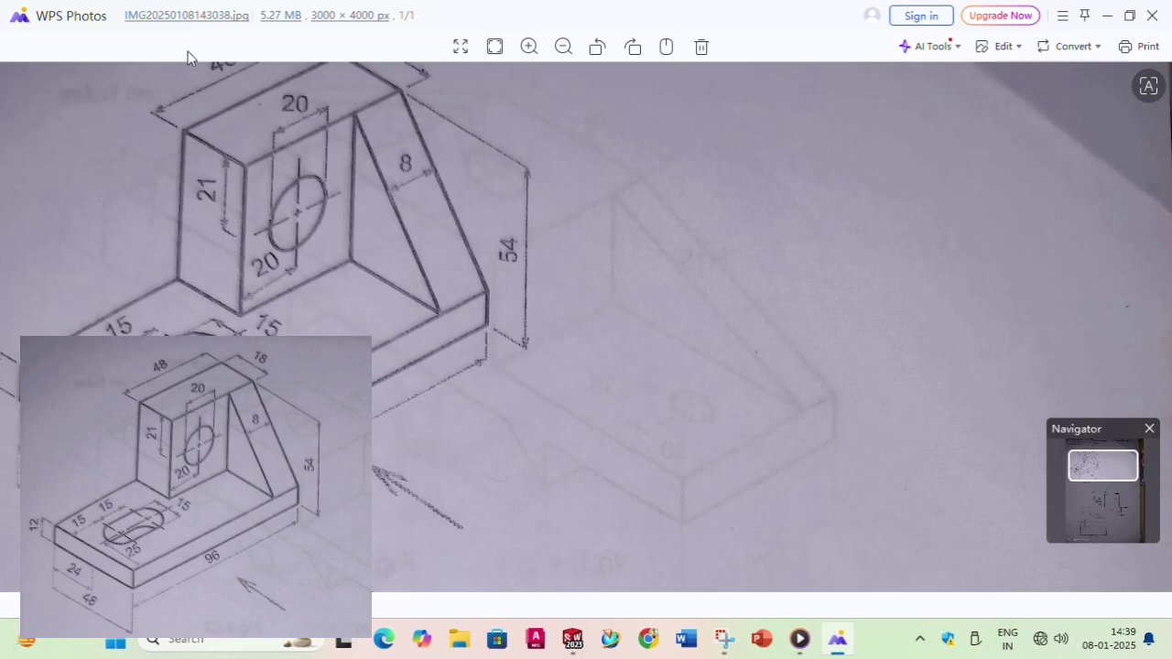
Switch to SOLIDWORKS and sketch a corner rectangle about 15 mm wide from the base's lower-right corner up to the block outline.
click(1112, 15)
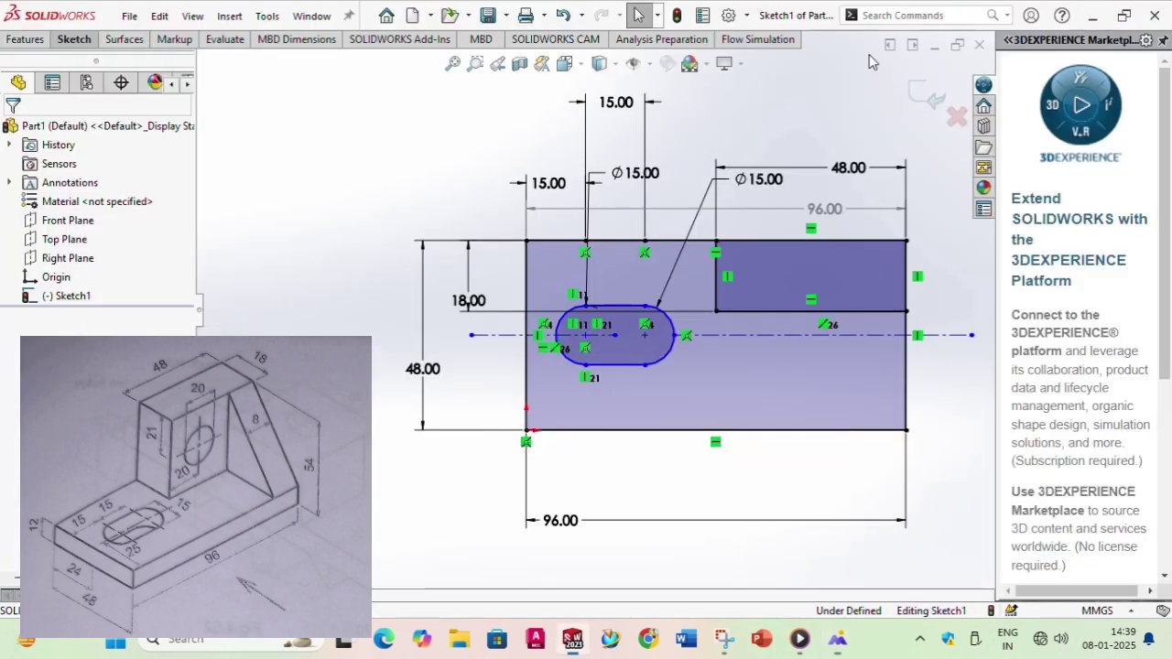
click(62, 41)
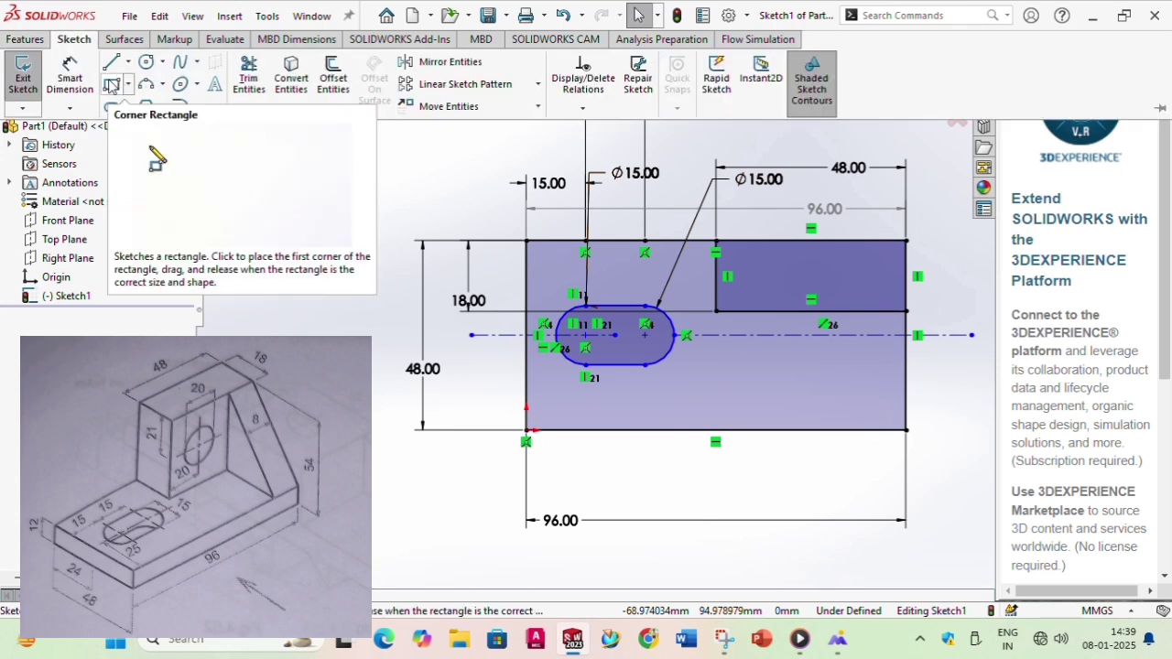
click(117, 86)
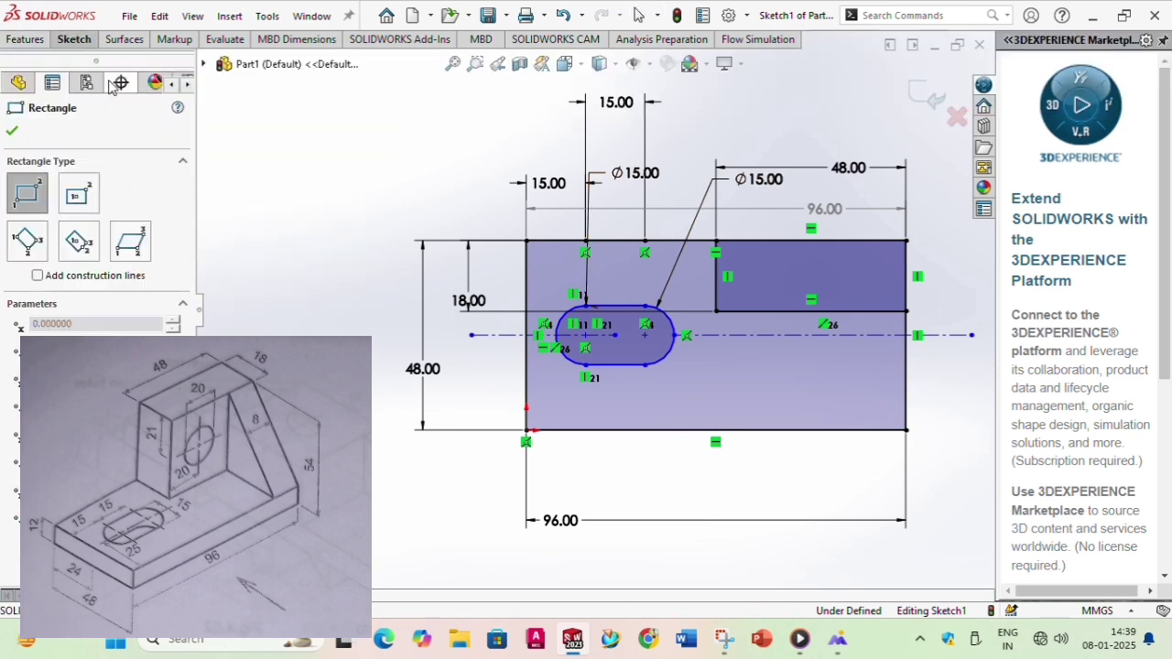
click(907, 430)
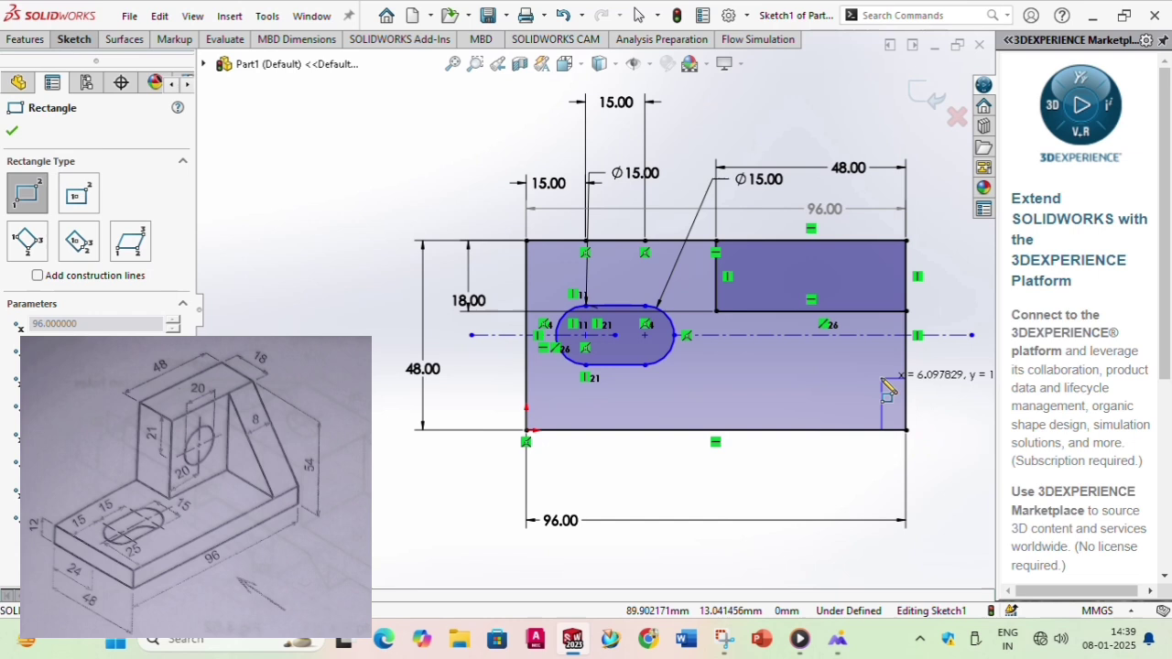
click(847, 312)
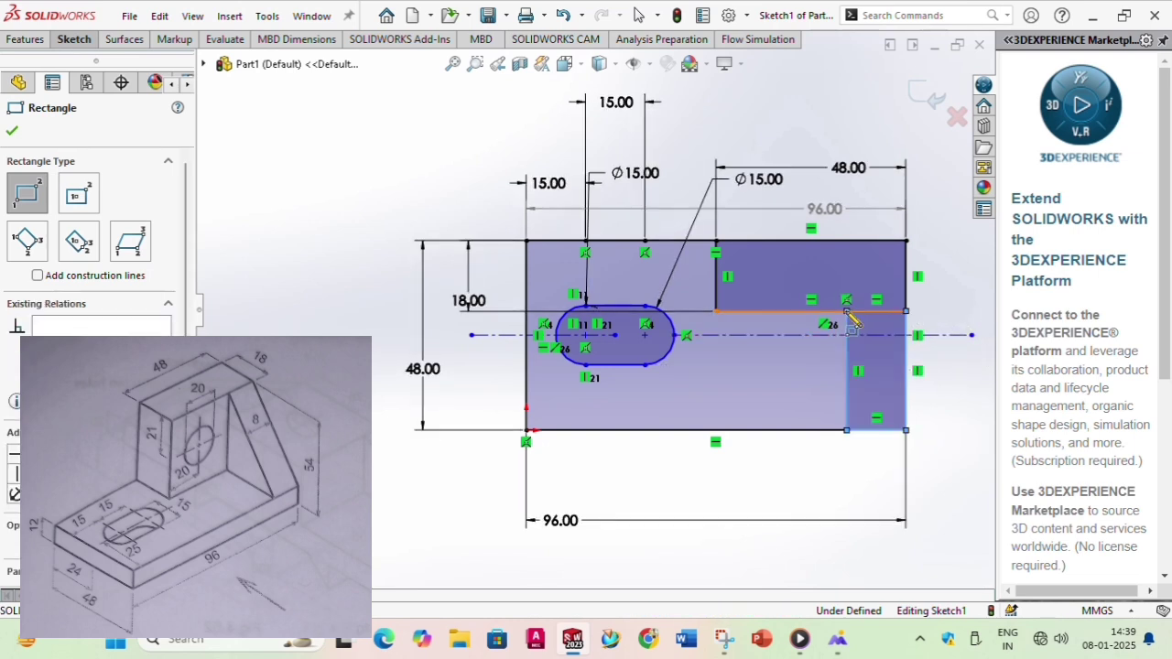
click(12, 132)
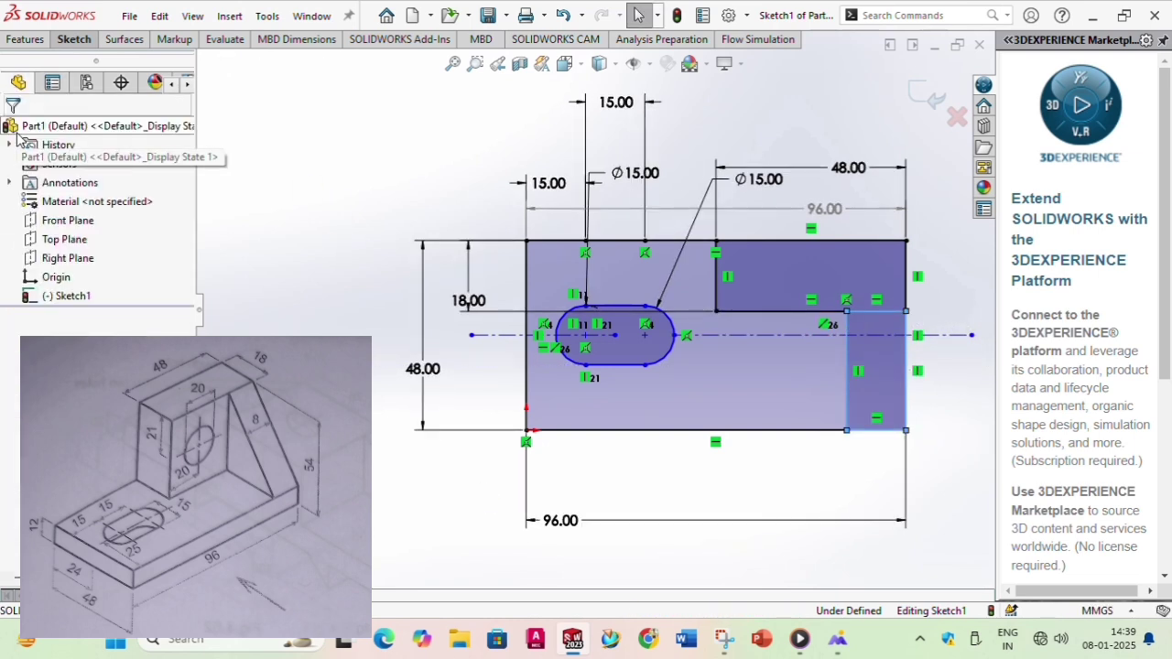
Set the rib rectangle's width along the base's lower edge to 8 mm with Smart Dimension and exit the command.
click(72, 41)
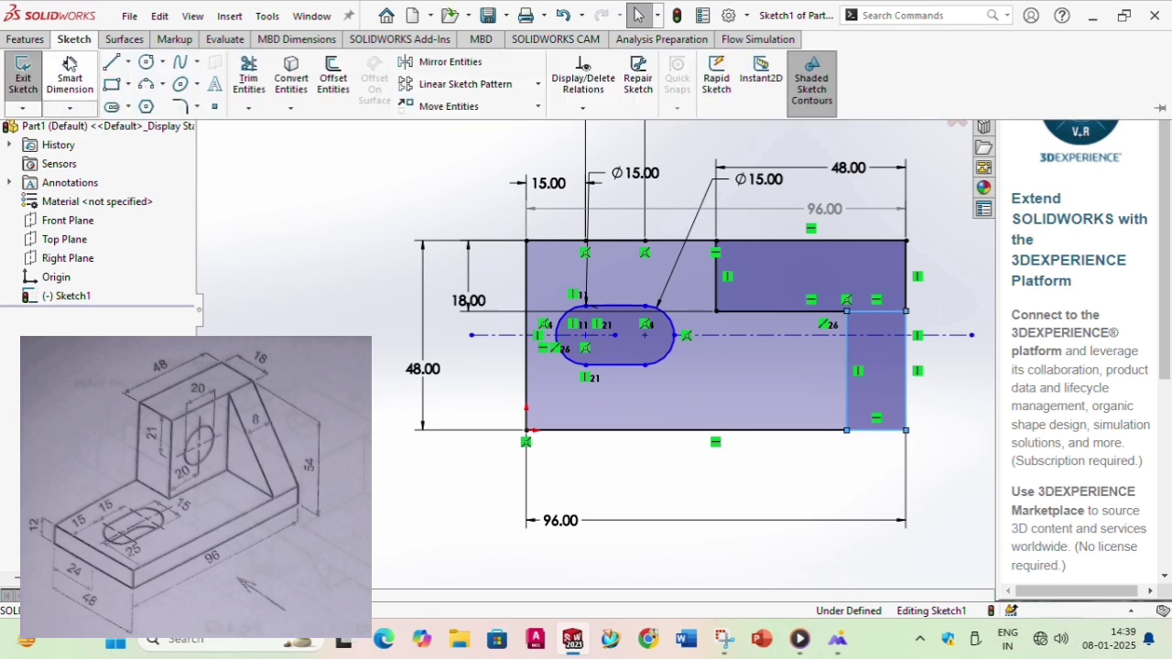
click(69, 72)
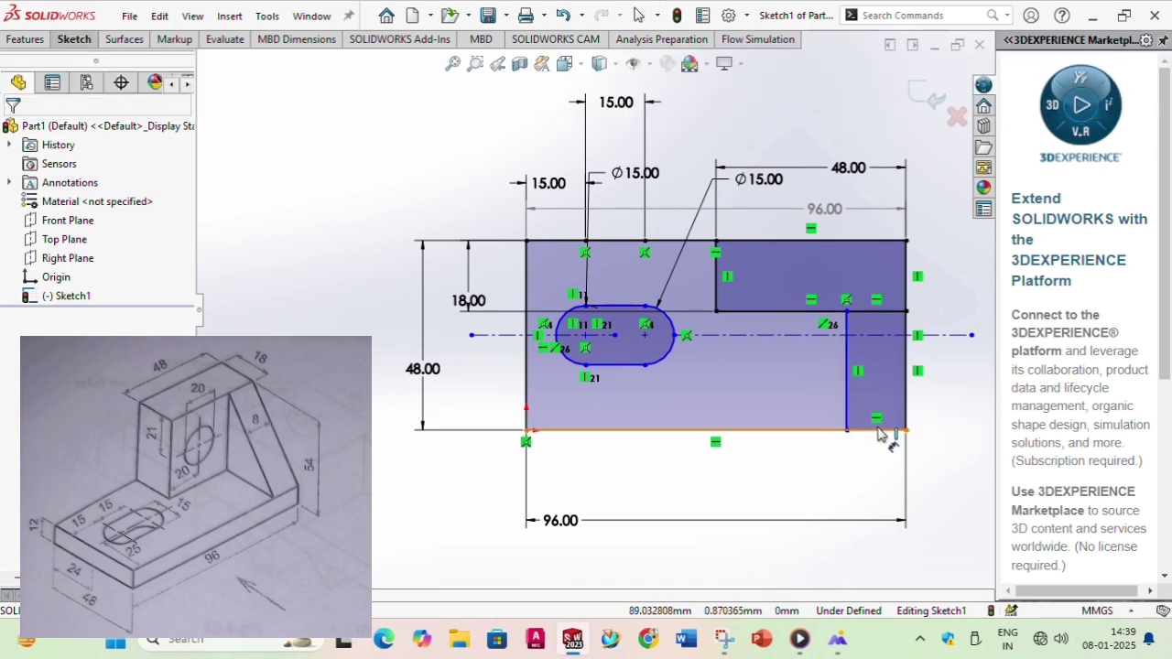
click(845, 430)
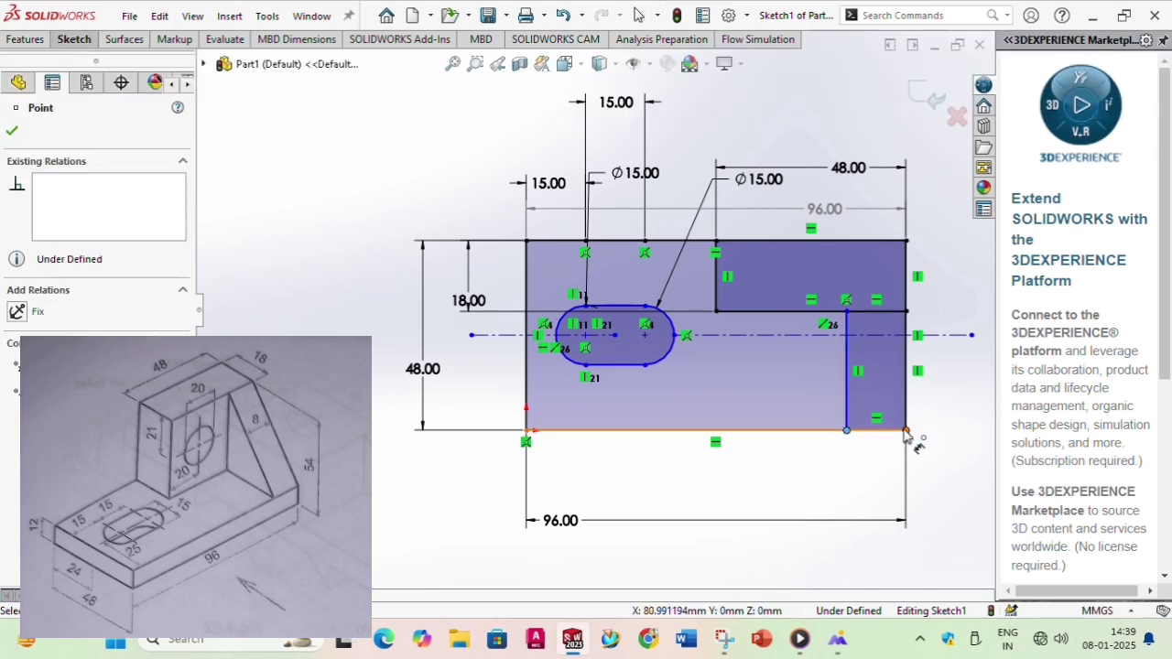
click(907, 431)
click(884, 460)
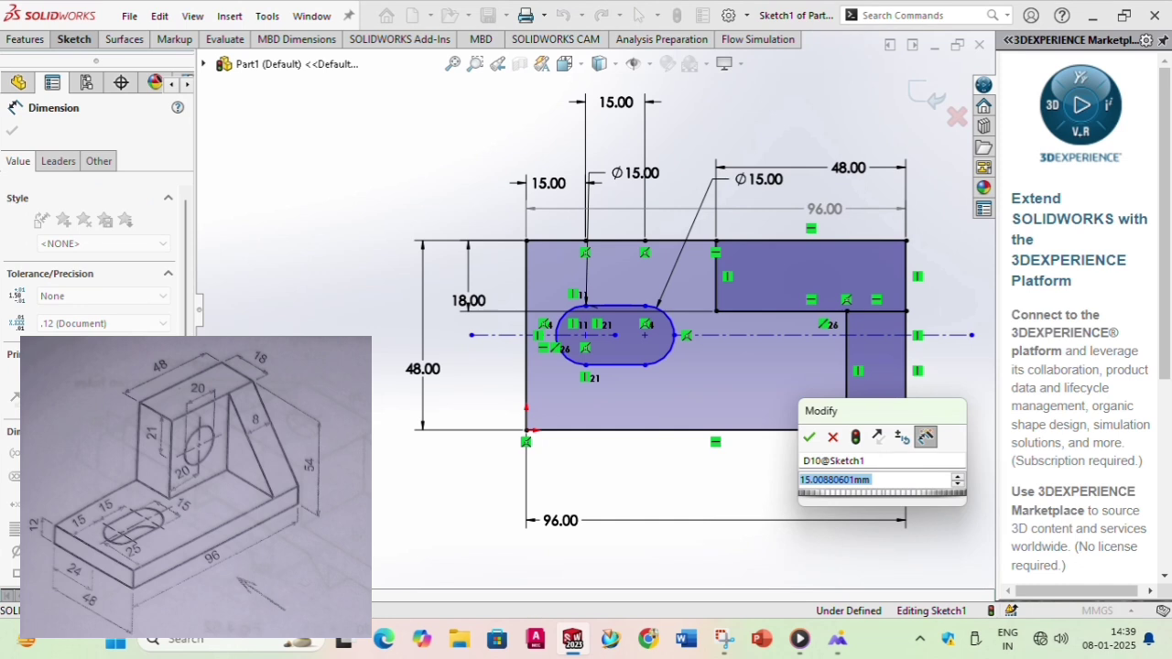
text(8)
key(Return)
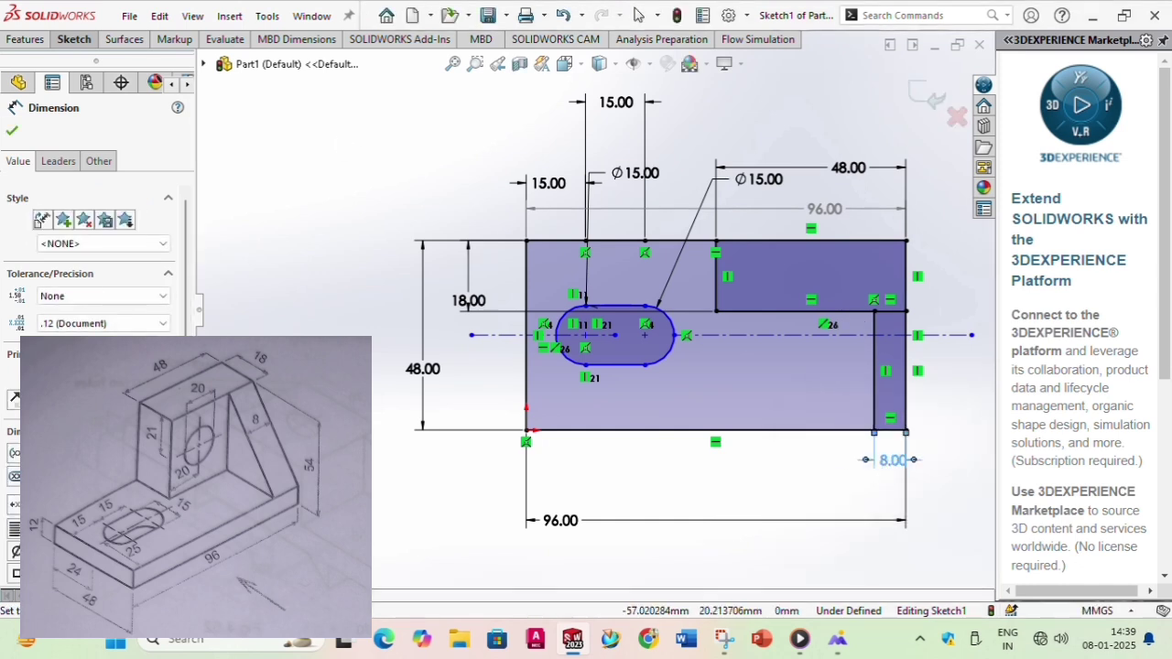
click(12, 132)
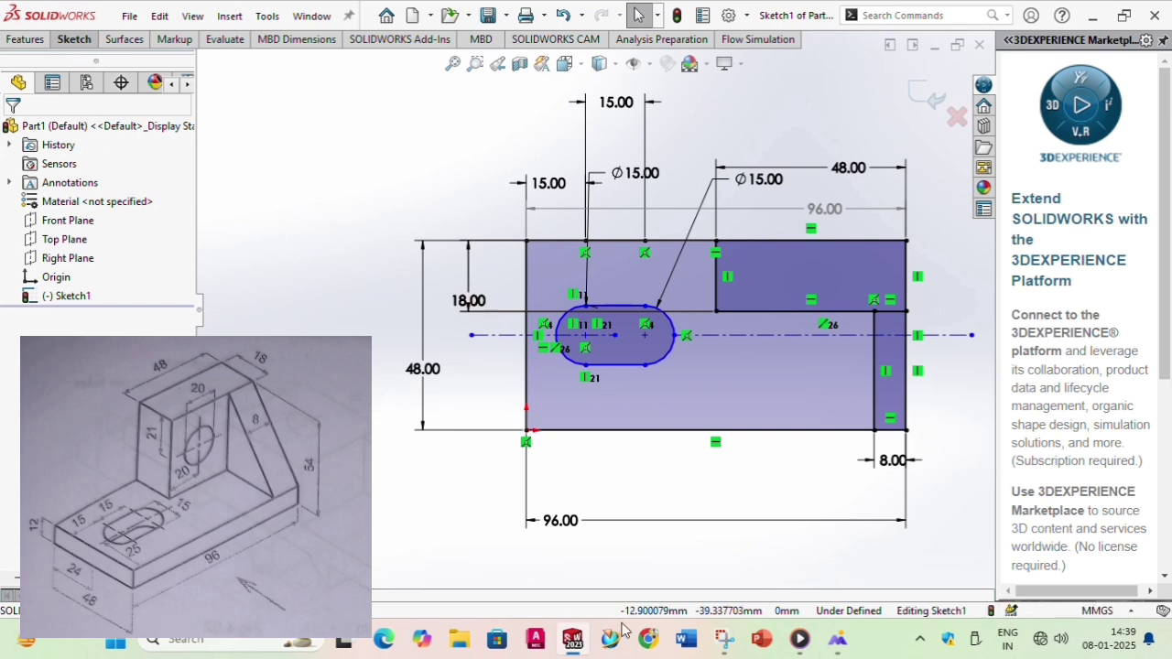
Switch to WPS Photos, examine the block, hole and rib dimensions in the top, front, side and pictorial views, and return to SOLIDWORKS.
click(835, 562)
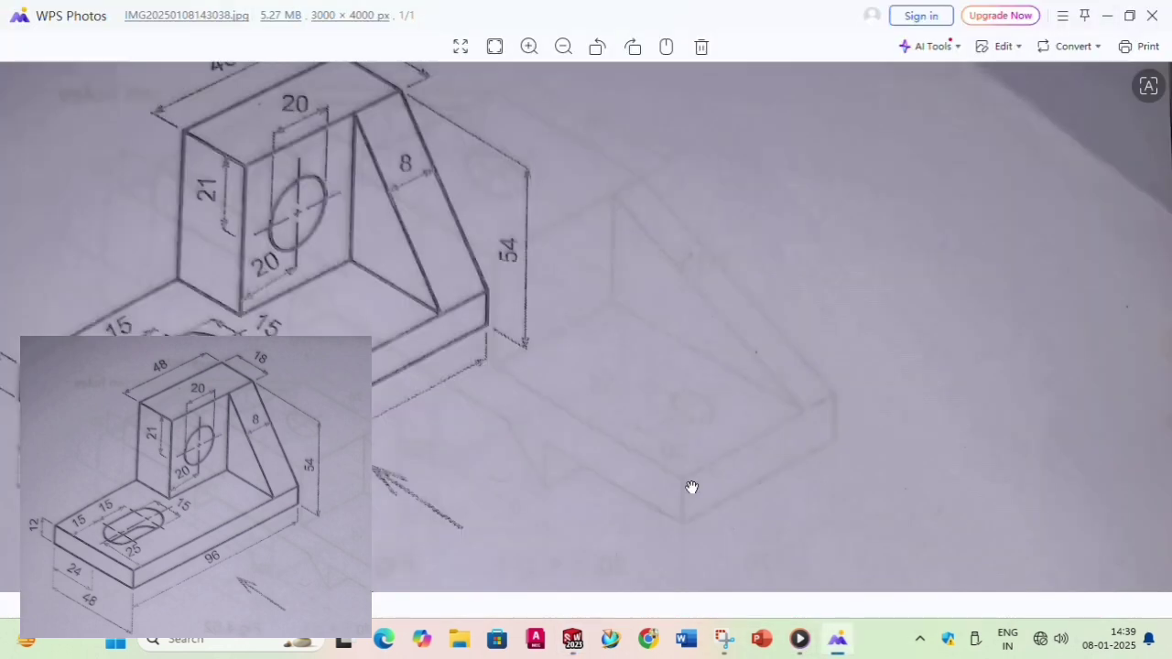
scroll(397, 360, down, 10)
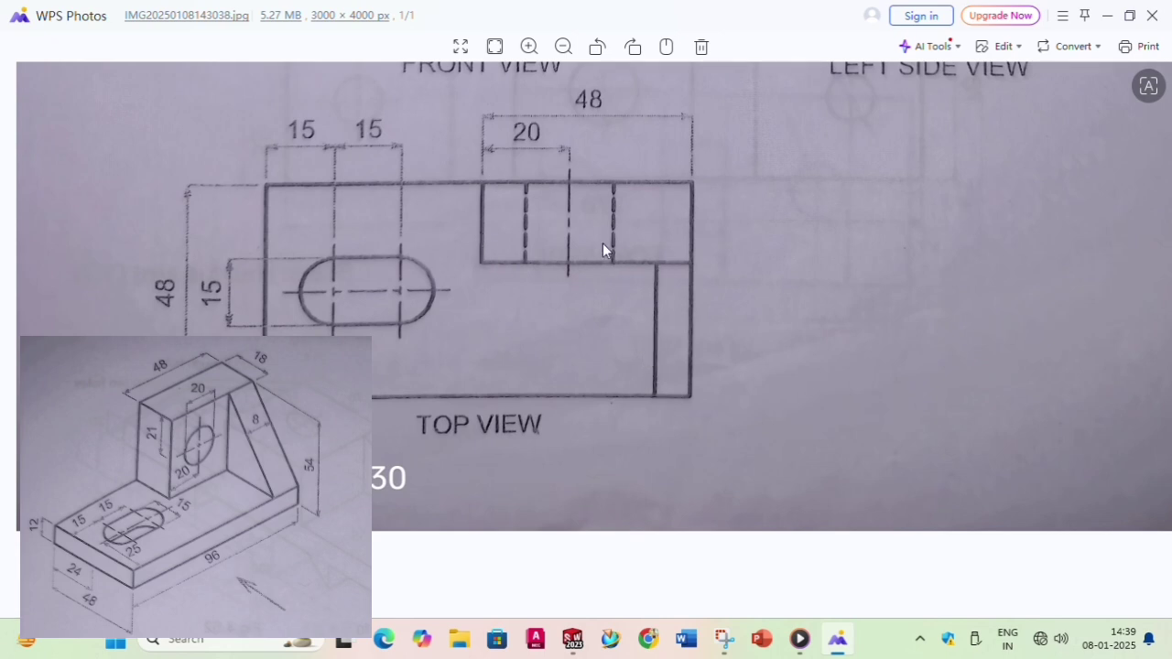
scroll(534, 204, up, 5)
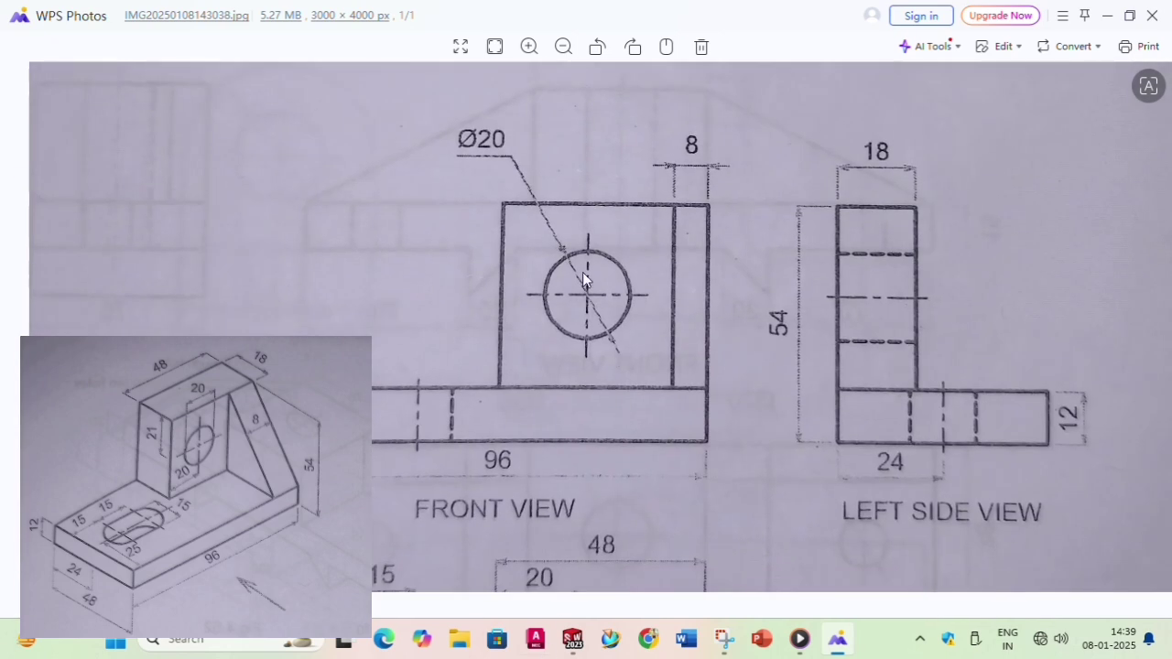
scroll(552, 257, up, 6)
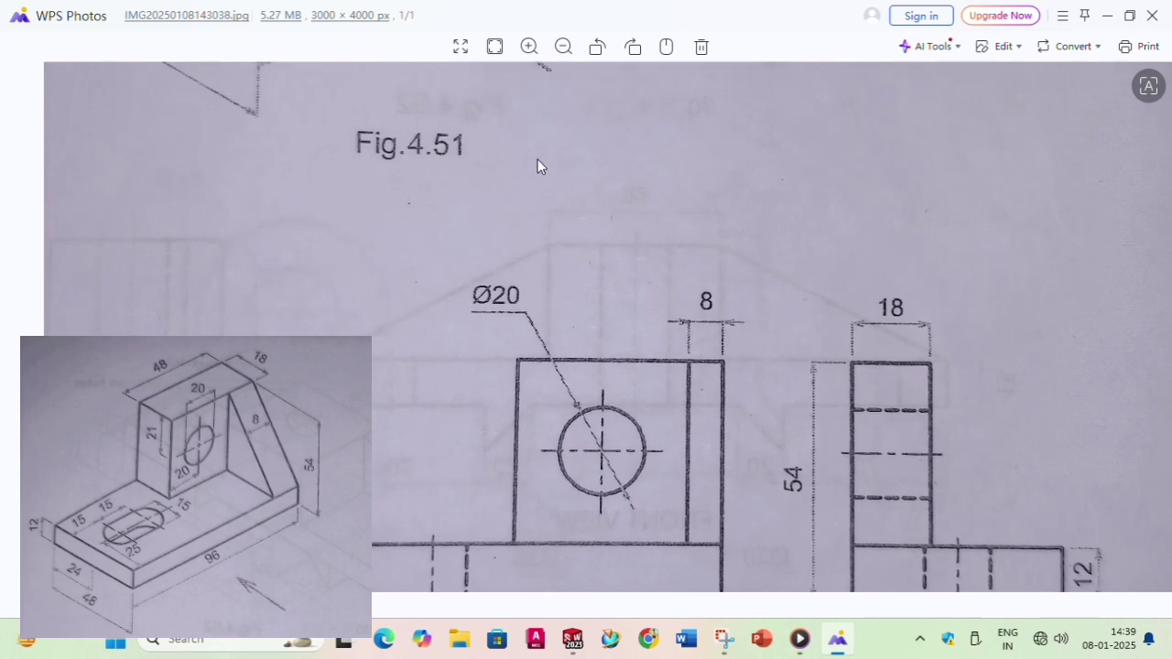
drag(446, 202, 322, 265)
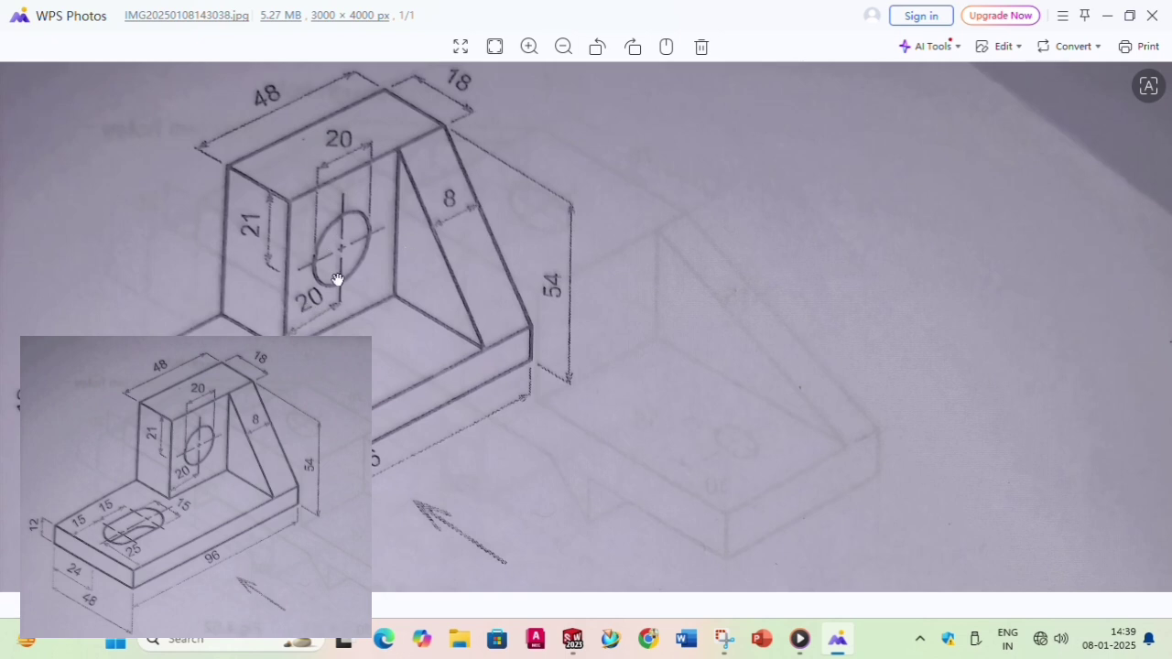
mouse_move(833, 652)
mouse_move(586, 643)
click(582, 560)
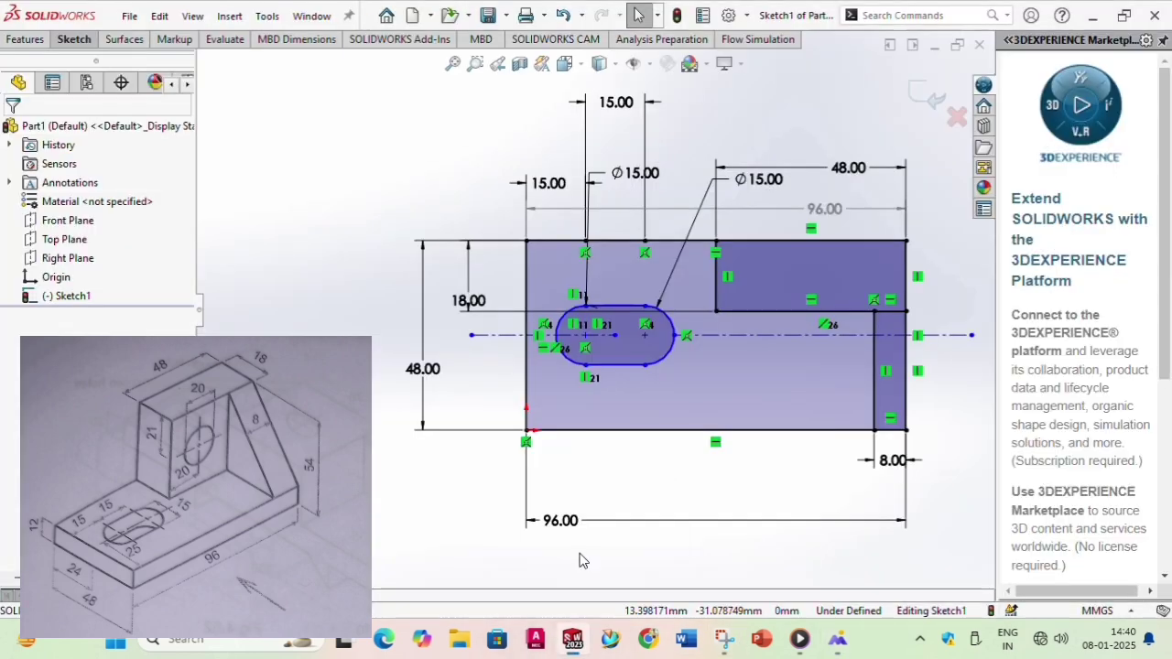
click(8, 40)
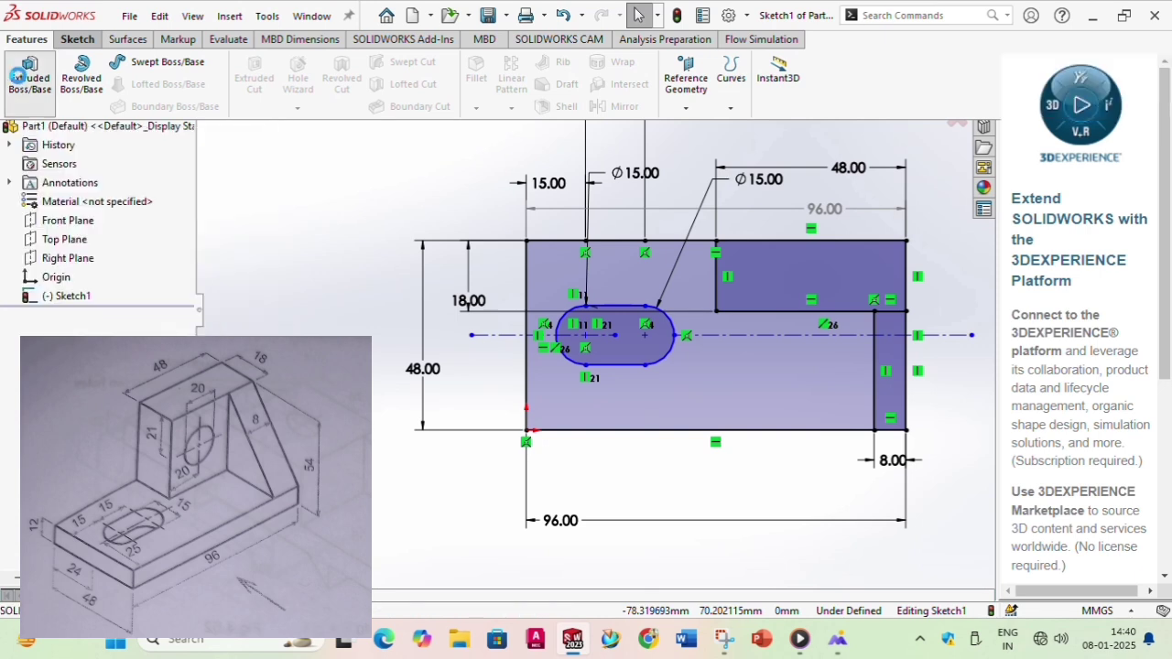
click(19, 75)
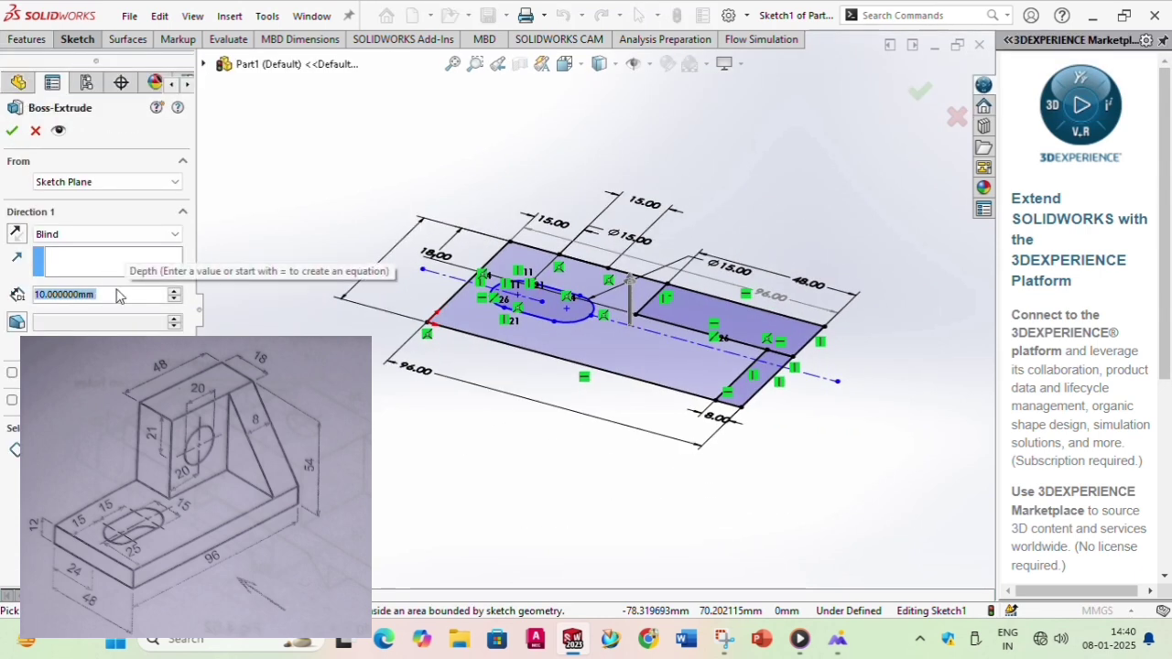
text(54)
key(Return)
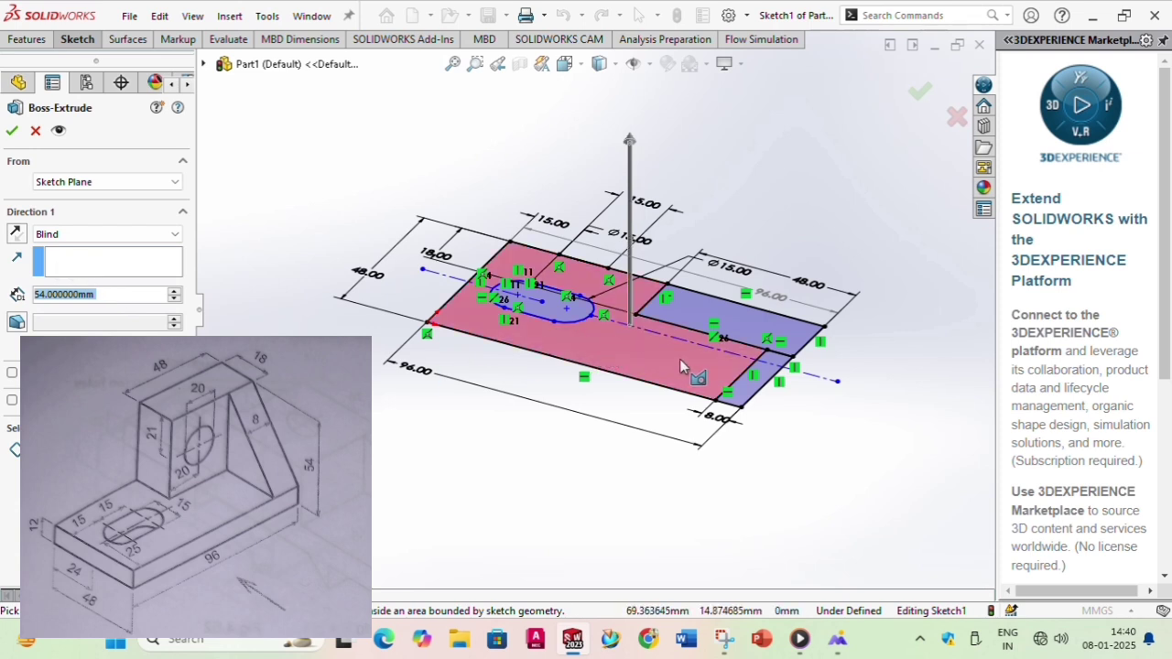
click(613, 364)
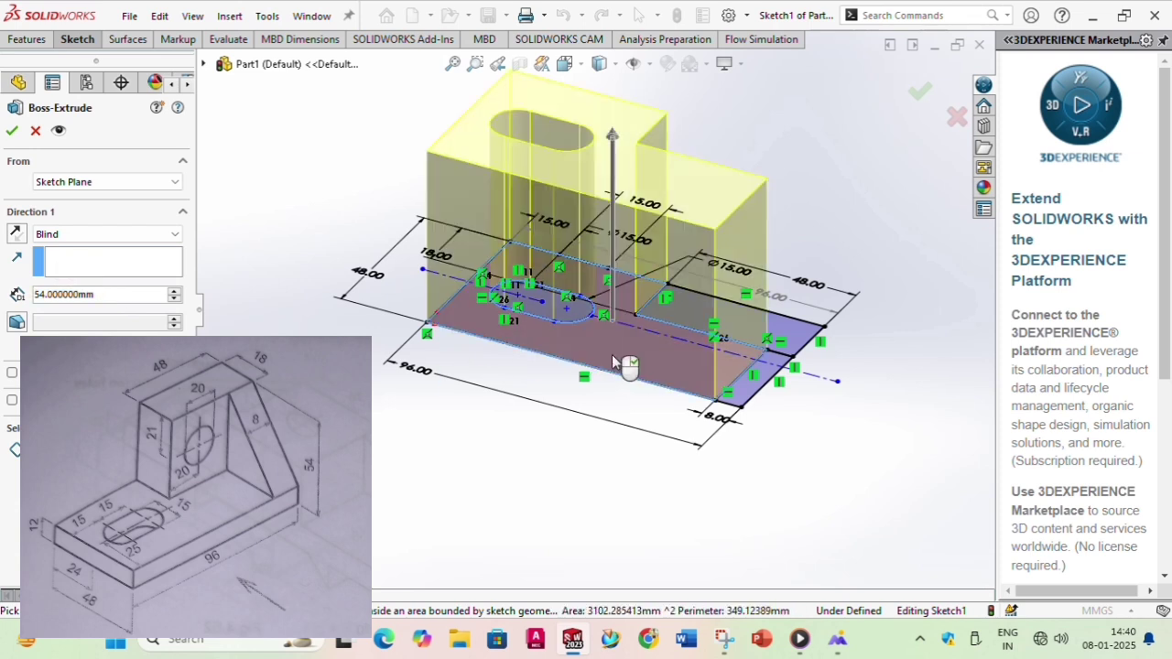
click(788, 336)
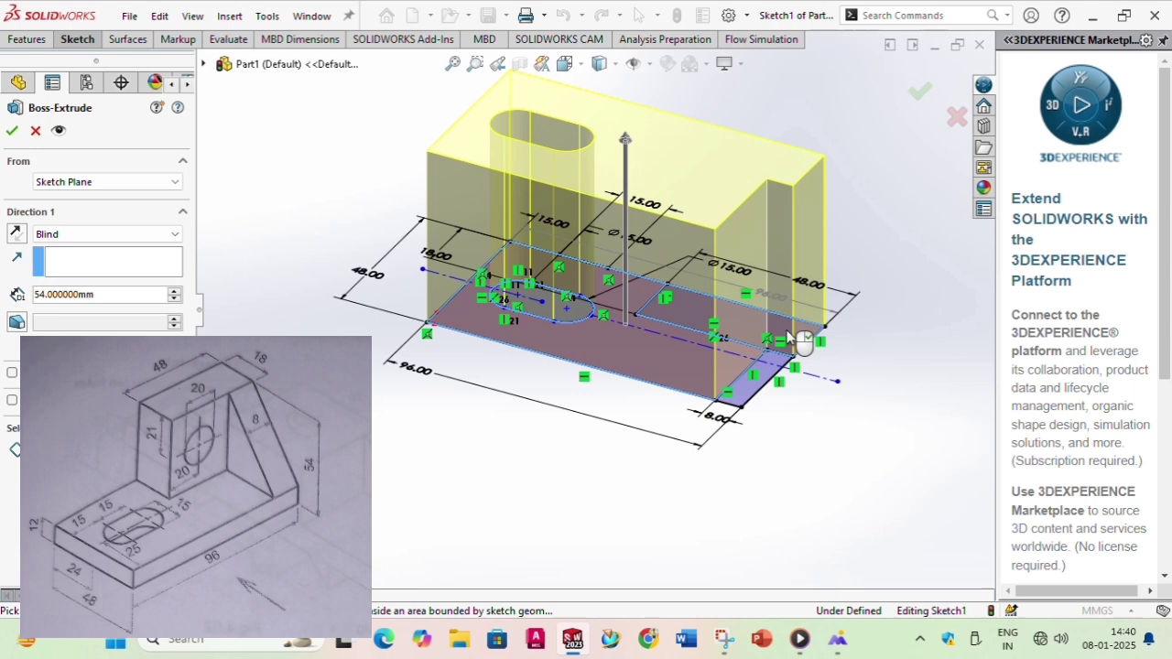
click(779, 378)
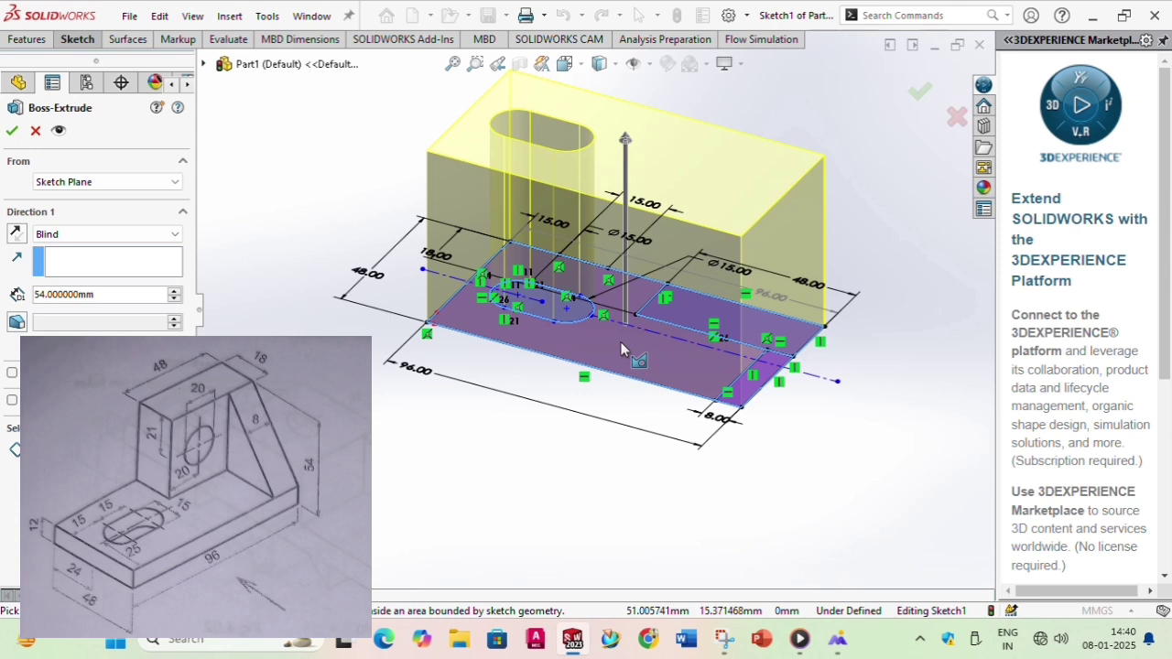
click(35, 130)
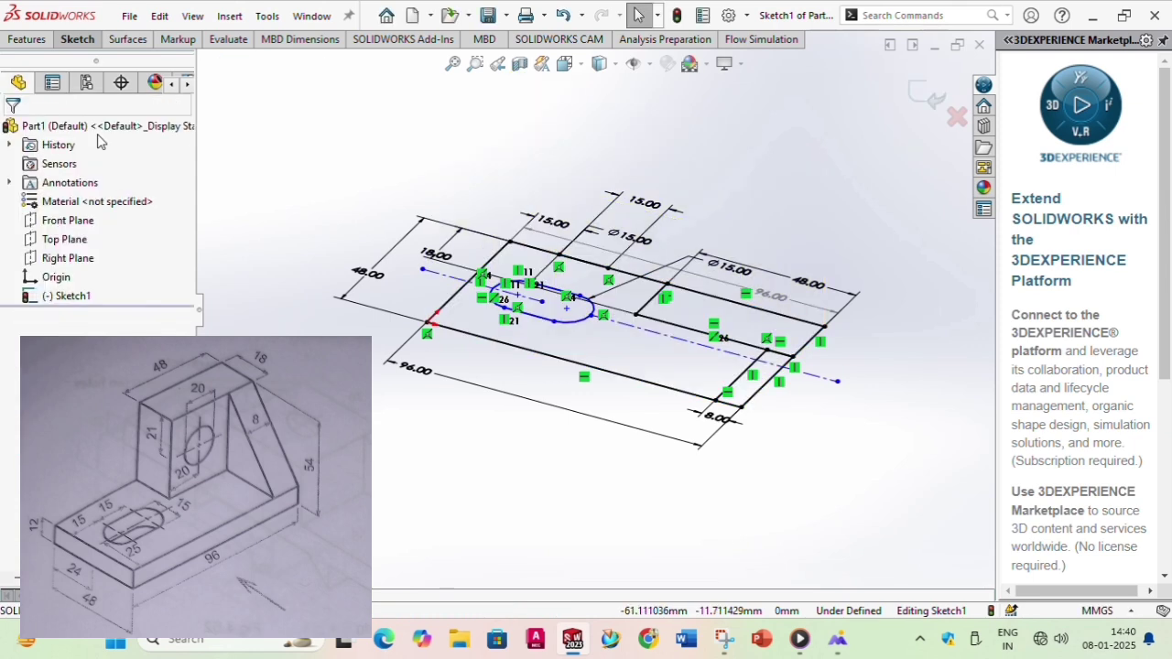
Start a Boss-Extrude of the sketch, check the overall height in WPS Photos, and set the blind depth to 54 mm.
click(57, 35)
click(26, 87)
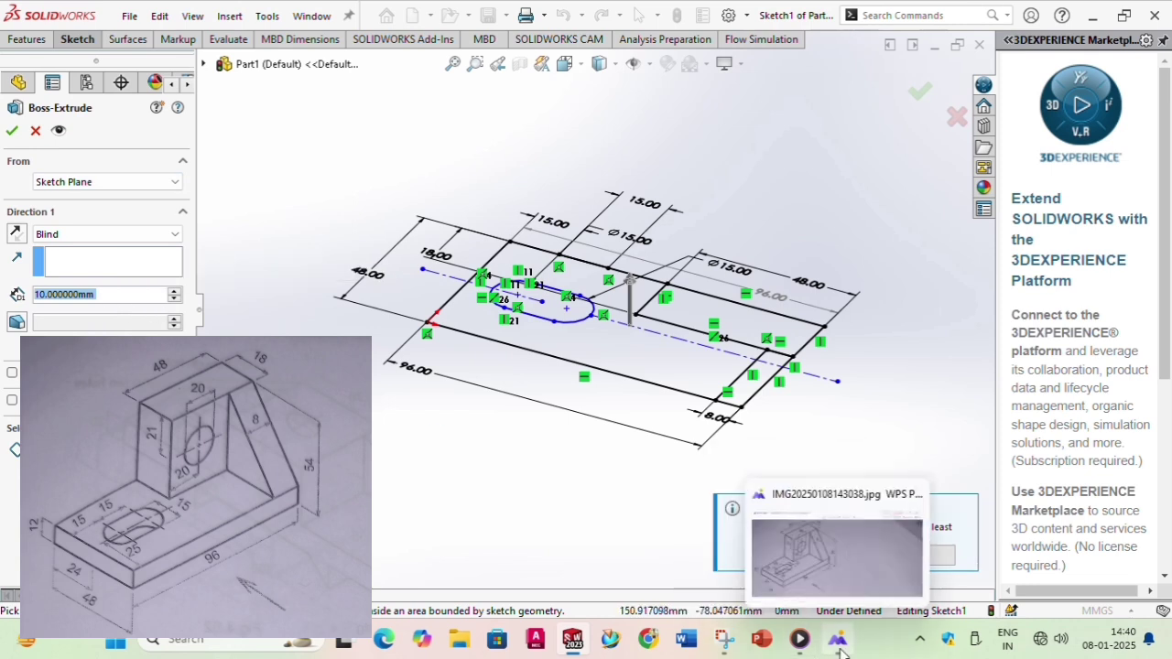
click(826, 568)
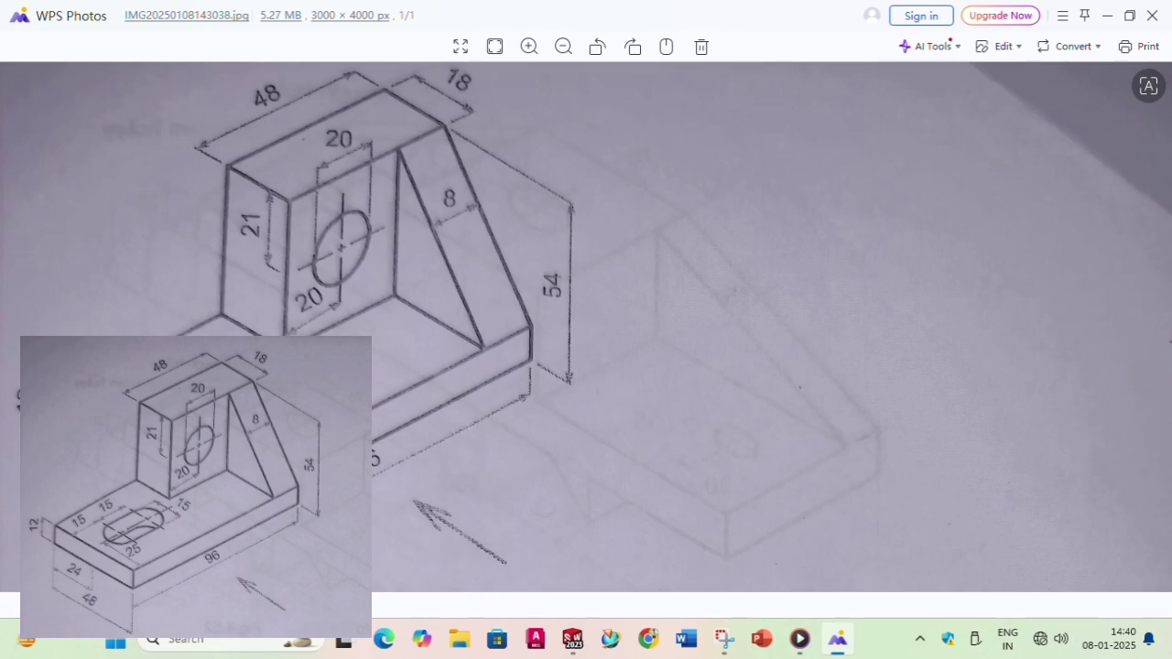
mouse_move(838, 639)
mouse_move(573, 639)
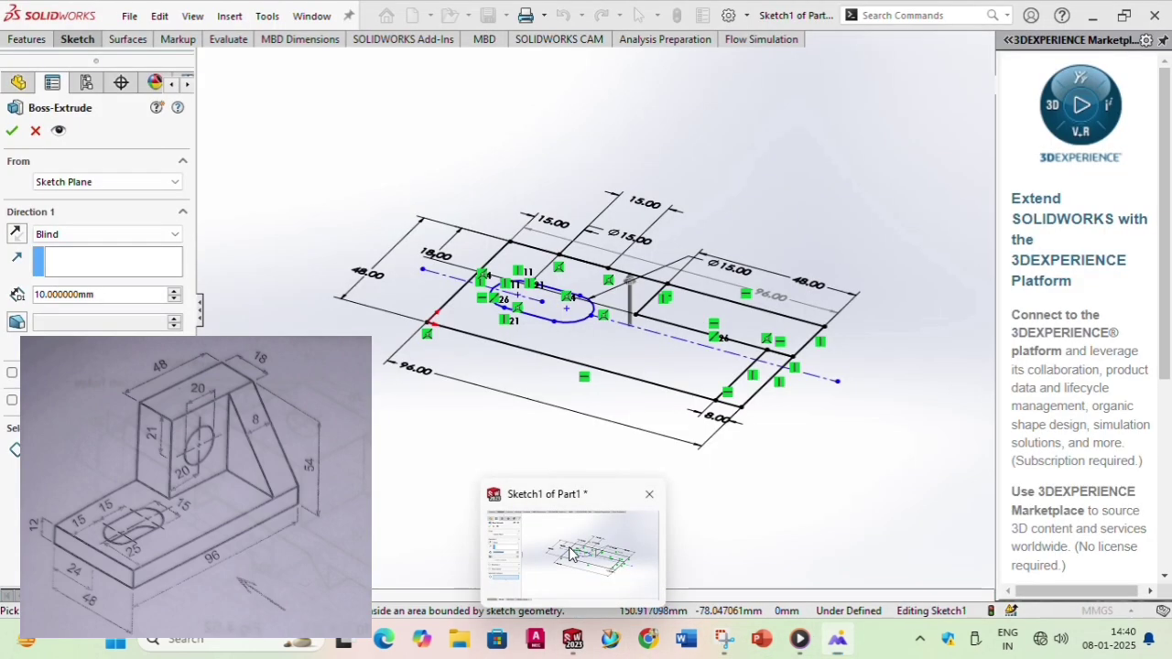
click(569, 553)
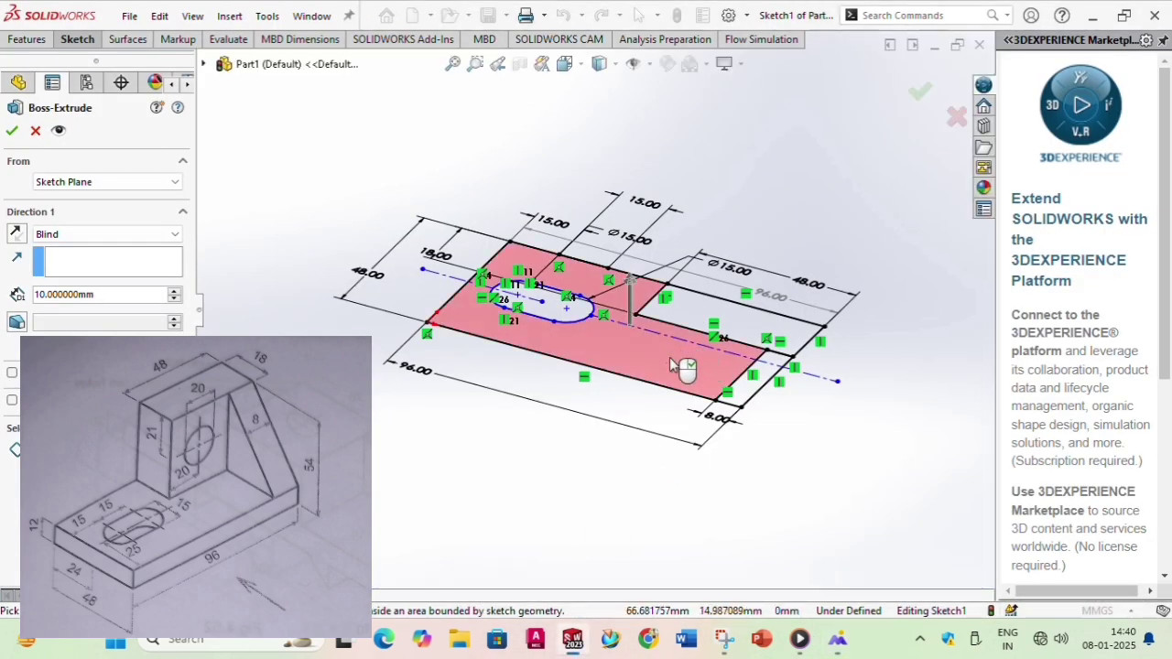
double_click(102, 292)
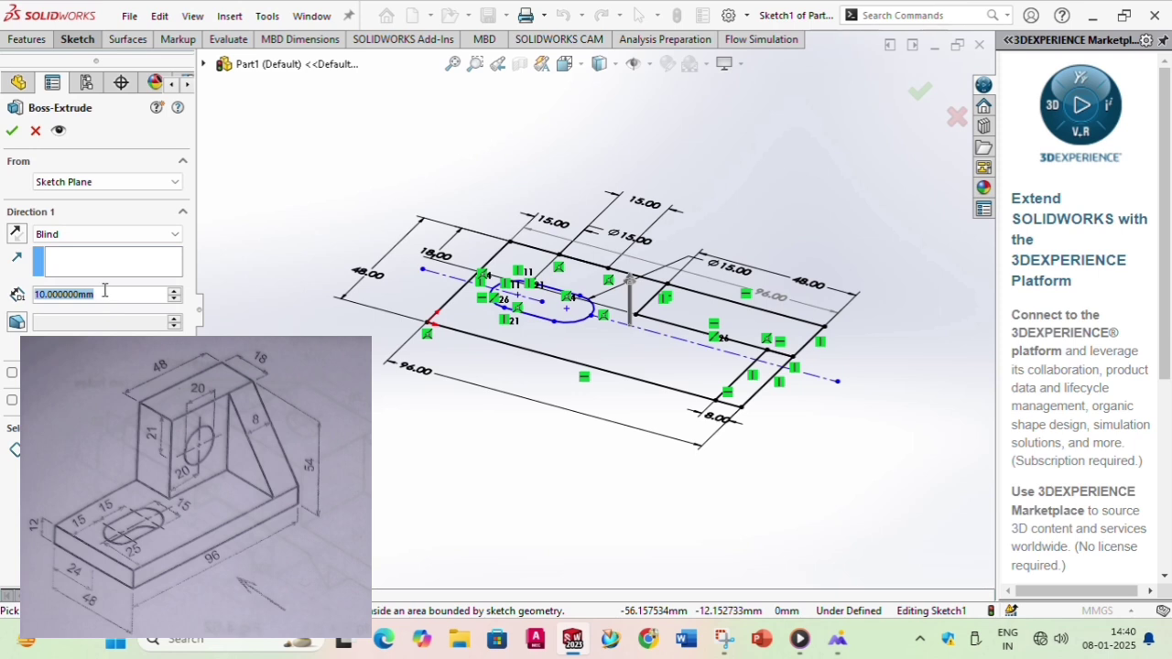
text(54)
key(Return)
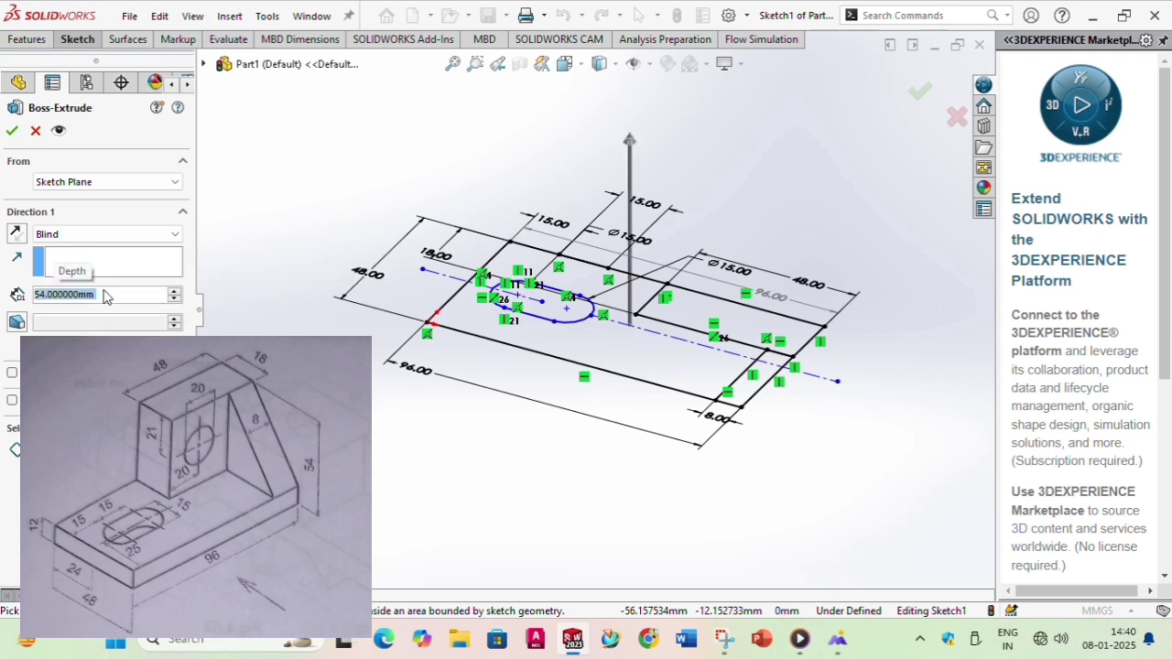
Select the base, block and rib regions, excluding the slot, and complete the 54 mm extrusion.
click(759, 335)
click(789, 340)
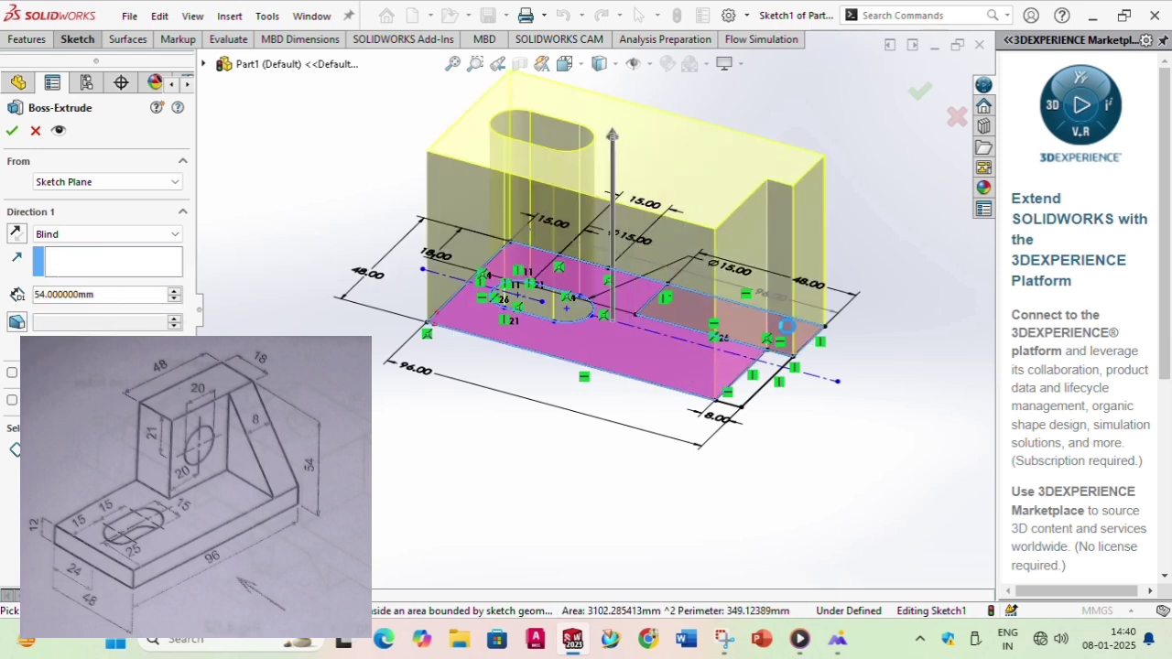
click(763, 379)
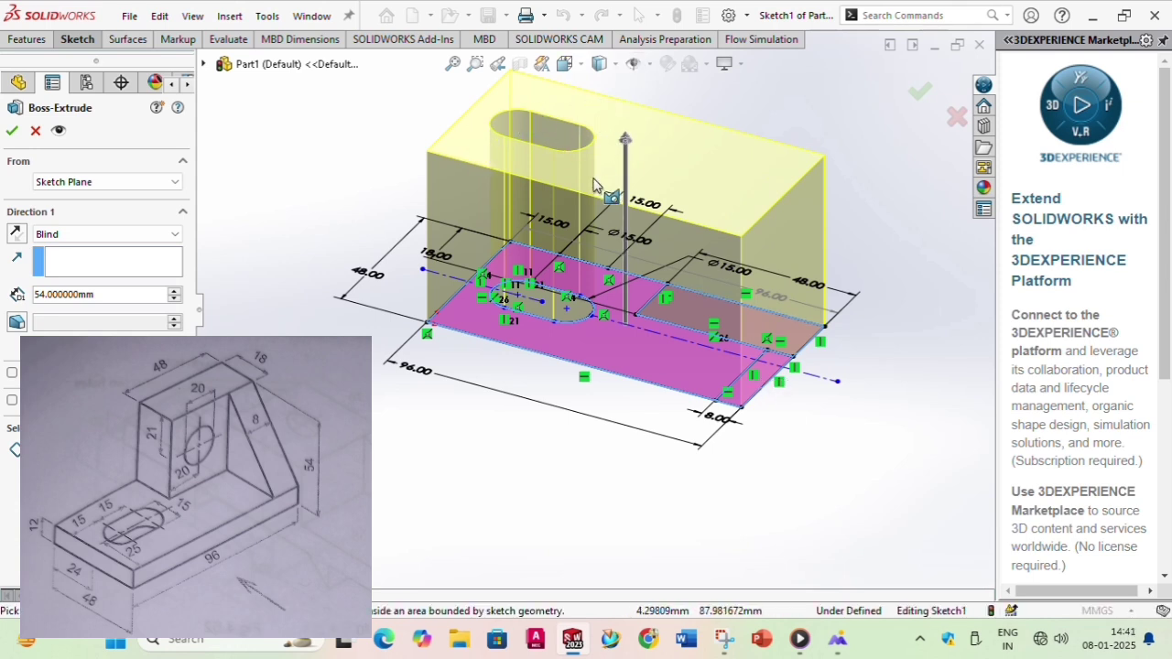
click(12, 131)
Switch to WPS Photos, examine the upright block and rib in the pictorial drawing, and return to SOLIDWORKS.
middle_drag(709, 179, 648, 286)
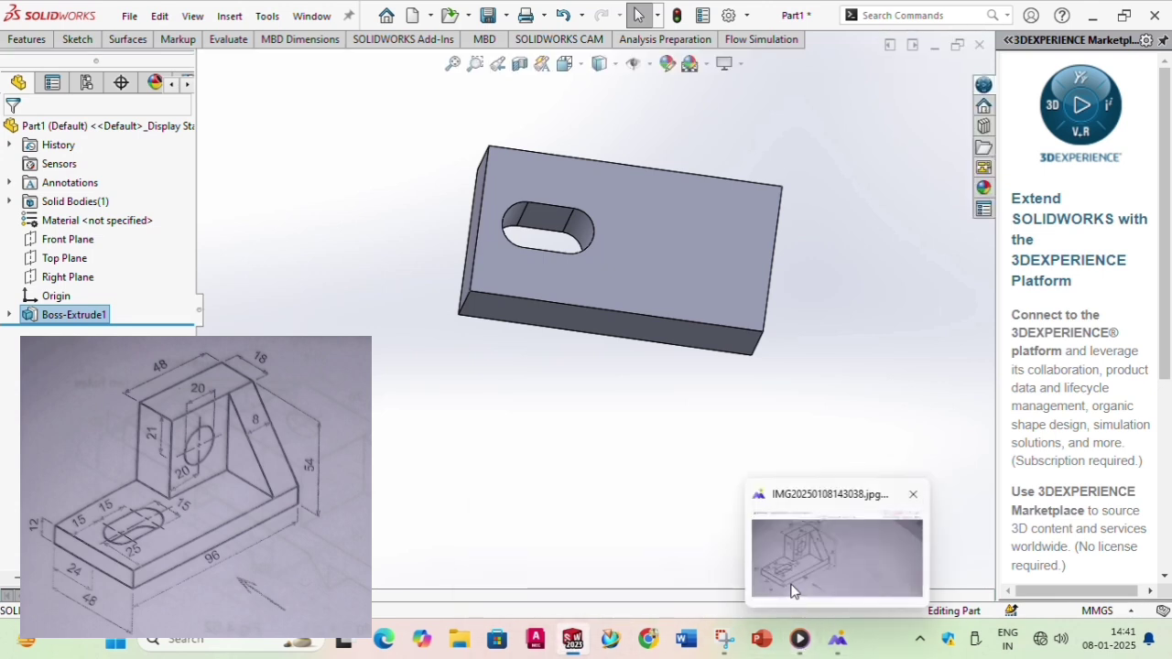
mouse_move(797, 580)
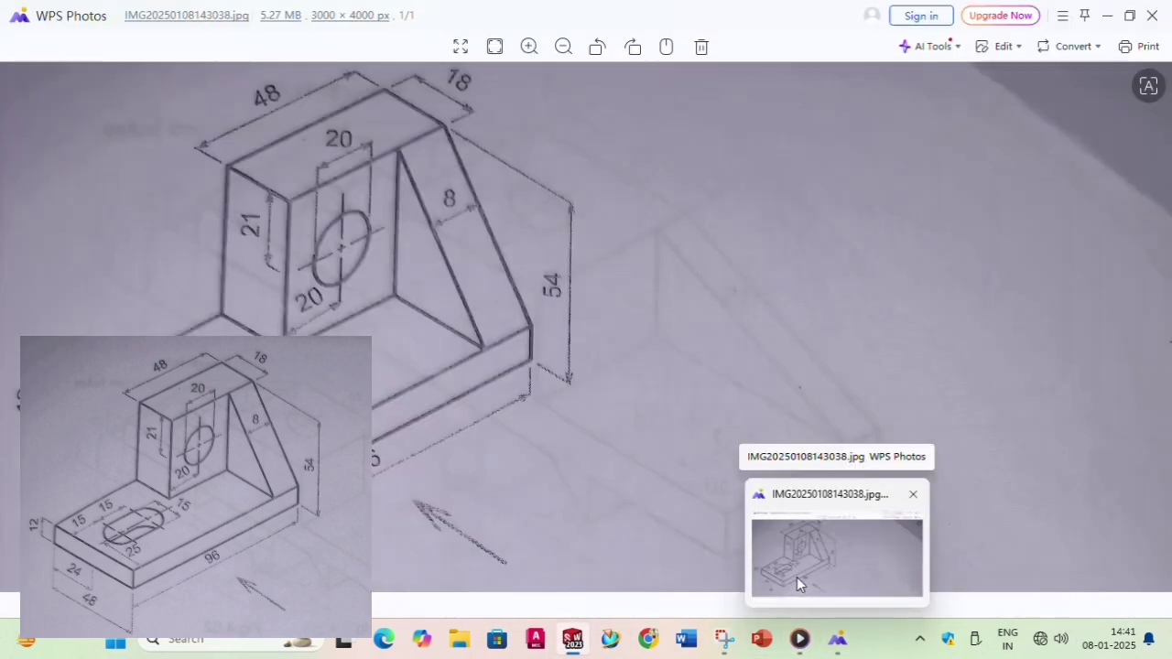
click(796, 583)
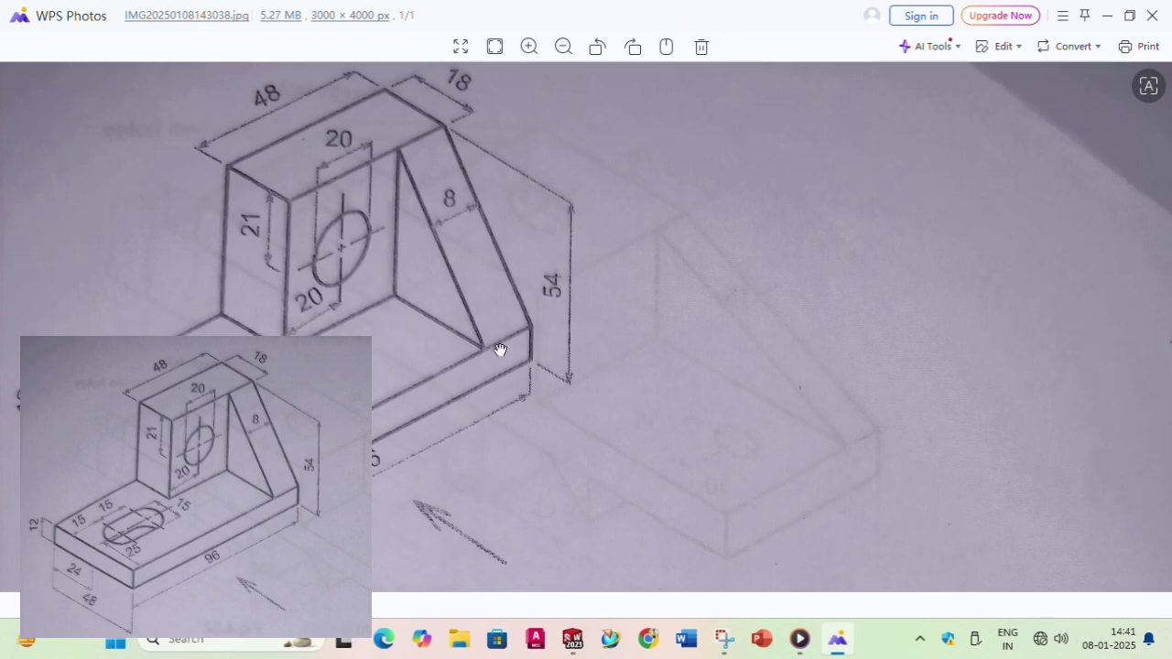
mouse_move(845, 650)
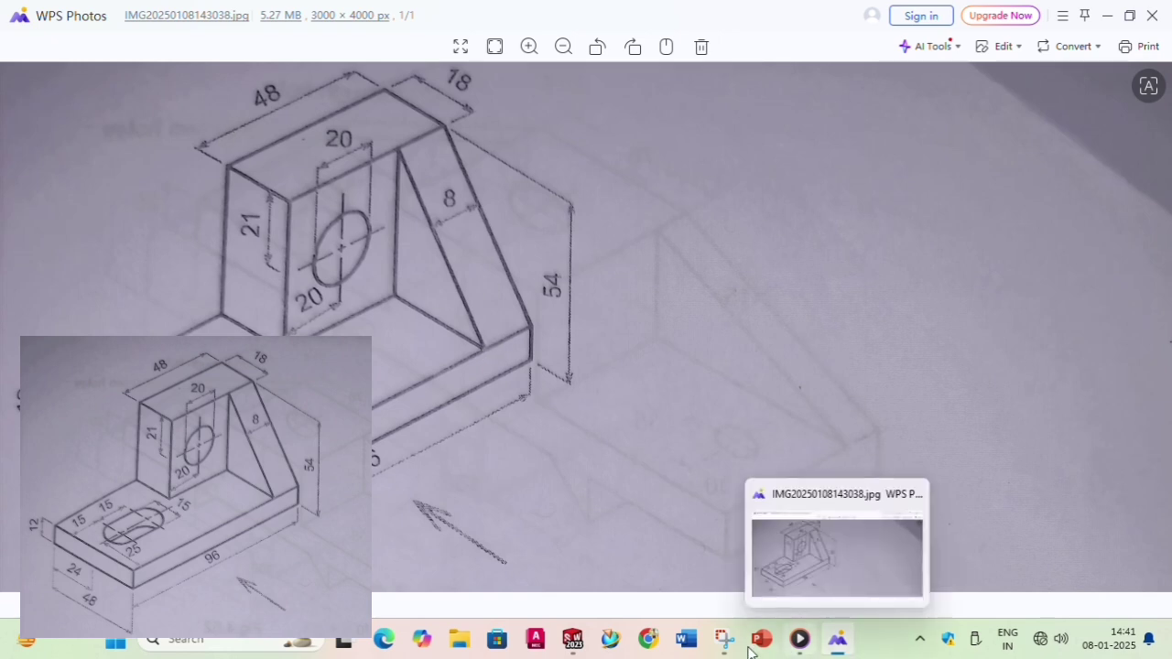
click(572, 639)
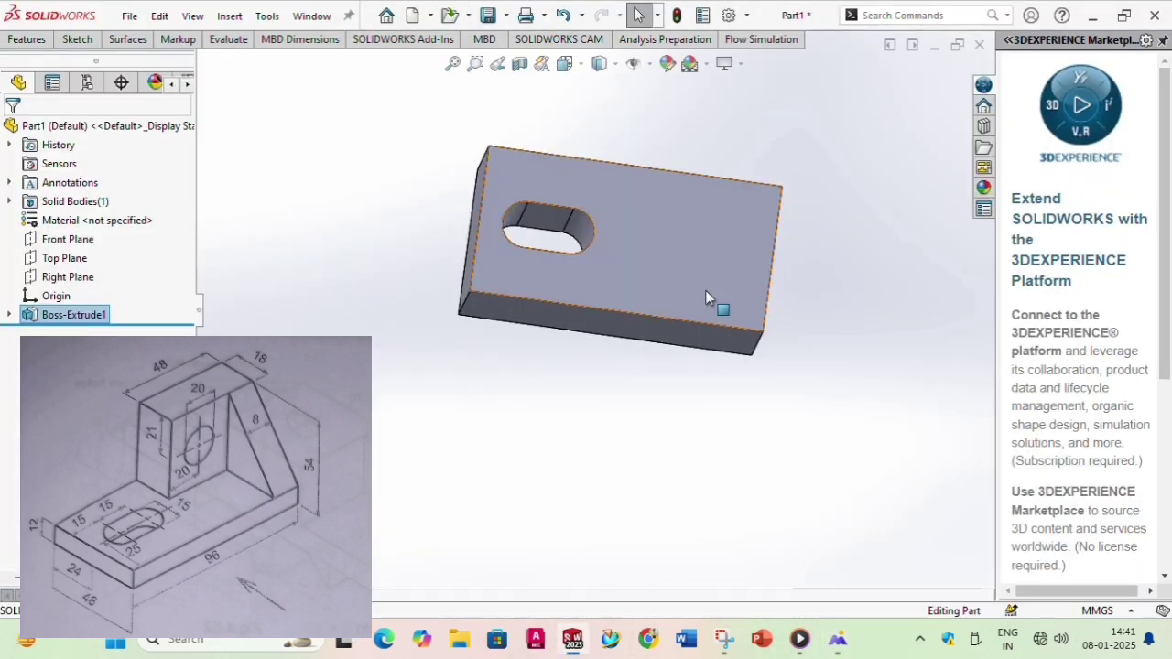
click(702, 254)
click(780, 209)
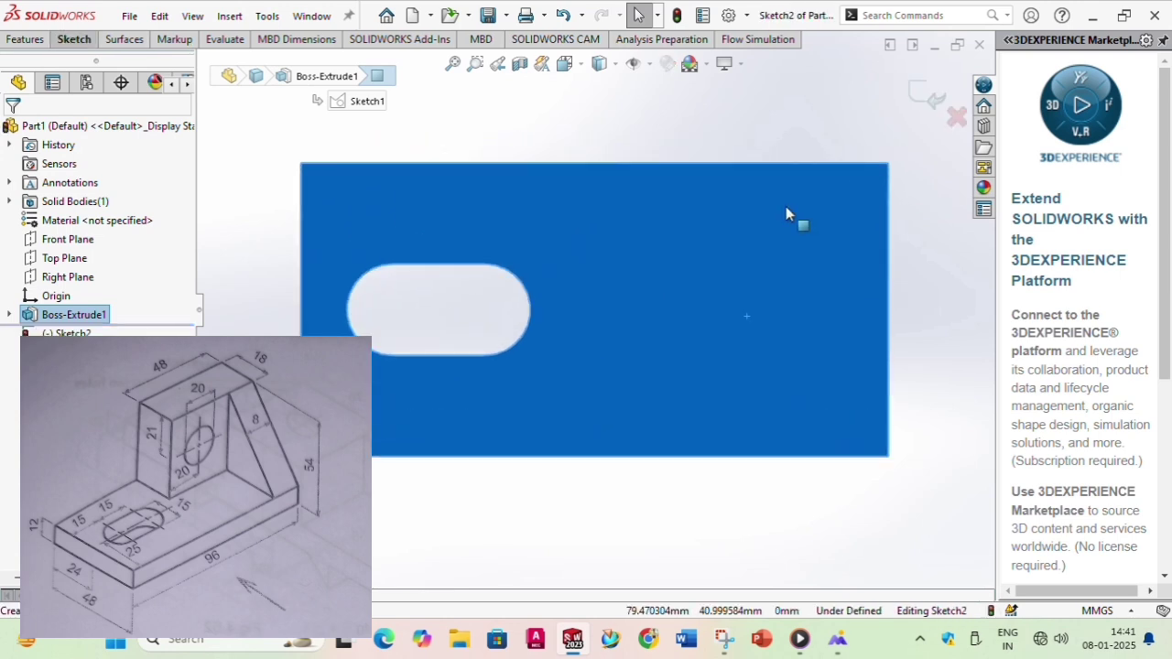
click(69, 258)
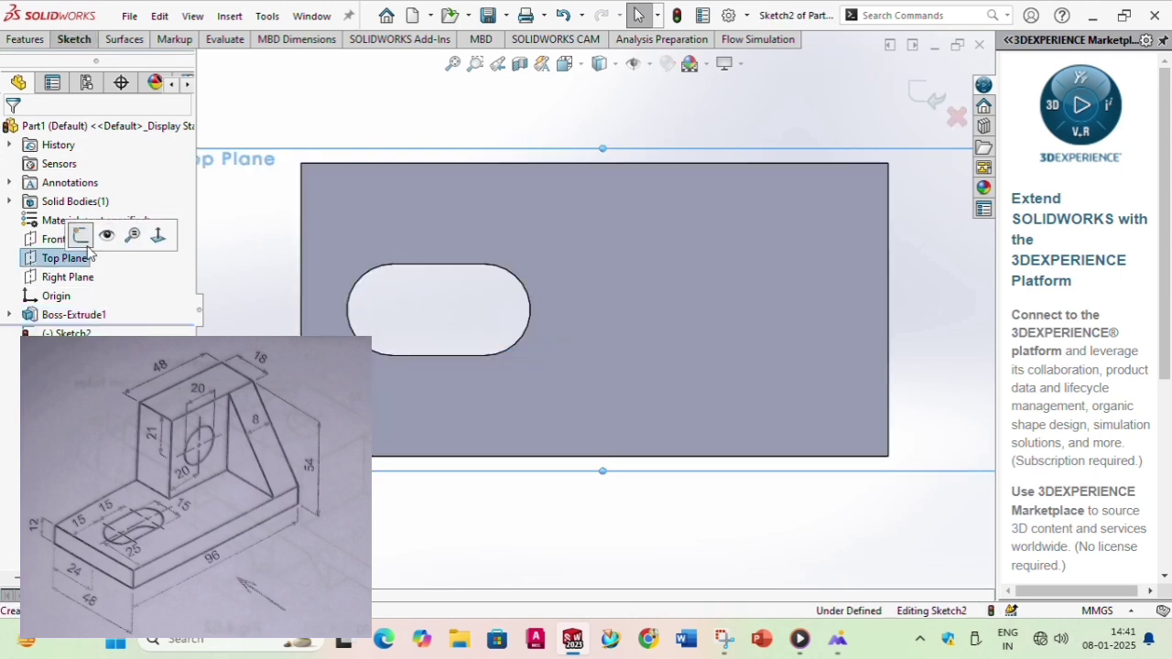
click(85, 241)
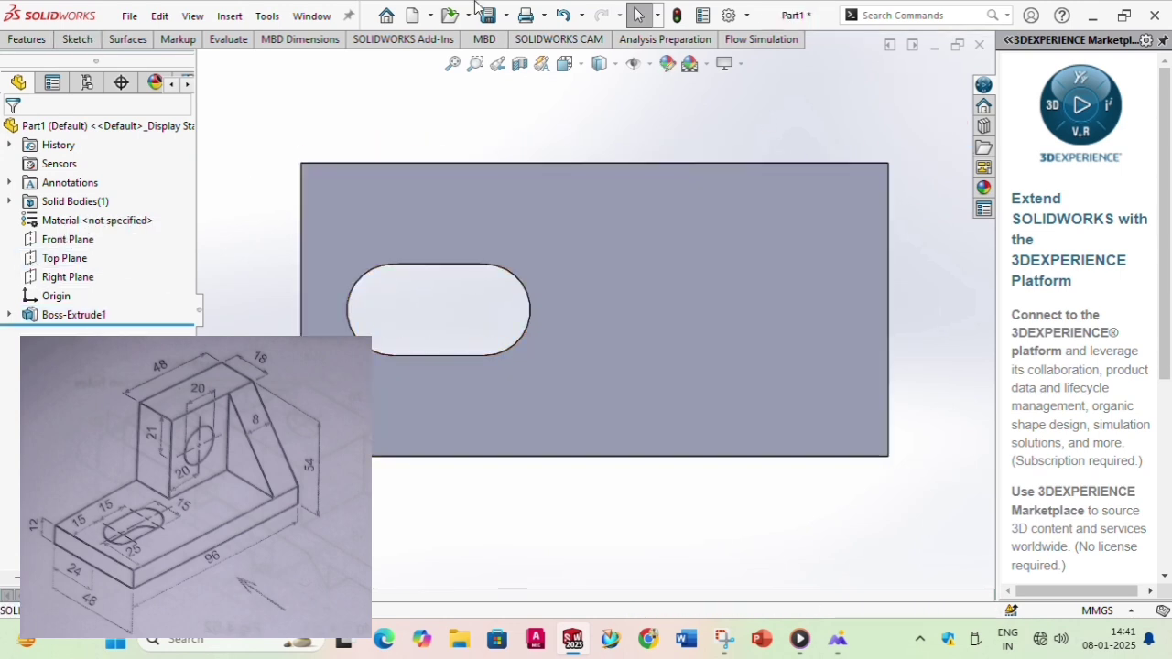
Sketch a closed line rectangle about 37.6 by 12.5 mm on the solid's top face, at the rear corner away from the slot.
click(77, 38)
click(104, 59)
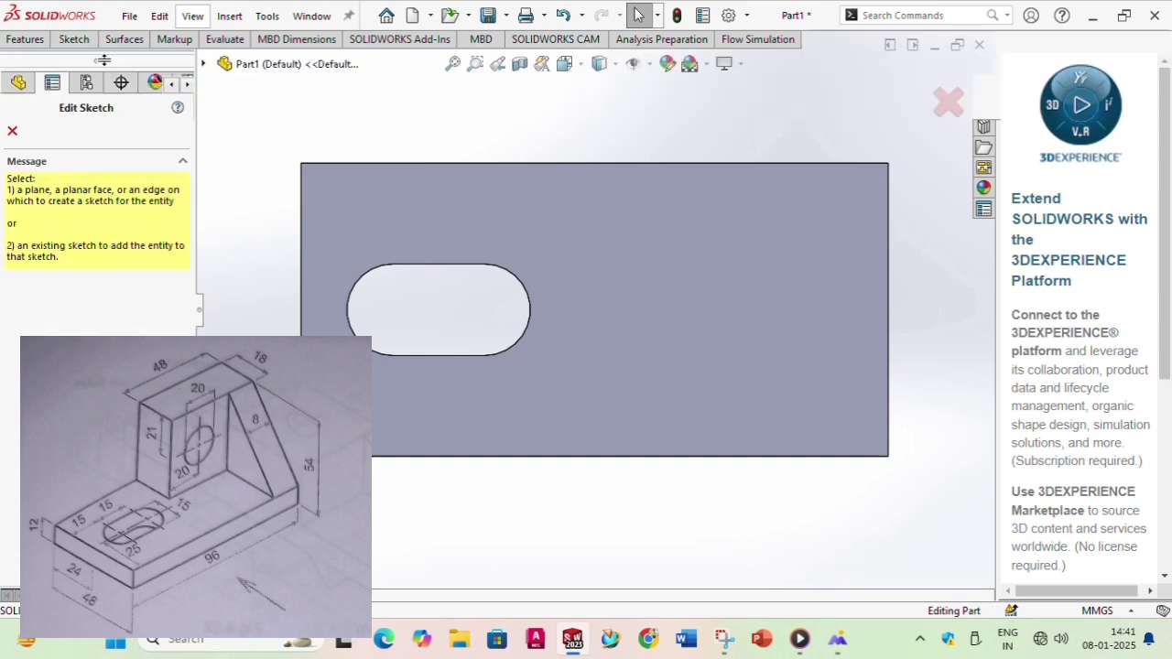
click(885, 172)
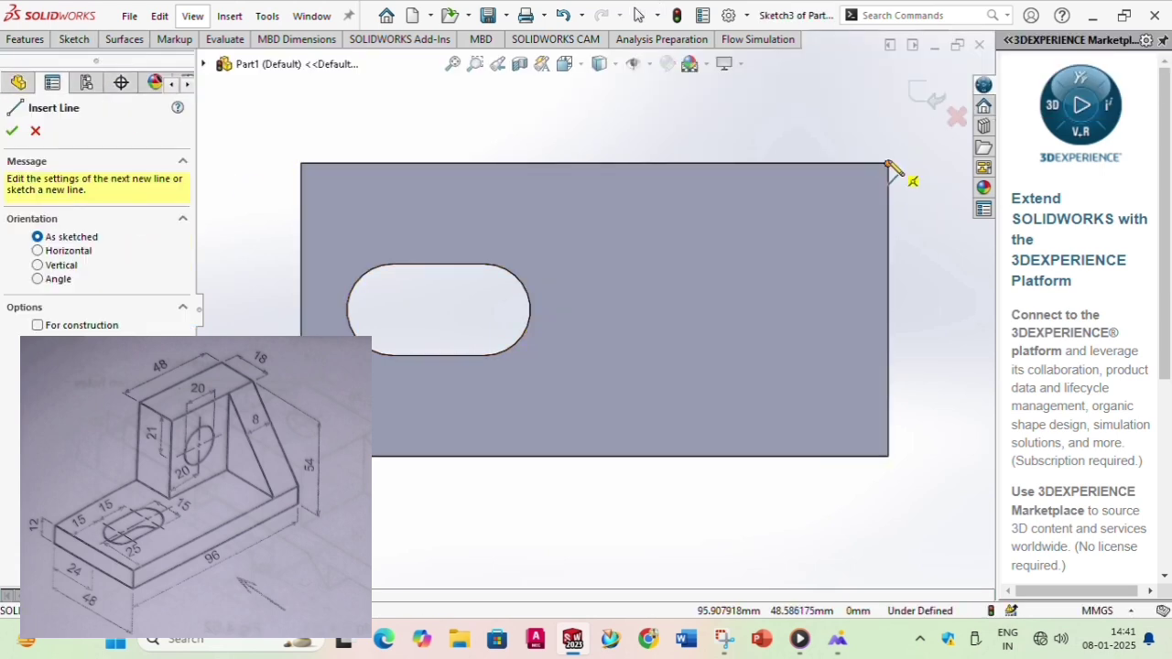
click(886, 164)
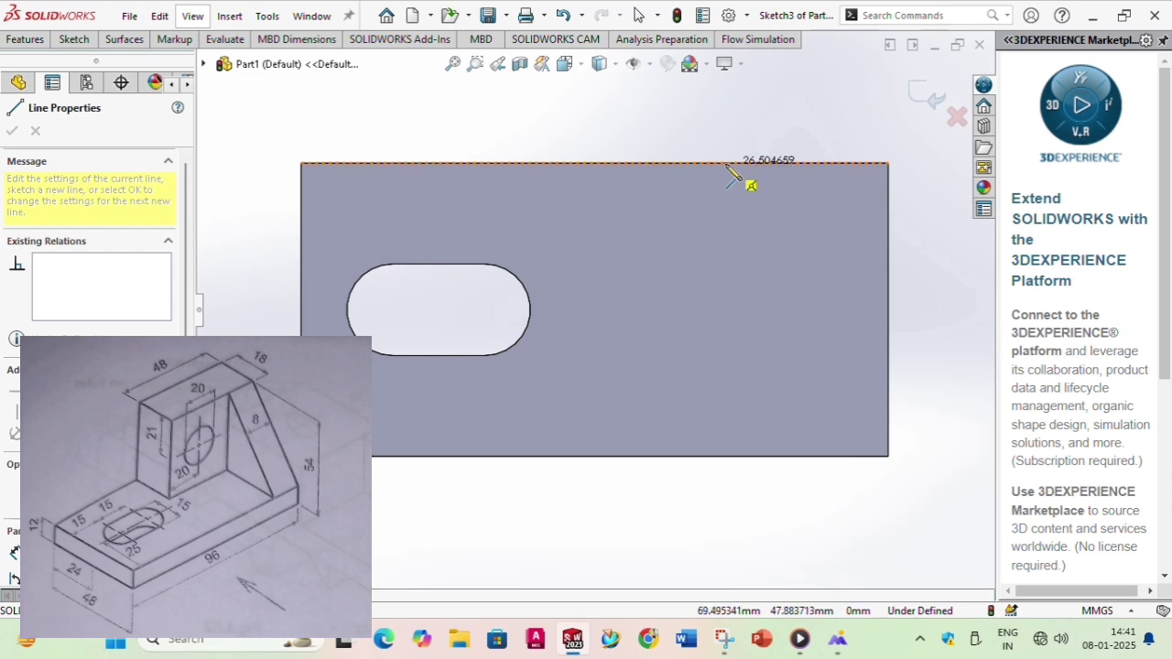
click(658, 164)
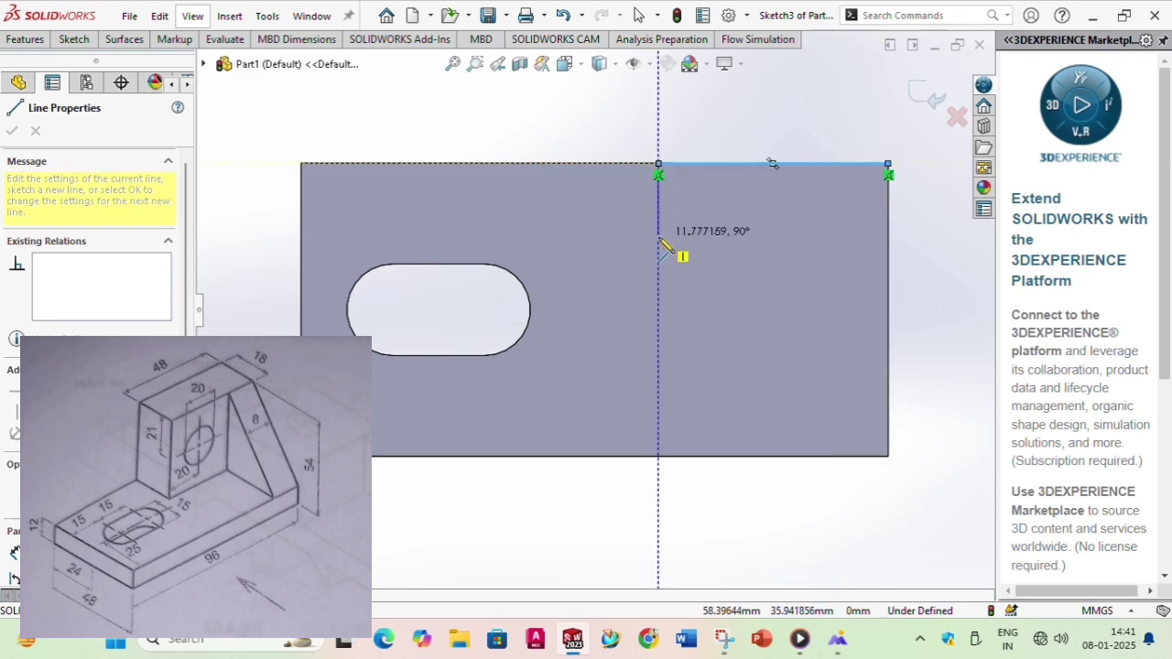
click(659, 239)
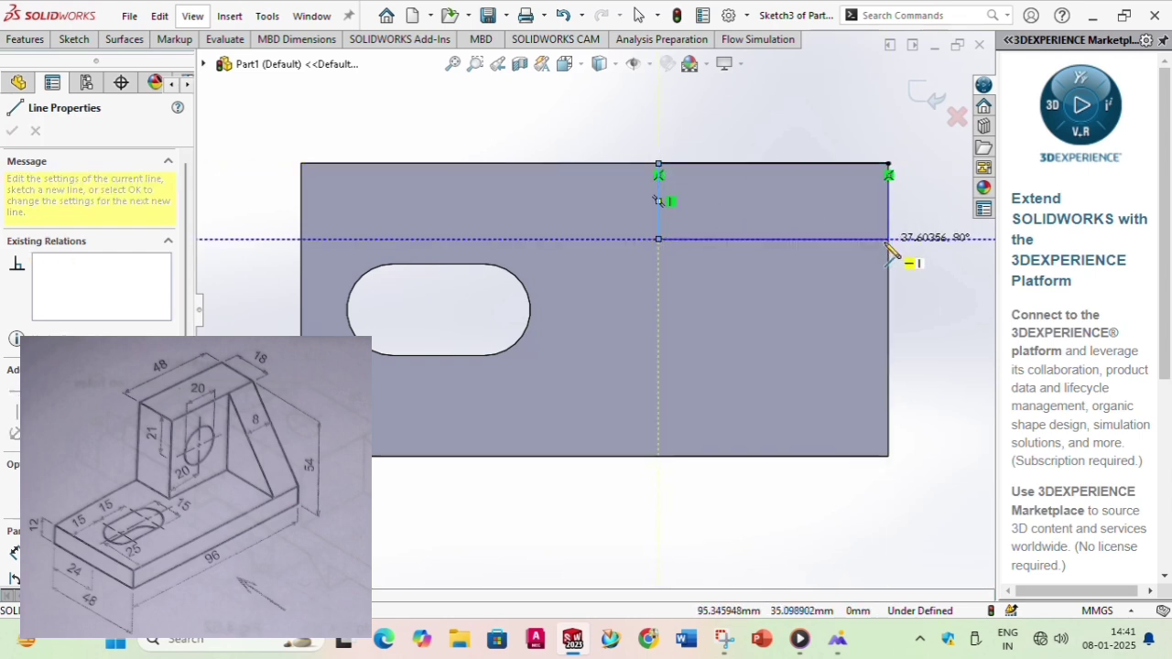
click(888, 239)
click(888, 164)
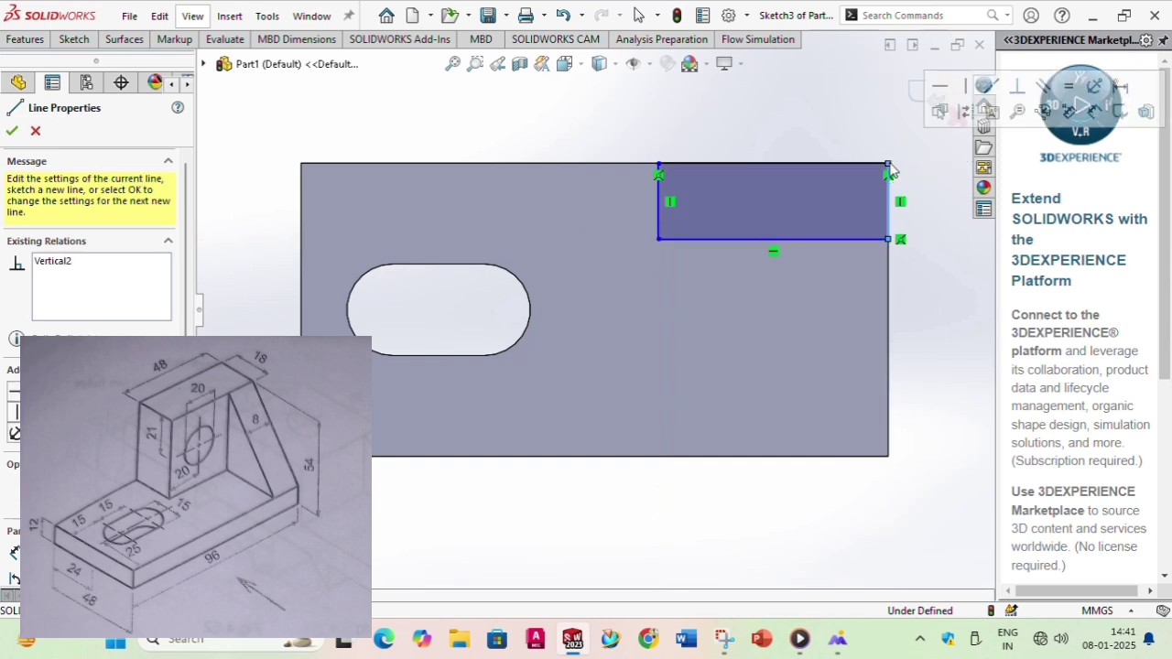
click(12, 132)
click(12, 132)
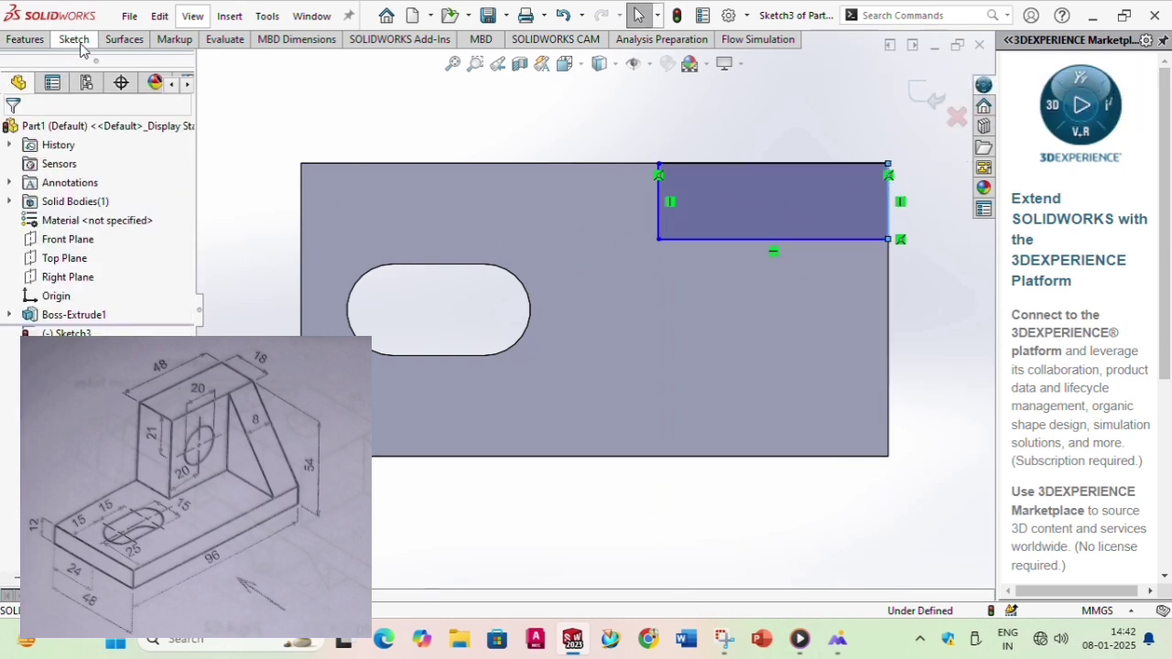
Dimension the block rectangle 42 mm long and 18 mm wide with Smart Dimension.
click(765, 163)
click(763, 118)
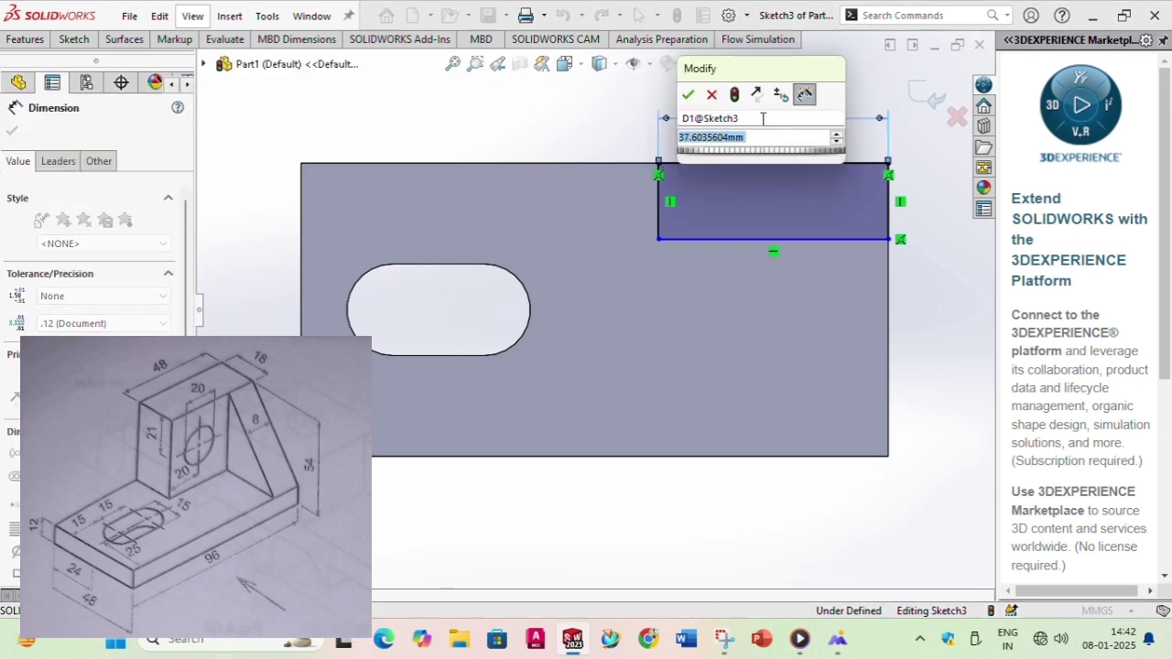
text(42)
key(Return)
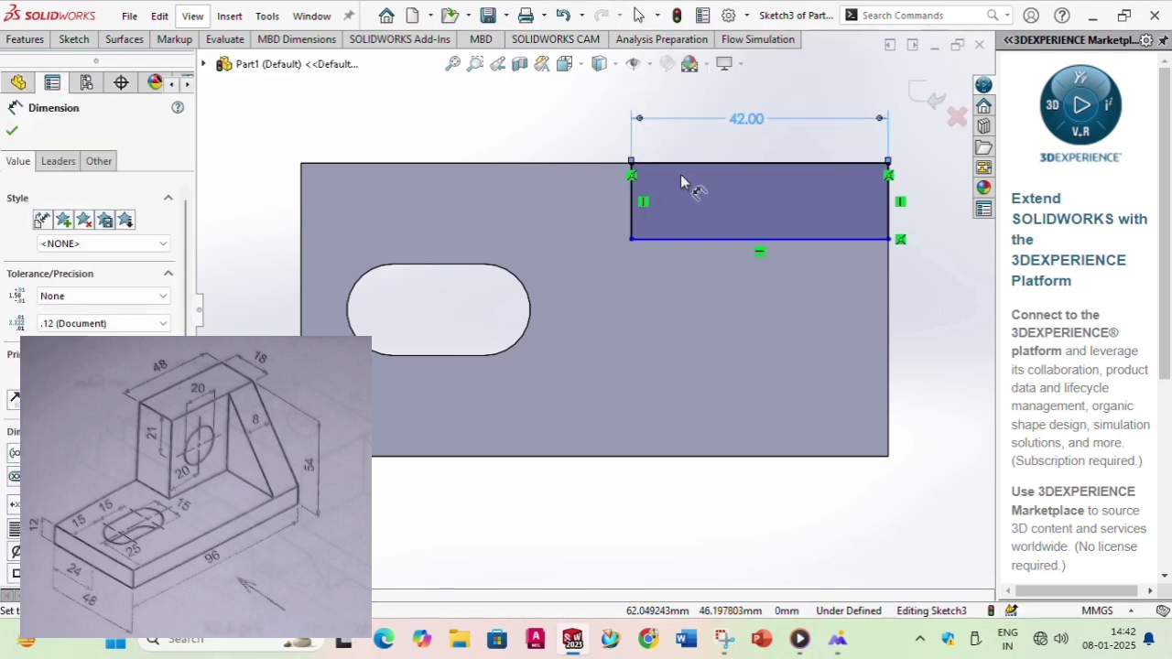
click(631, 206)
click(589, 199)
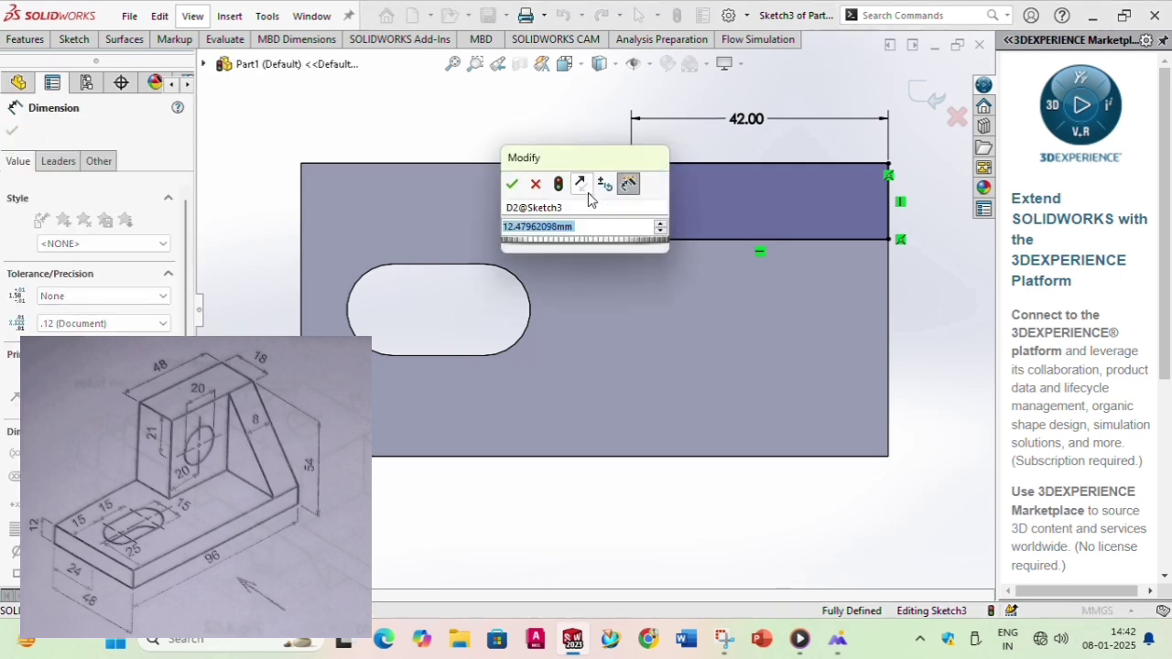
text(18)
key(Return)
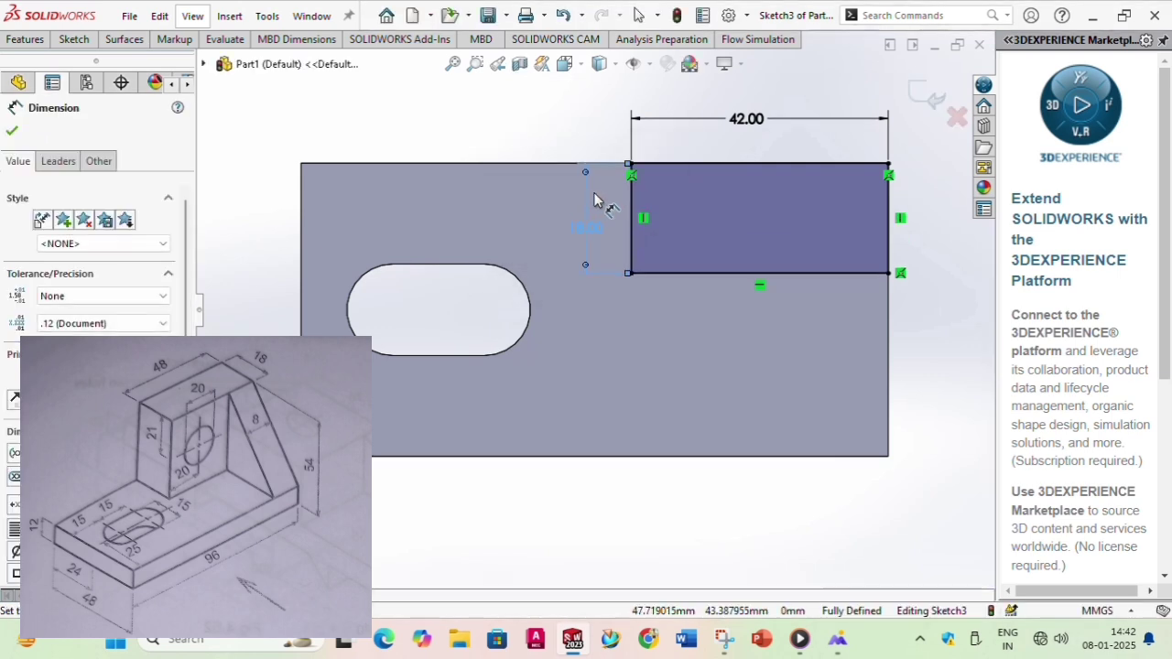
Check the block length in WPS Photos, return to SOLIDWORKS, and set the block rectangle's length to 48 mm.
mouse_move(847, 641)
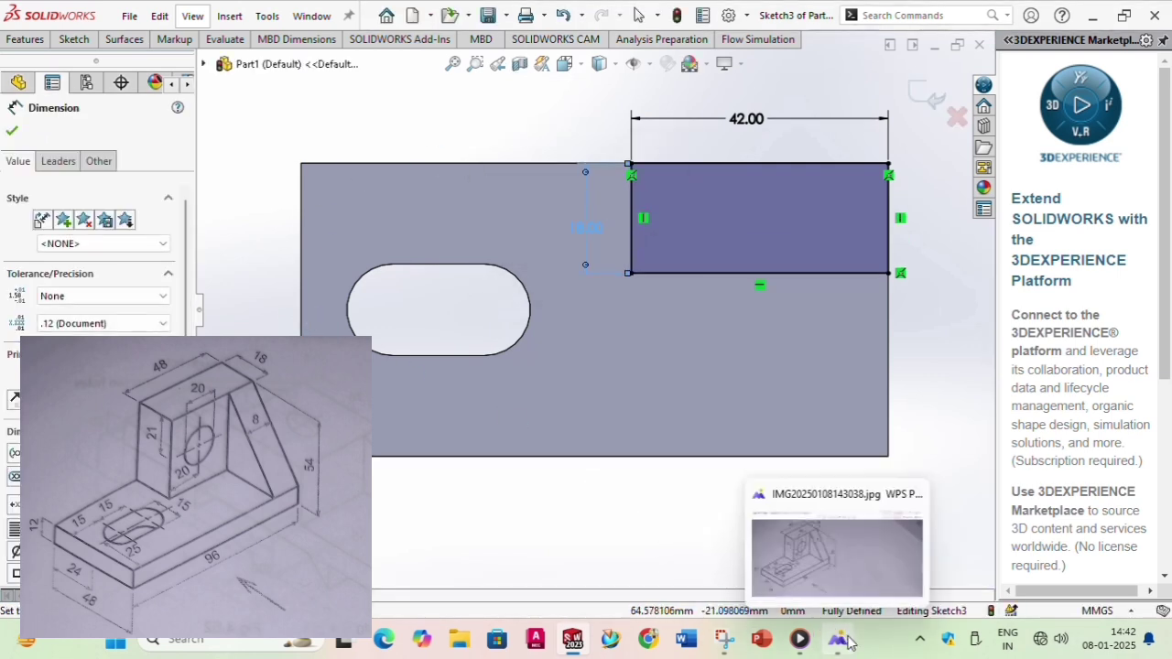
click(835, 566)
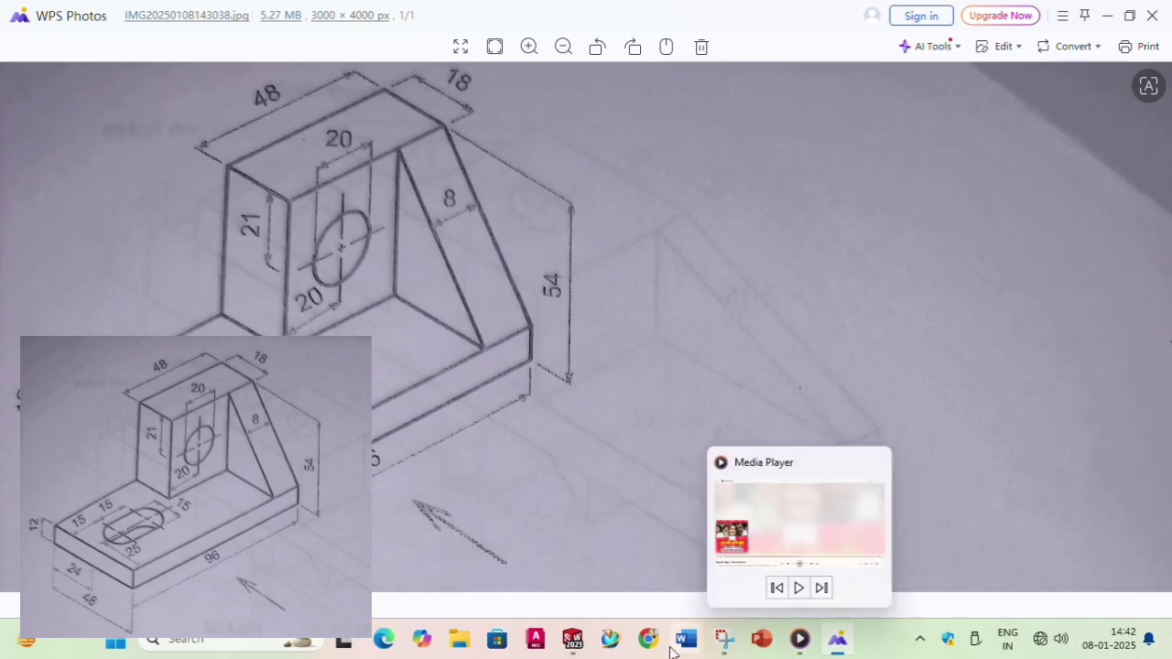
click(573, 639)
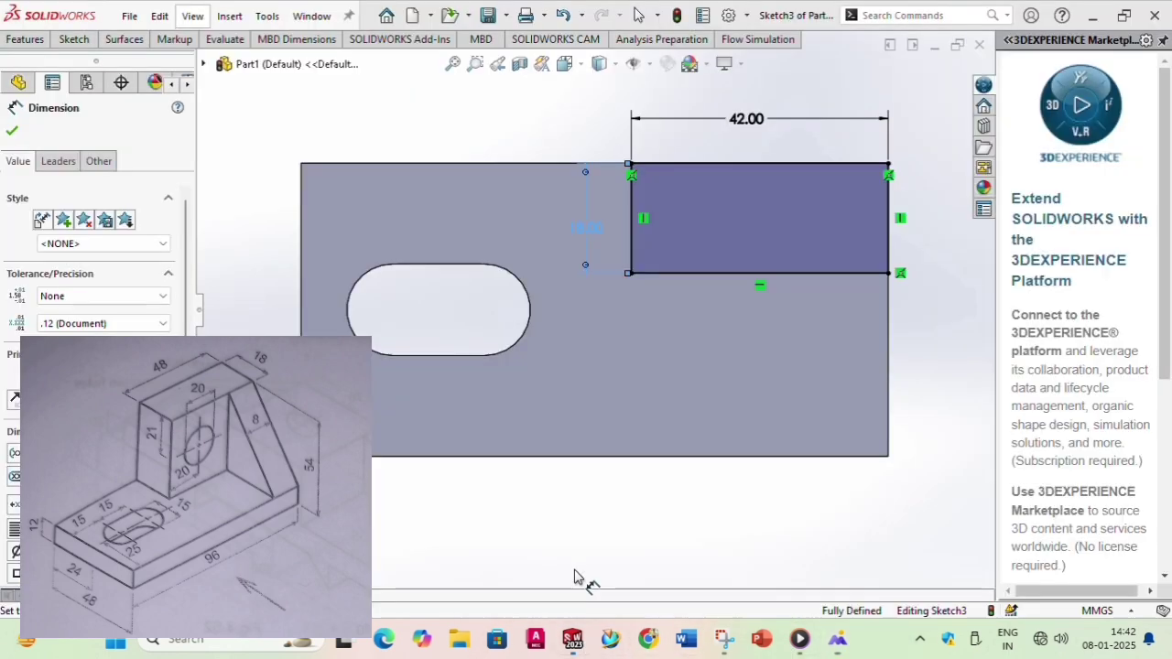
click(769, 122)
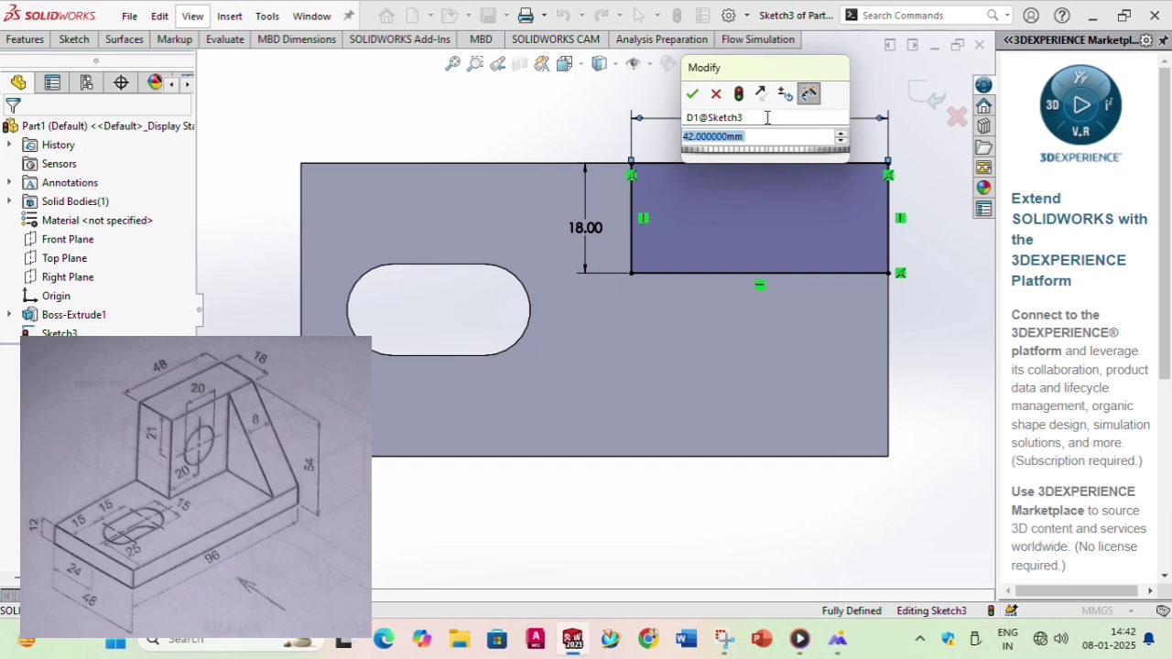
text(48)
key(Return)
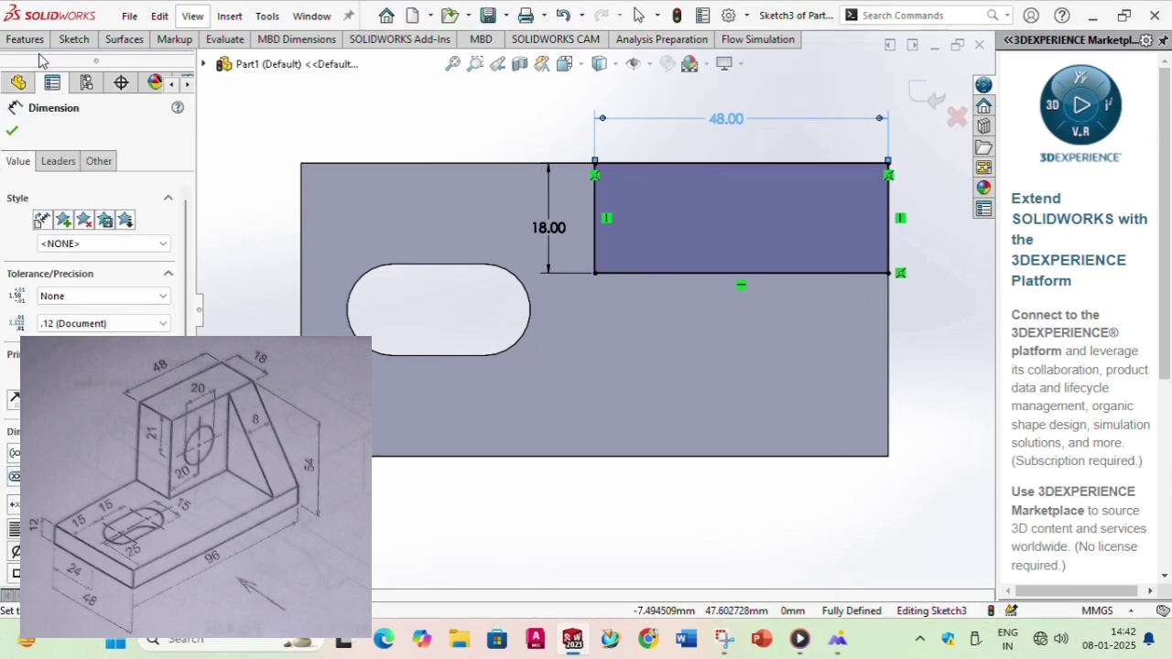
click(12, 131)
Draw a corner rectangle about 15.7 mm wide from the top face's front corner up to the block rectangle's long edge.
click(74, 40)
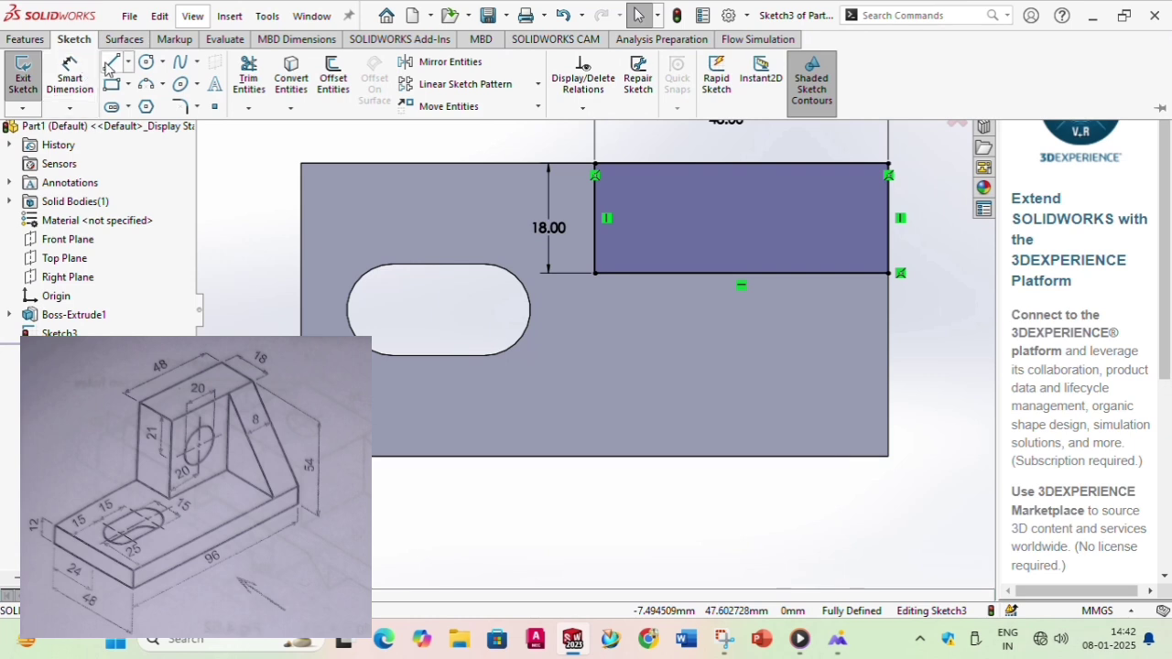
click(112, 62)
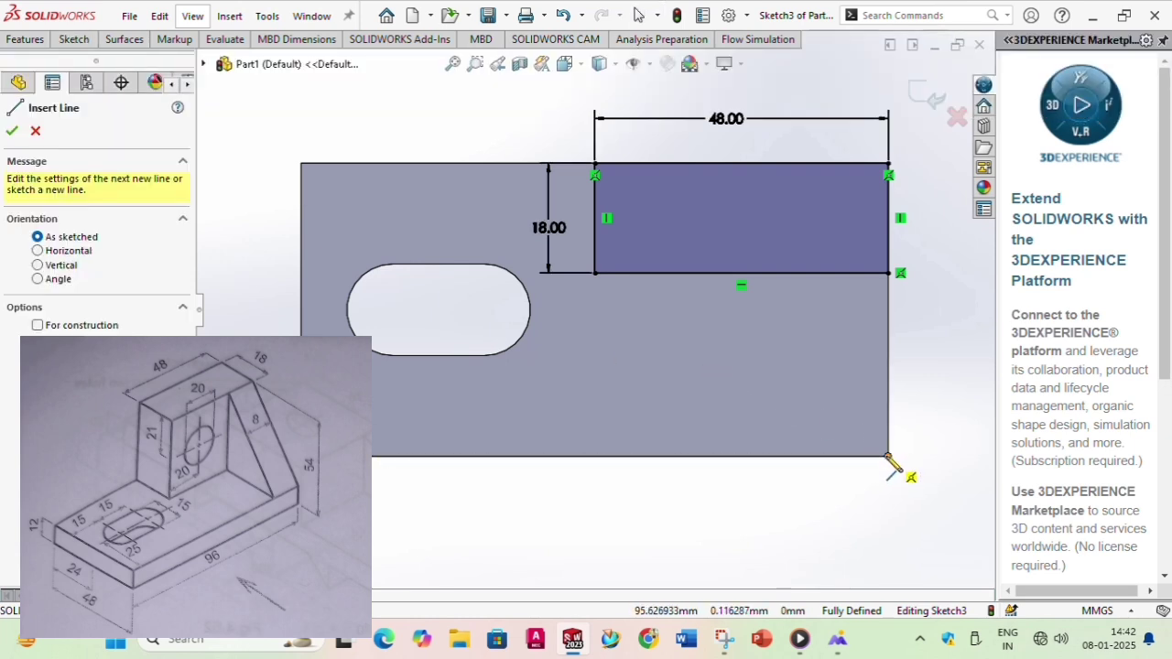
click(110, 79)
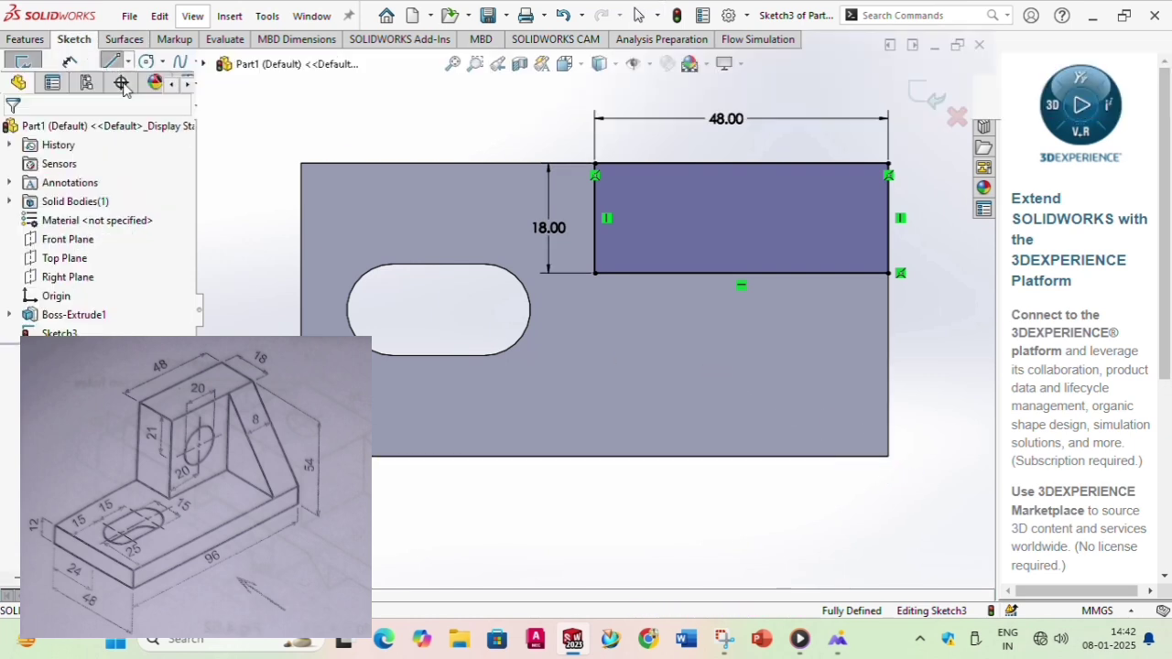
click(888, 456)
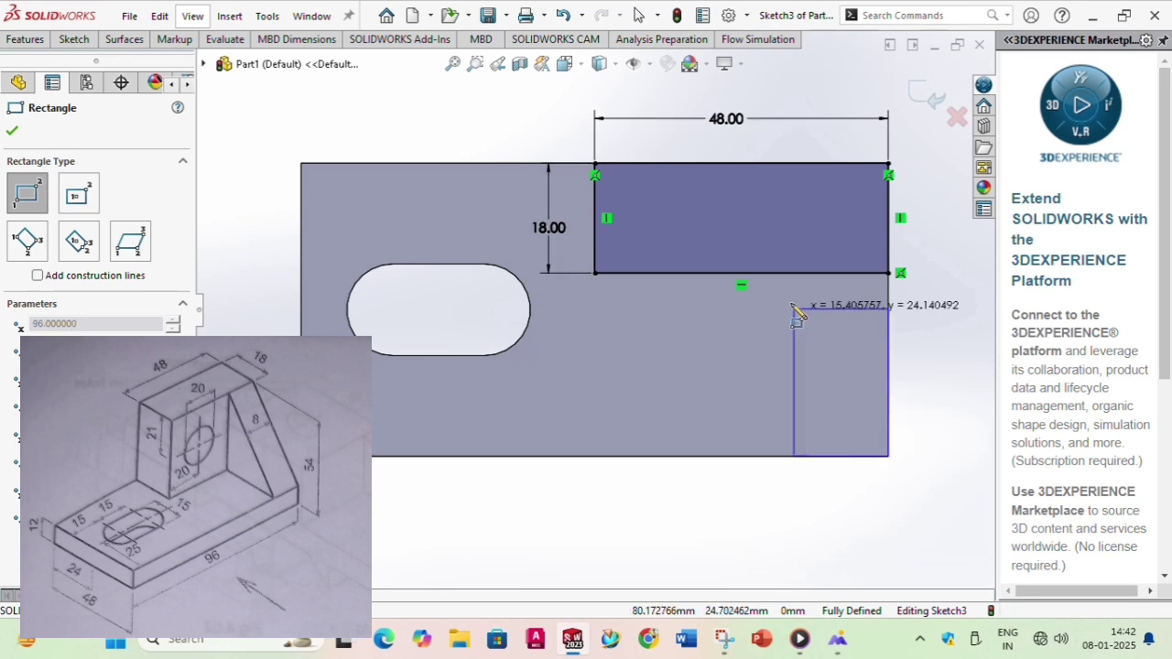
click(793, 273)
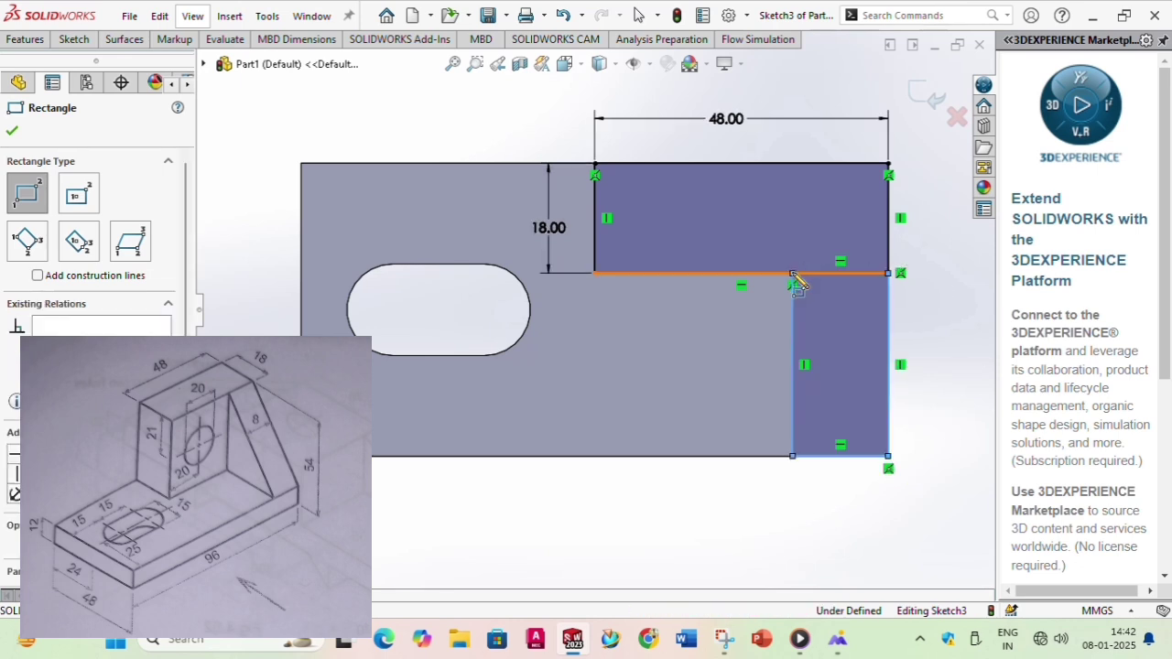
Set the rib rectangle's width along the front edge to 8 mm with Smart Dimension and exit the command.
click(73, 40)
key(Escape)
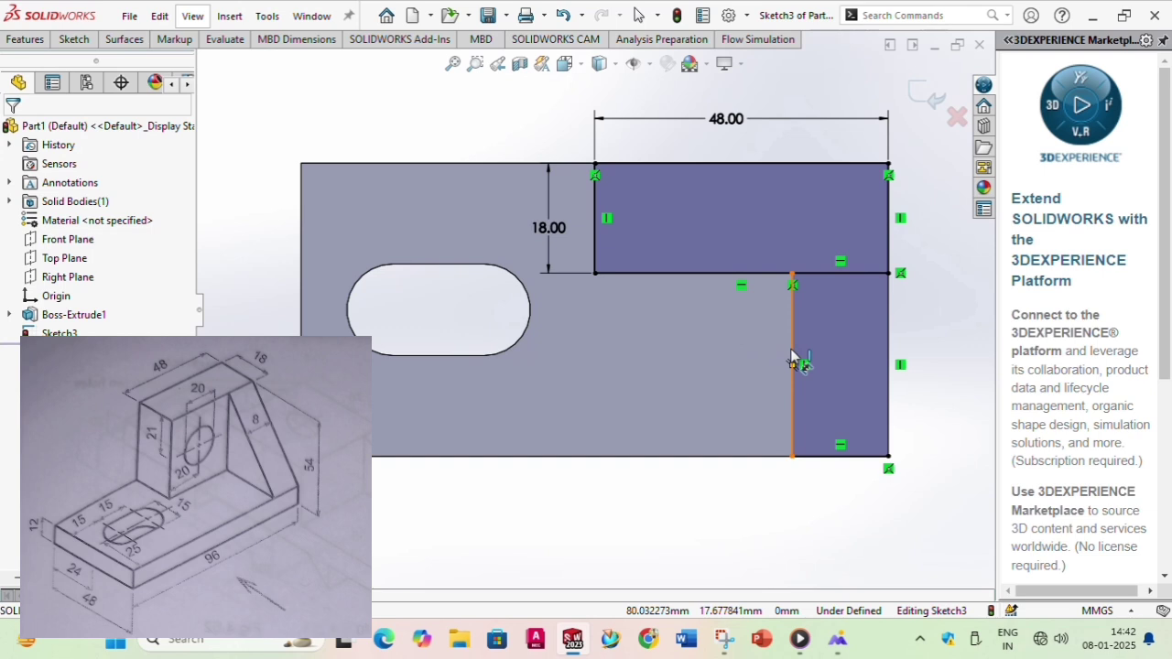
click(839, 457)
click(841, 508)
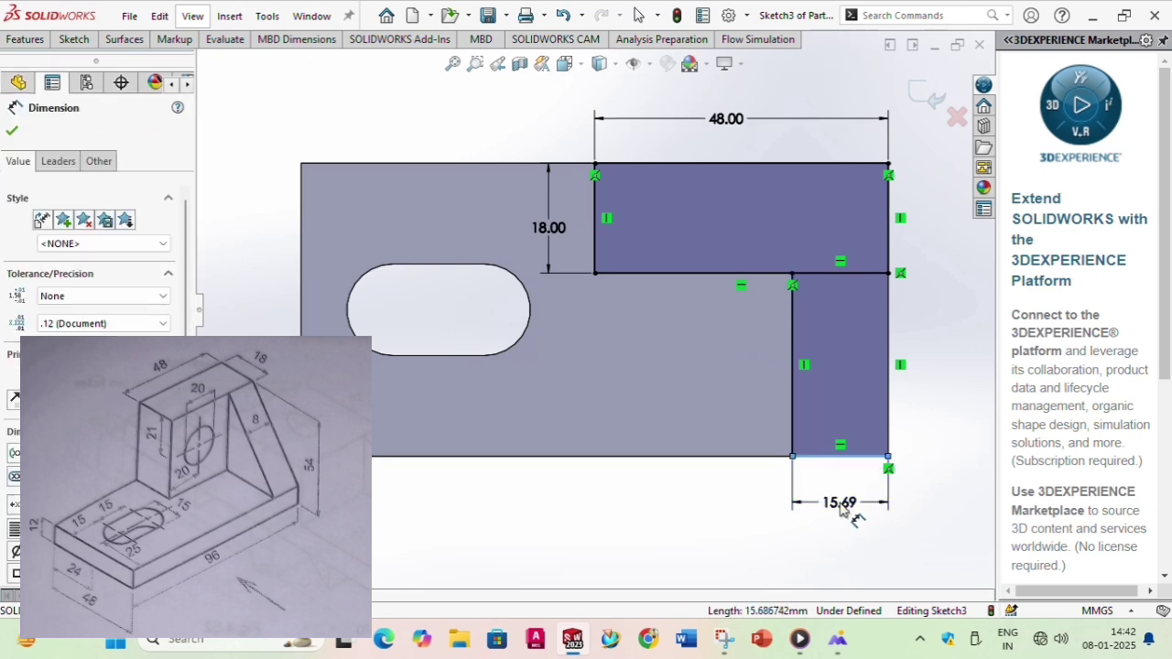
text(8)
key(Return)
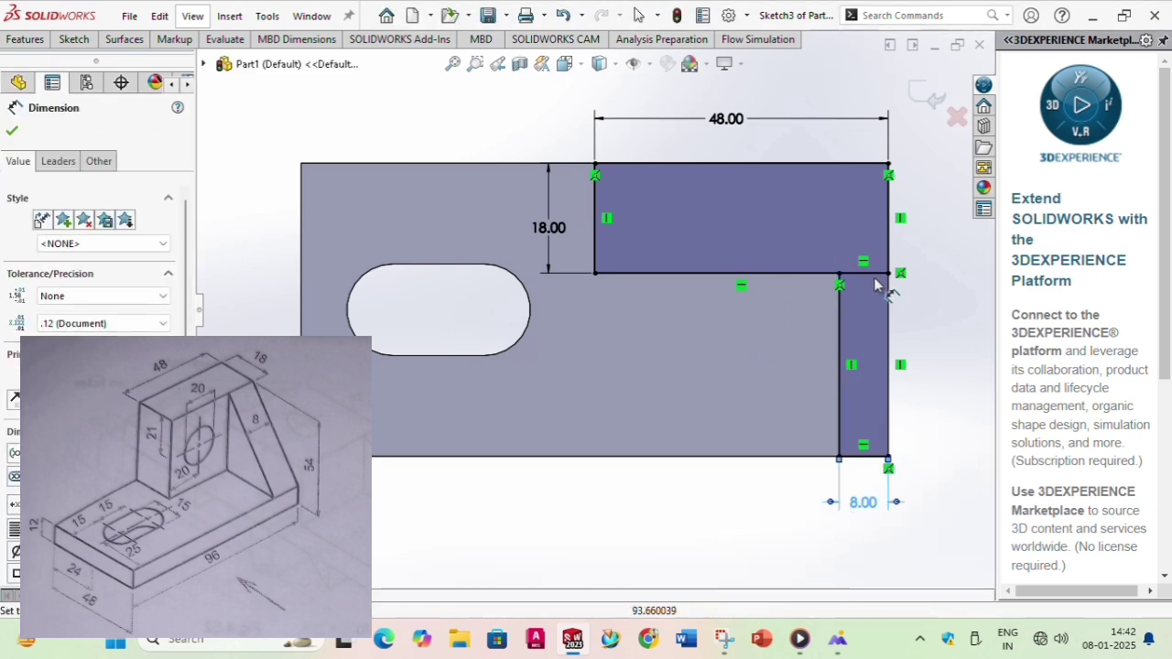
click(11, 131)
mouse_move(559, 438)
middle_down()
mouse_move(555, 306)
mouse_move(567, 252)
middle_up()
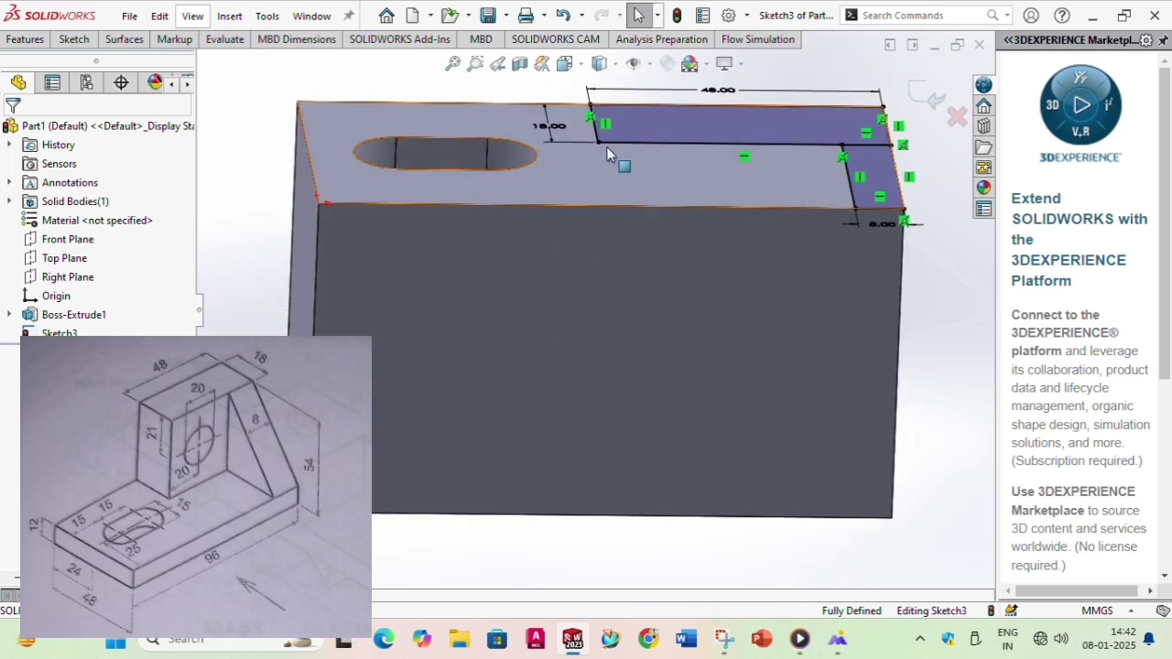
middle_drag(736, 172, 648, 234)
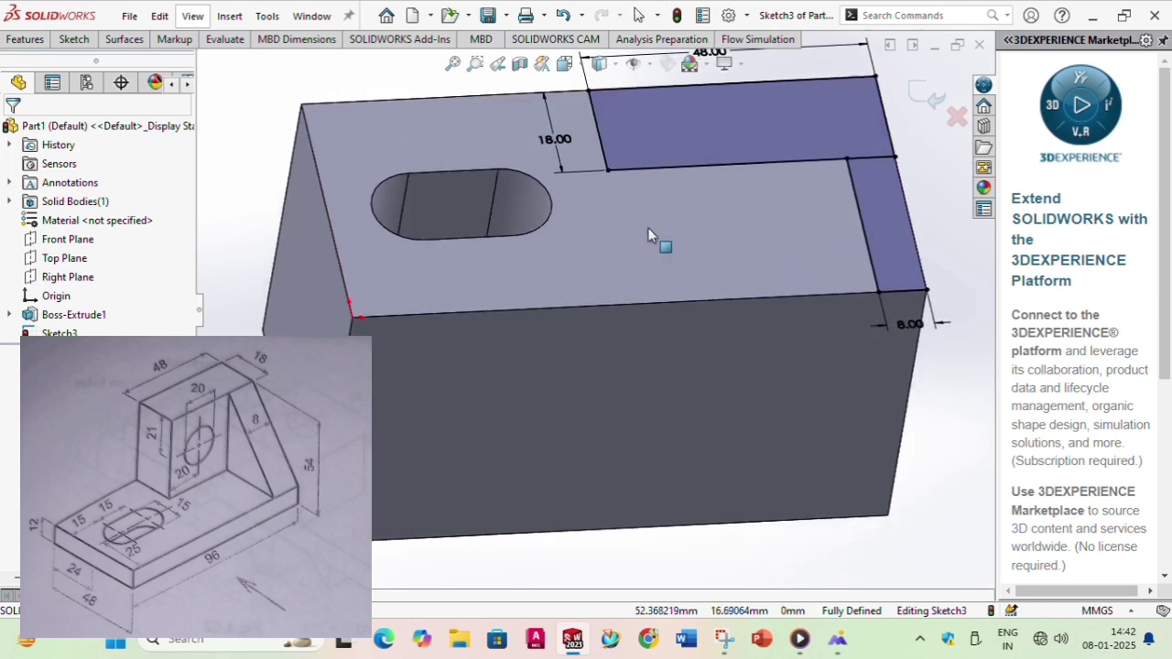
click(73, 39)
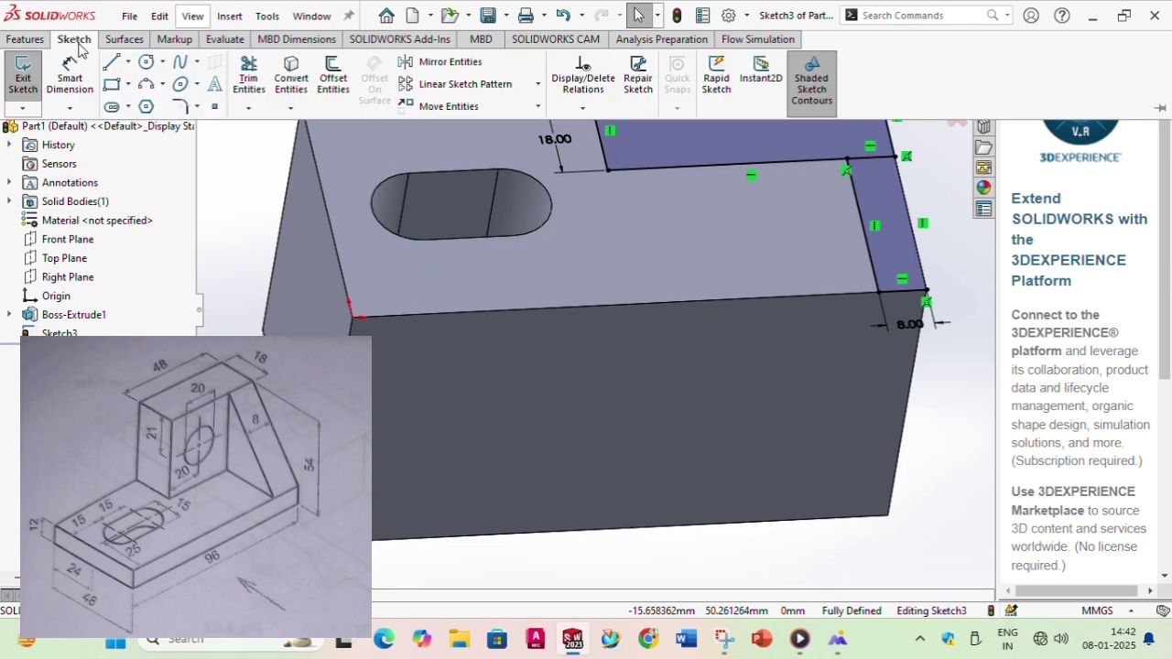
click(291, 78)
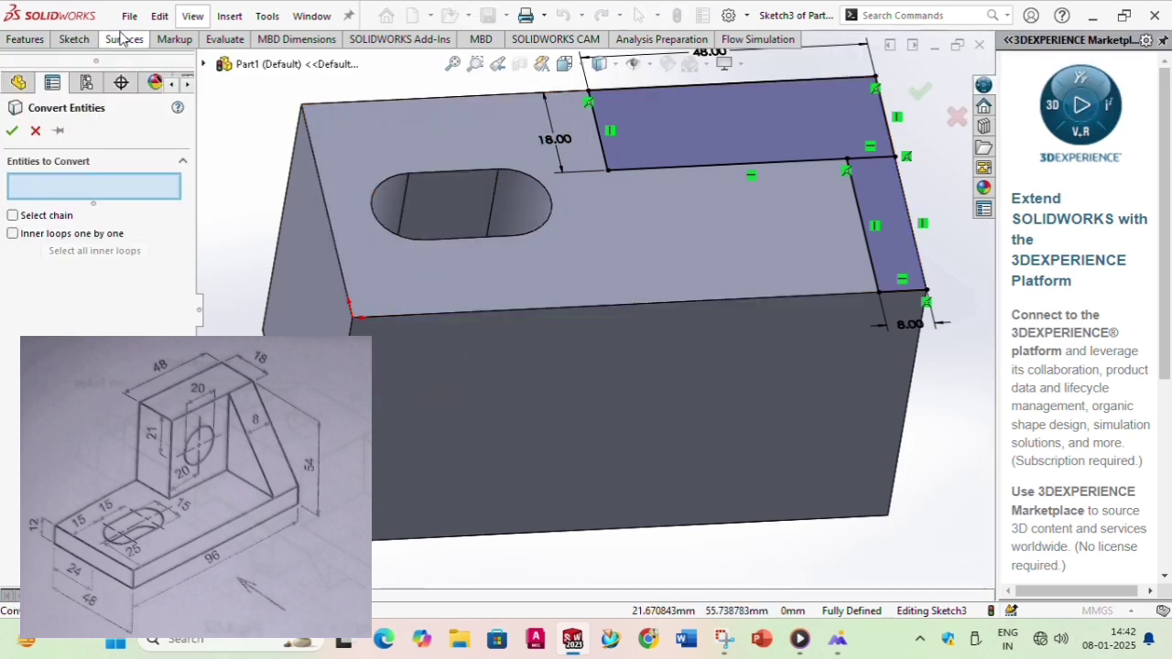
click(37, 131)
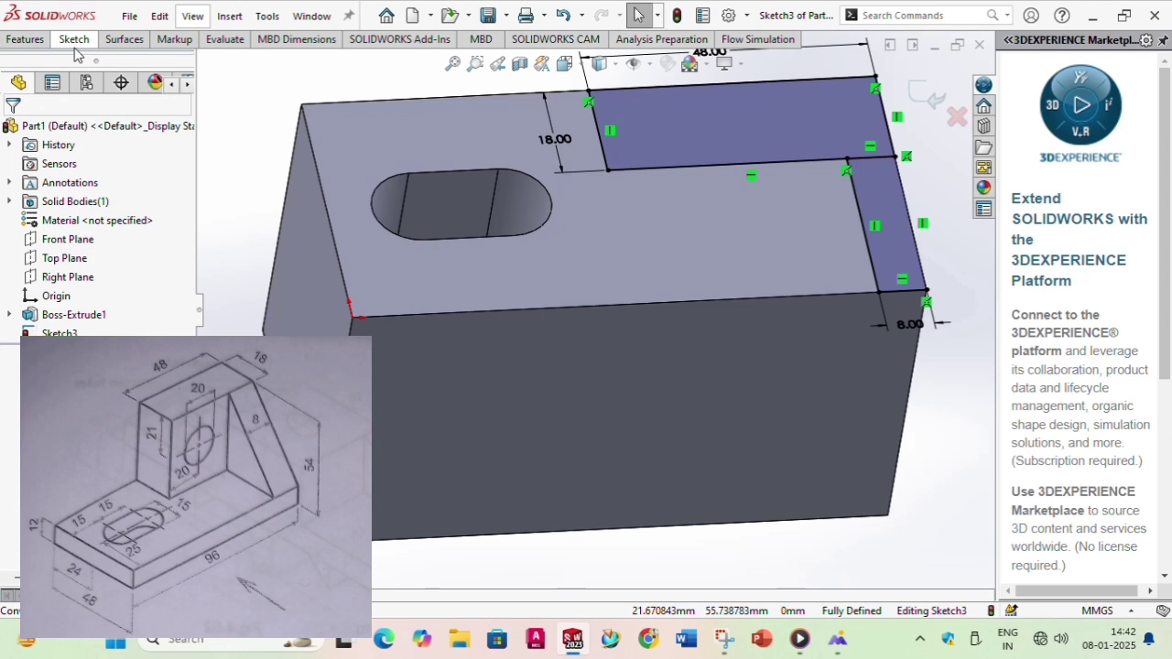
Draw connected lines from the block rectangle's outer corner along the top face's back, slot-end and front edges to the rib rectangle.
click(75, 44)
click(128, 55)
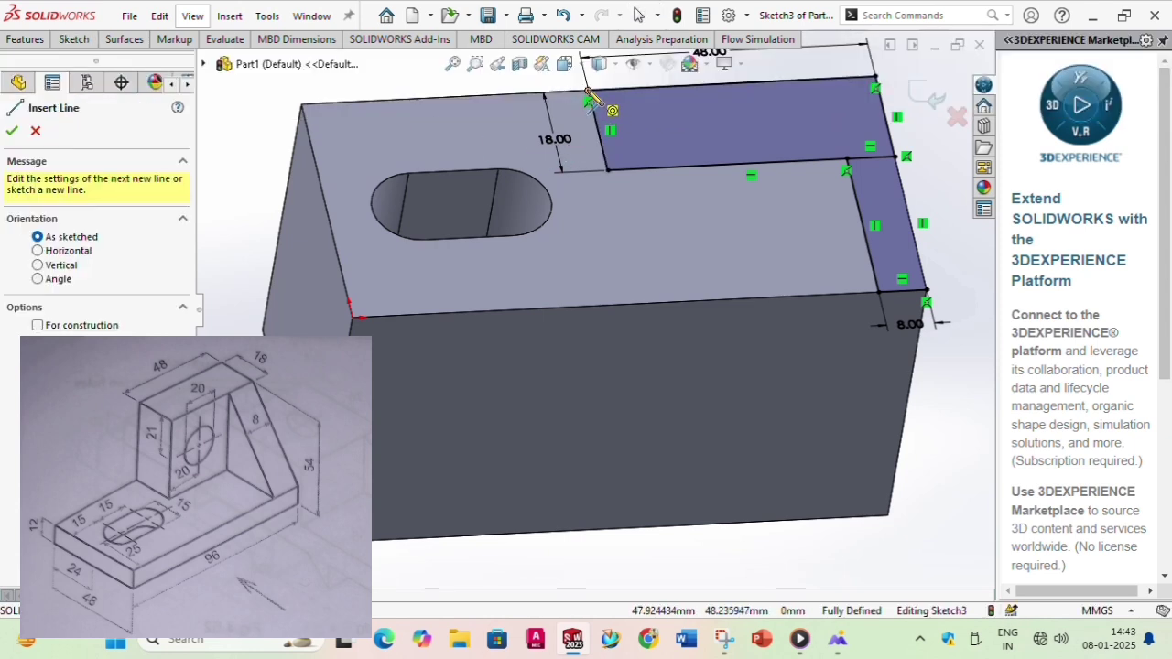
click(351, 307)
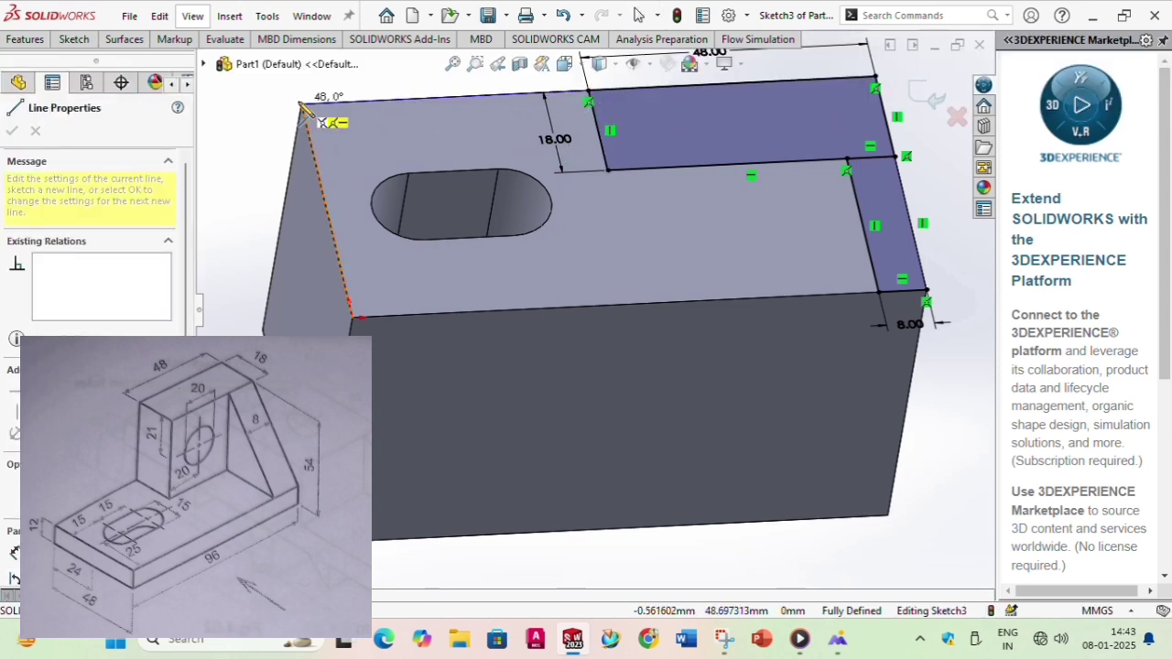
click(302, 108)
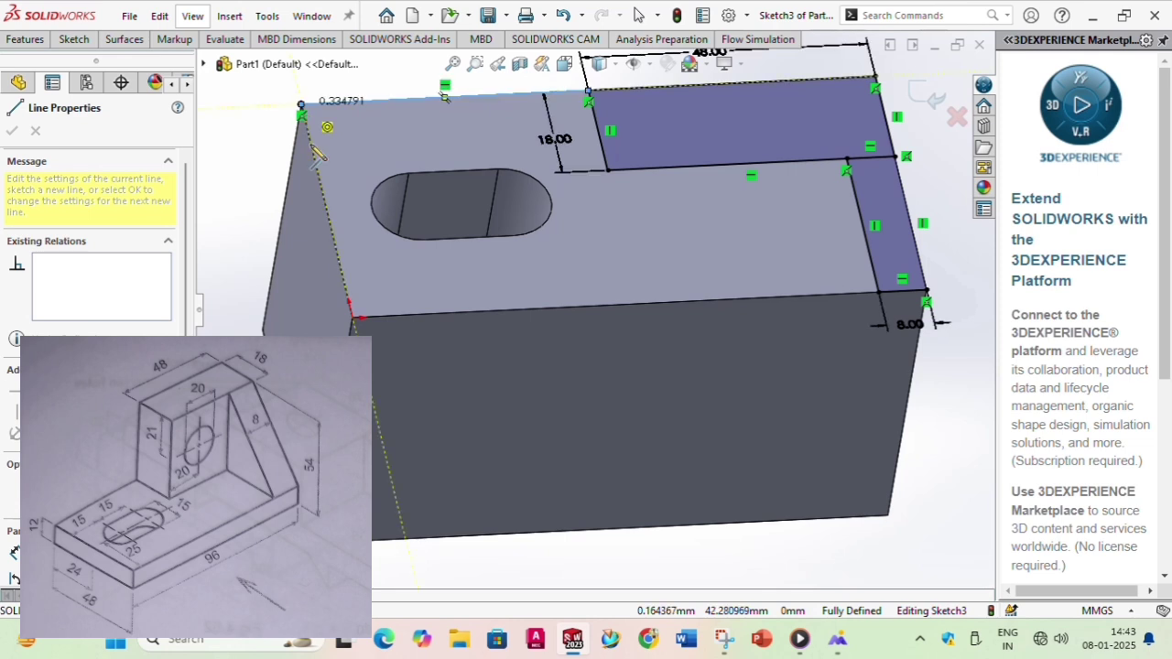
click(354, 318)
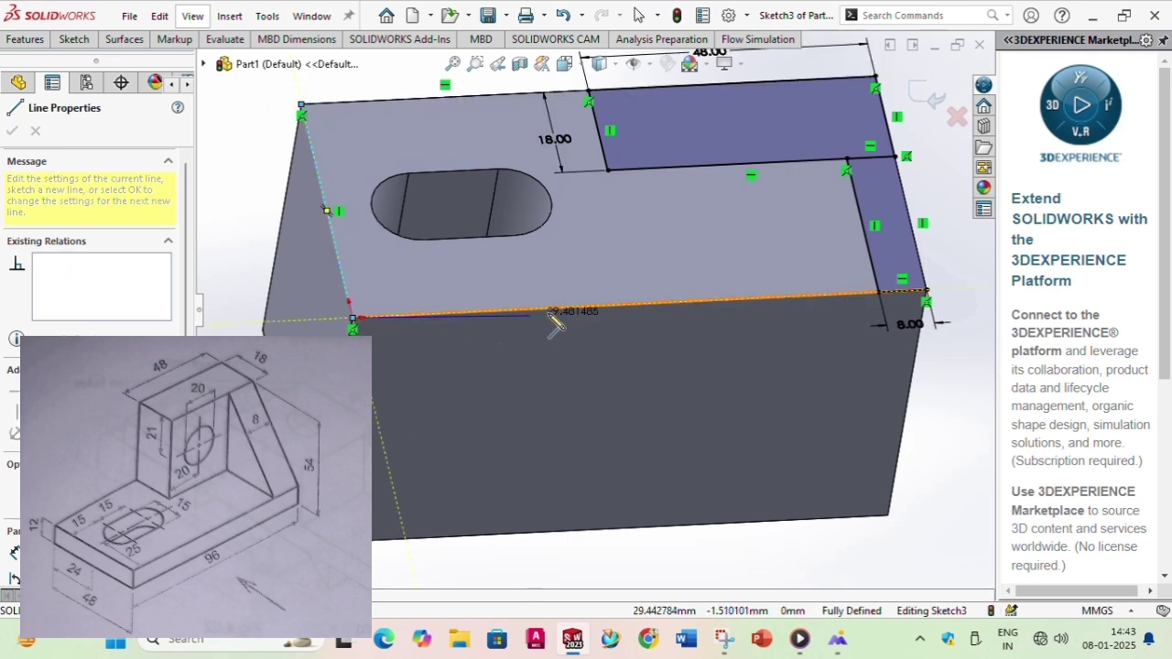
click(878, 295)
Continue the lines along the rib and block rectangles and back to the far corner, closing the L-shaped outline around the slot.
click(846, 161)
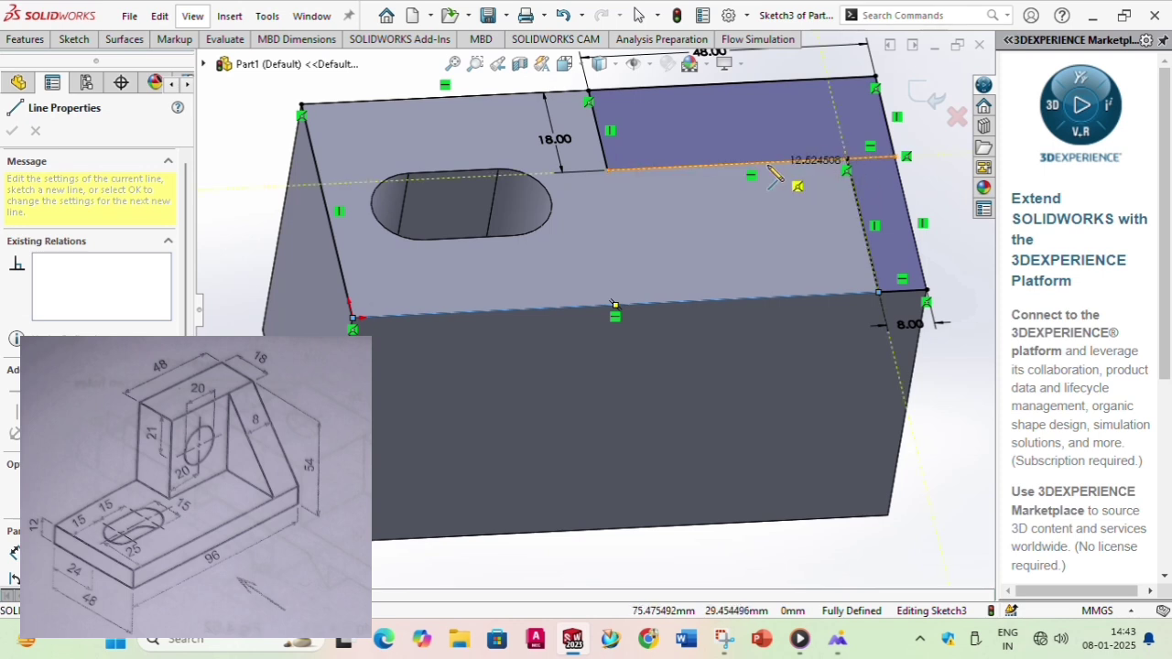
click(607, 170)
click(589, 99)
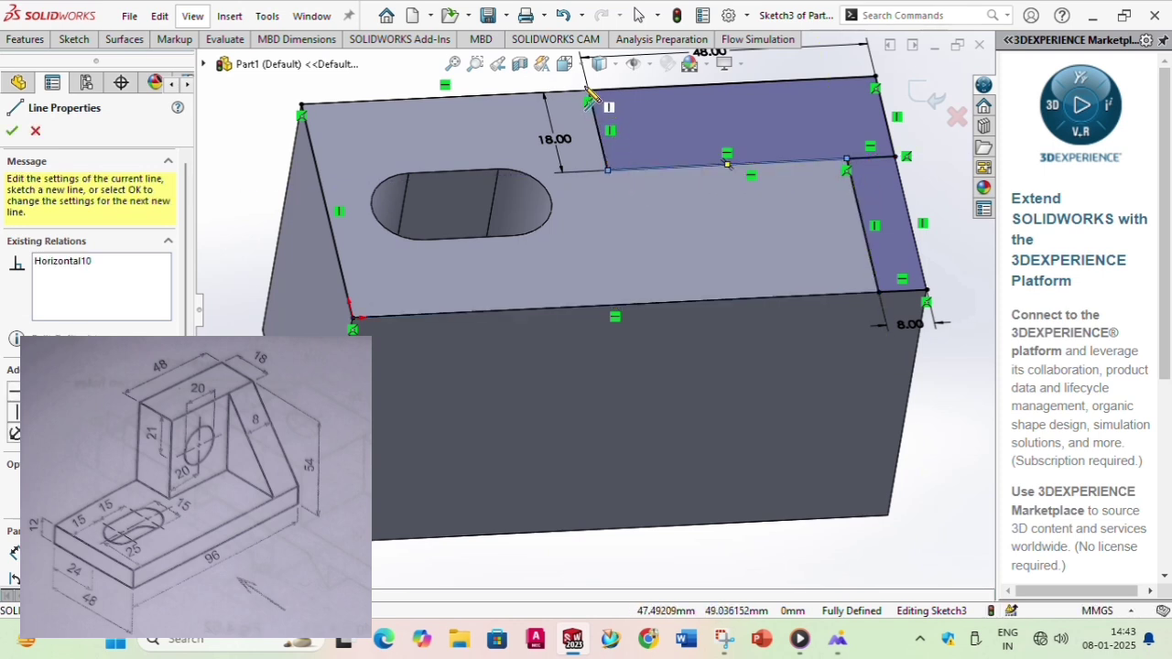
click(587, 86)
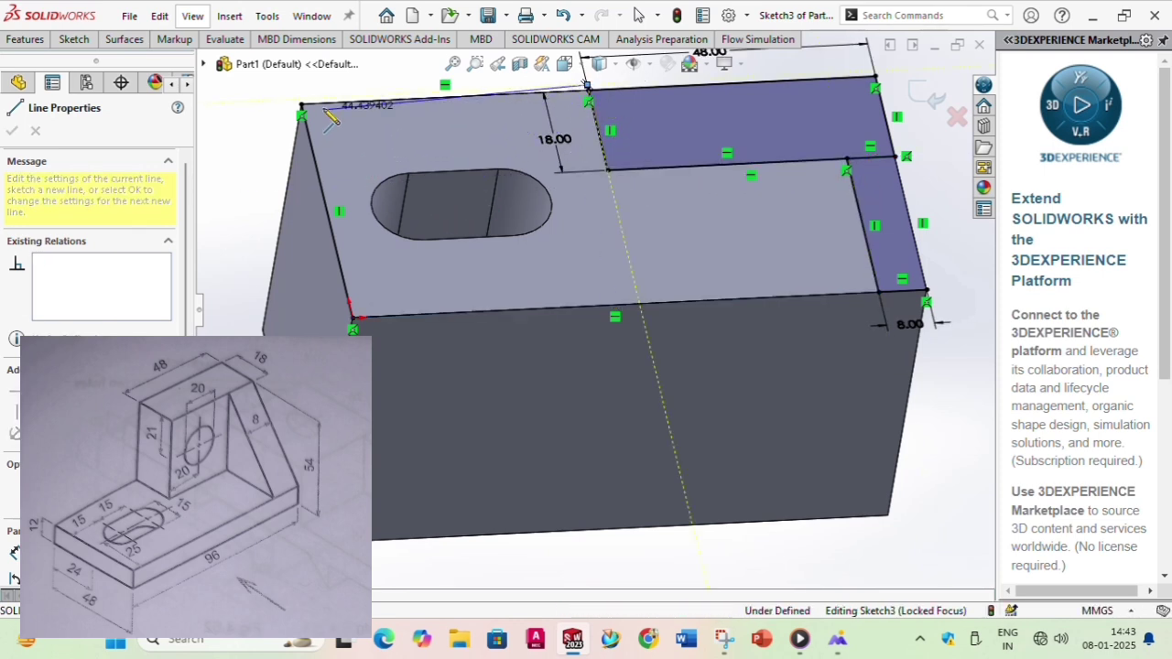
click(299, 109)
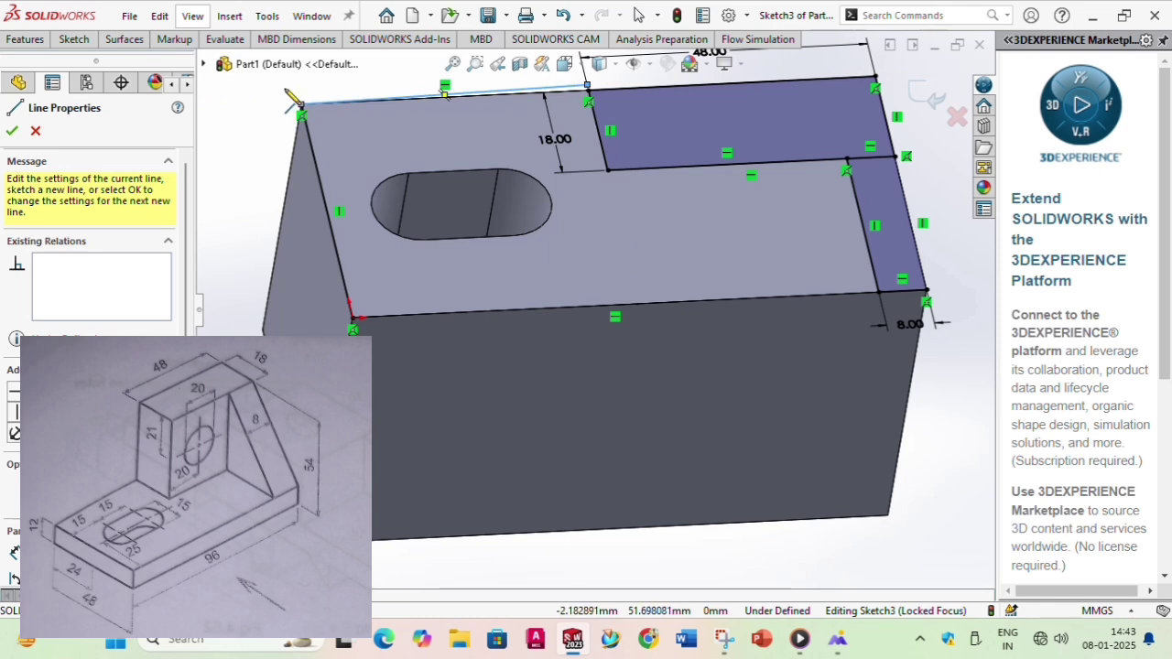
right_click(297, 103)
click(296, 102)
click(27, 39)
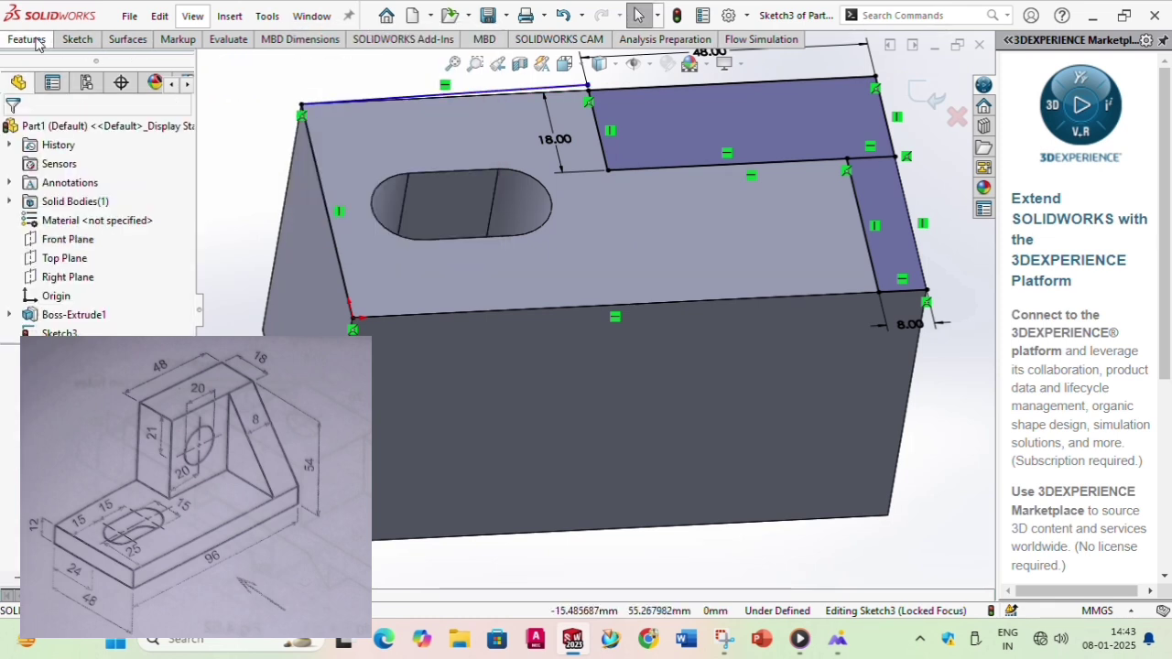
click(30, 69)
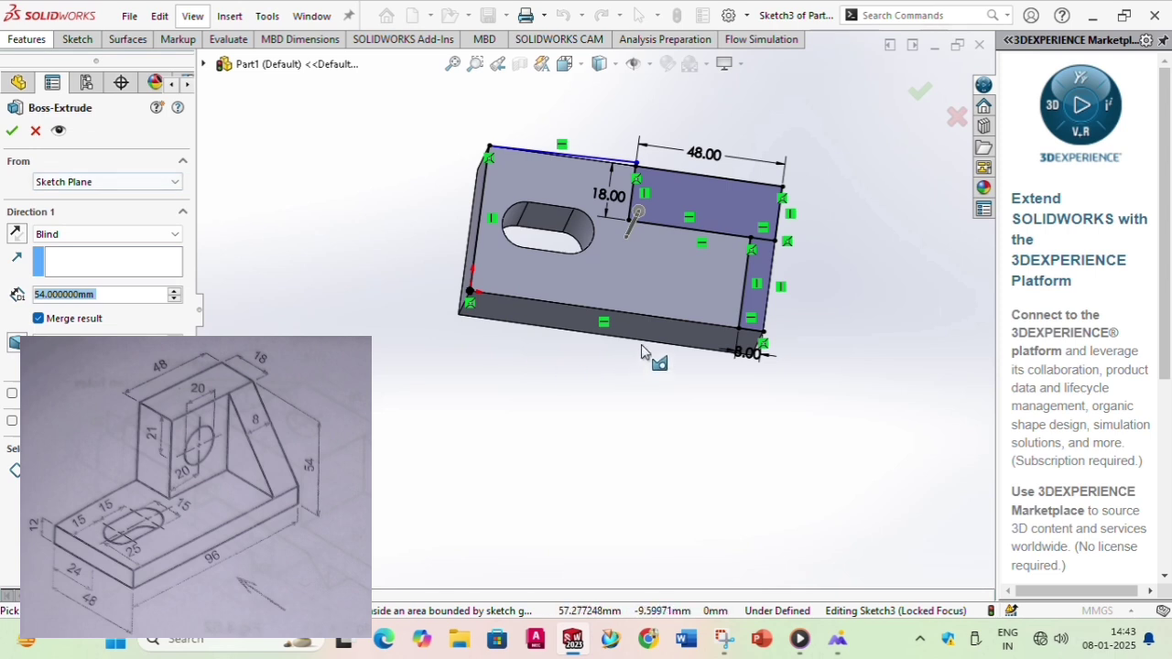
click(693, 267)
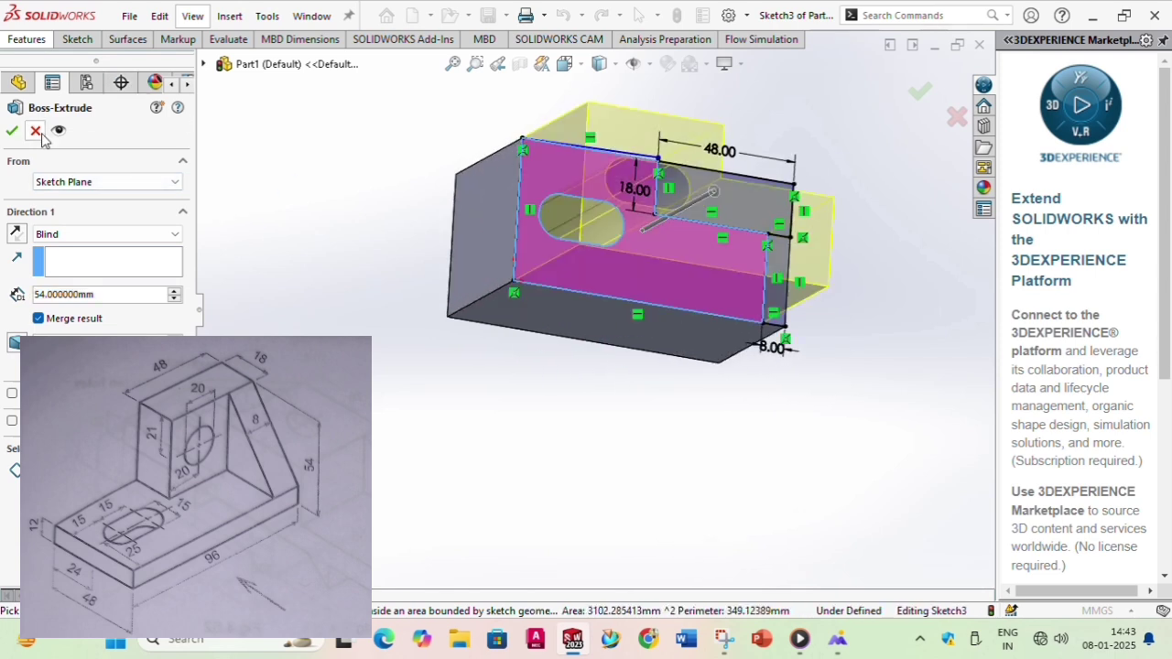
click(34, 132)
Cut the L-shaped region around the slot 42 mm deep into the solid with Extruded Cut, leaving the block and rib standing.
click(26, 39)
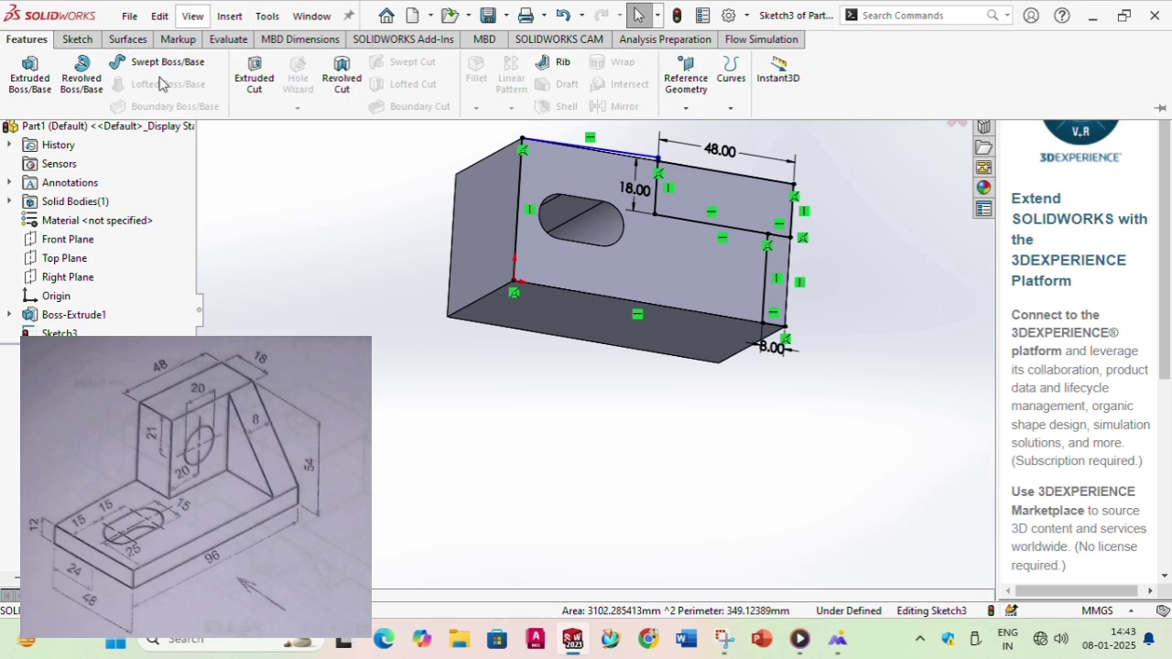
click(256, 80)
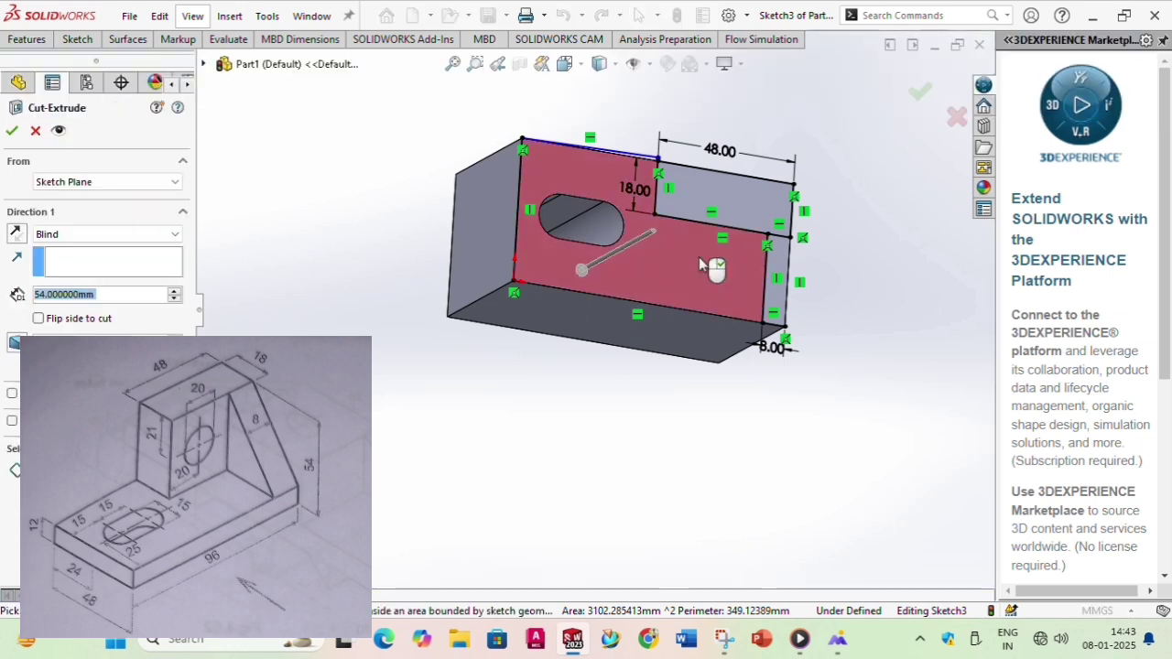
click(700, 264)
middle_drag(699, 265, 631, 135)
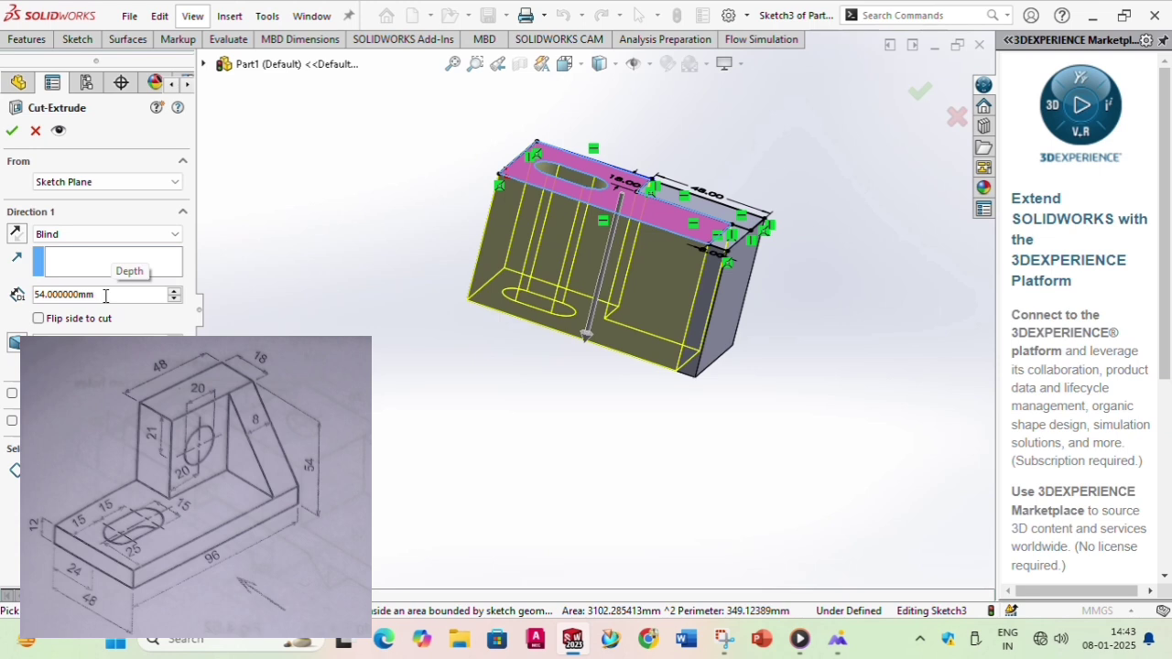
double_click(98, 293)
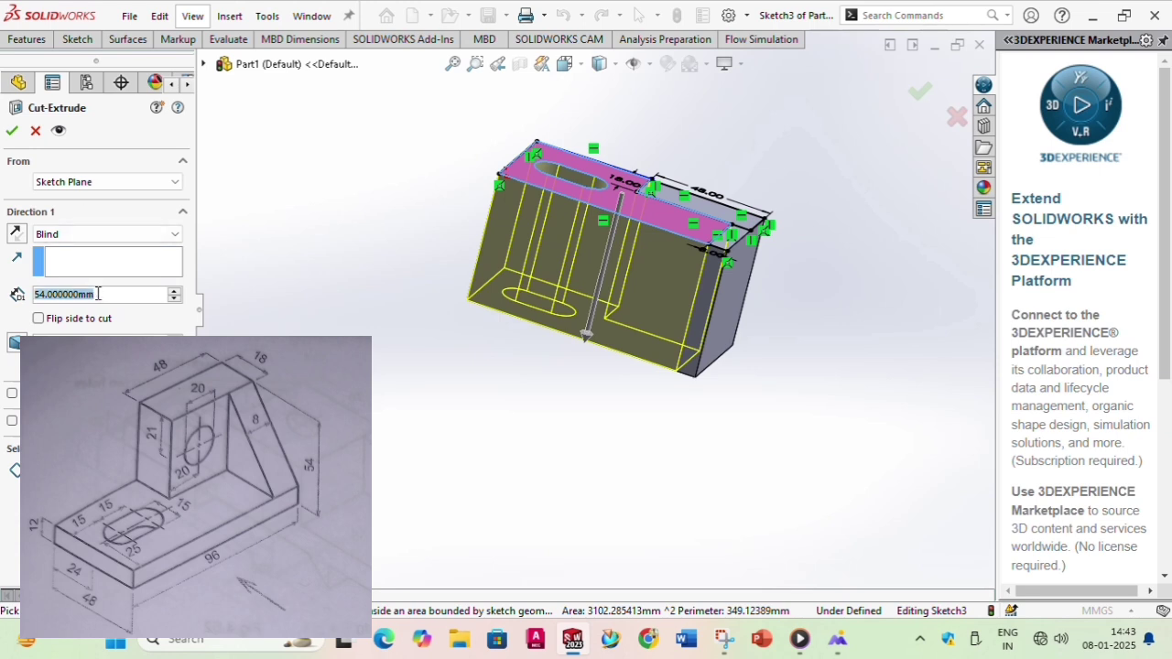
text(42)
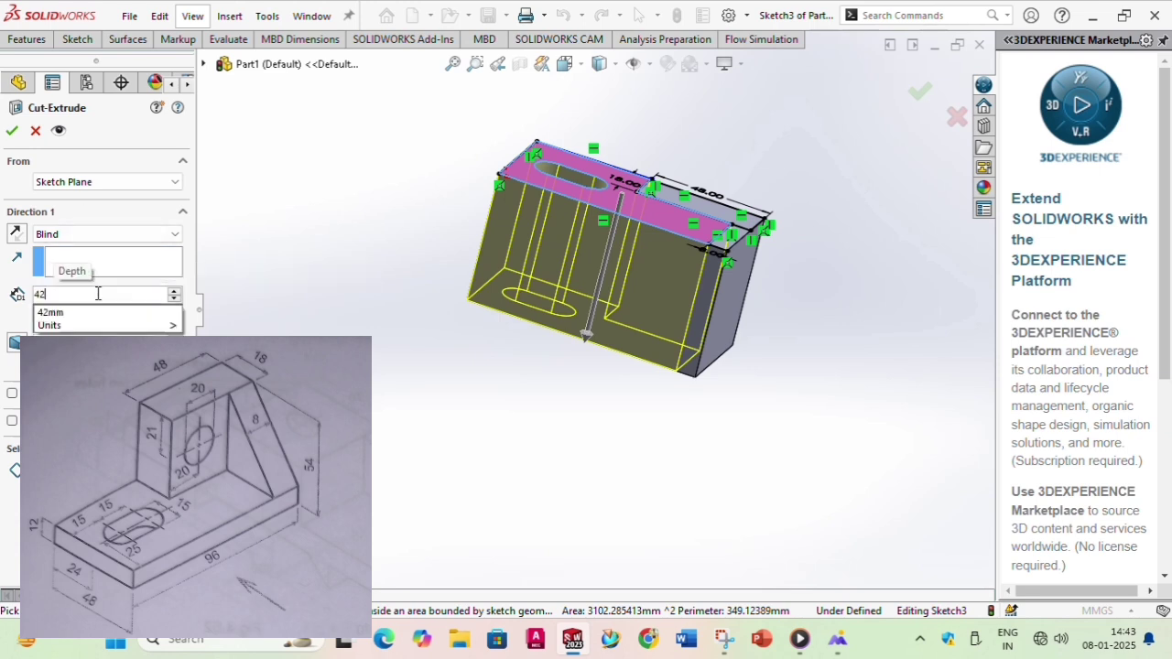
key(Return)
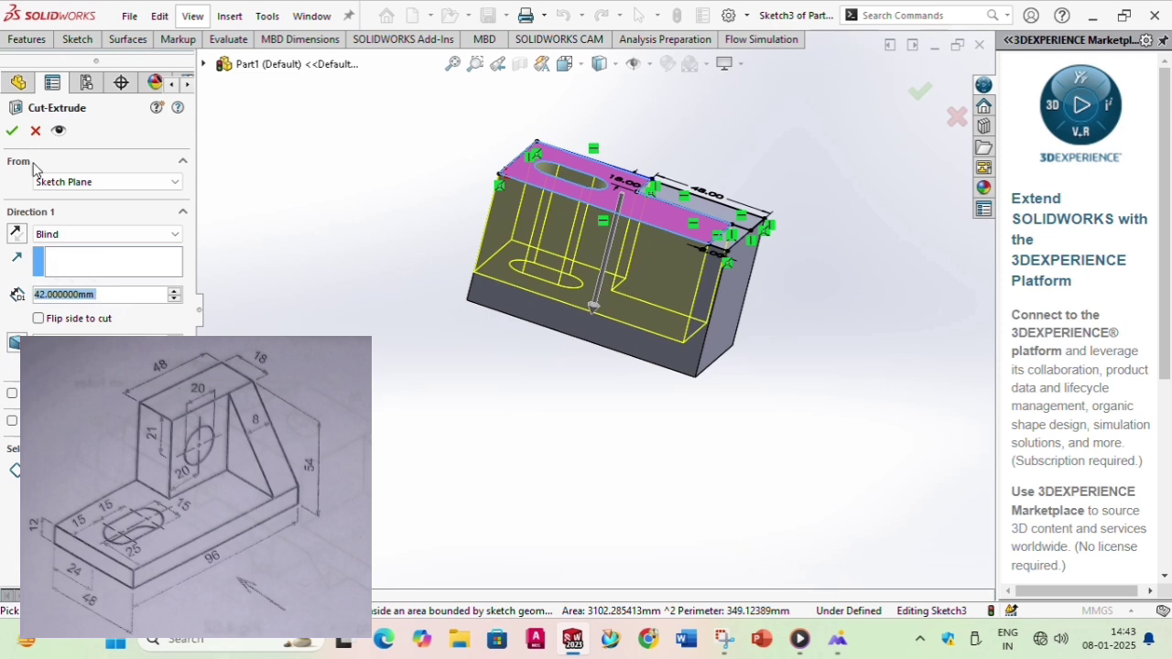
click(12, 133)
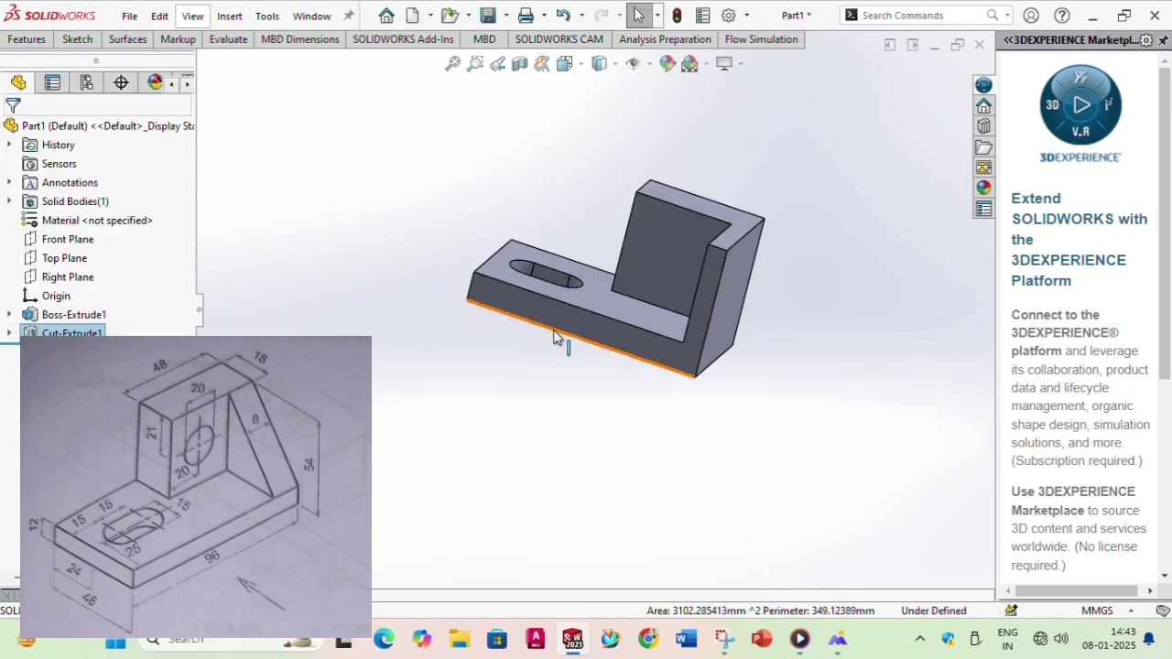
Inspect the cut bracket from several angles, check the hole and rib dimensions on the drawing in WPS Photos, and return to SOLIDWORKS.
middle_drag(557, 335, 581, 472)
middle_drag(556, 386, 525, 375)
scroll(533, 348, up, 2)
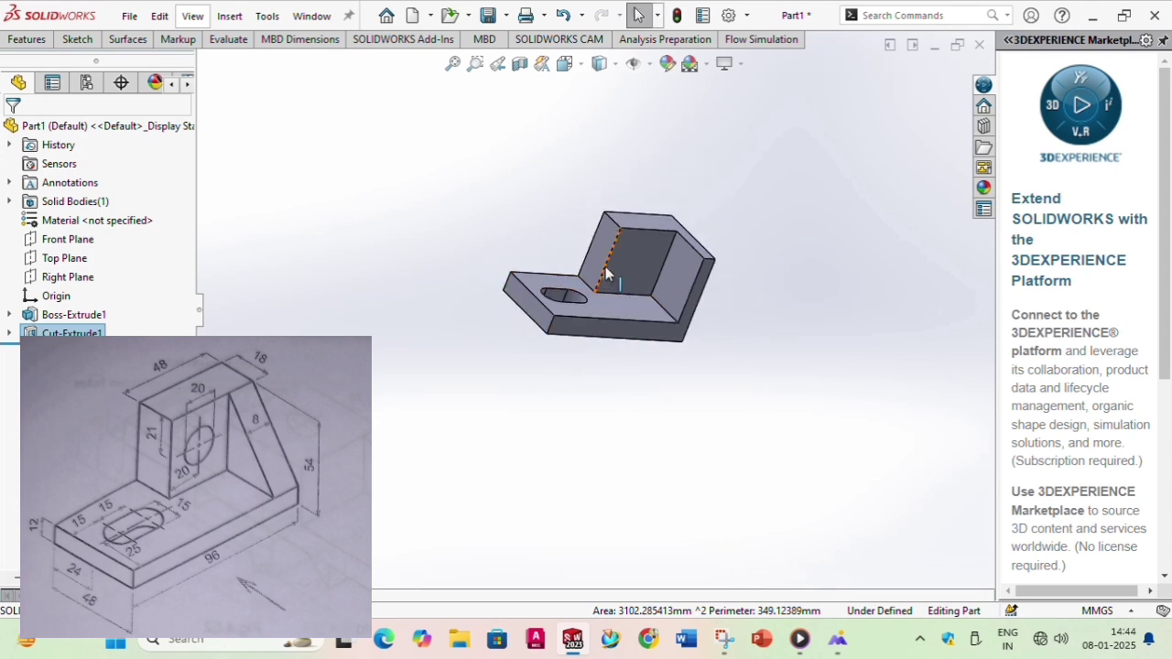
scroll(606, 272, down, 3)
middle_drag(639, 338, 646, 362)
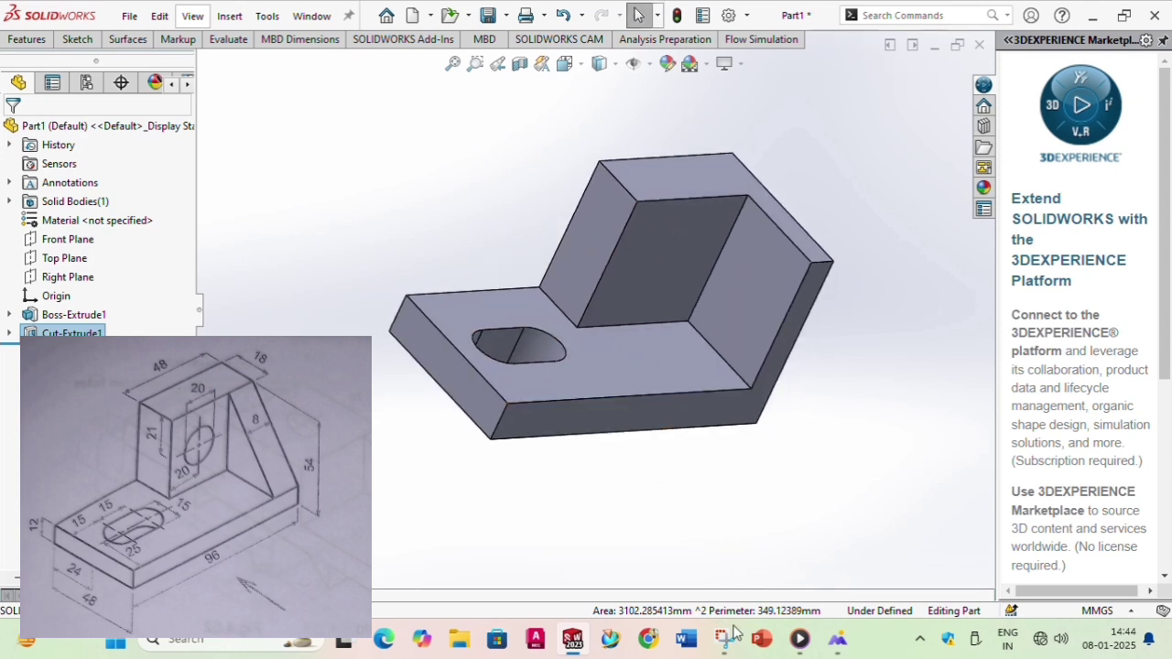
mouse_move(839, 646)
click(845, 533)
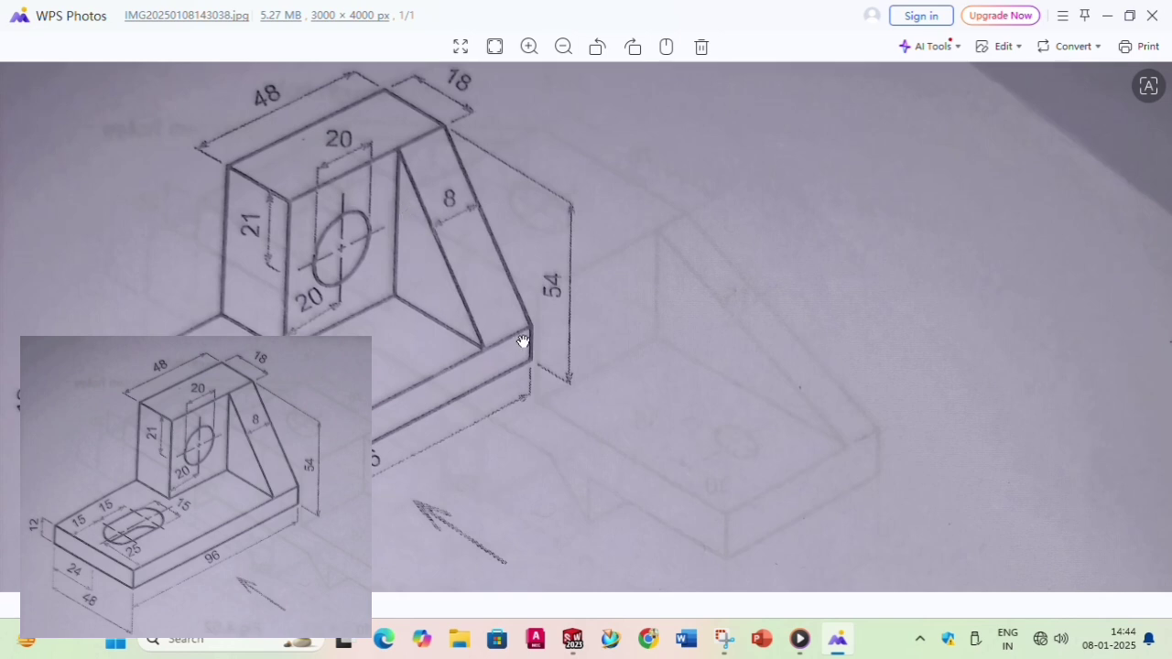
drag(342, 306, 297, 277)
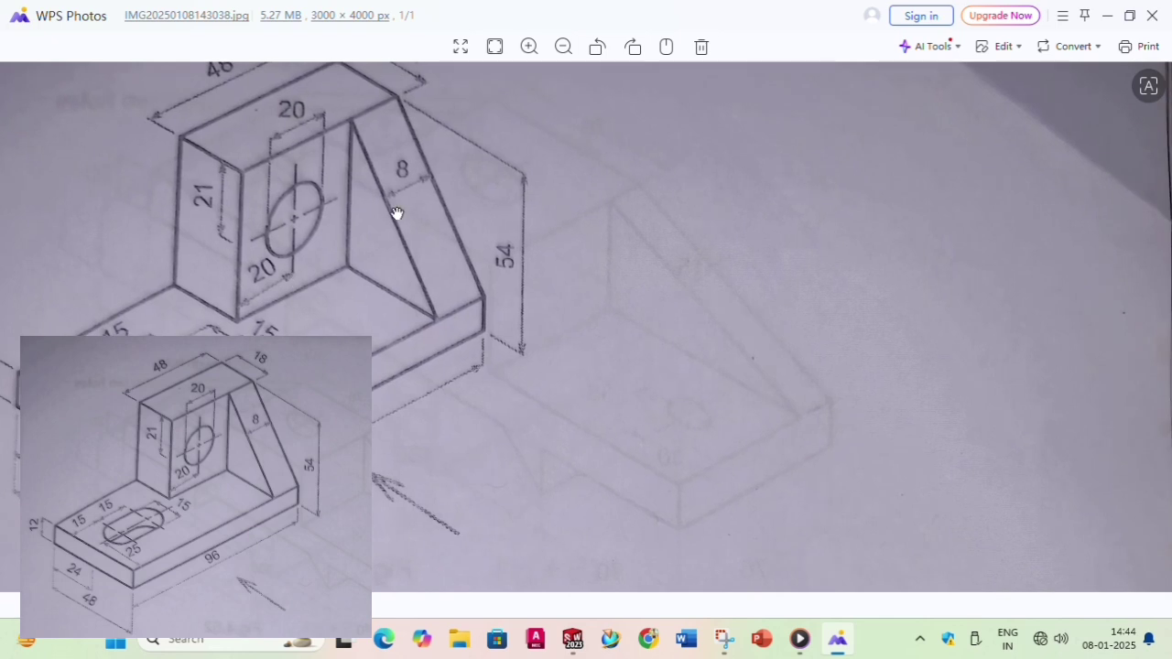
drag(397, 214, 380, 207)
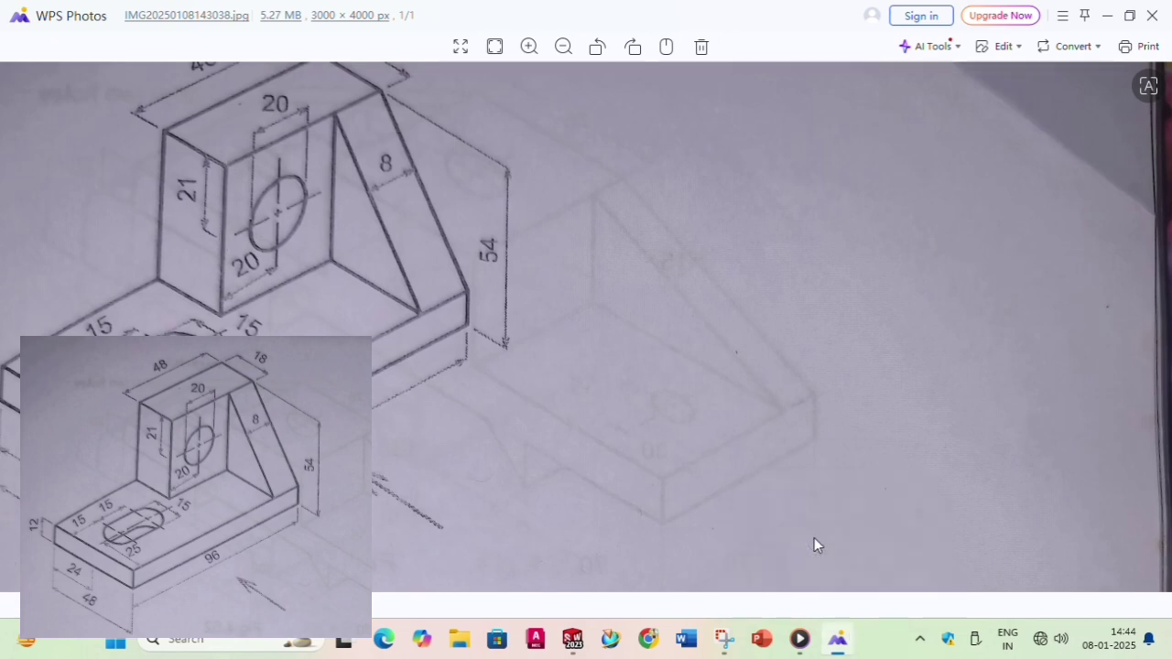
mouse_move(572, 638)
click(578, 566)
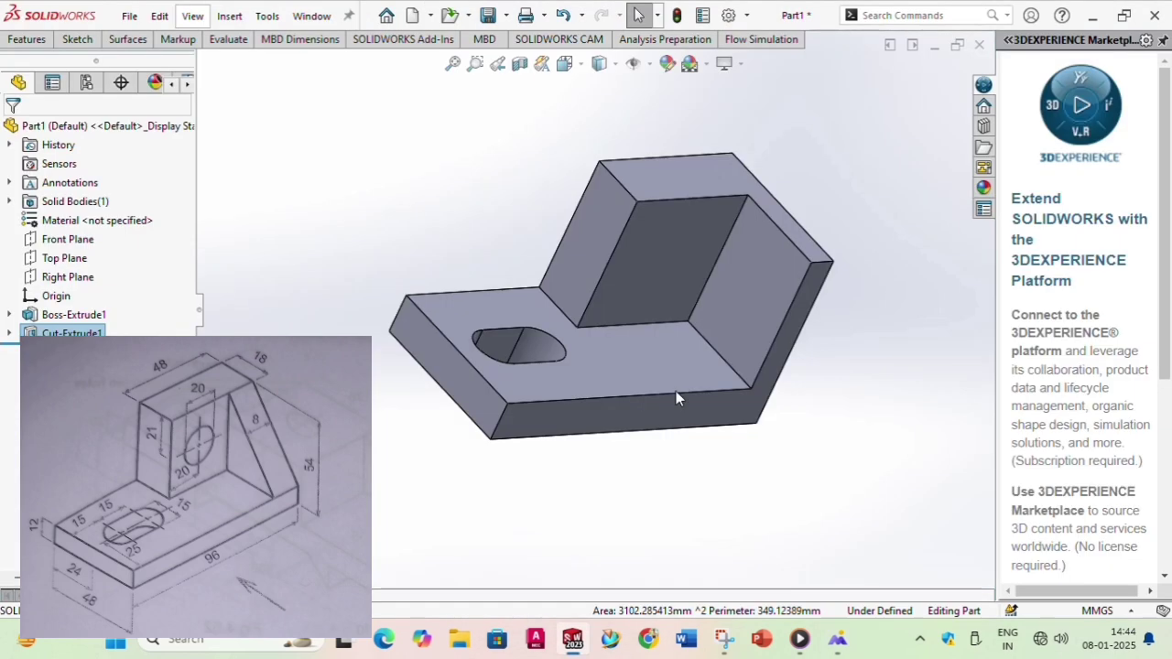
Start a sketch on the upright block's front face and draw a vertical line down its free side edge from the upper corner.
click(653, 236)
click(723, 186)
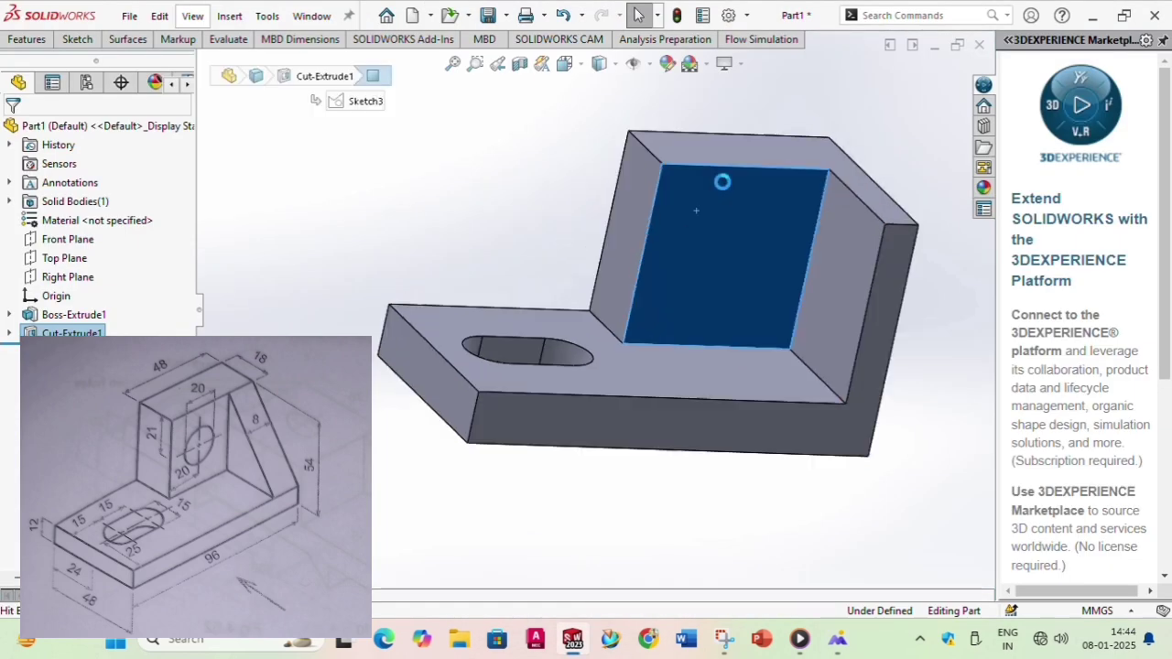
click(73, 39)
click(114, 61)
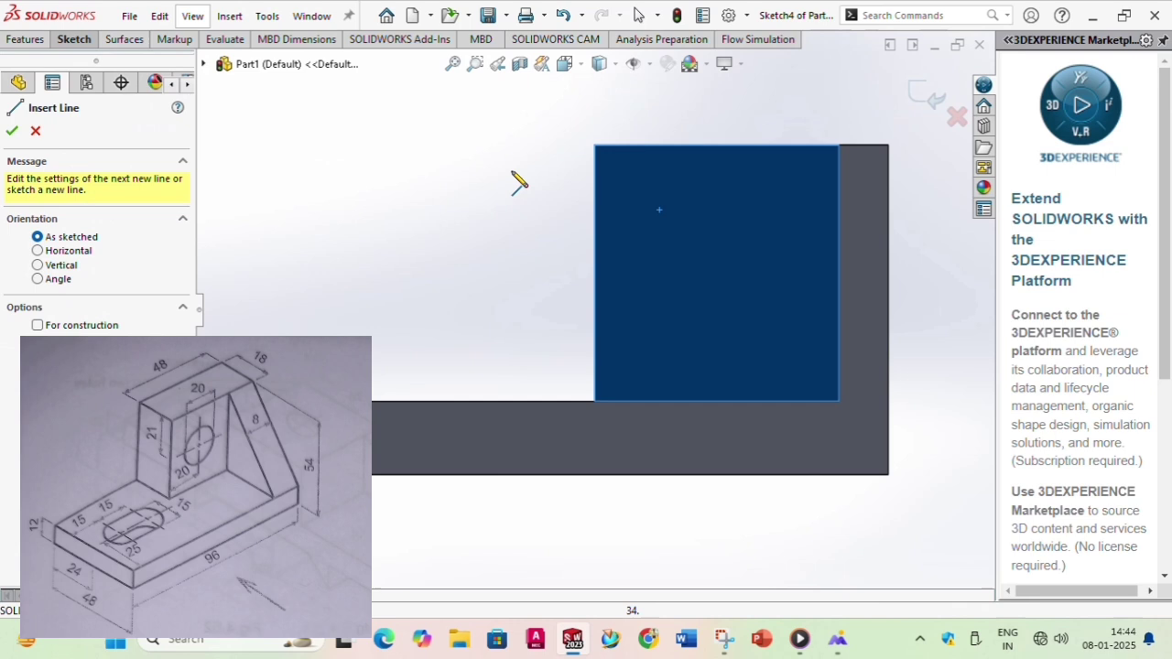
click(595, 145)
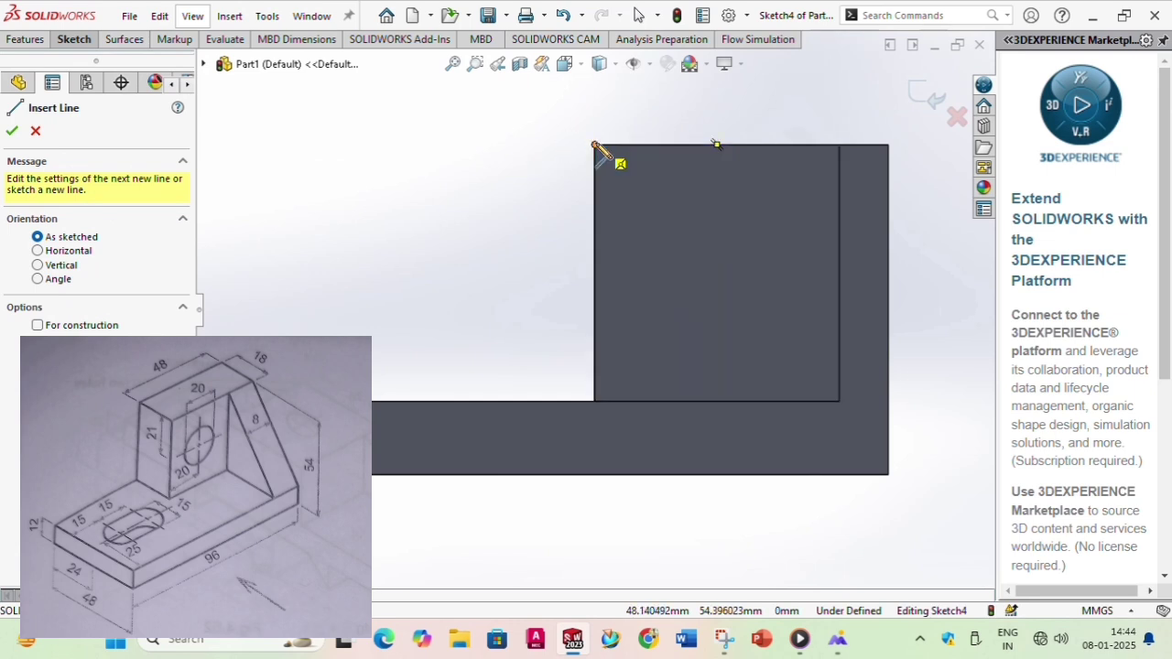
click(595, 293)
Set the length of the vertical line on the block's free side edge to 21 mm.
click(72, 39)
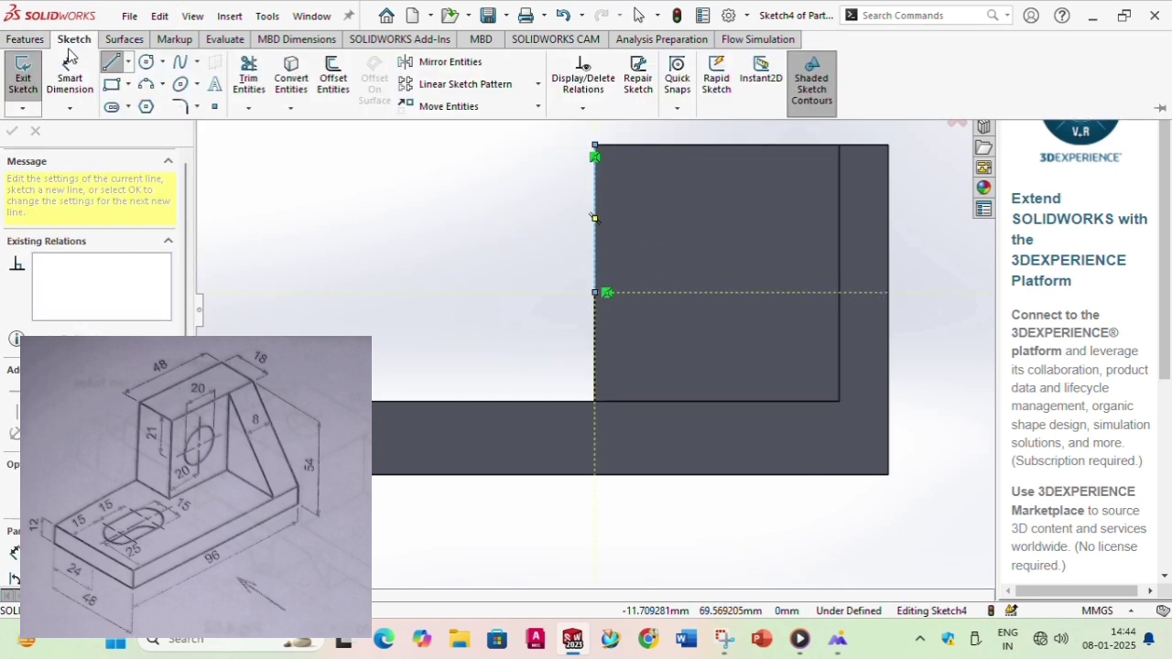
click(76, 73)
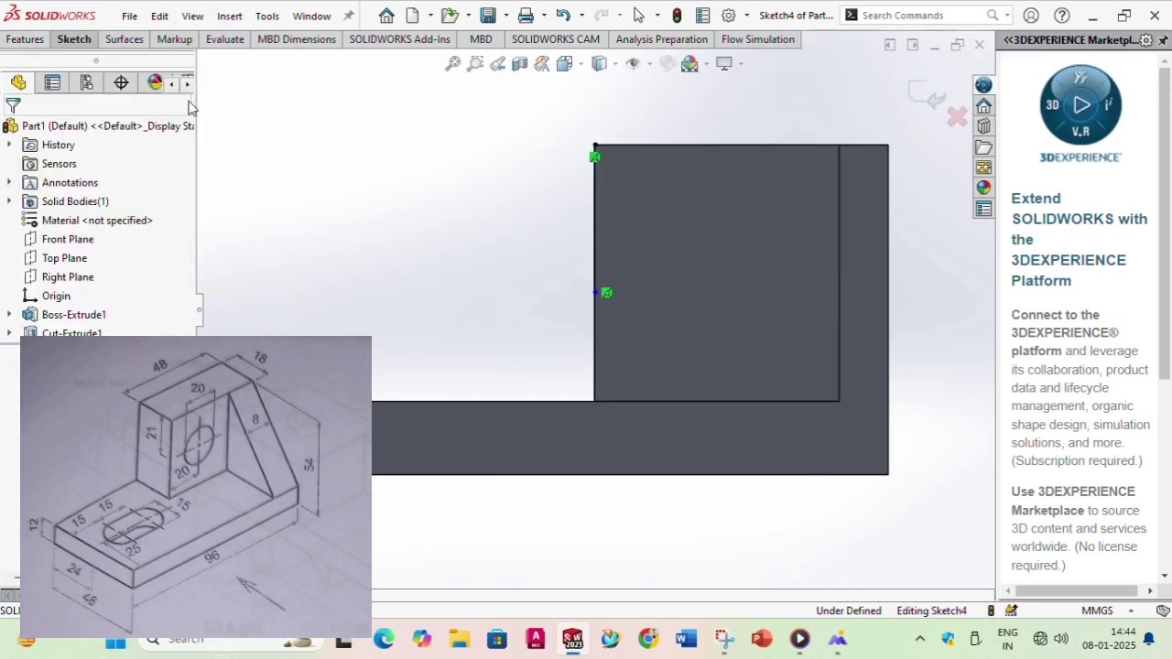
click(592, 236)
click(535, 224)
text(21)
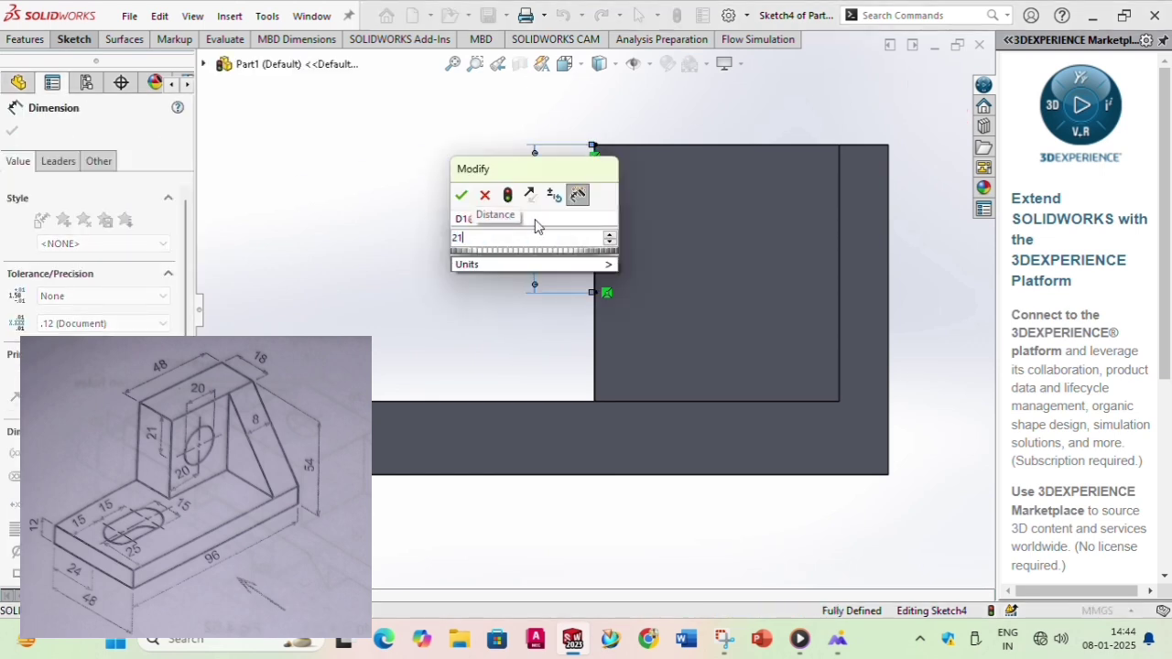
key(Return)
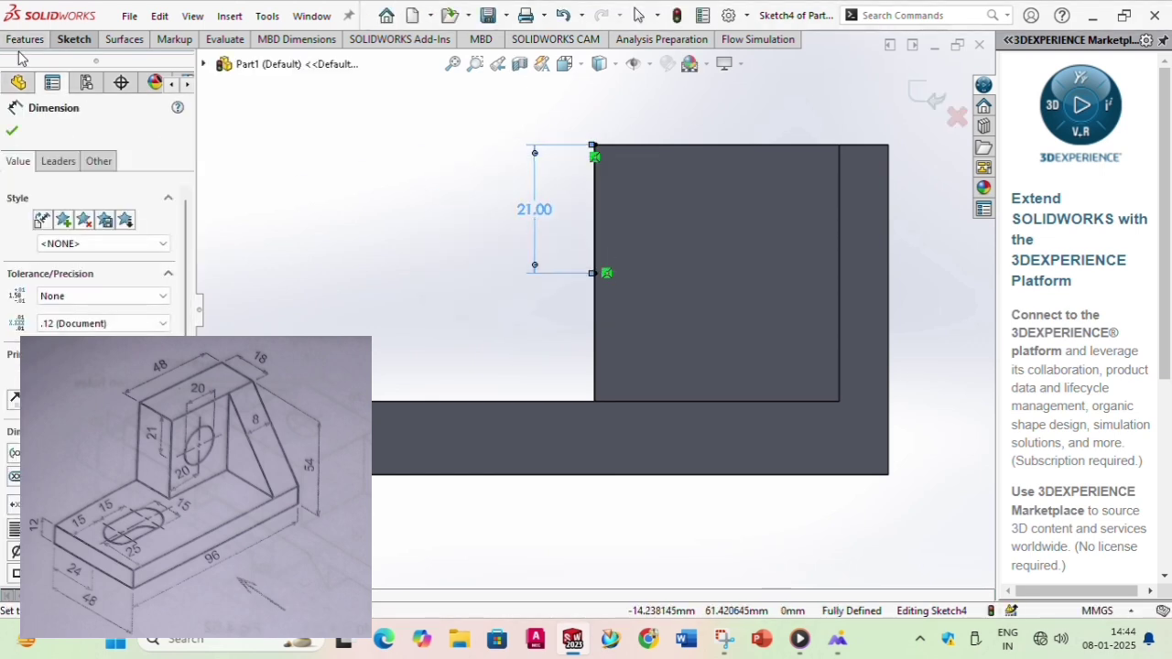
click(9, 134)
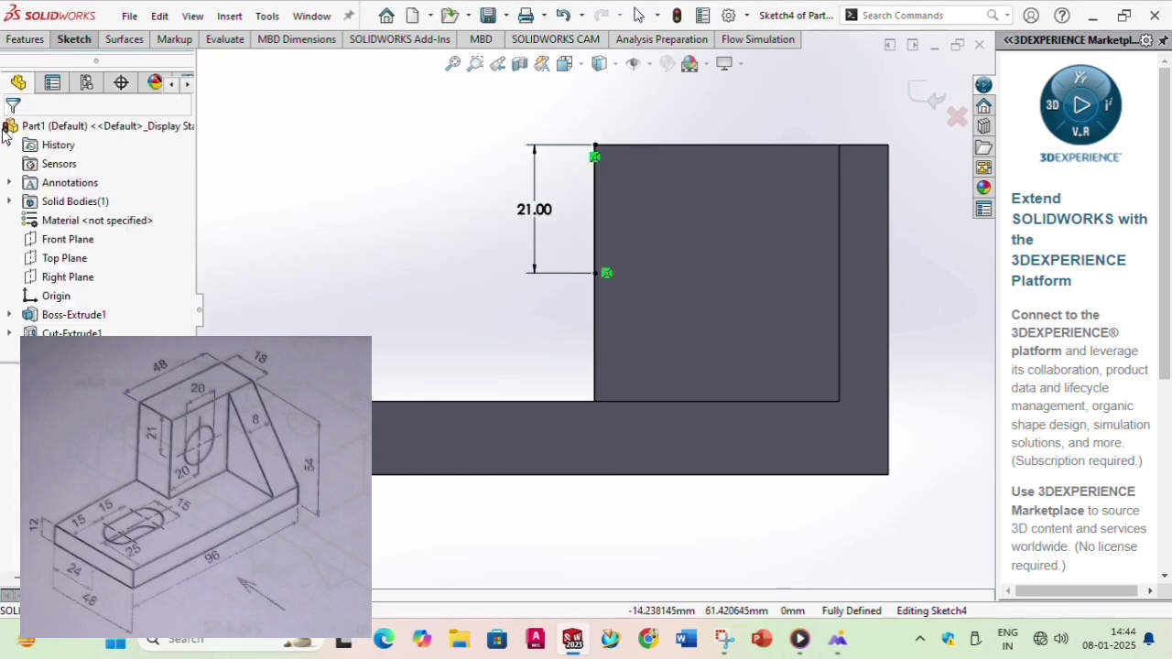
Draw a vertical centerline through the midpoint of the block face's upper edge, extending past the bracket's top and base.
click(74, 39)
click(129, 62)
click(151, 102)
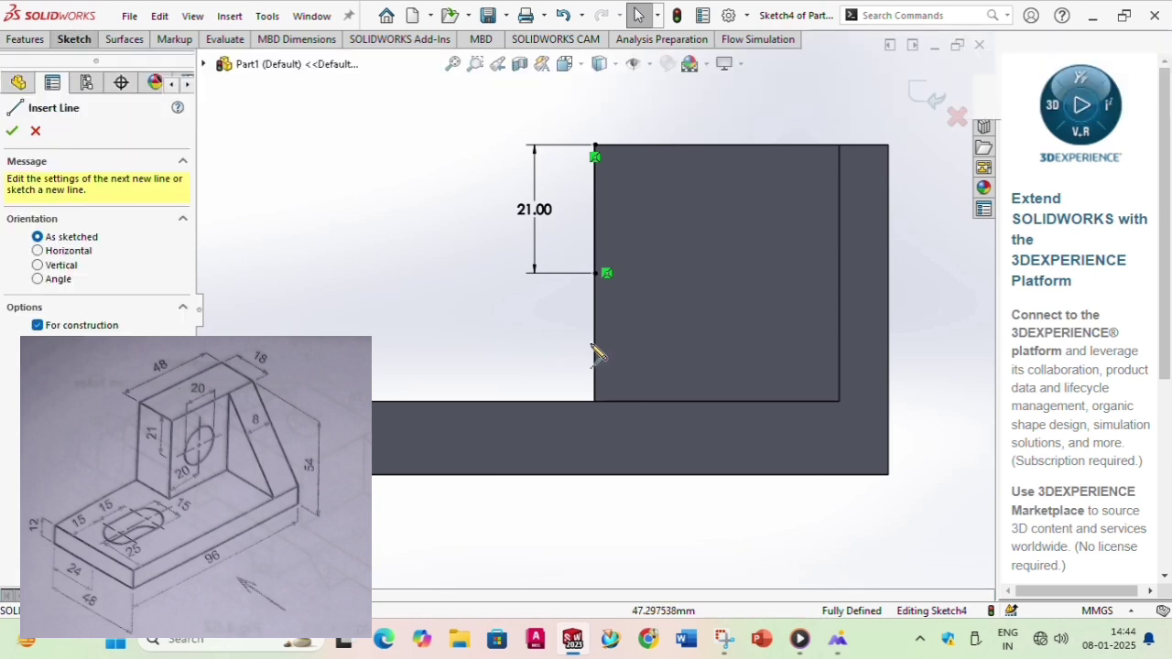
click(717, 144)
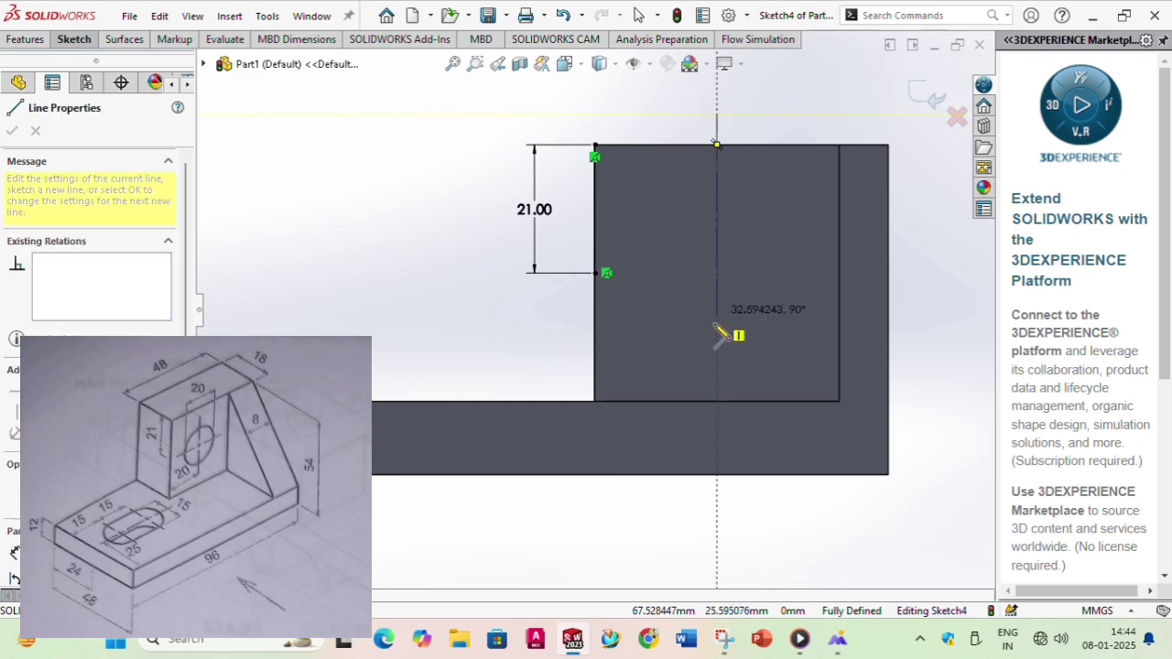
click(717, 524)
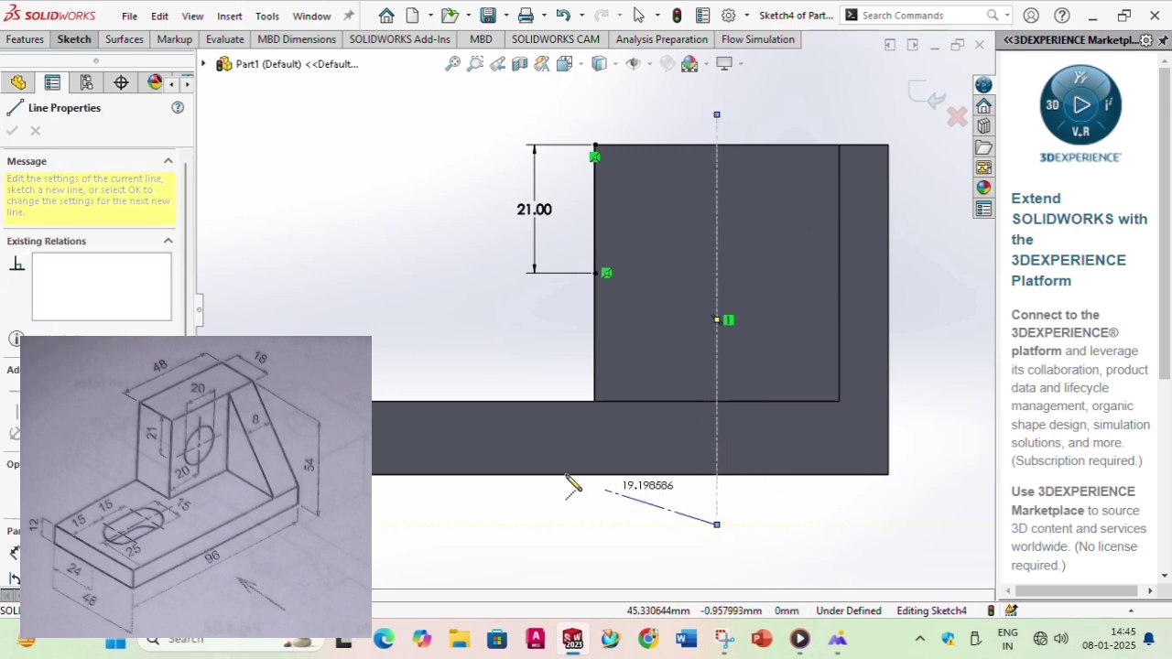
Sketch a circle of about 15 mm radius on the centerline, its center level with the lower end of the 21 mm line.
click(71, 41)
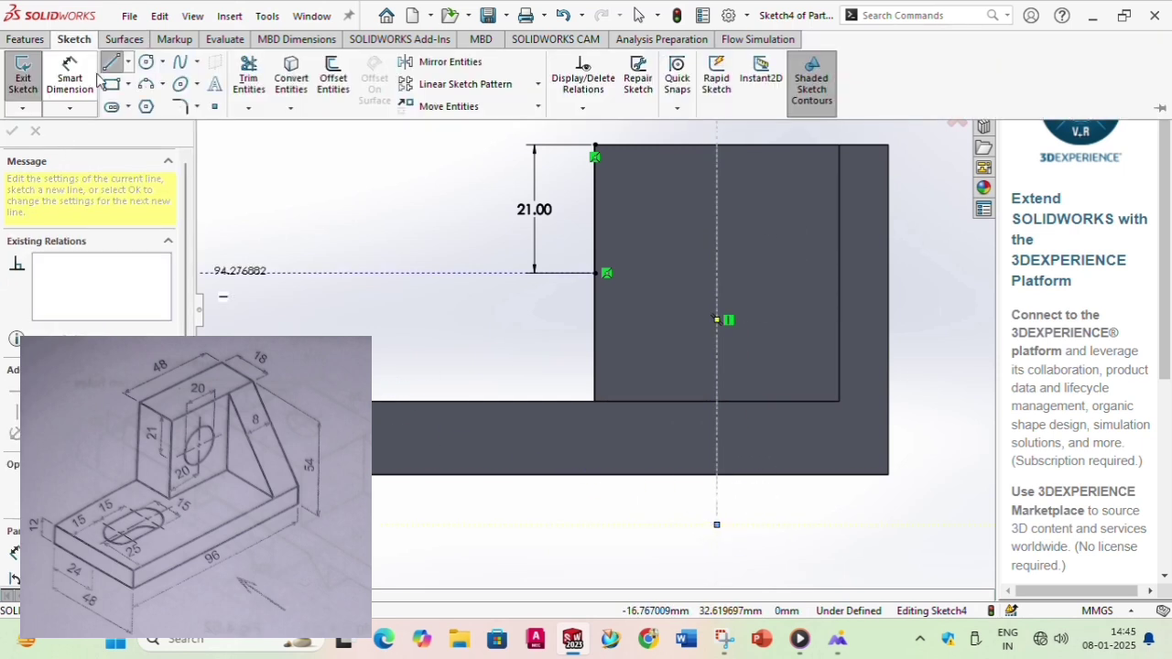
click(145, 62)
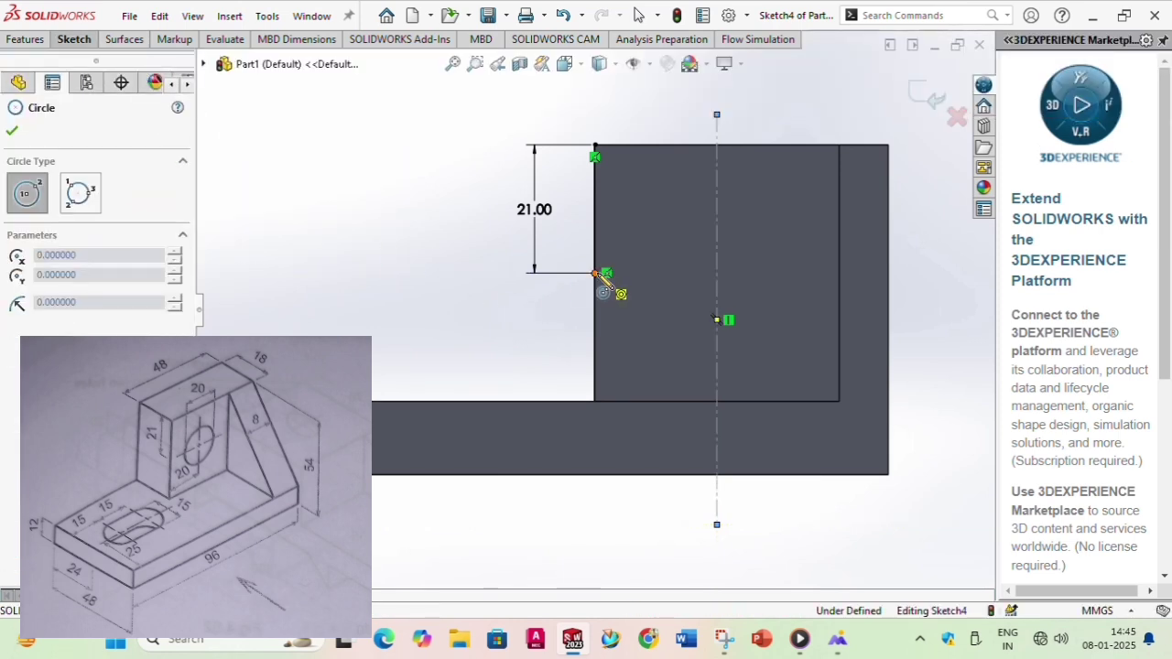
click(717, 274)
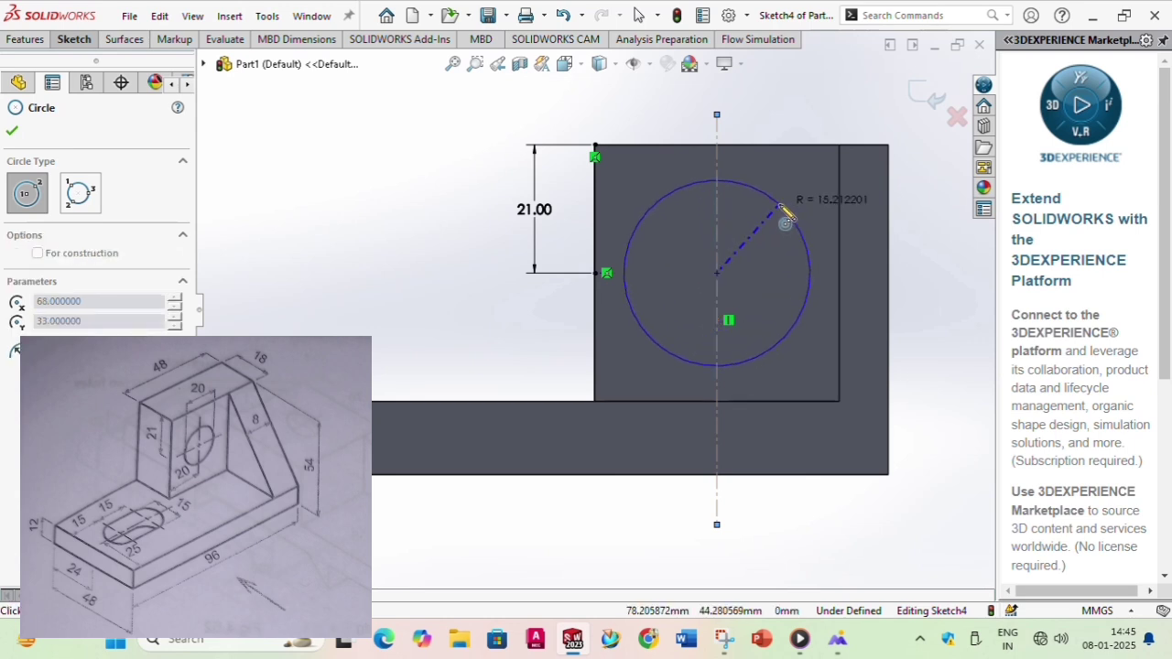
click(780, 207)
click(13, 131)
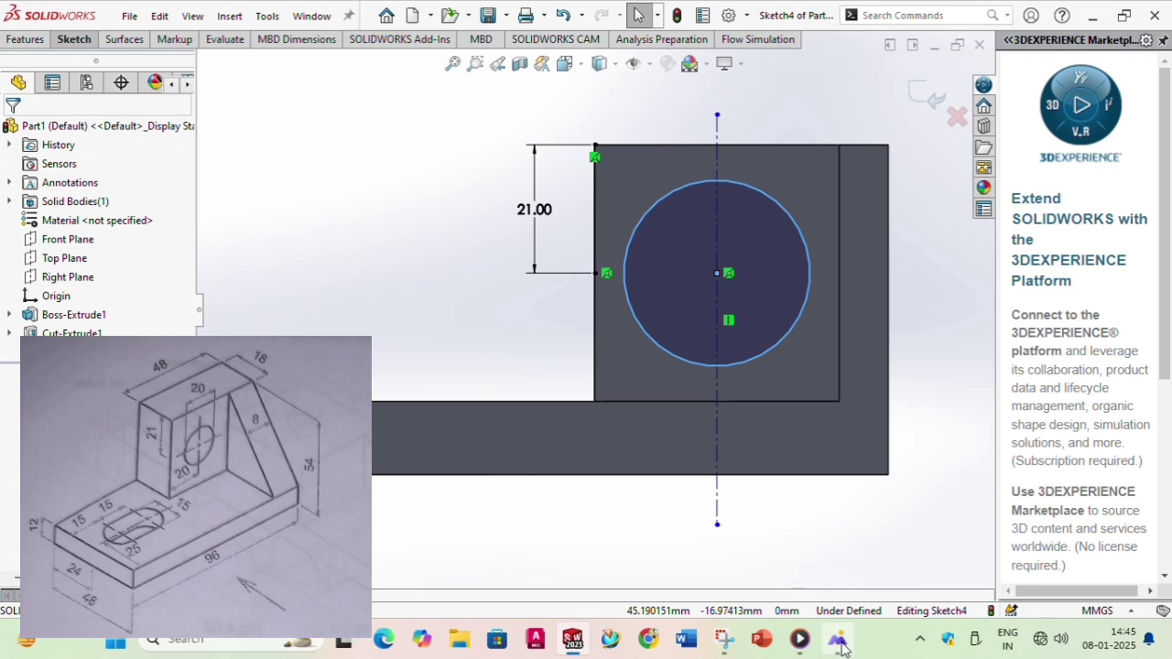
Check the hole size on the drawing in WPS Photos, return to SOLIDWORKS and set the circle's diameter to 20 mm.
mouse_move(837, 638)
click(846, 575)
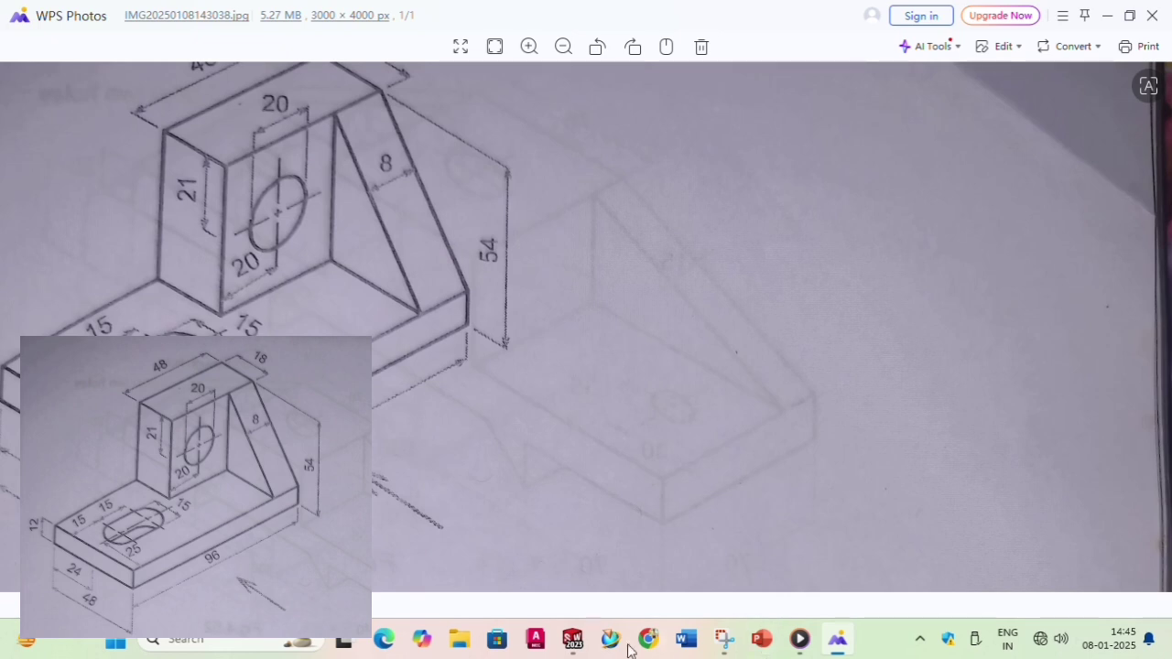
mouse_move(572, 638)
click(589, 561)
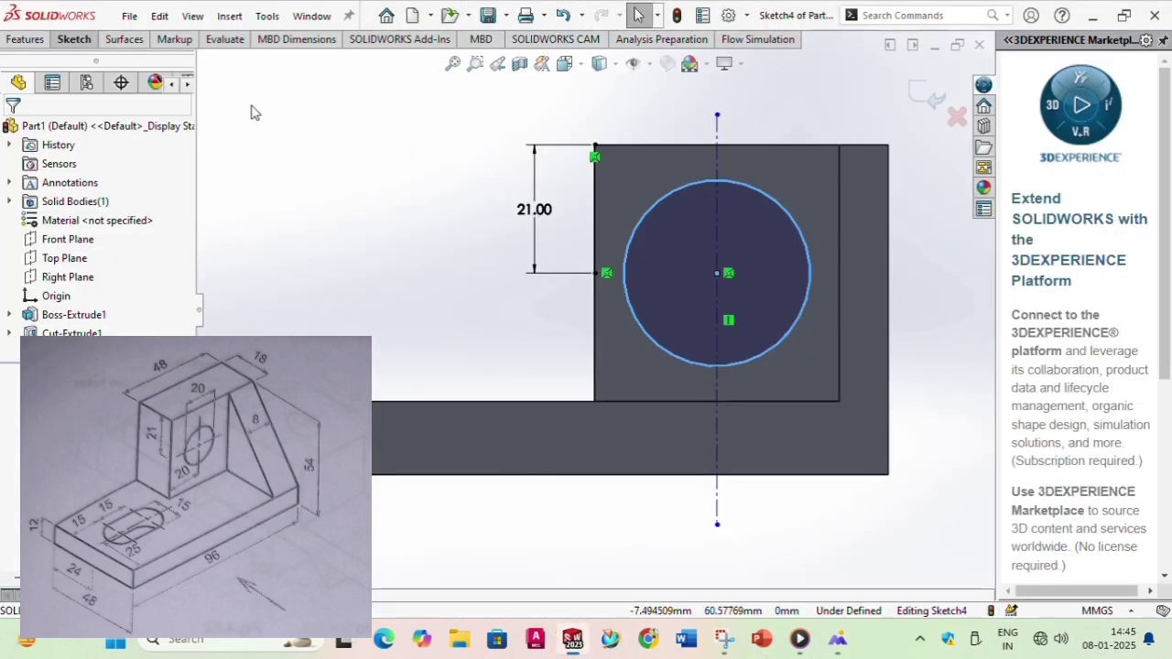
click(74, 39)
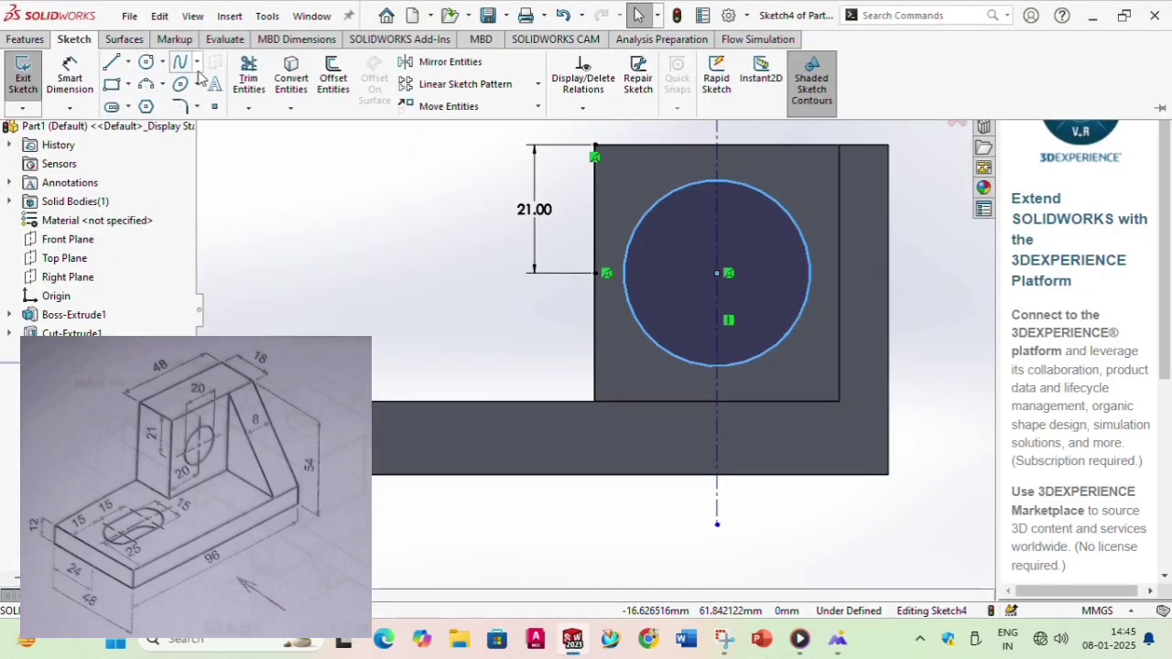
click(71, 81)
click(660, 209)
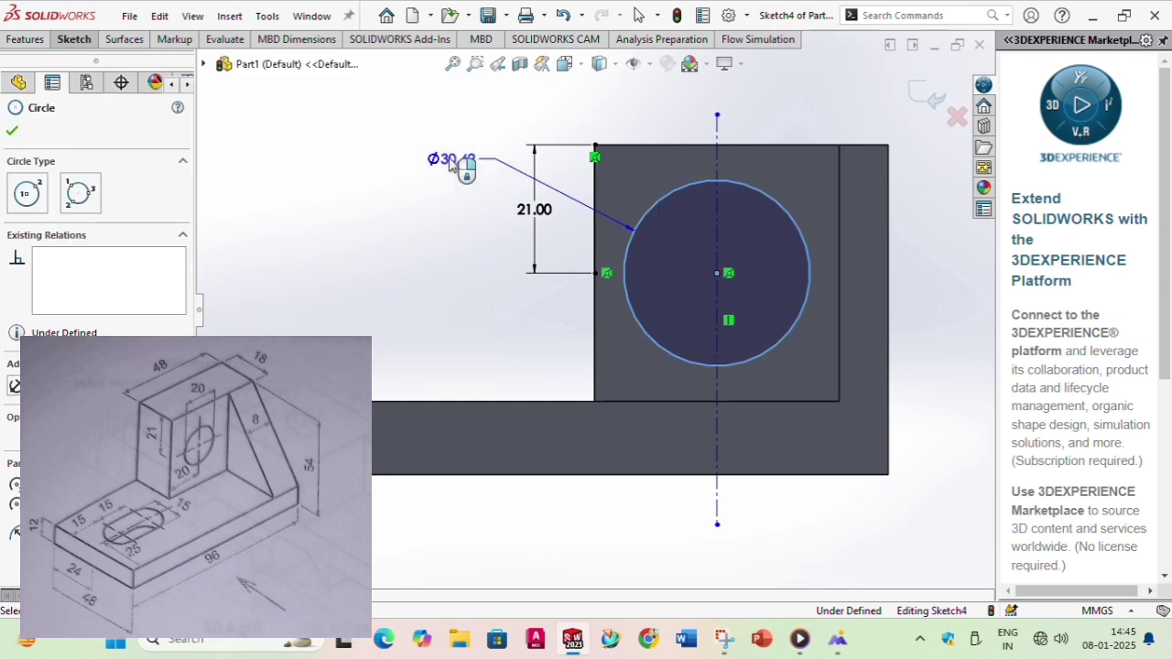
click(455, 163)
text(20)
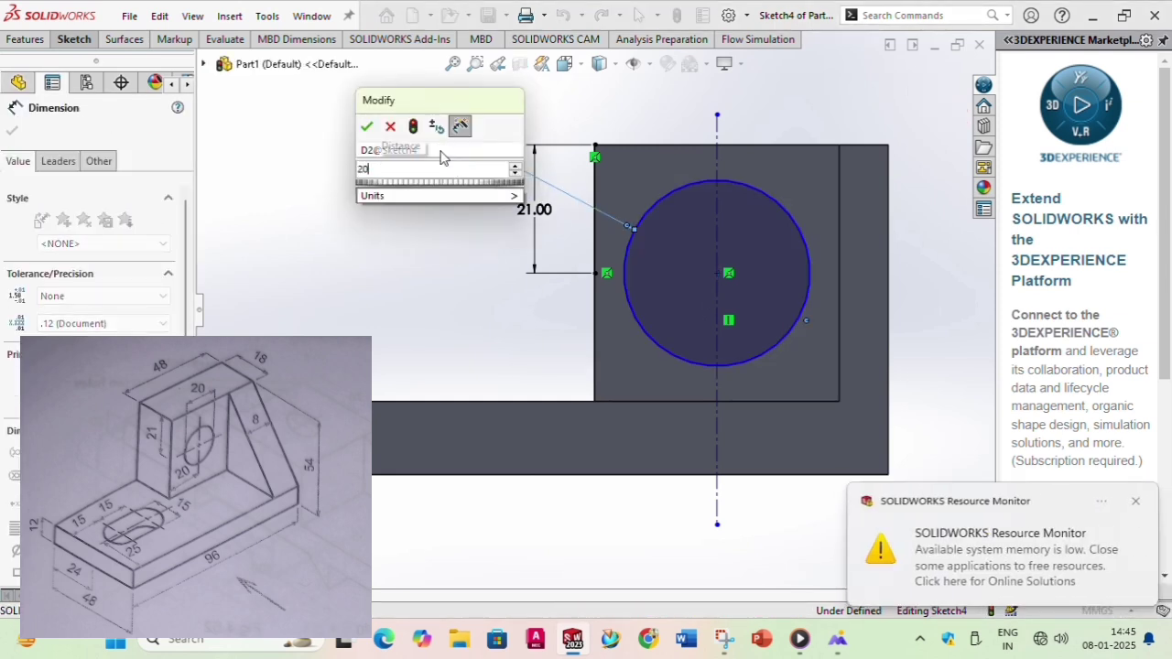
key(Return)
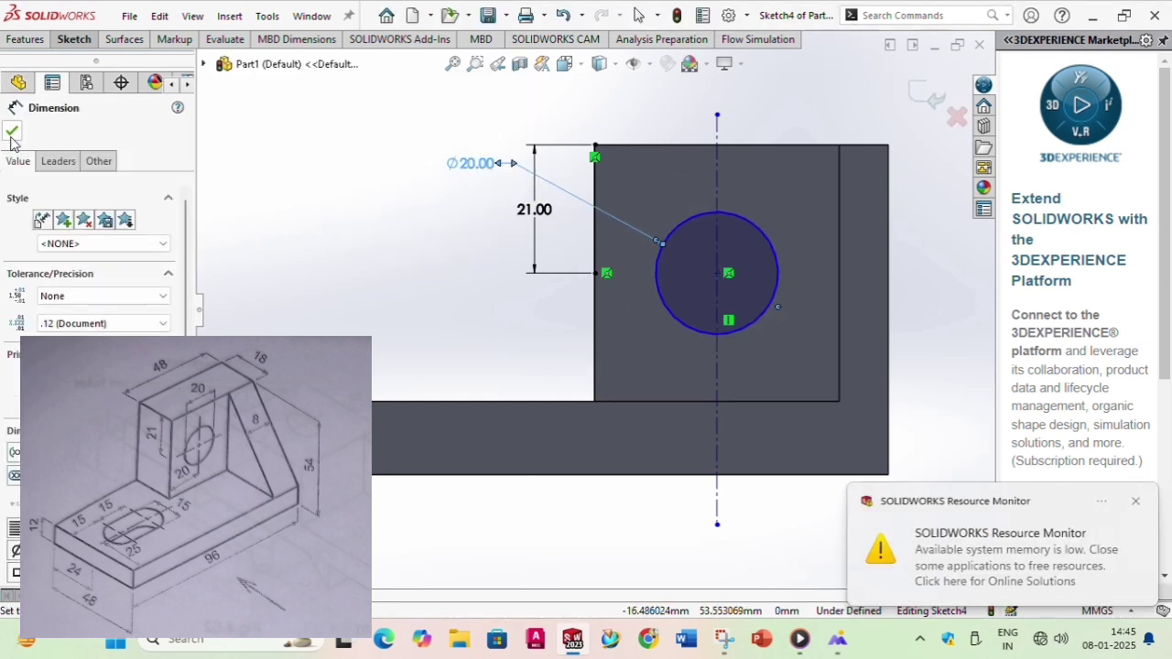
key(Escape)
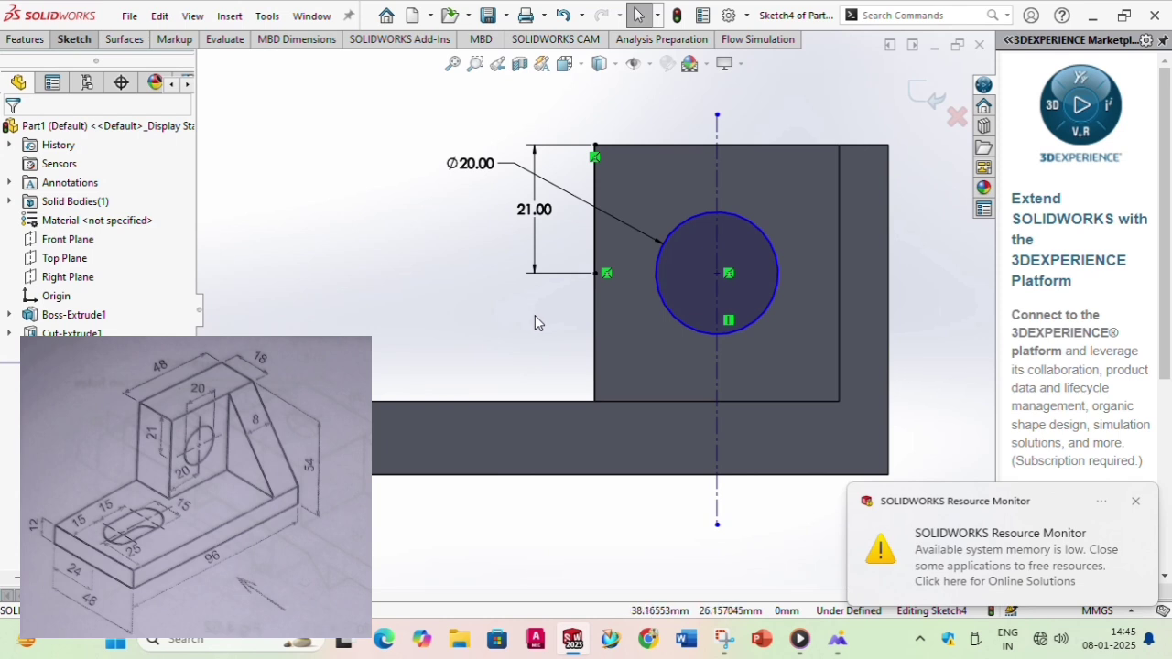
View the bracket in isometric, compare its rib with the drawing in WPS Photos, and return to SOLIDWORKS to inspect the rib's inner face.
key(ctrl+7)
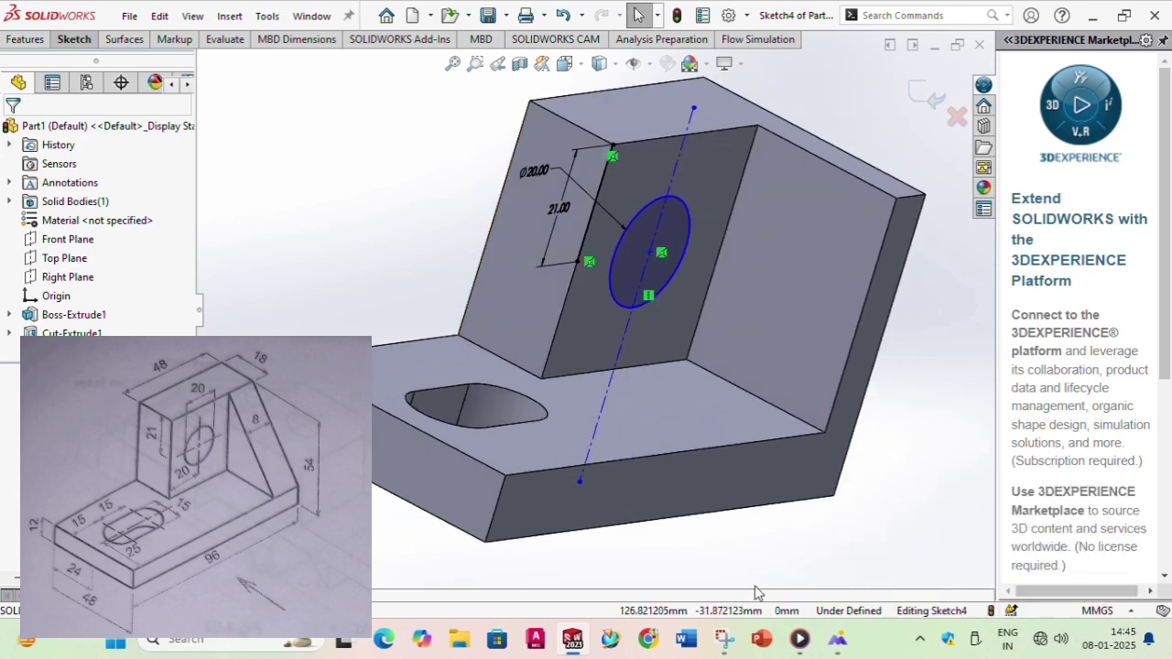
click(837, 639)
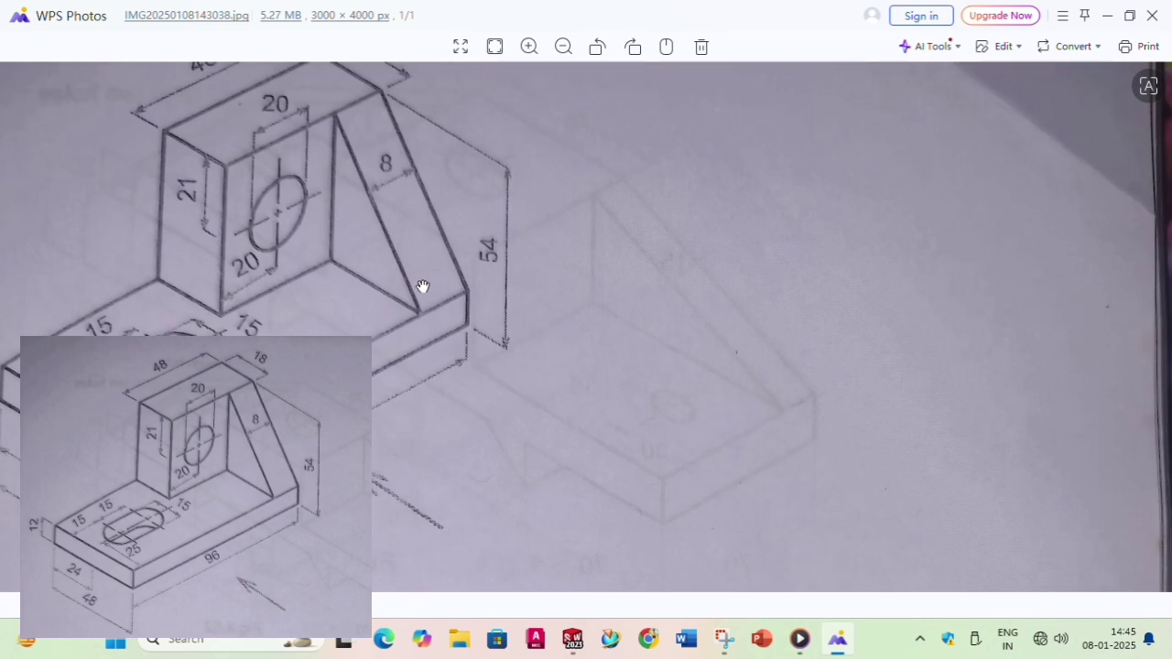
click(575, 641)
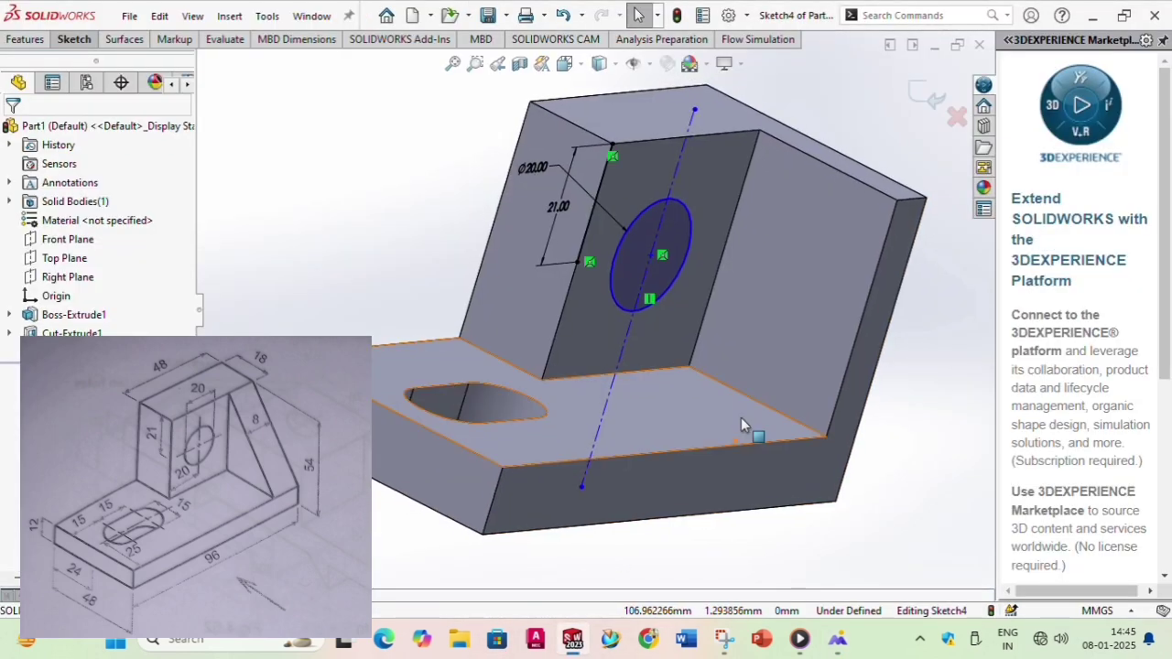
click(764, 286)
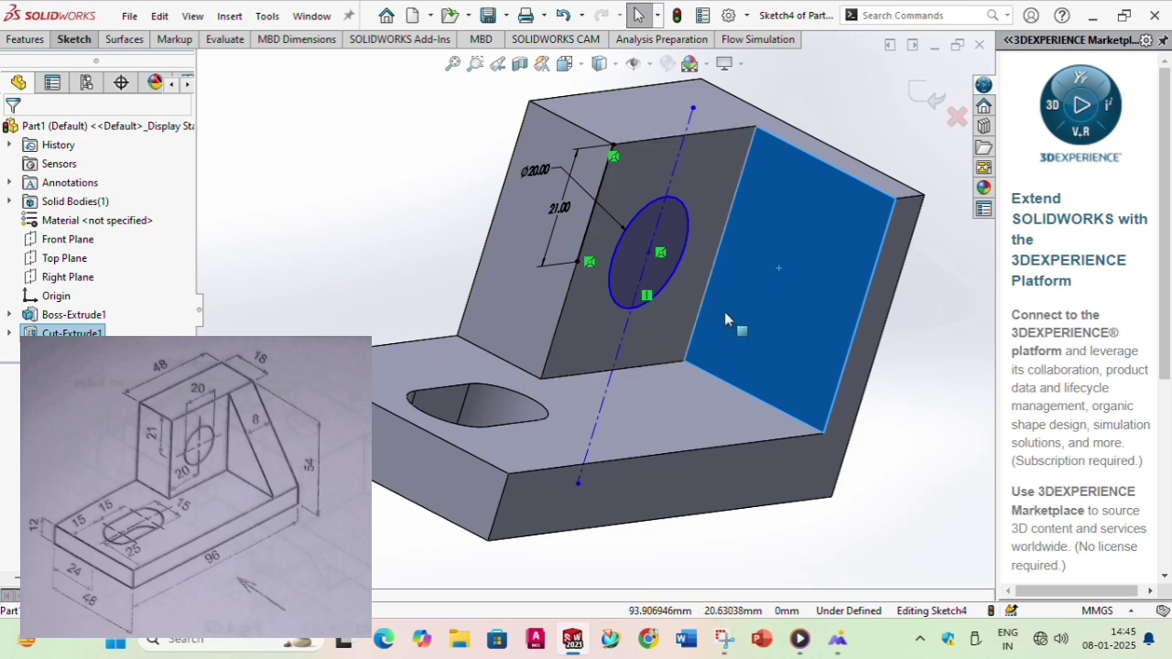
middle_drag(719, 289, 766, 278)
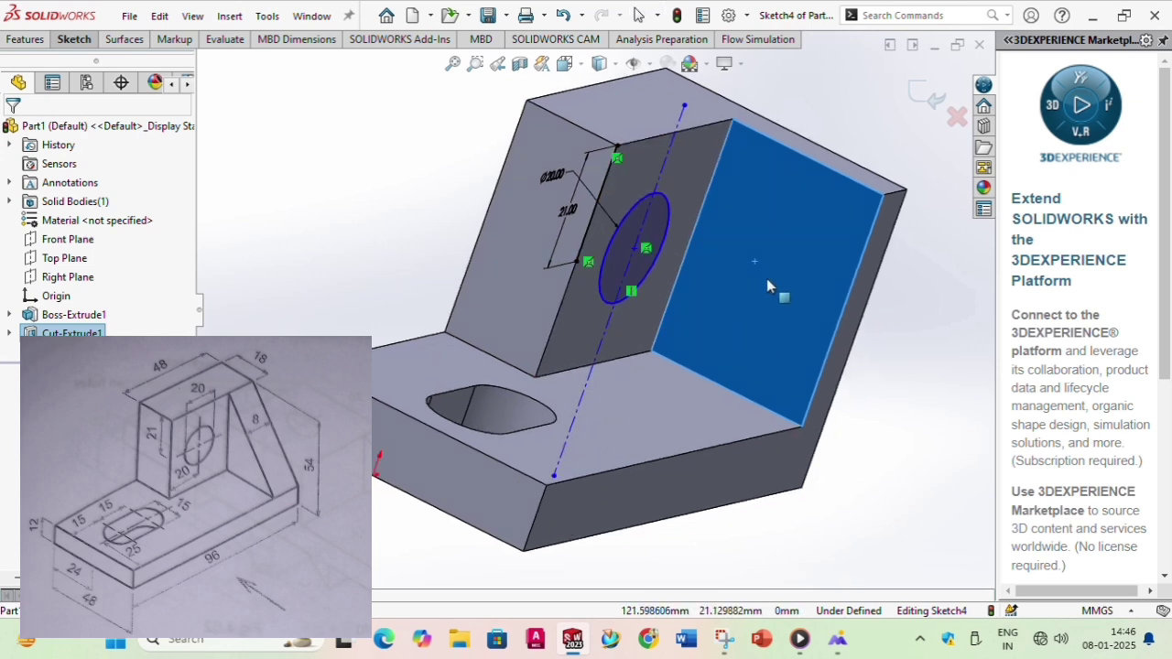
click(210, 297)
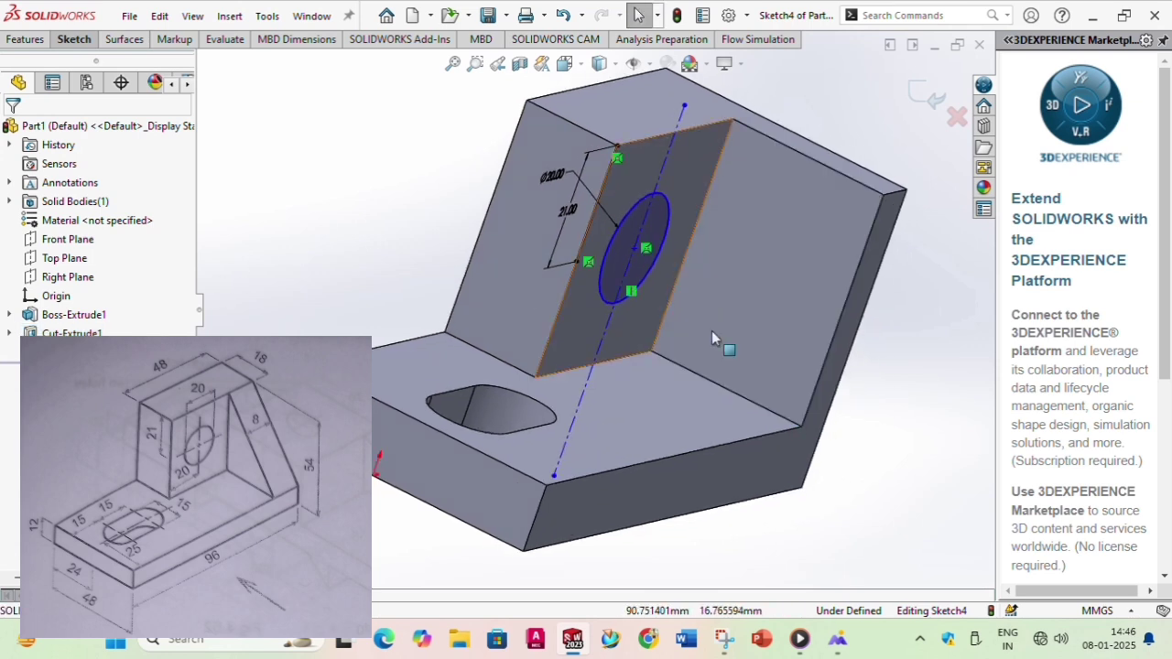
Try a diagonal line across the rib's inner face from its lower outer corner to its upper inner corner, and delete it.
click(766, 311)
click(75, 39)
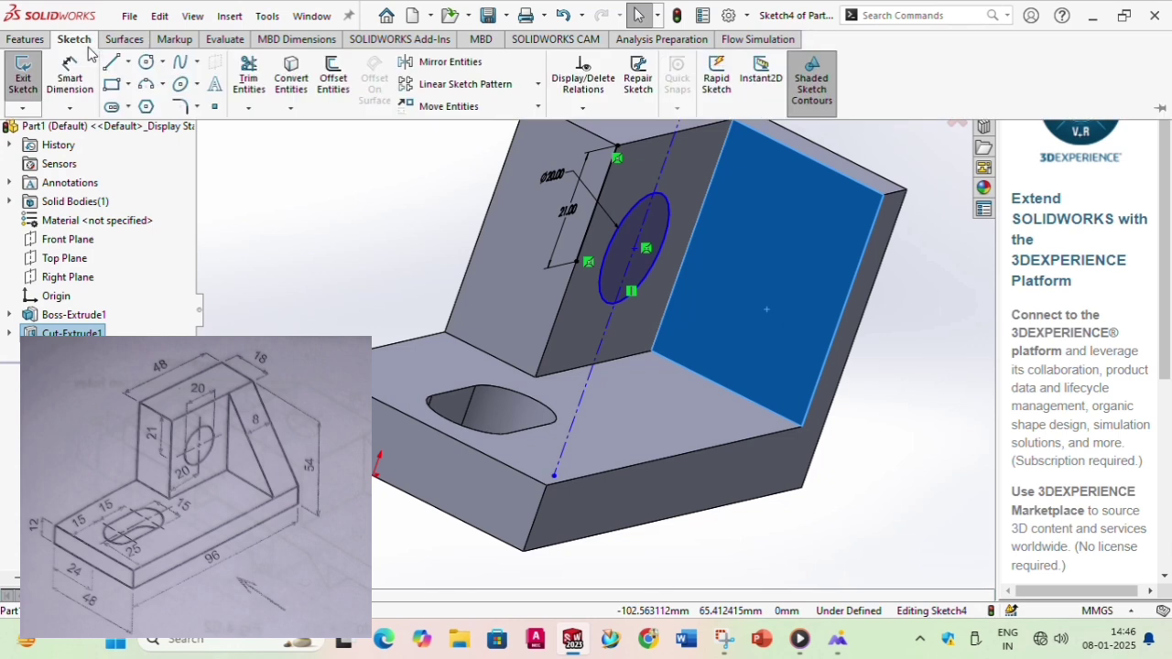
click(112, 66)
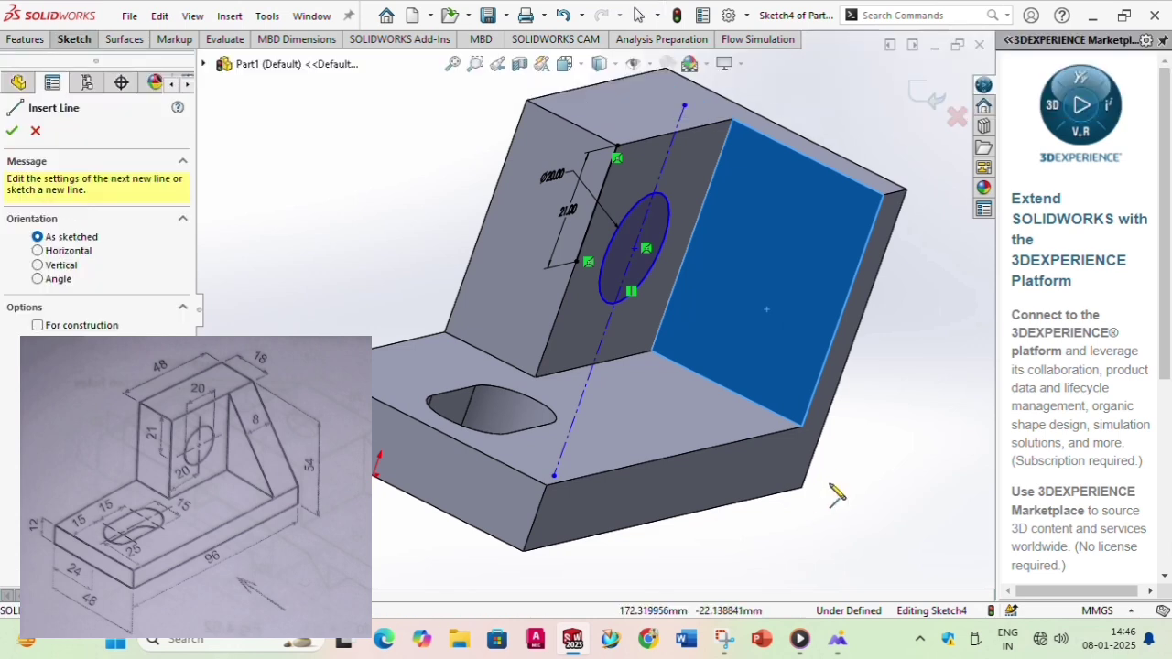
click(805, 430)
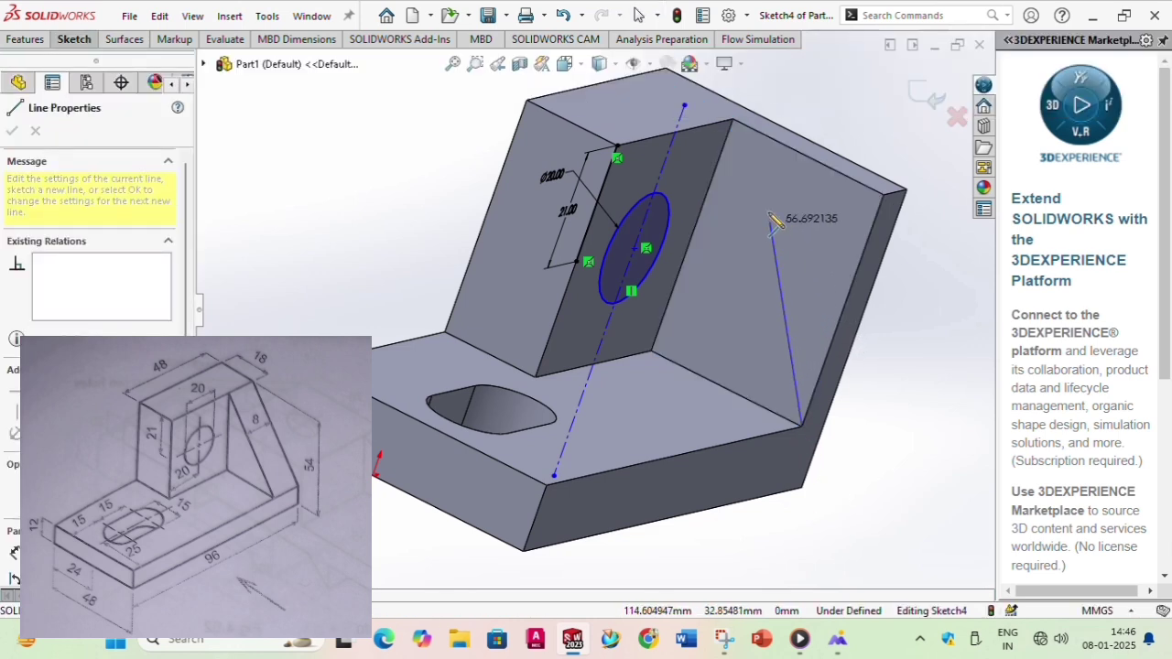
click(732, 122)
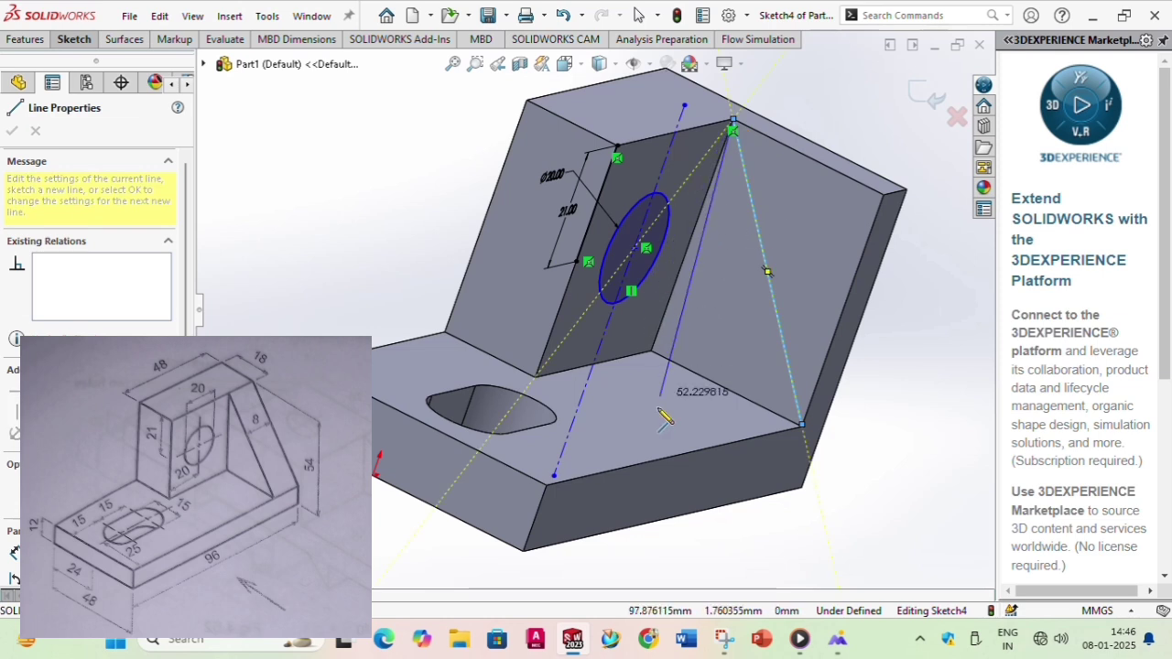
right_click(265, 209)
click(293, 214)
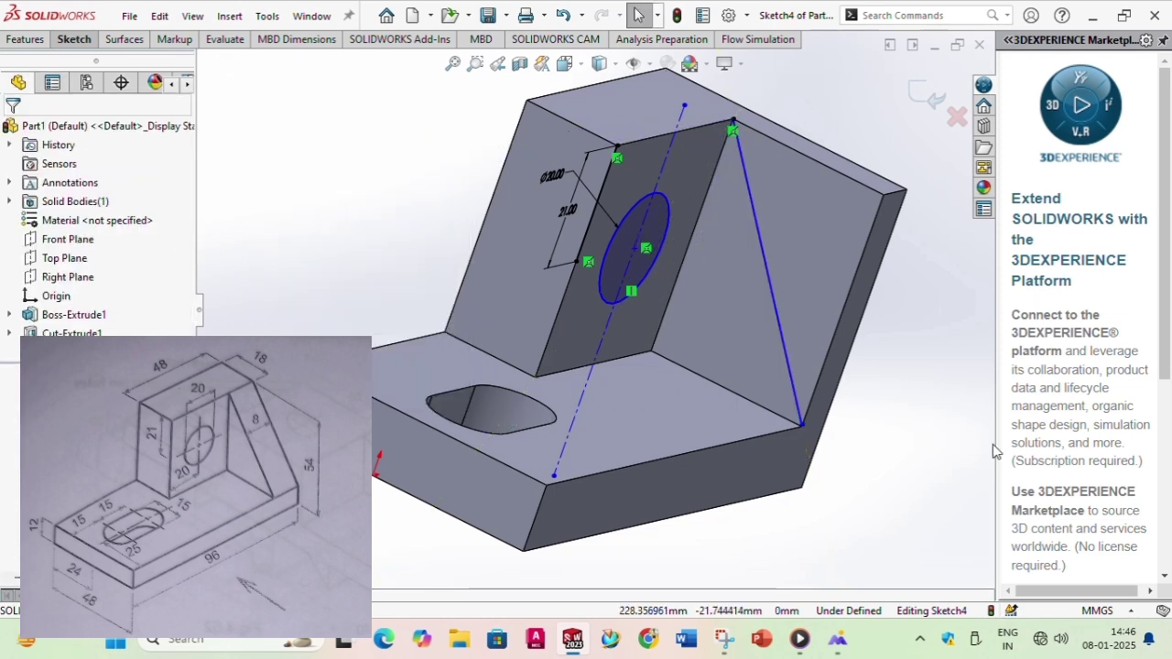
mouse_move(733, 412)
middle_down()
mouse_move(817, 418)
mouse_move(837, 458)
middle_up()
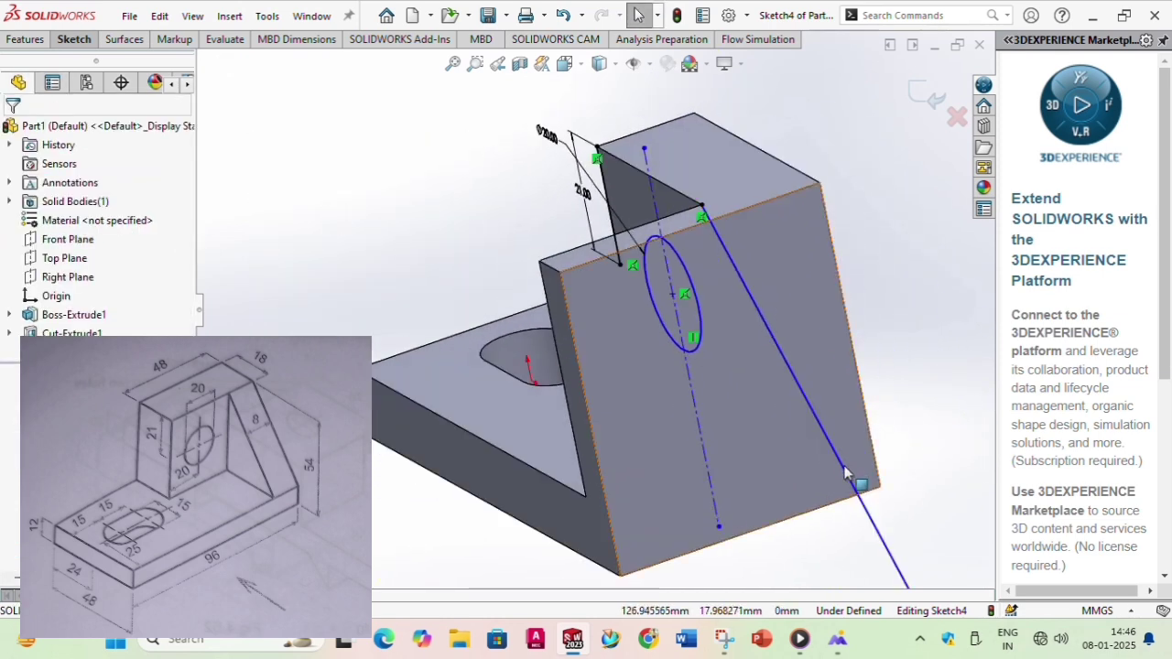
click(841, 478)
key(Escape)
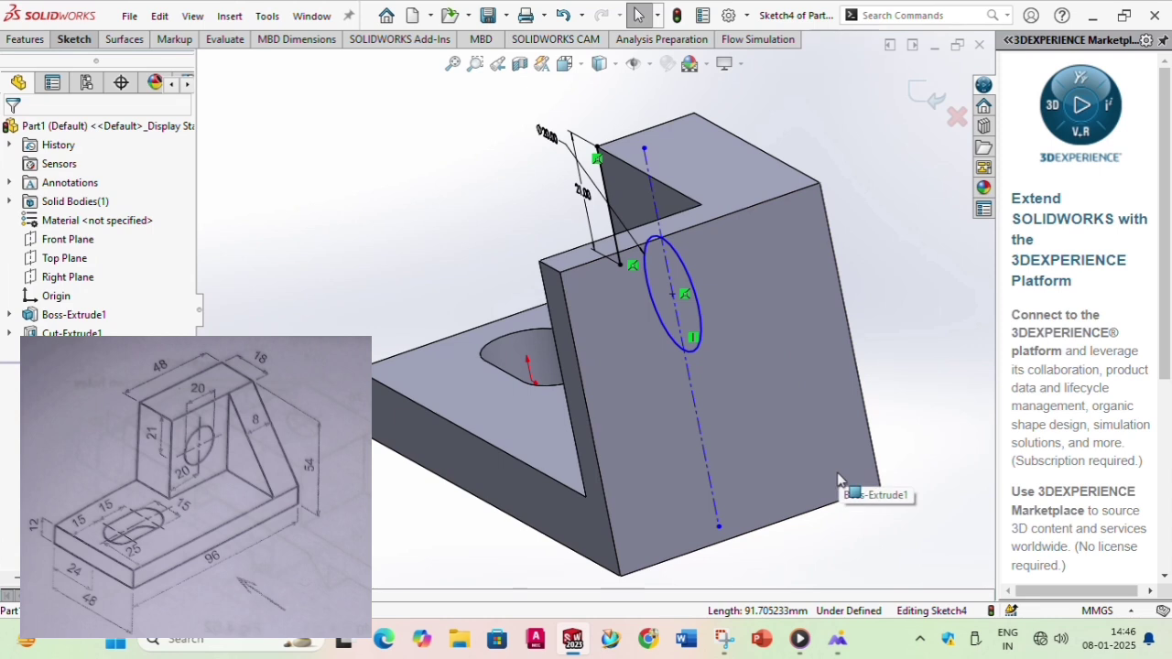
Select the tall outer face behind the rib and turn the view square to it.
middle_drag(705, 427, 520, 383)
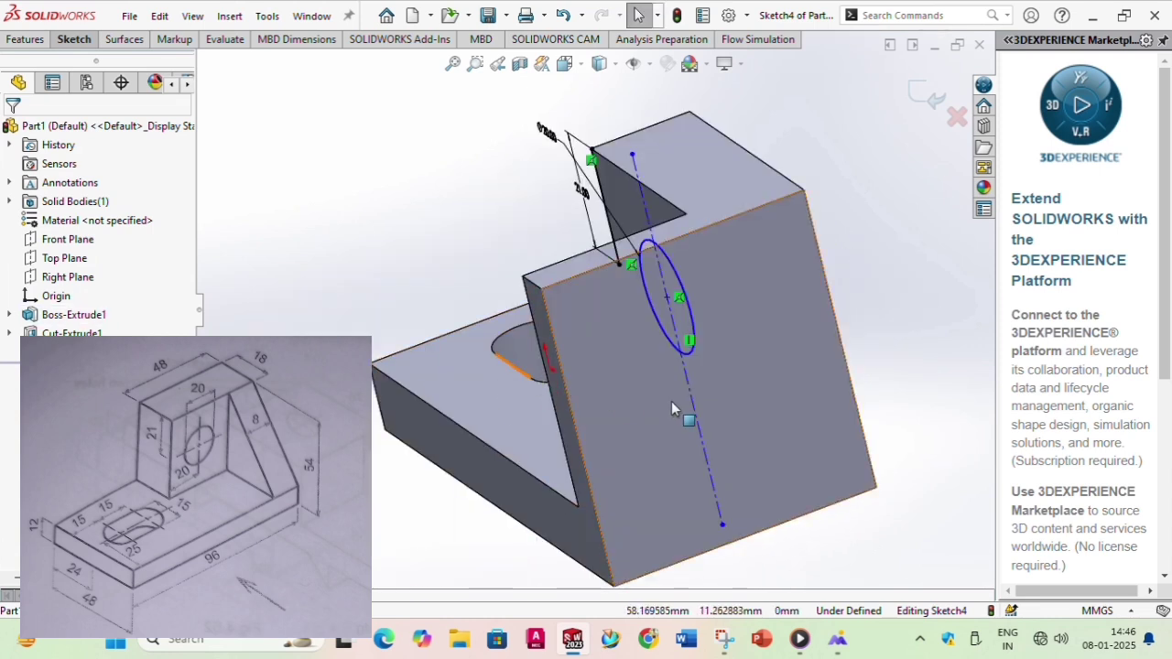
key(space)
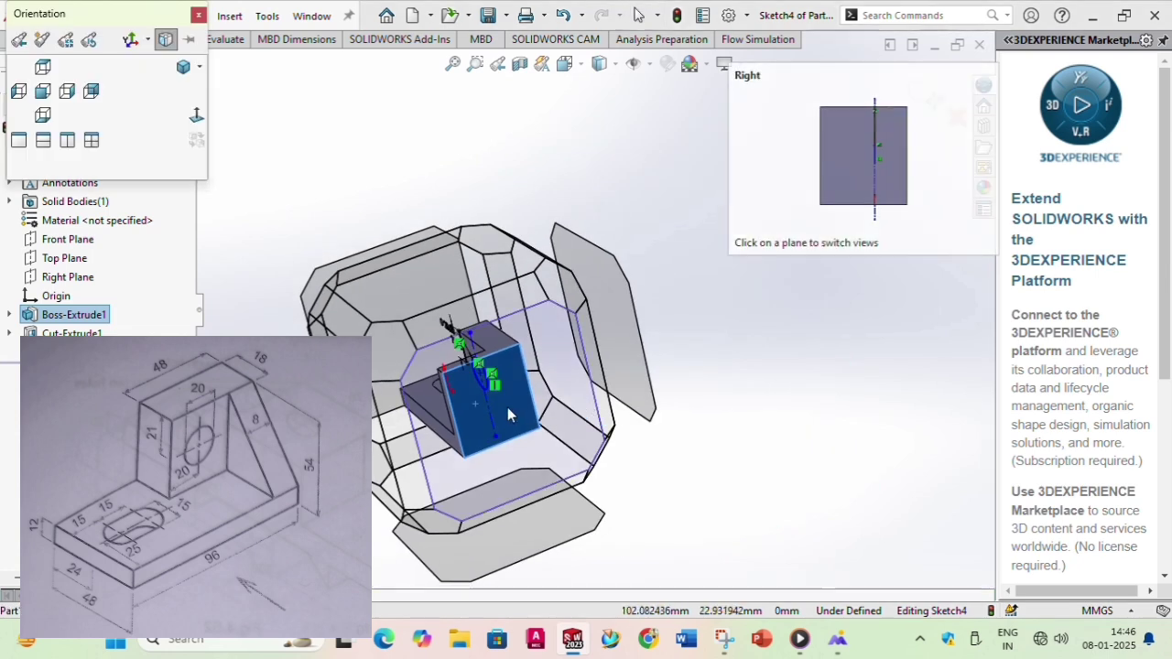
click(511, 414)
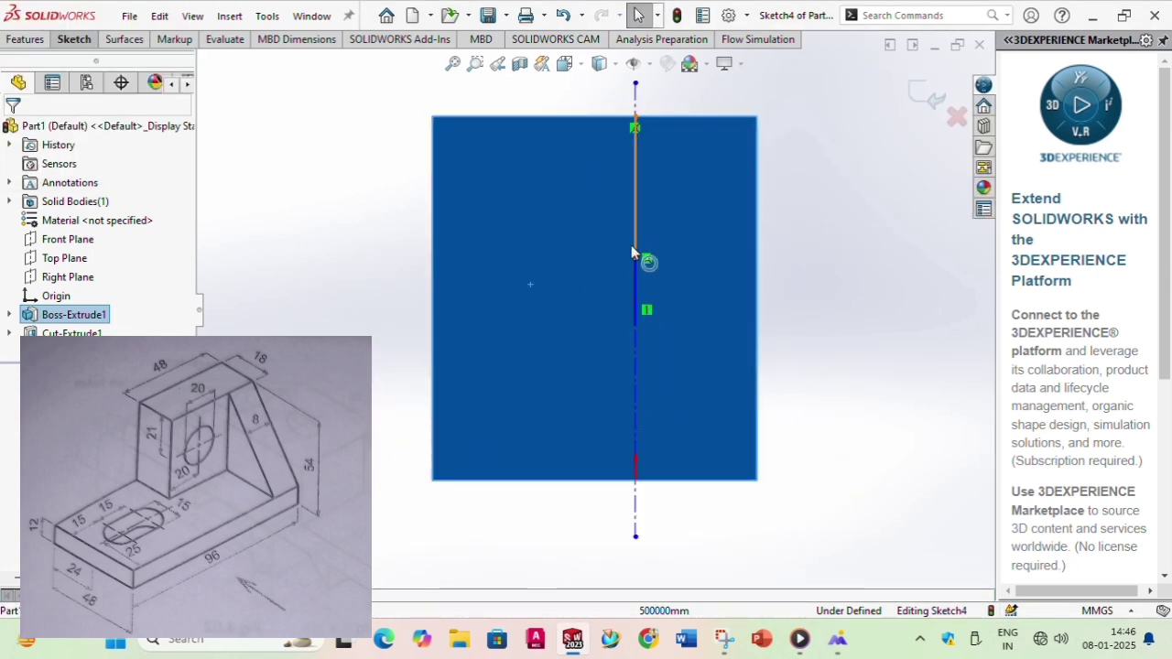
click(631, 254)
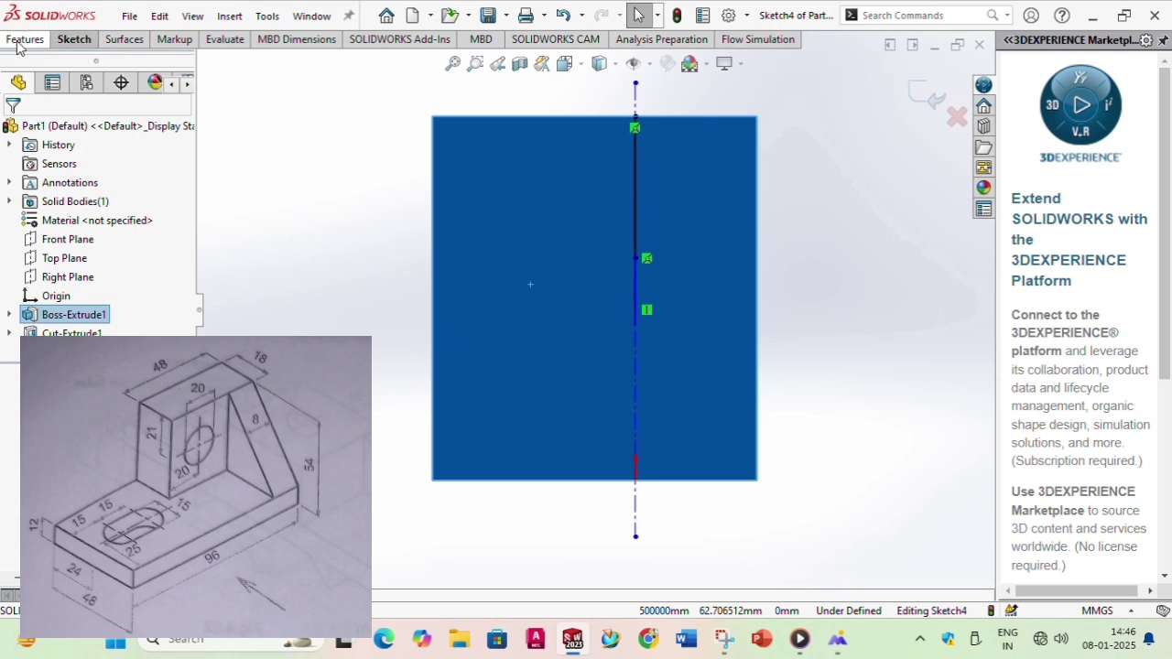
click(85, 46)
click(111, 62)
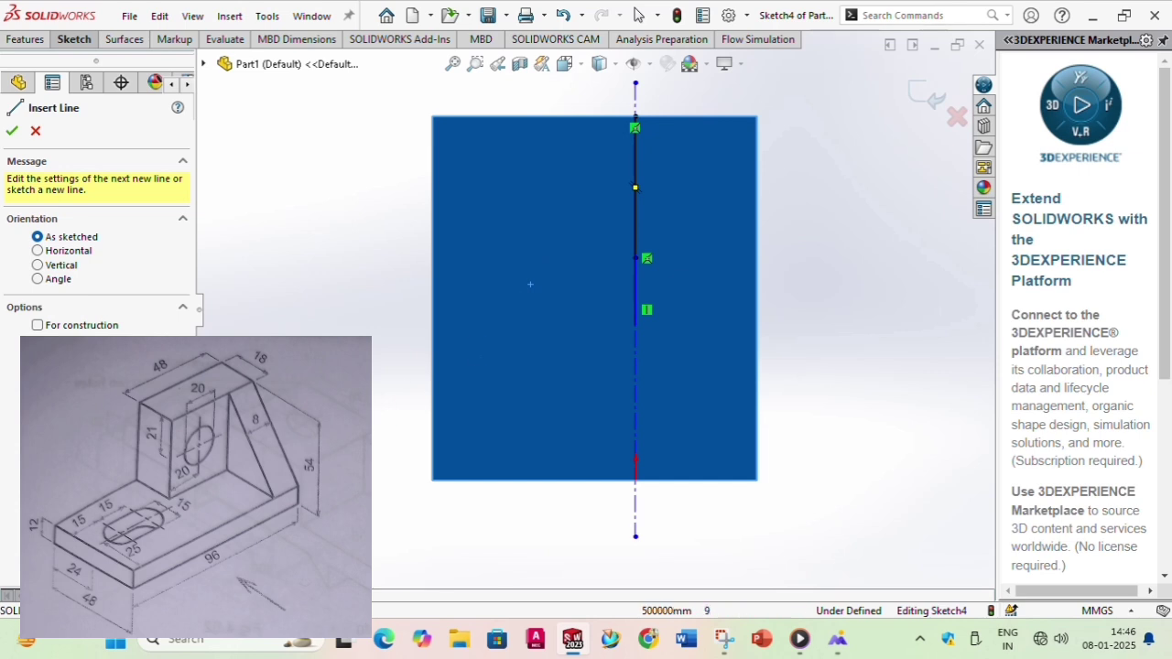
middle_drag(384, 394, 477, 450)
key(Escape)
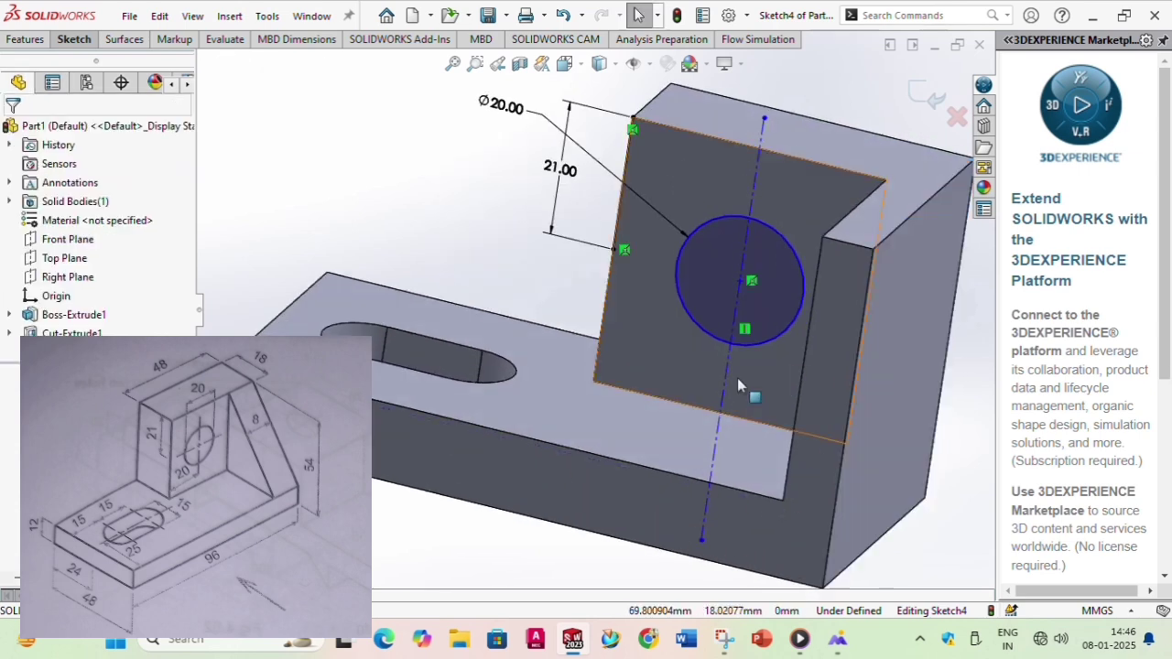
Select the rib's inner face and turn the view square to it.
middle_drag(737, 377, 726, 362)
click(729, 336)
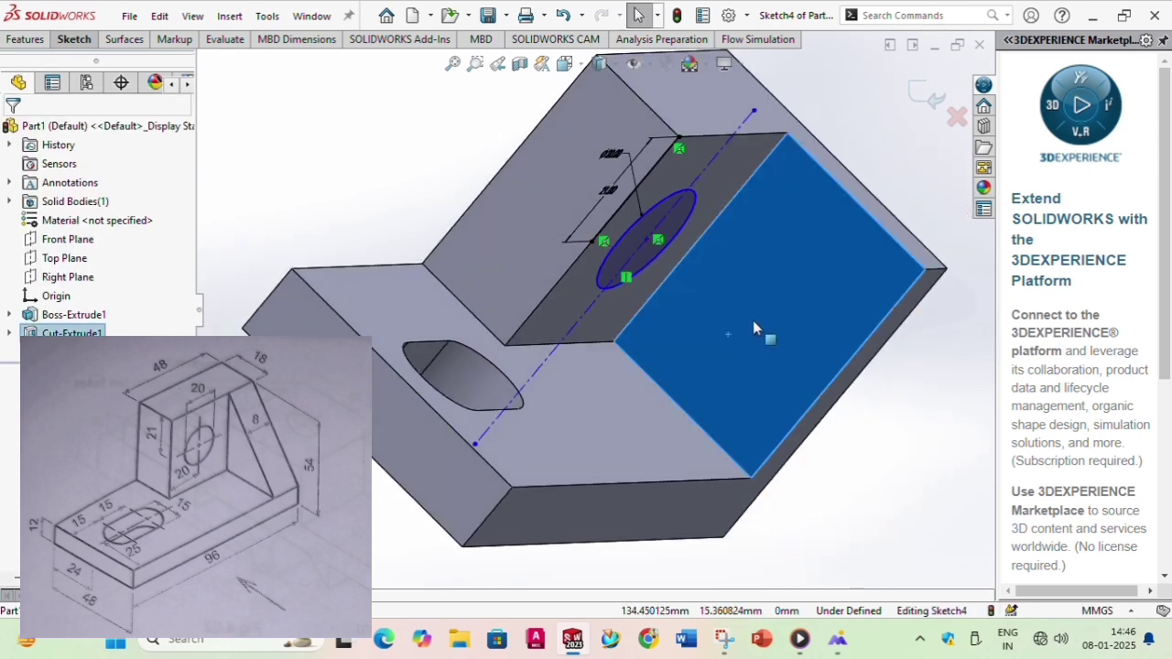
key(space)
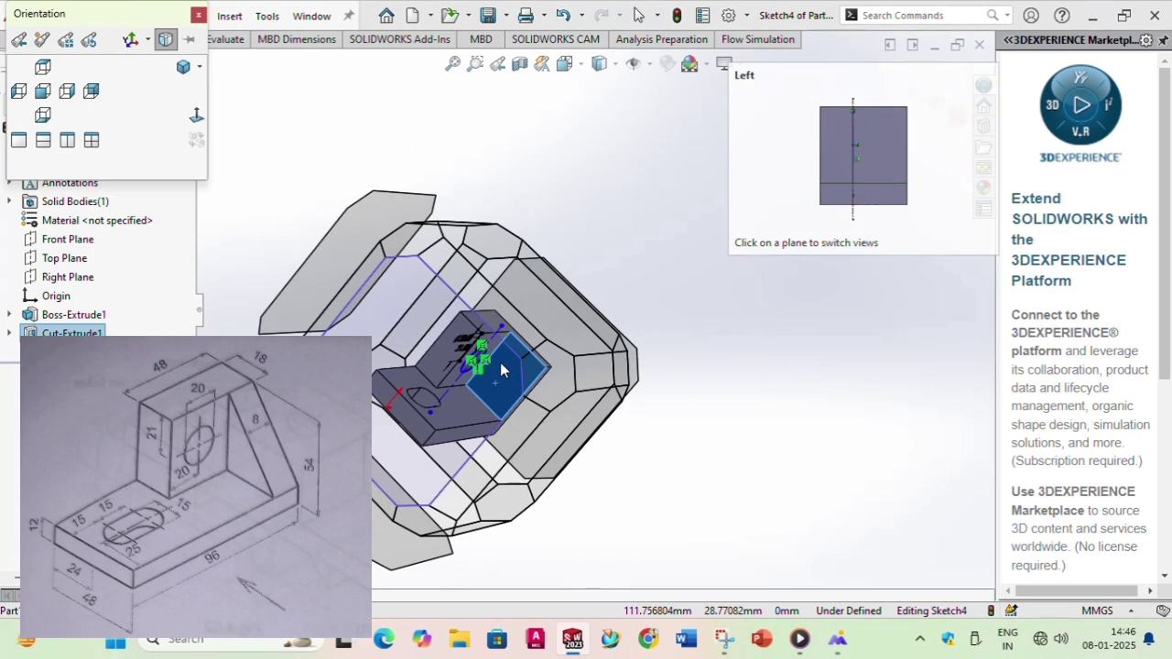
click(499, 361)
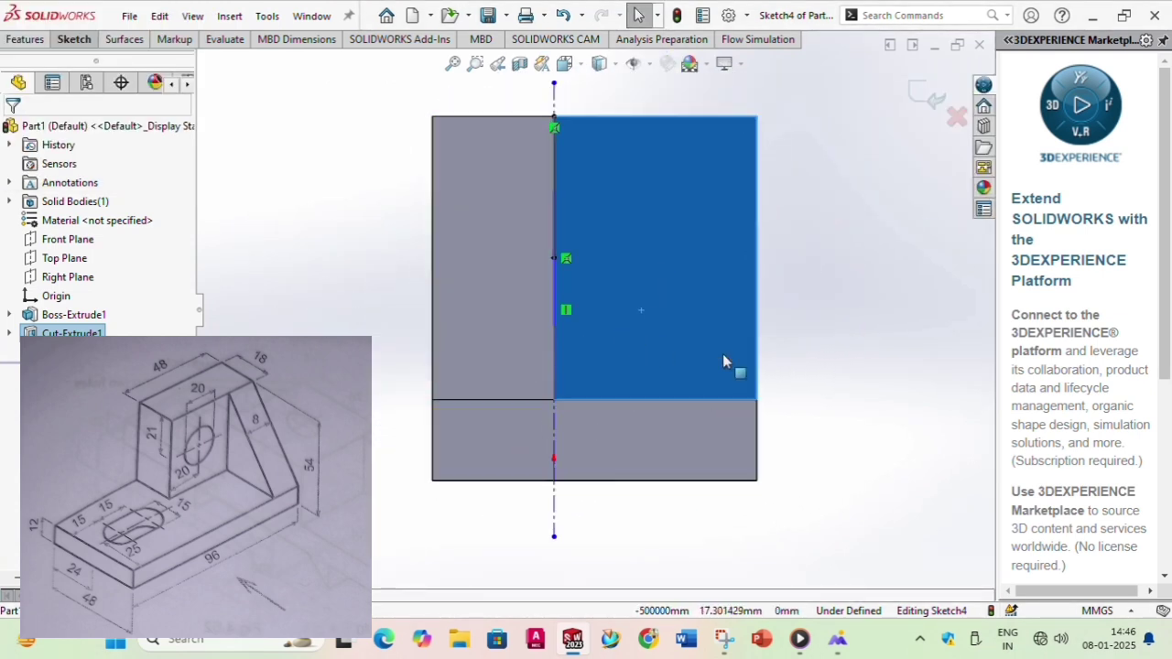
Sketch a diagonal line across the rib's inner face from its lower outer corner to its upper inner corner and inspect its position.
click(74, 39)
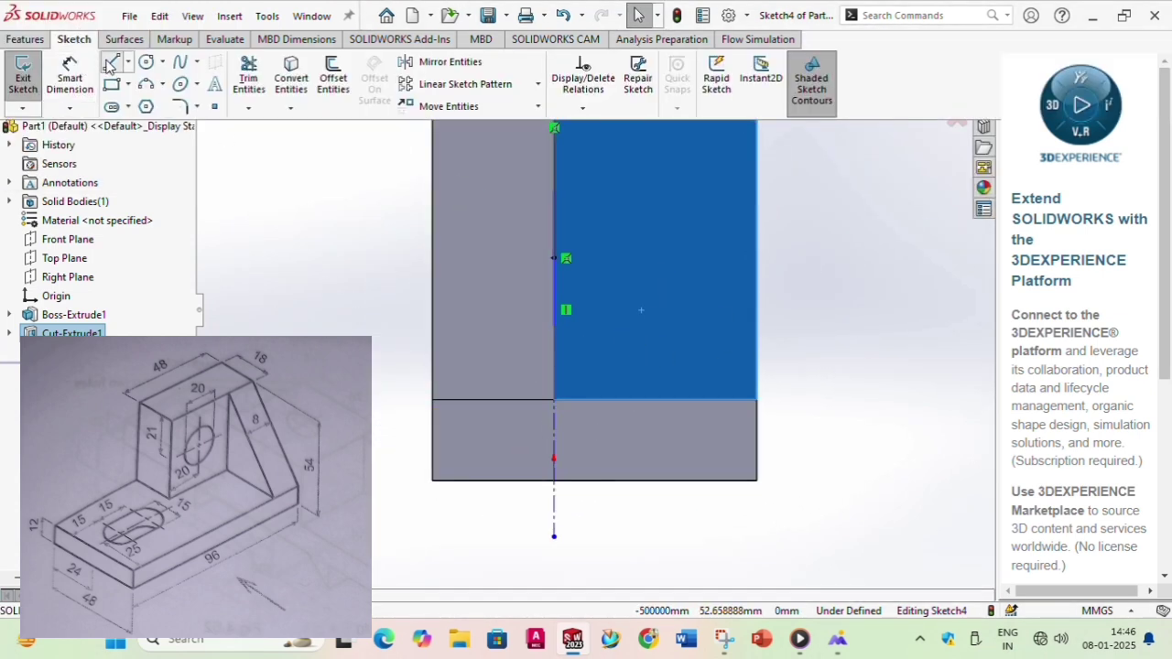
click(110, 64)
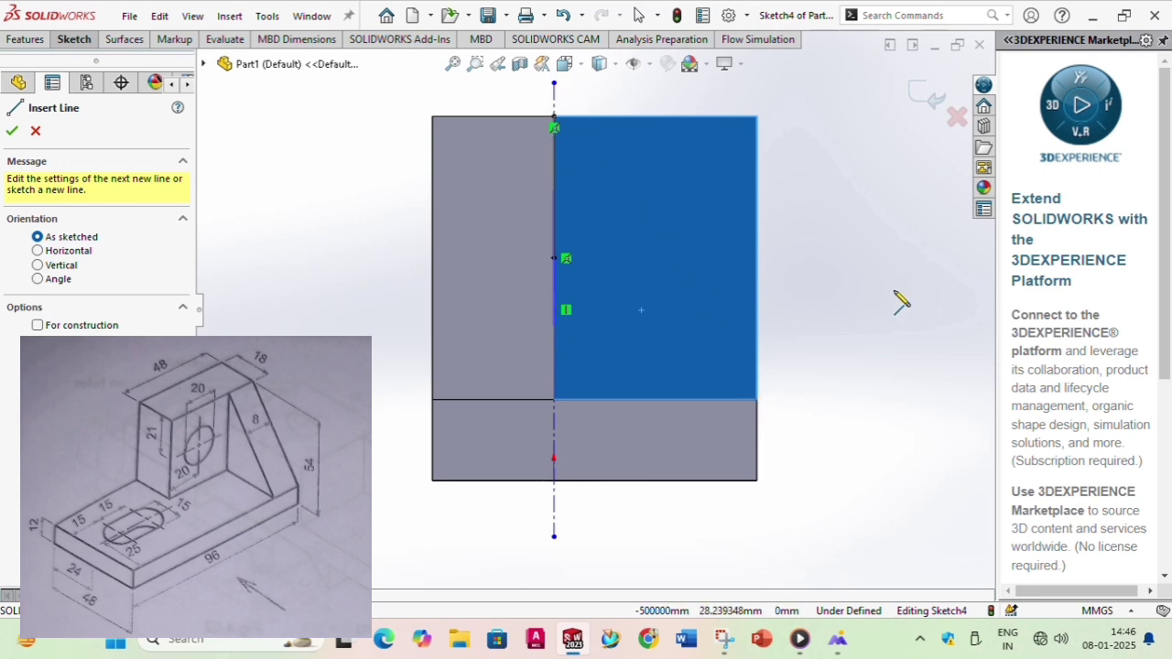
middle_drag(894, 295, 798, 324)
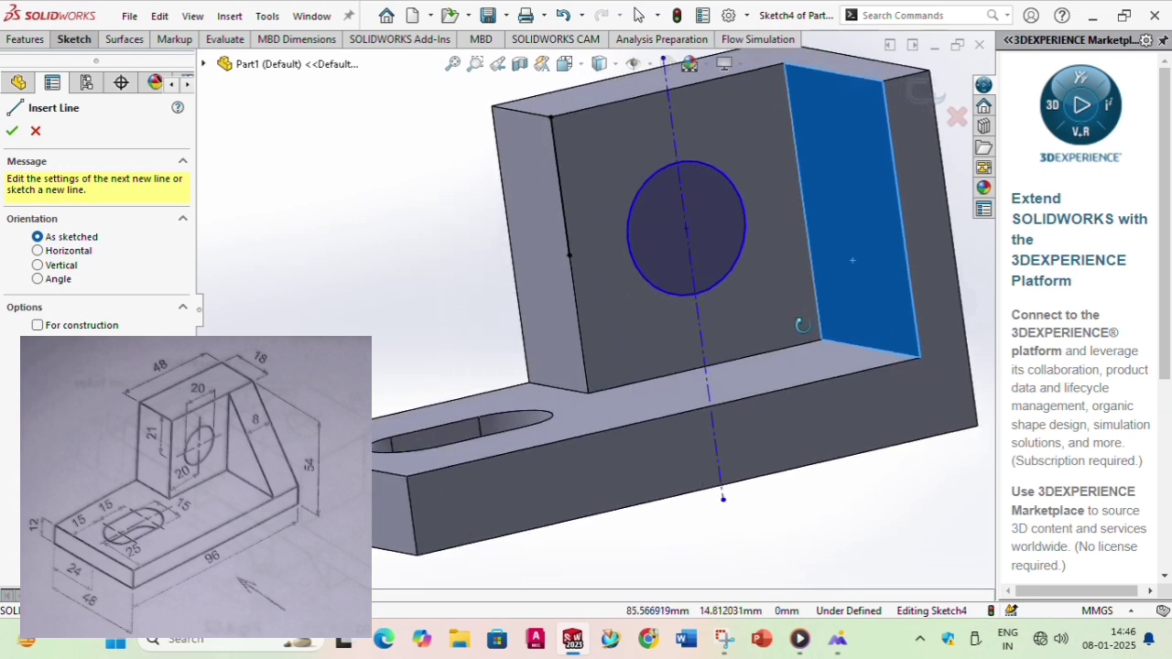
click(919, 358)
click(783, 63)
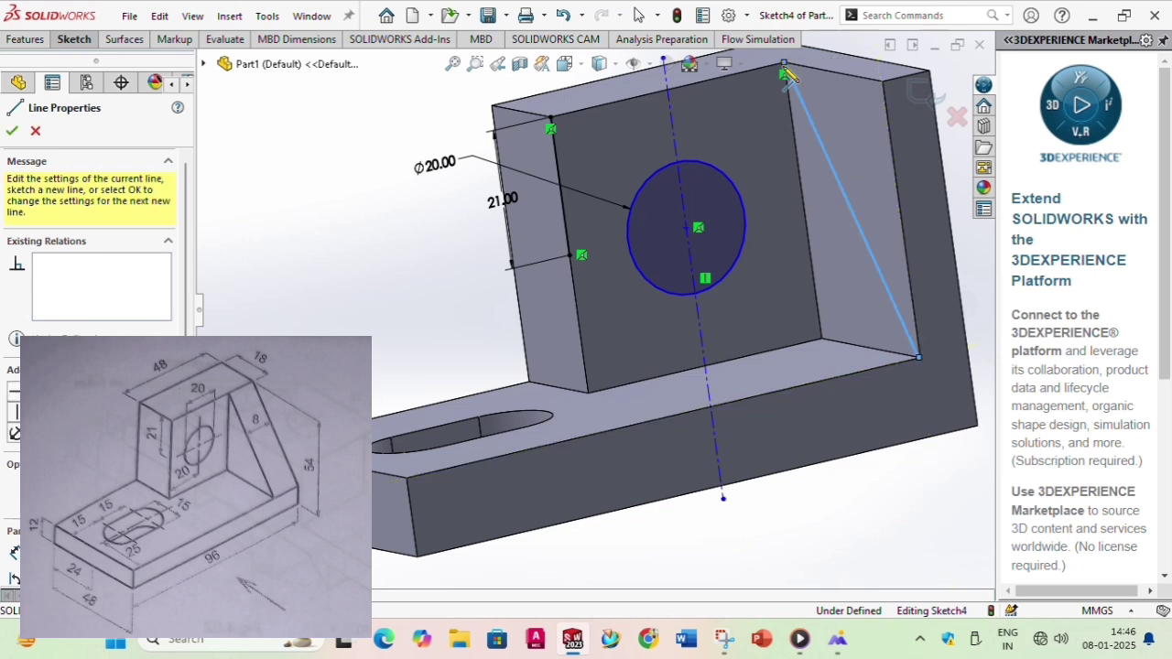
mouse_move(943, 389)
middle_down()
mouse_move(823, 400)
mouse_move(384, 348)
middle_up()
key(Escape)
middle_drag(312, 337, 583, 448)
middle_drag(790, 419, 652, 438)
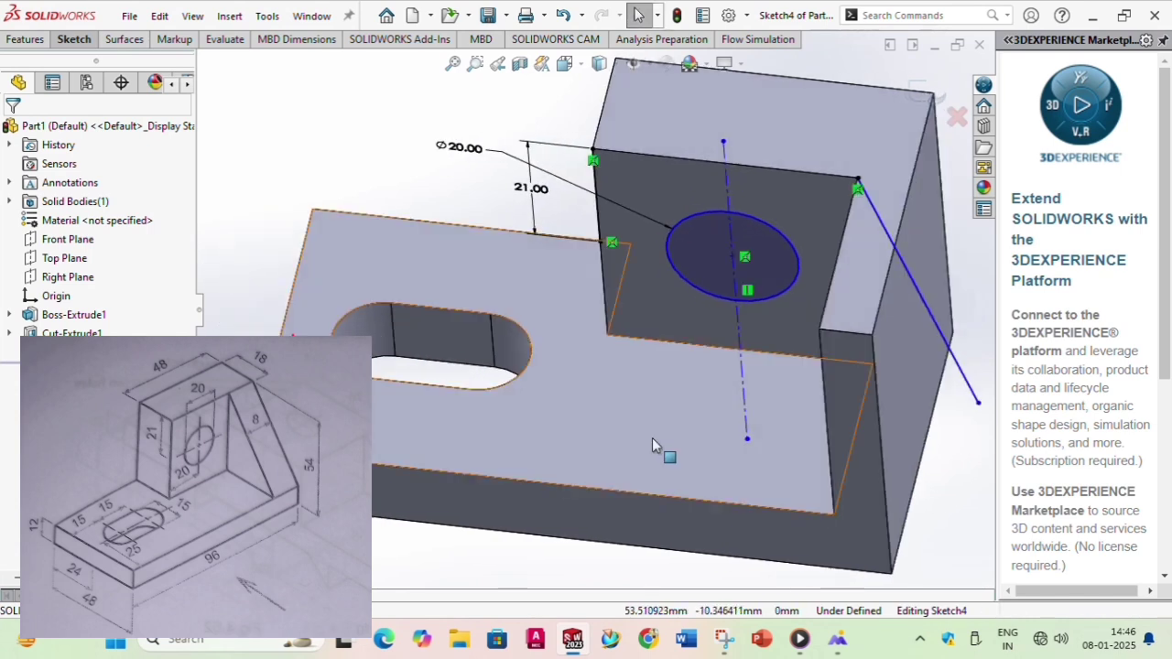
Exit the hole sketch and start a new sketch on the Right Plane.
double_click(73, 283)
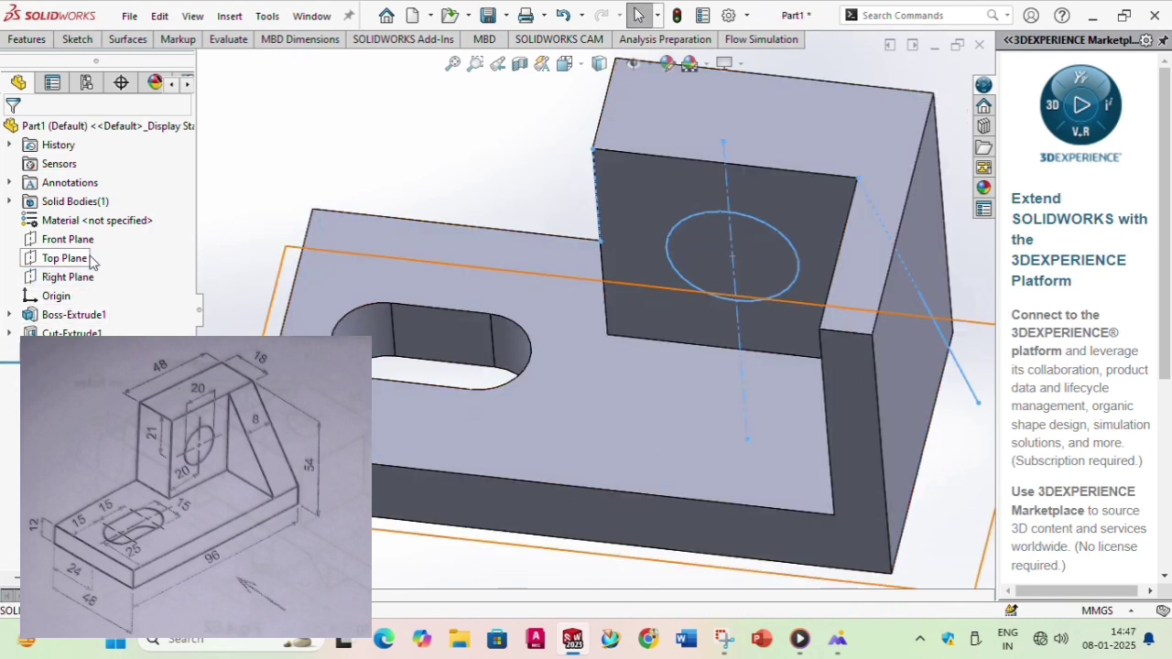
click(72, 279)
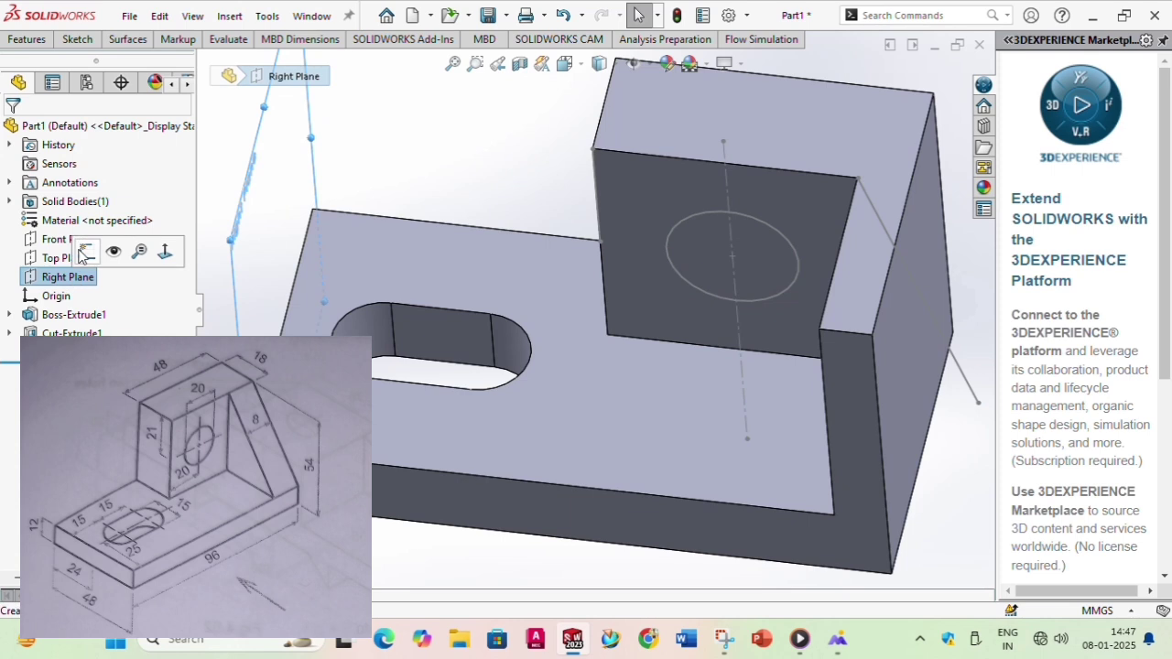
click(85, 252)
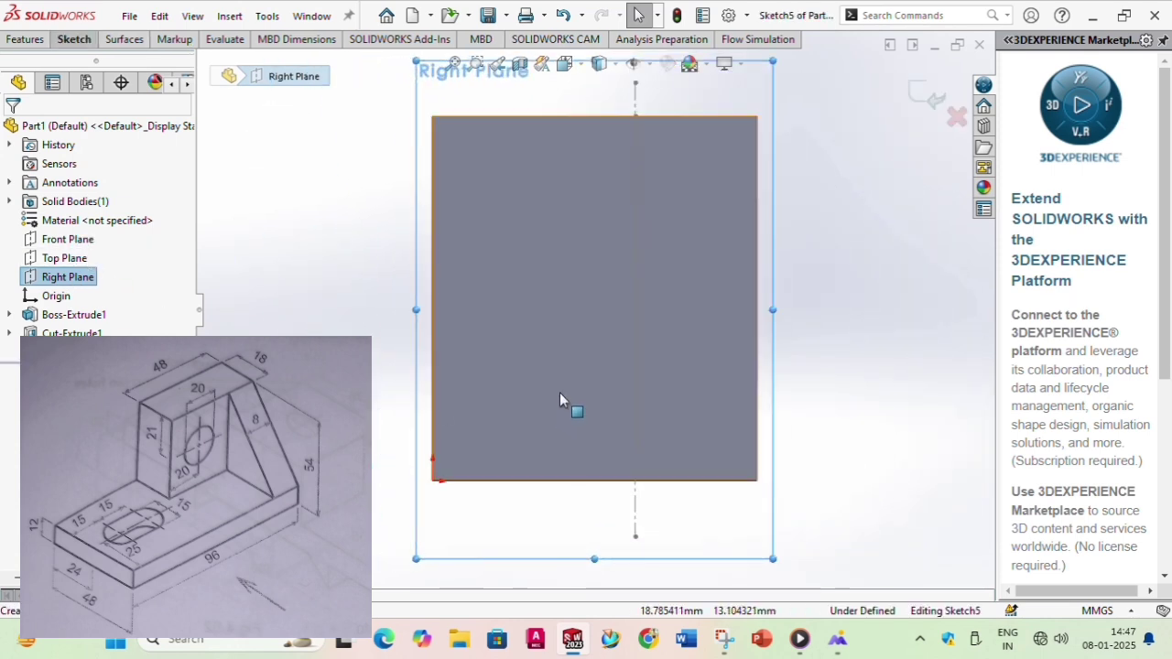
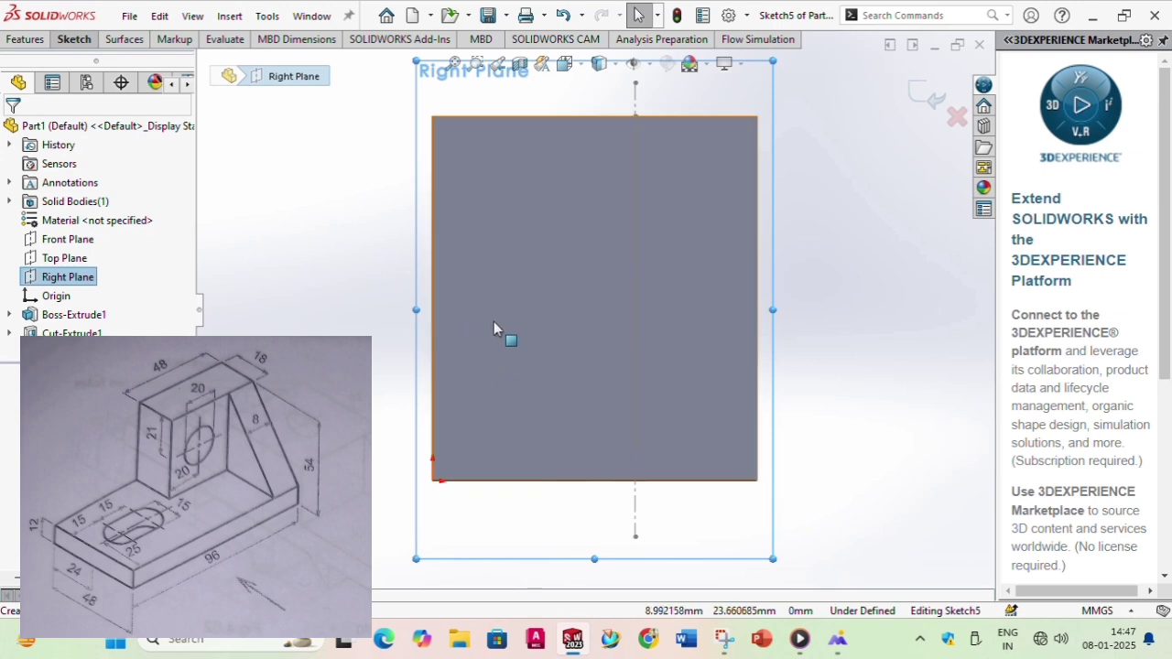
click(295, 116)
click(74, 40)
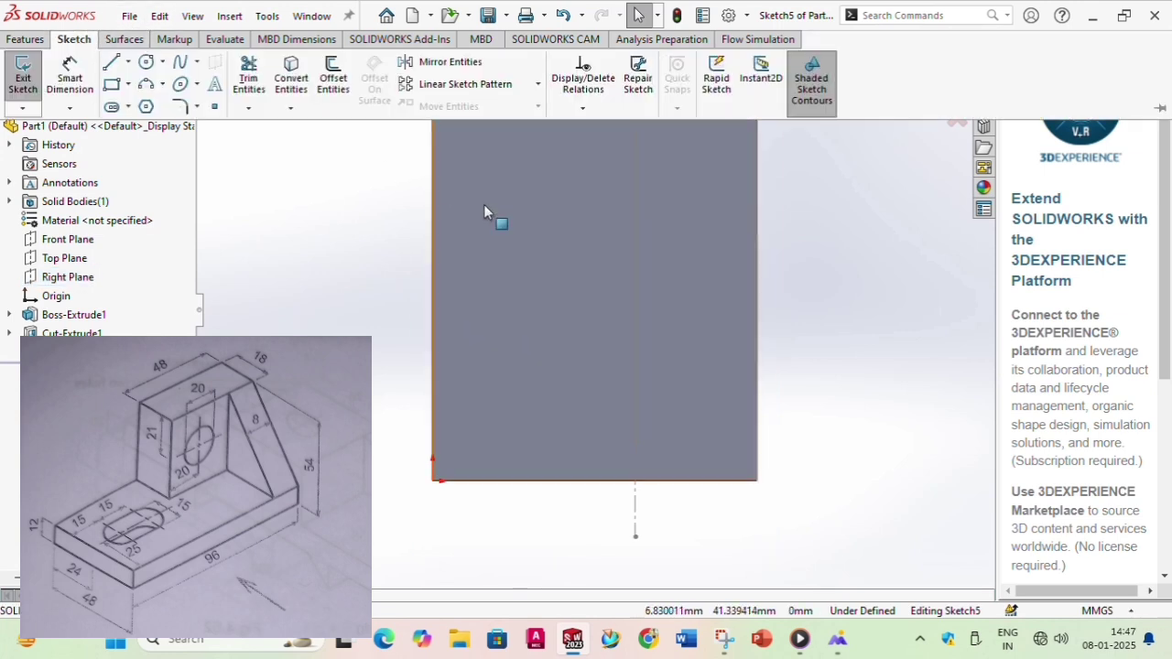
click(112, 61)
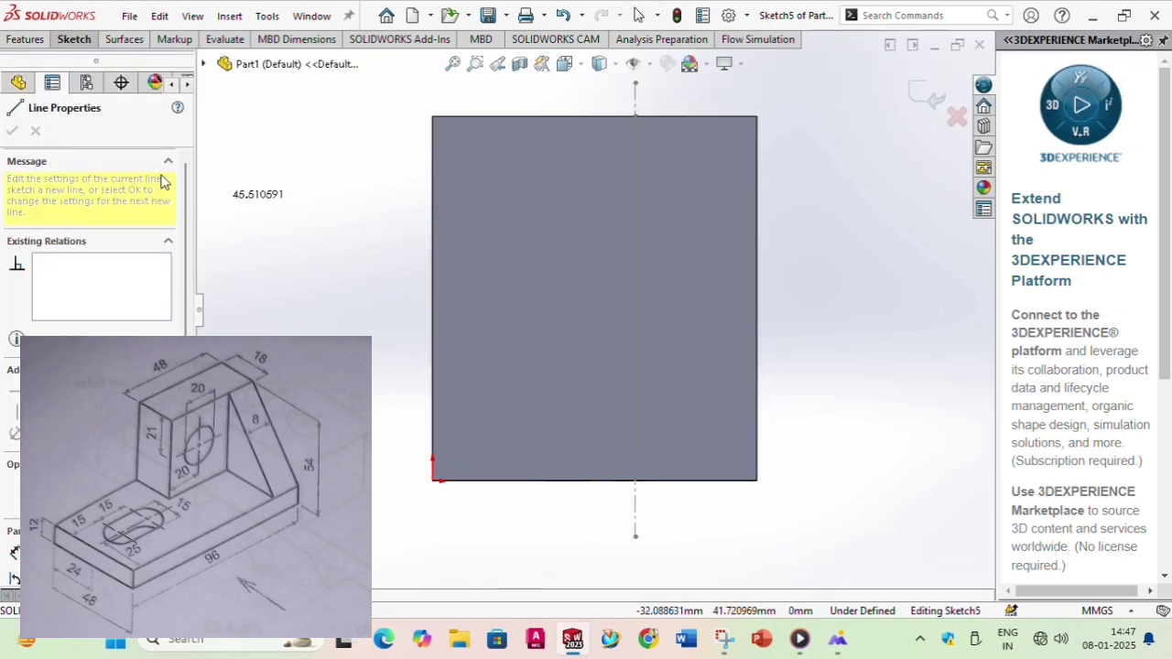
key(Escape)
click(74, 40)
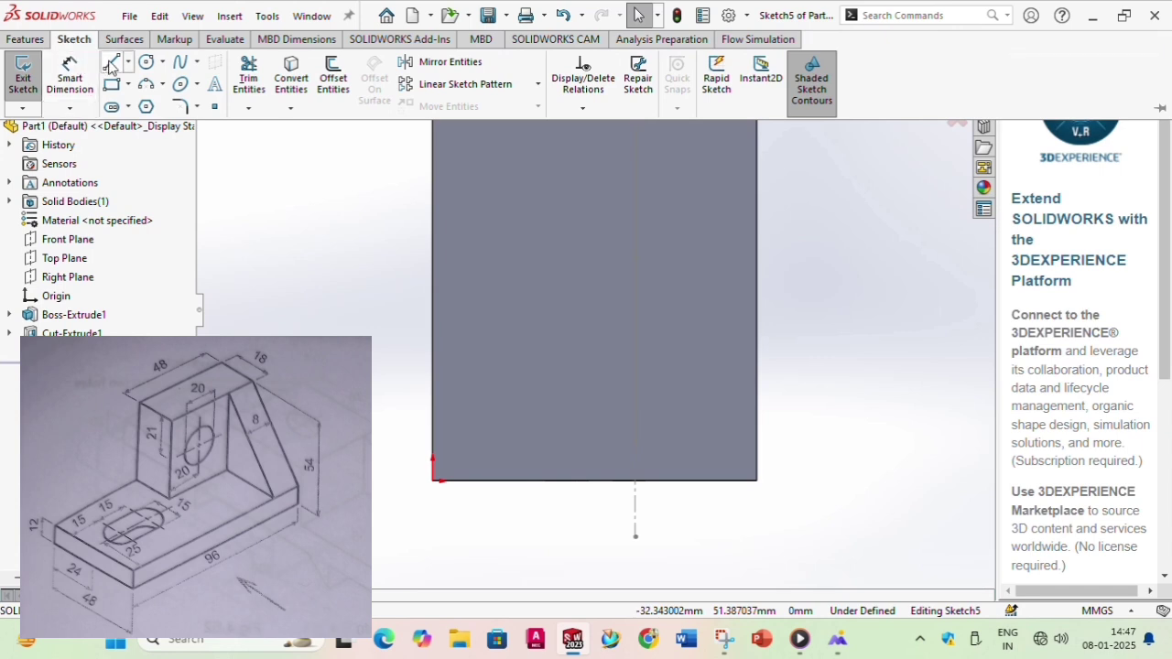
click(111, 59)
click(435, 475)
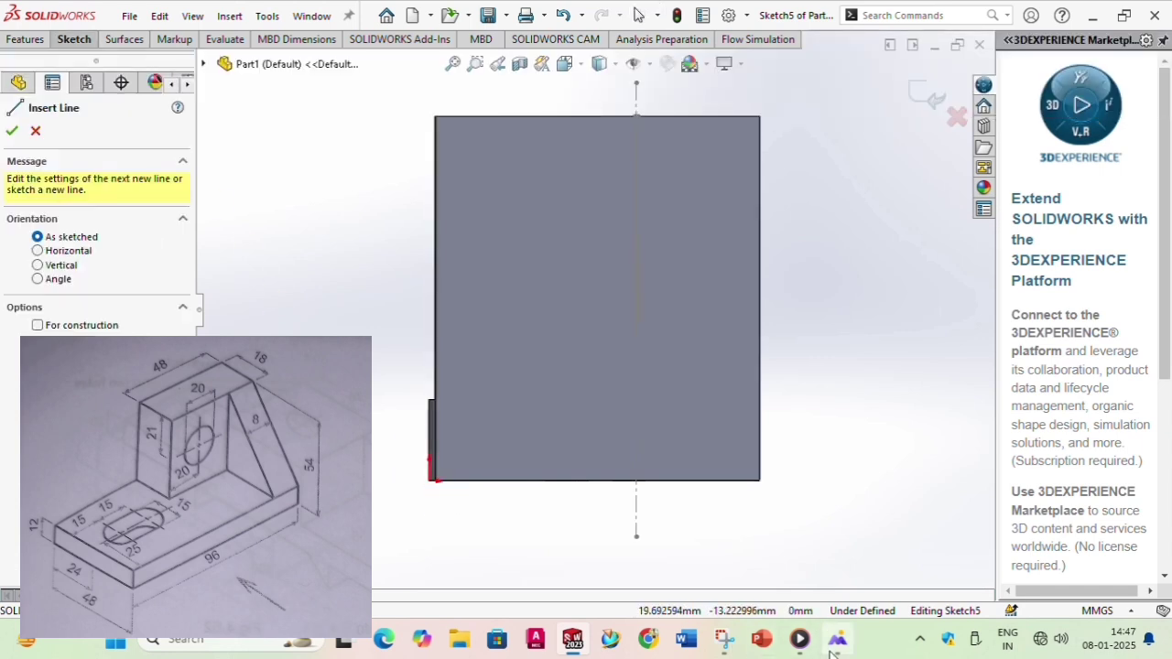
Switch to WPS Photos, examine the rib and base on the reference drawing, and return to the Right Plane sketch in SOLIDWORKS.
click(817, 520)
drag(586, 330, 649, 326)
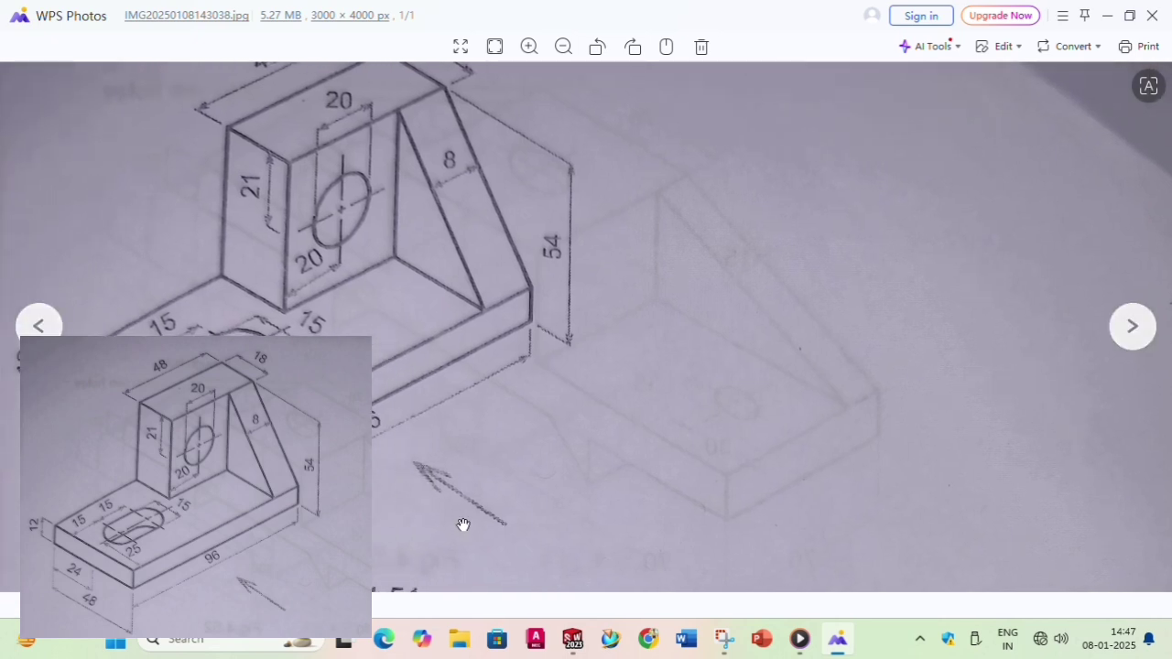
mouse_move(578, 639)
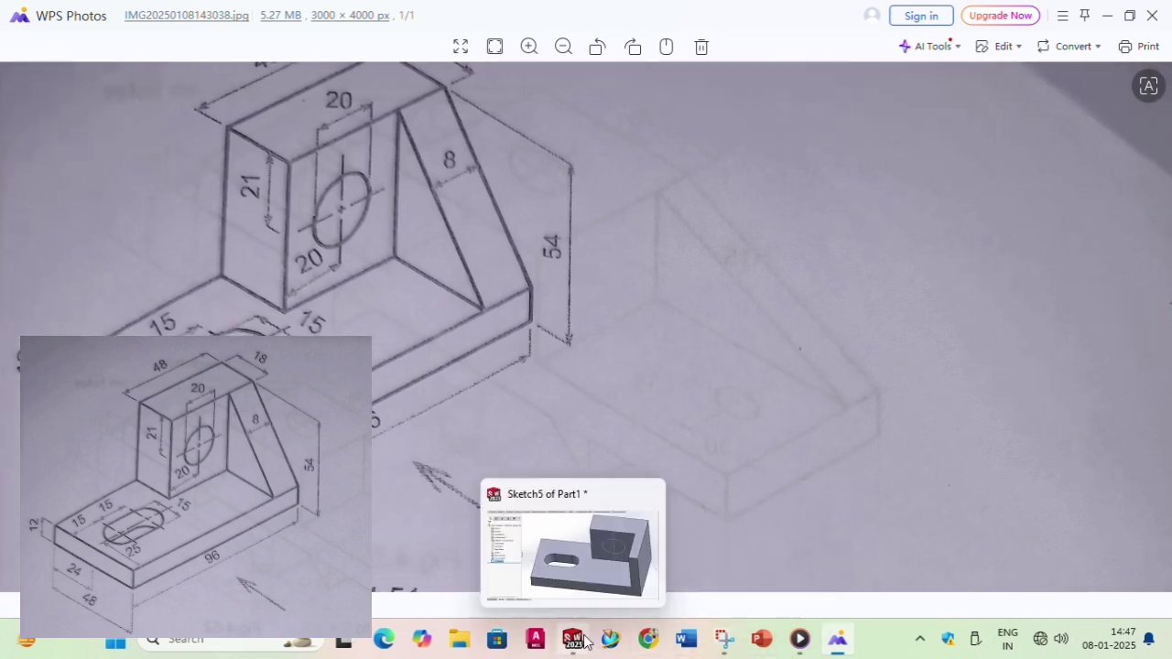
click(582, 551)
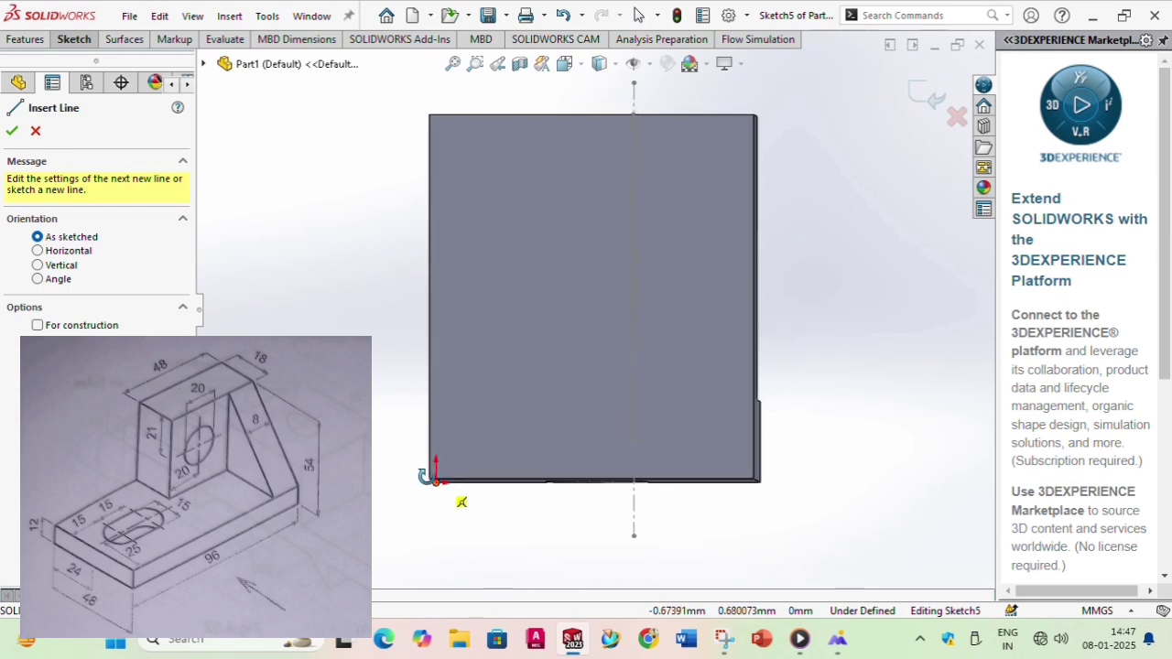
Cancel the line, leave the empty Right Plane sketch, and turn the view square to the Right Plane.
middle_drag(440, 482, 453, 488)
click(33, 131)
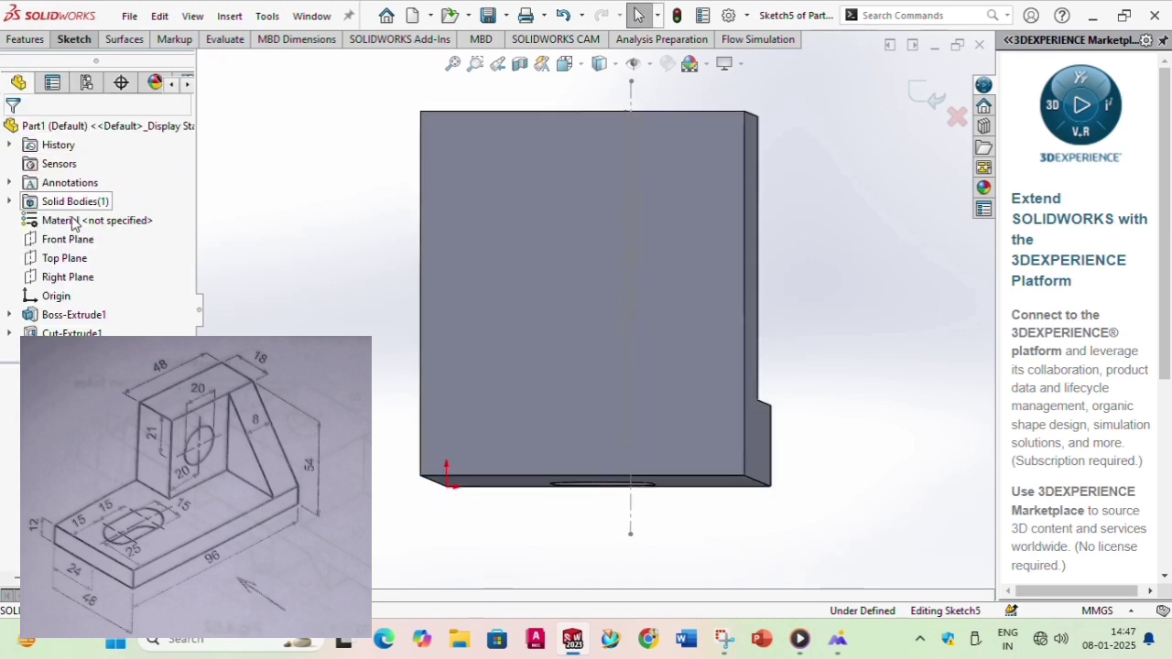
click(81, 276)
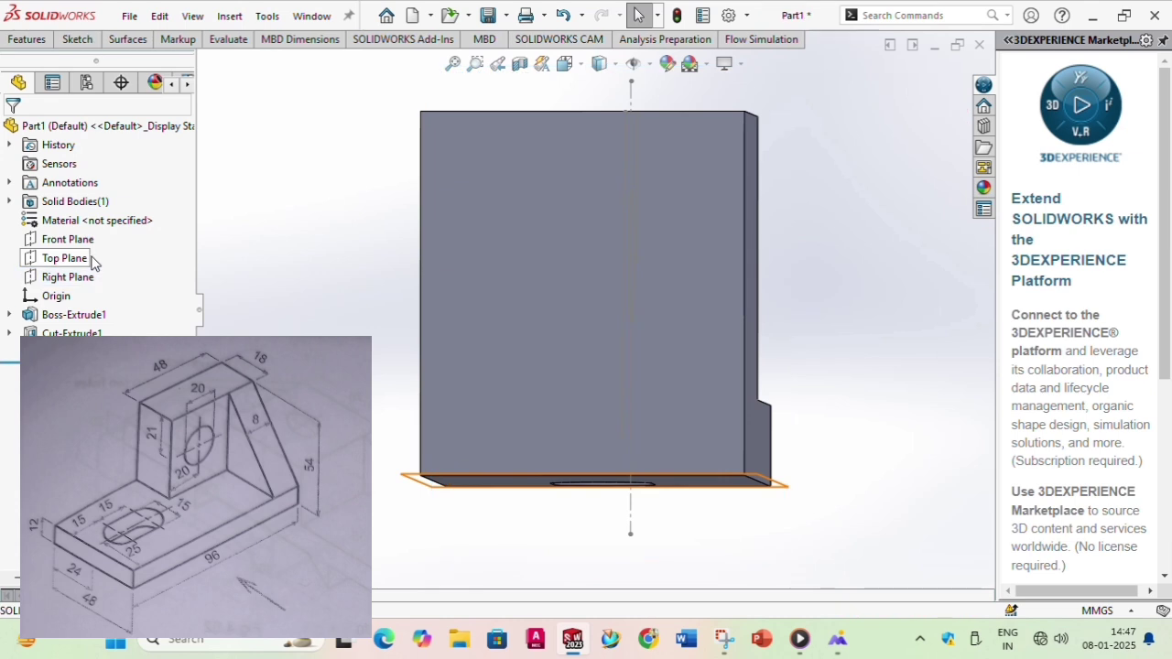
click(82, 277)
click(157, 253)
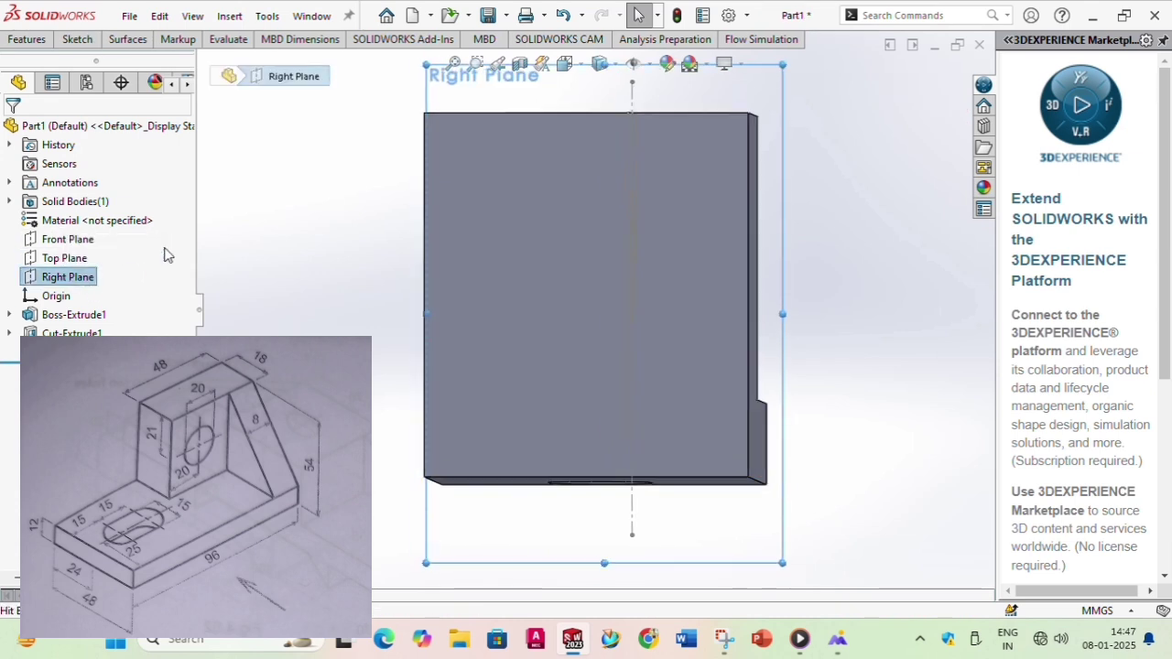
click(217, 166)
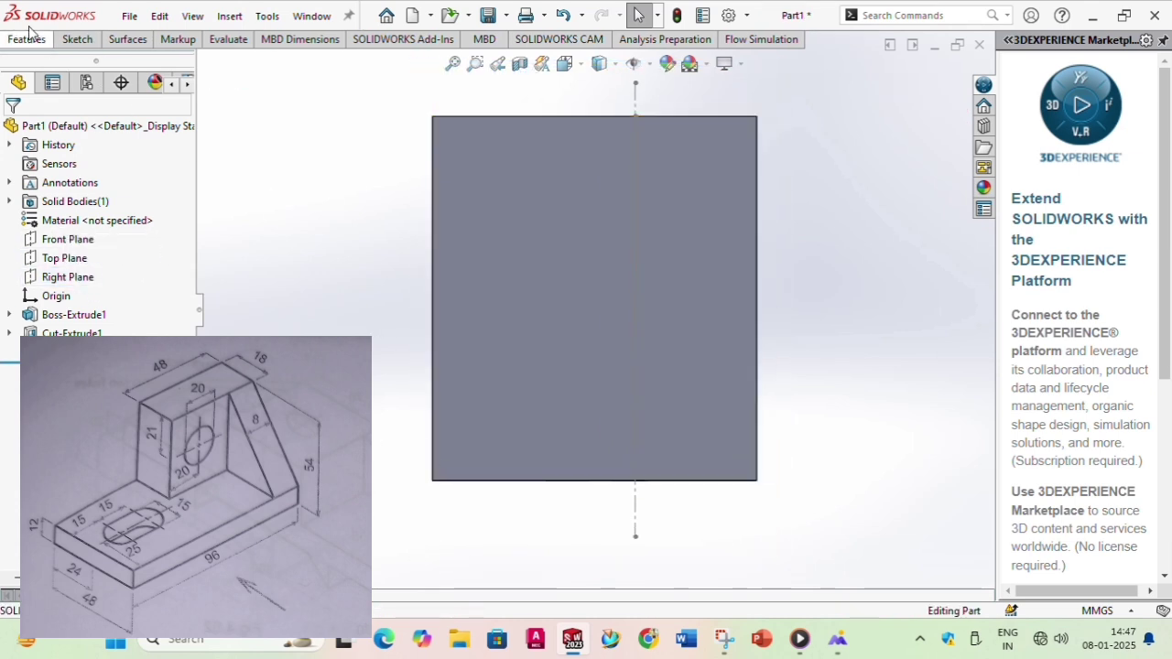
click(77, 38)
click(112, 65)
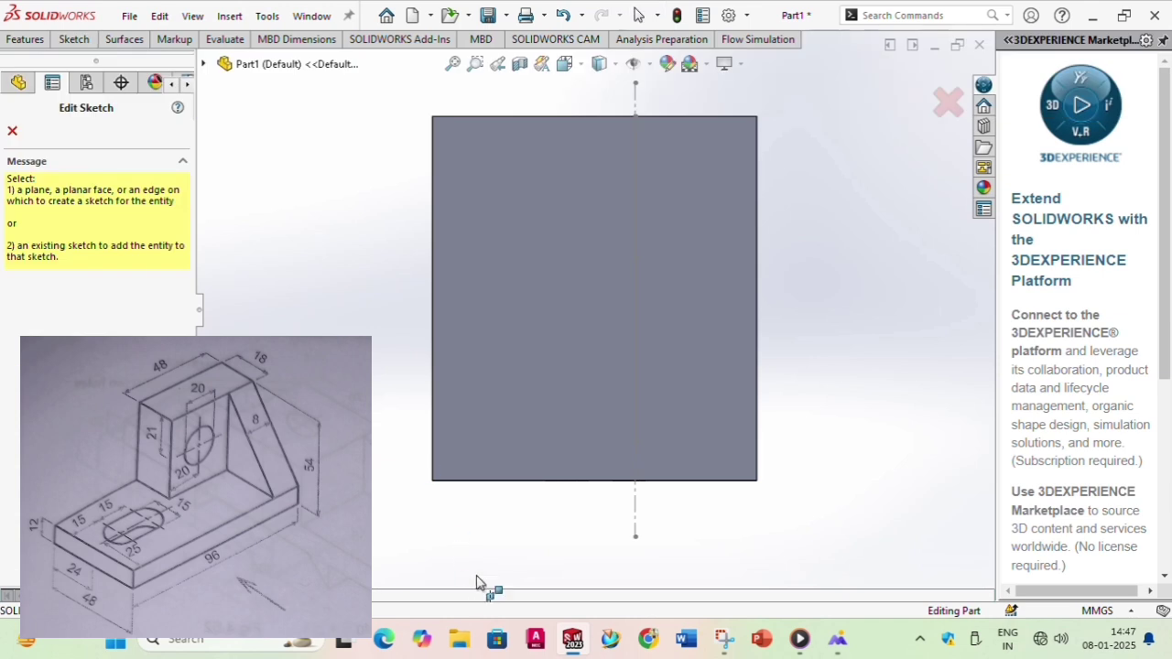
click(13, 131)
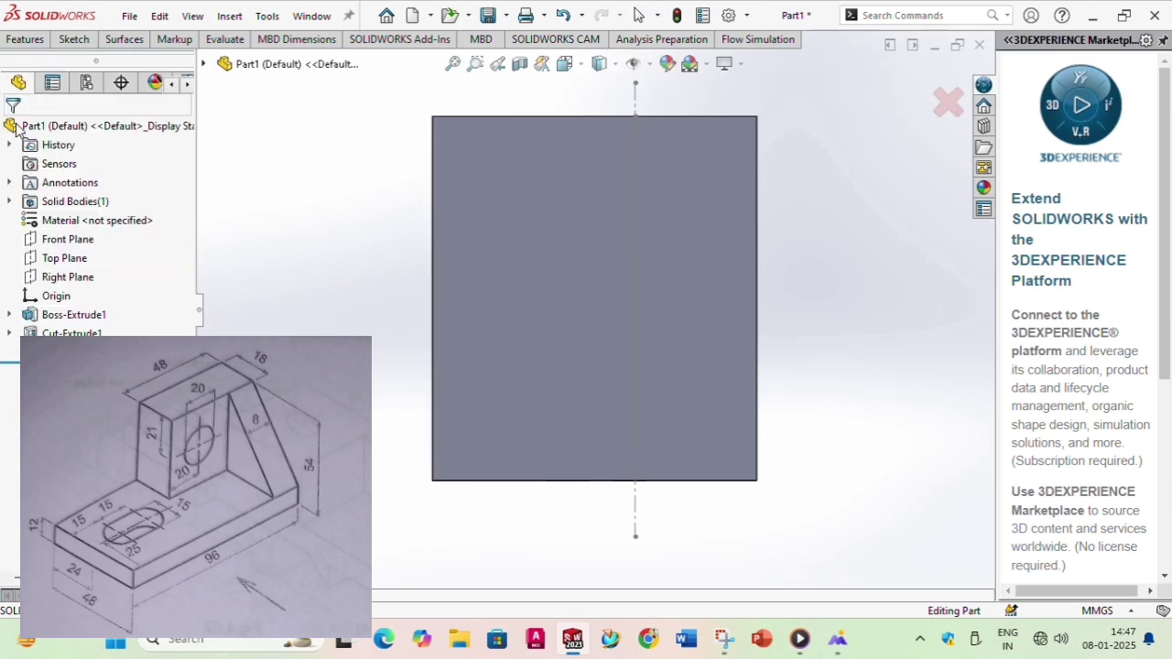
Start a sketch on the bracket's tall outer face and draw a vertical line about 13 mm long from the origin up its edge.
click(76, 38)
click(113, 65)
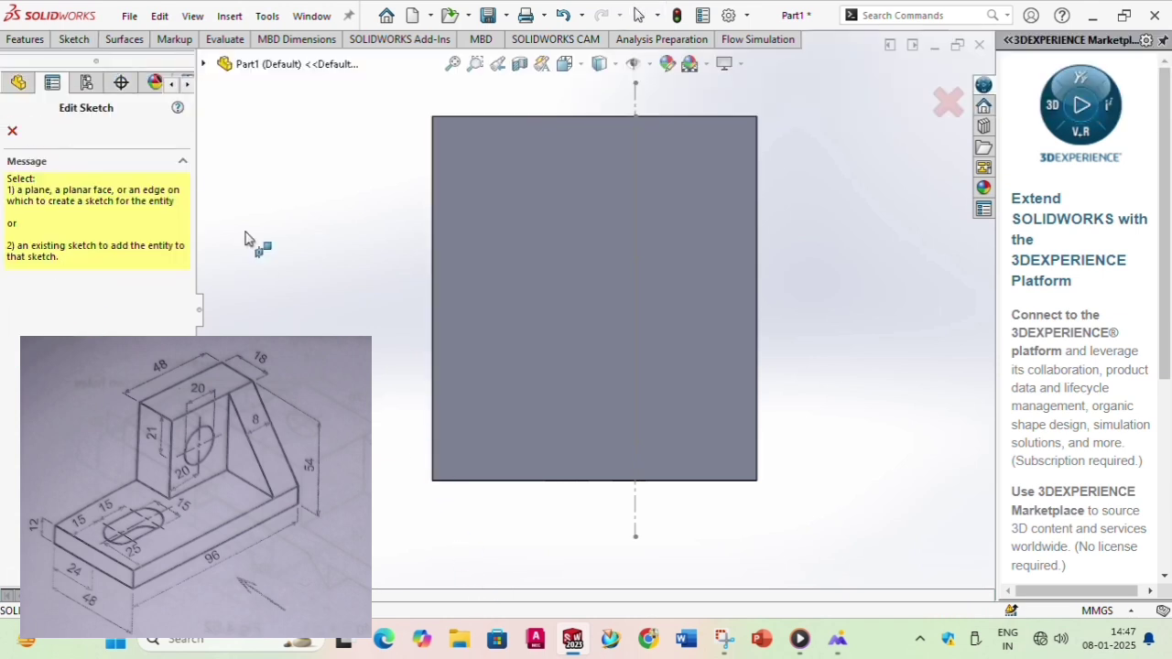
click(445, 472)
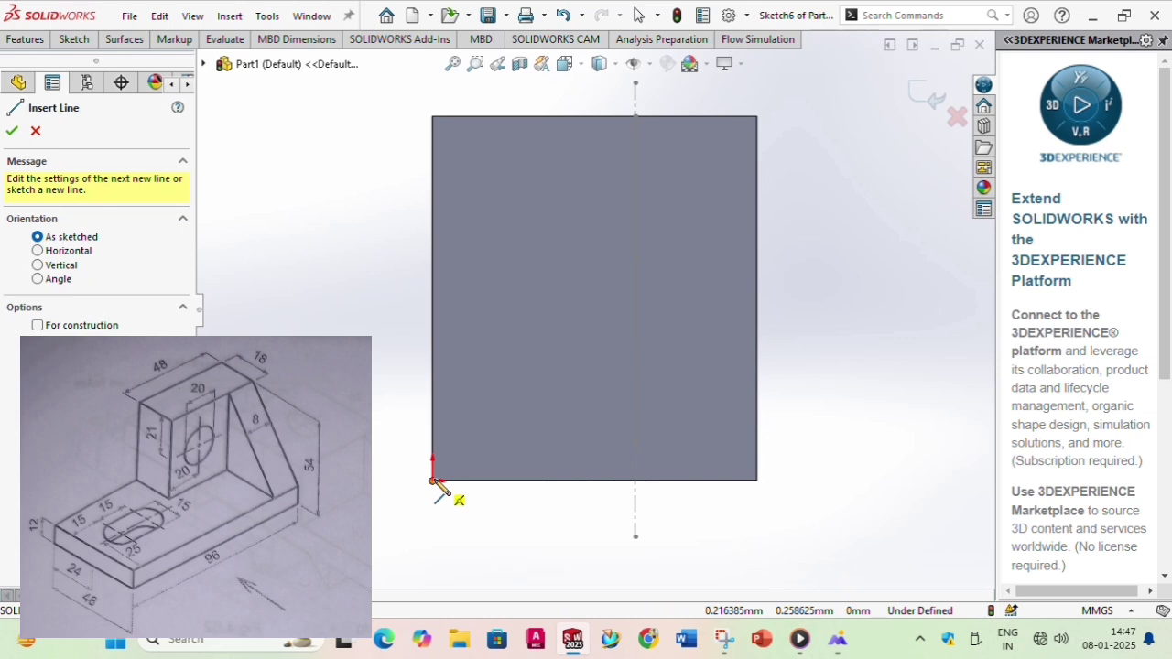
click(434, 481)
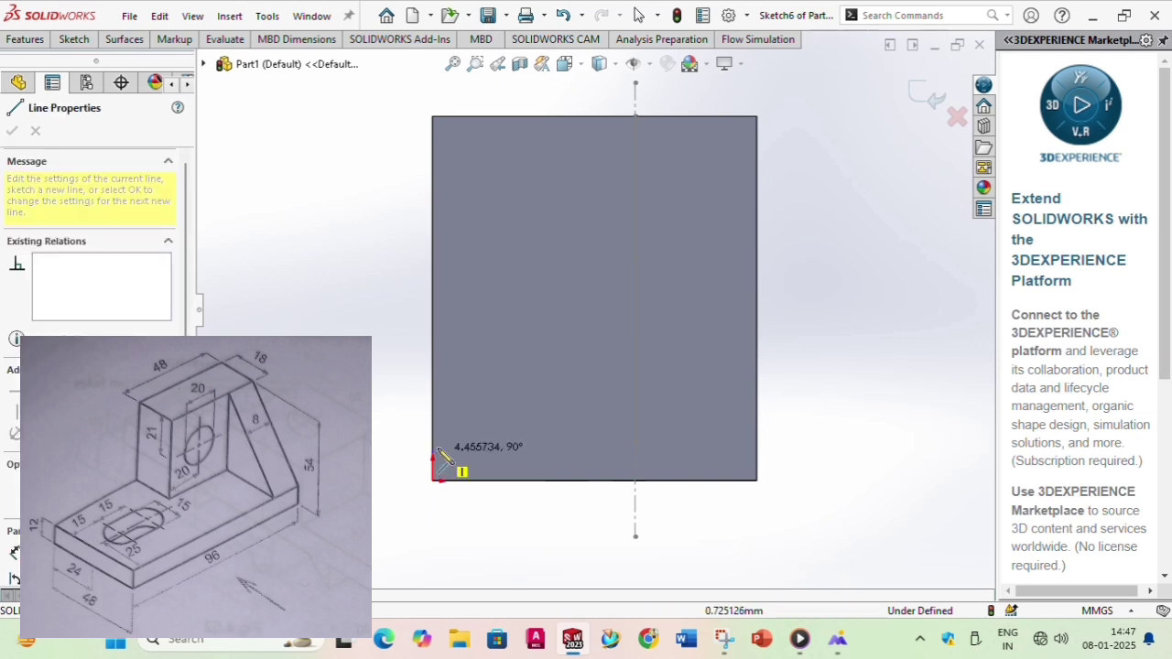
click(432, 392)
Dimension the vertical line at the origin and set its length to 12 mm.
click(73, 39)
key(Escape)
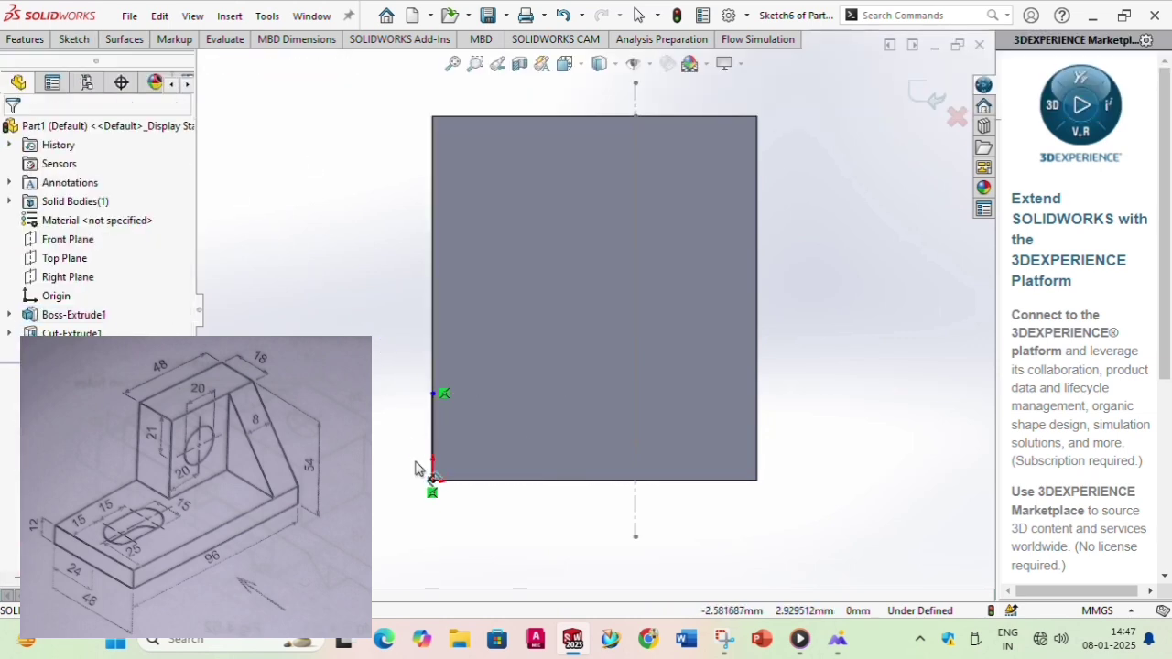
click(431, 447)
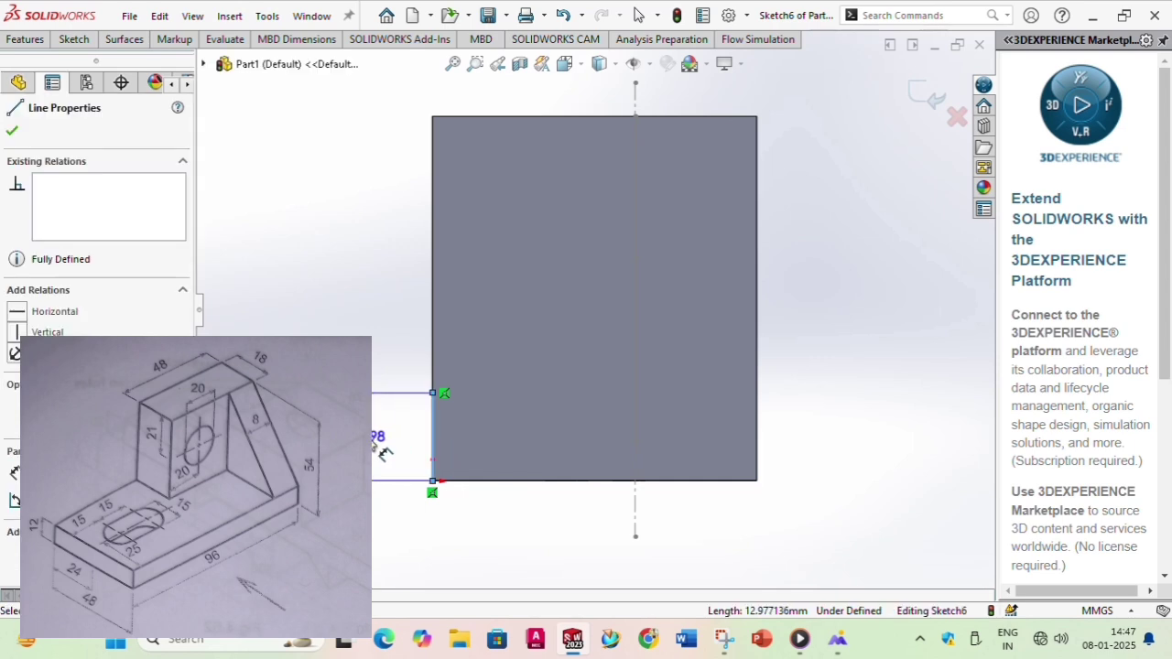
click(377, 447)
key(Return)
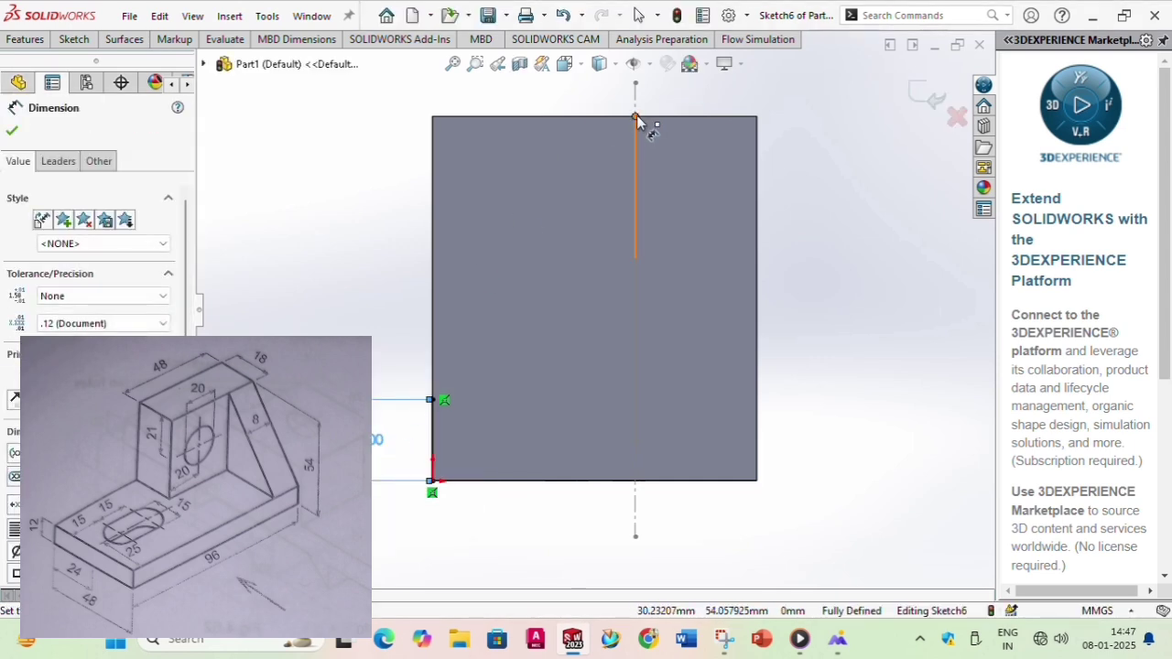
Draw a sloped line on the outer face from the top edge at the upright's inner face to the upper end of the 12 mm line.
click(74, 39)
click(121, 64)
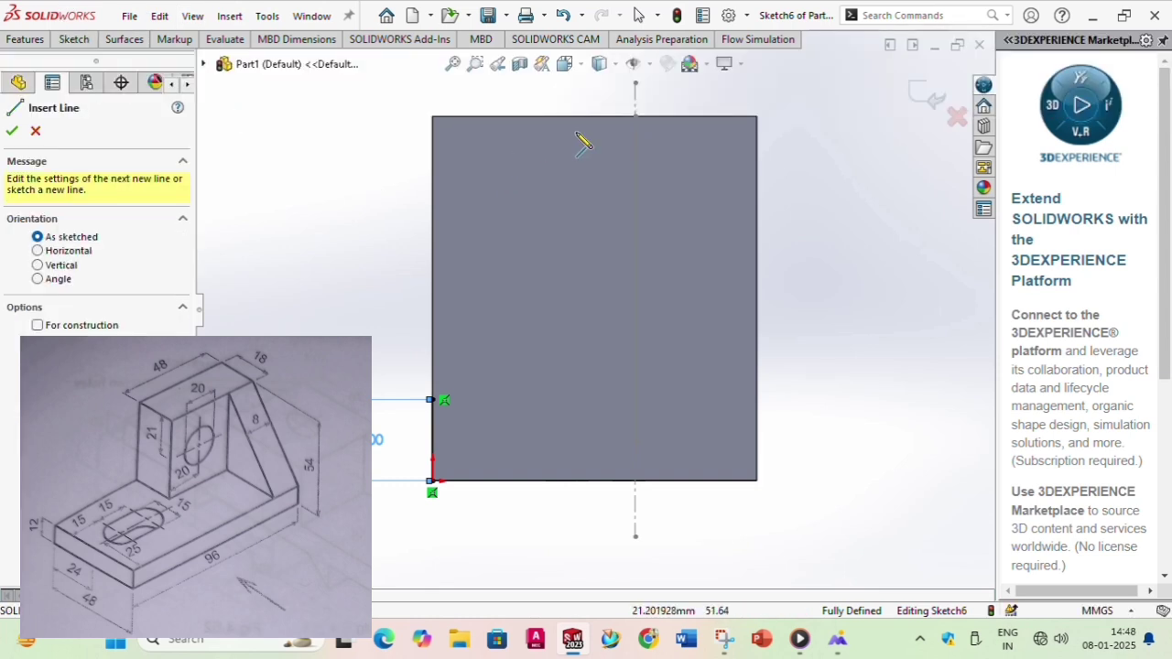
click(636, 118)
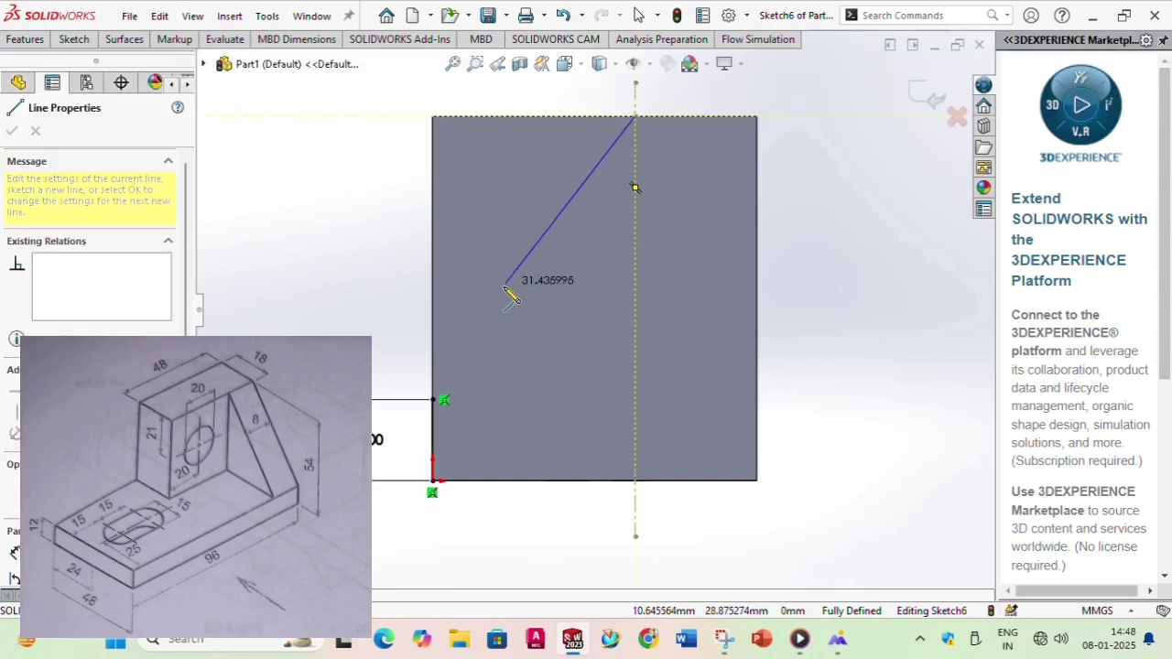
click(434, 400)
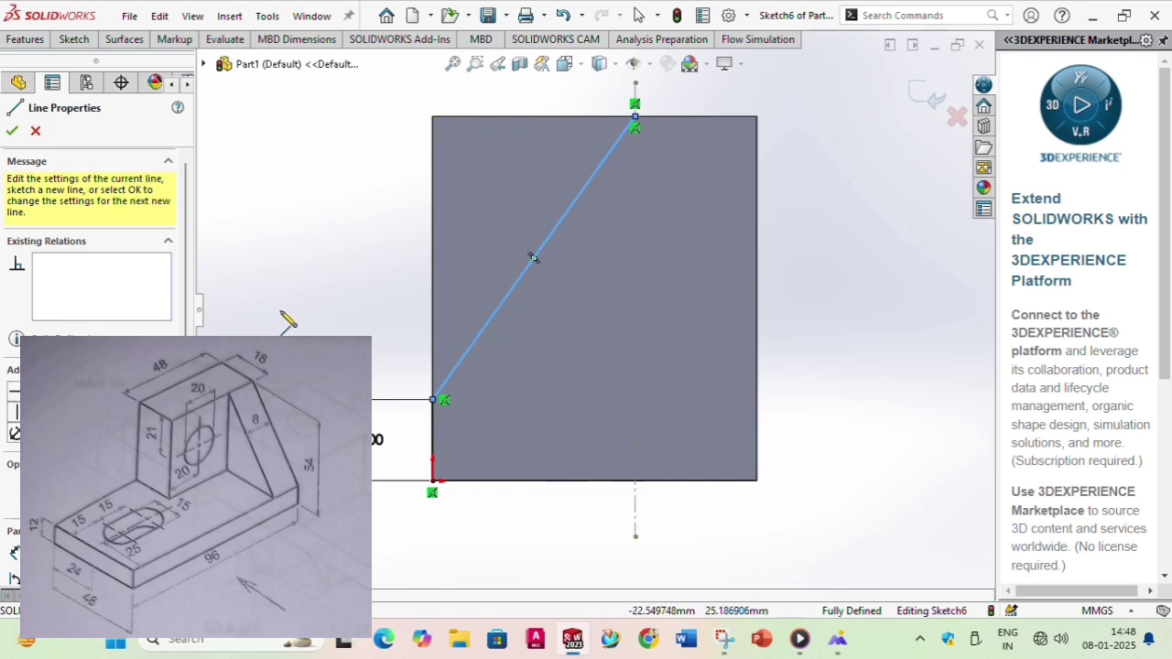
click(13, 133)
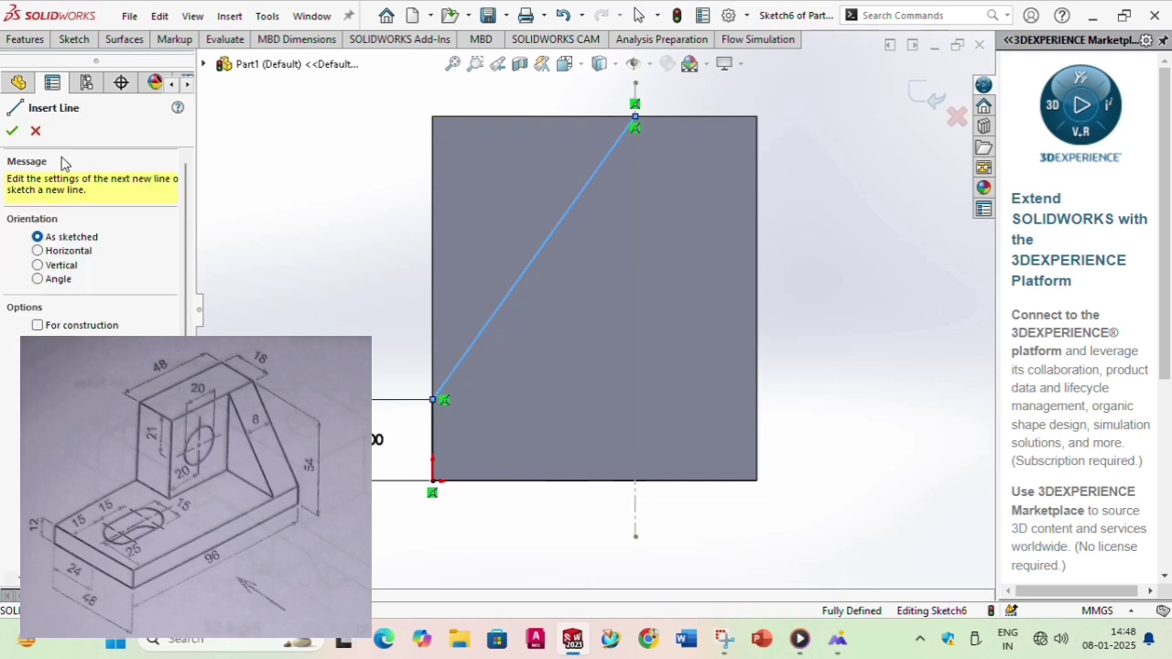
mouse_move(392, 254)
middle_down()
mouse_move(523, 339)
mouse_move(494, 321)
mouse_move(513, 375)
mouse_move(503, 331)
mouse_move(518, 348)
middle_up()
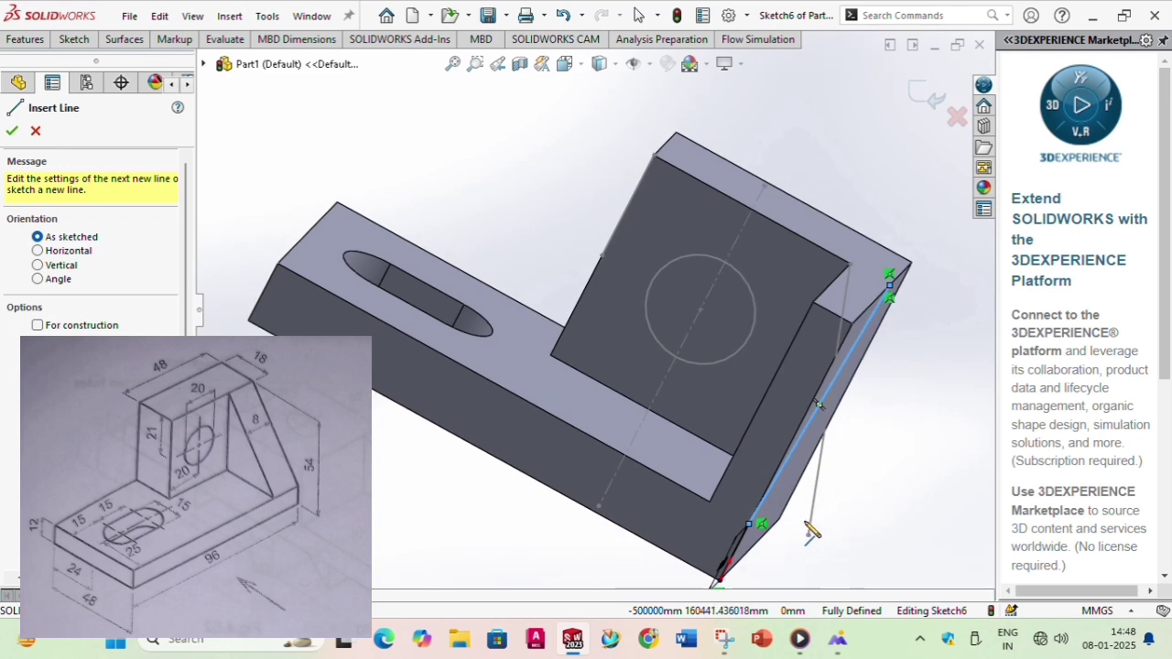
key(Escape)
Try to delete the leftover line from the earlier sketch that lies behind the outer face, including its lower endpoint.
click(811, 524)
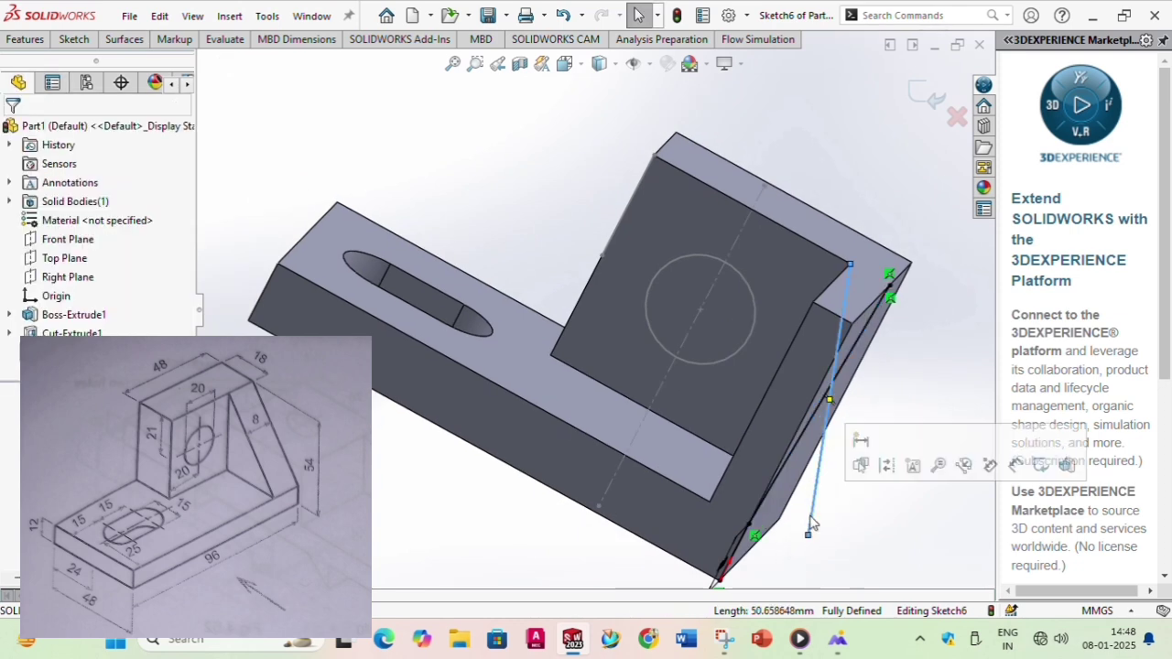
key(Delete)
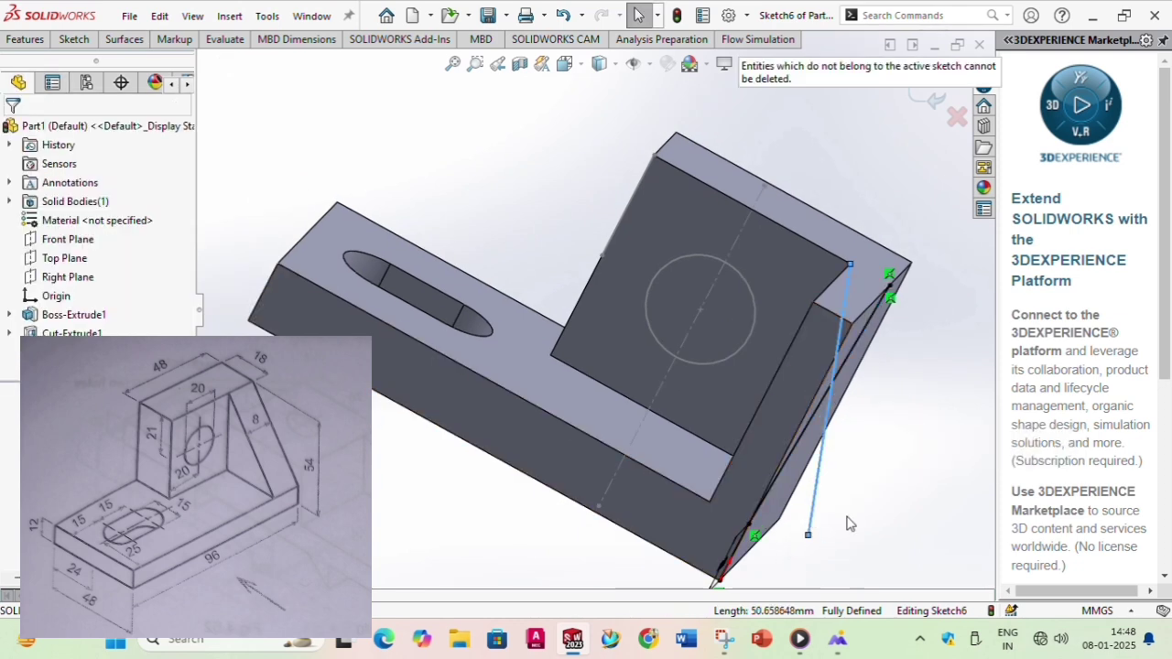
click(815, 513)
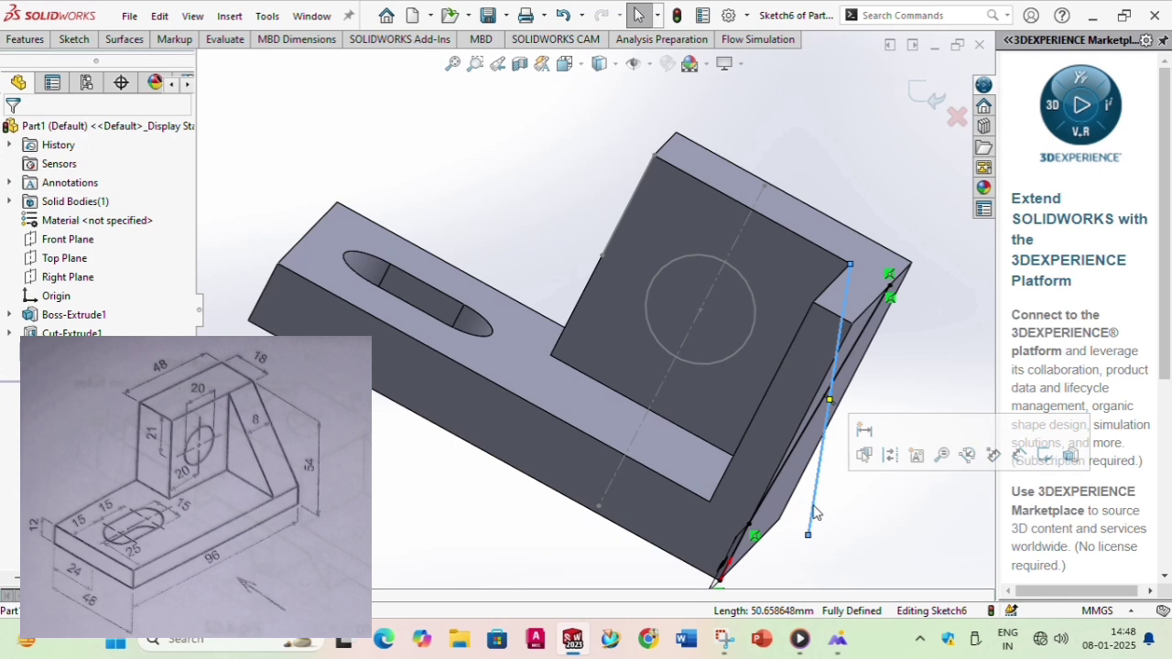
key(Delete)
click(815, 513)
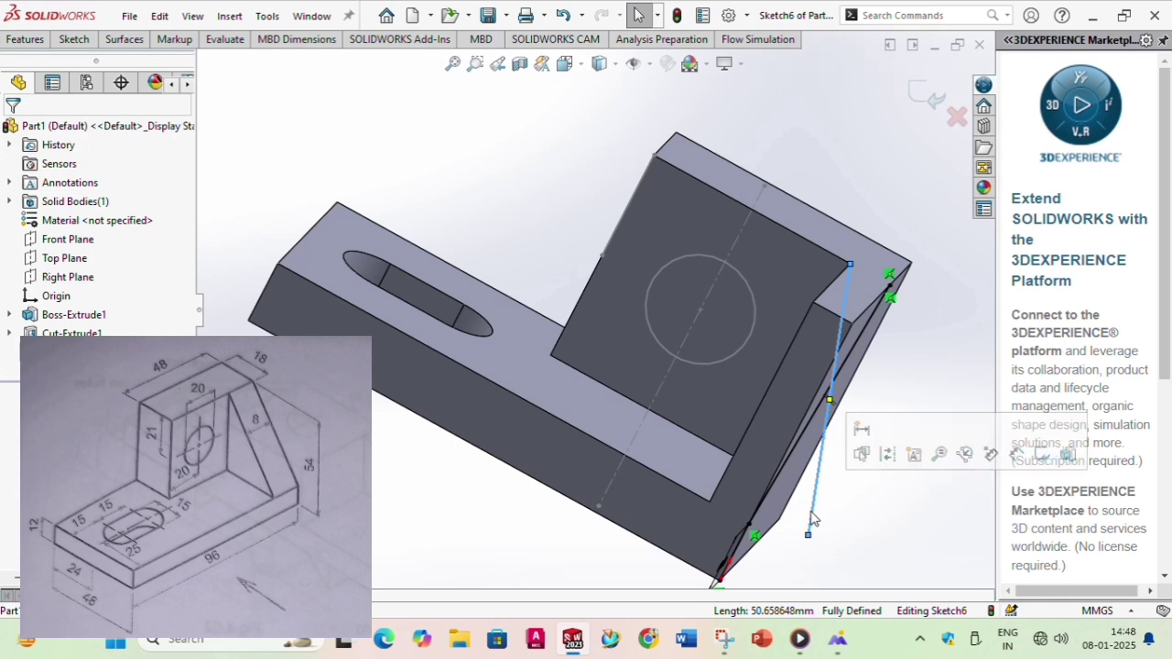
key(Delete)
click(813, 518)
key(Delete)
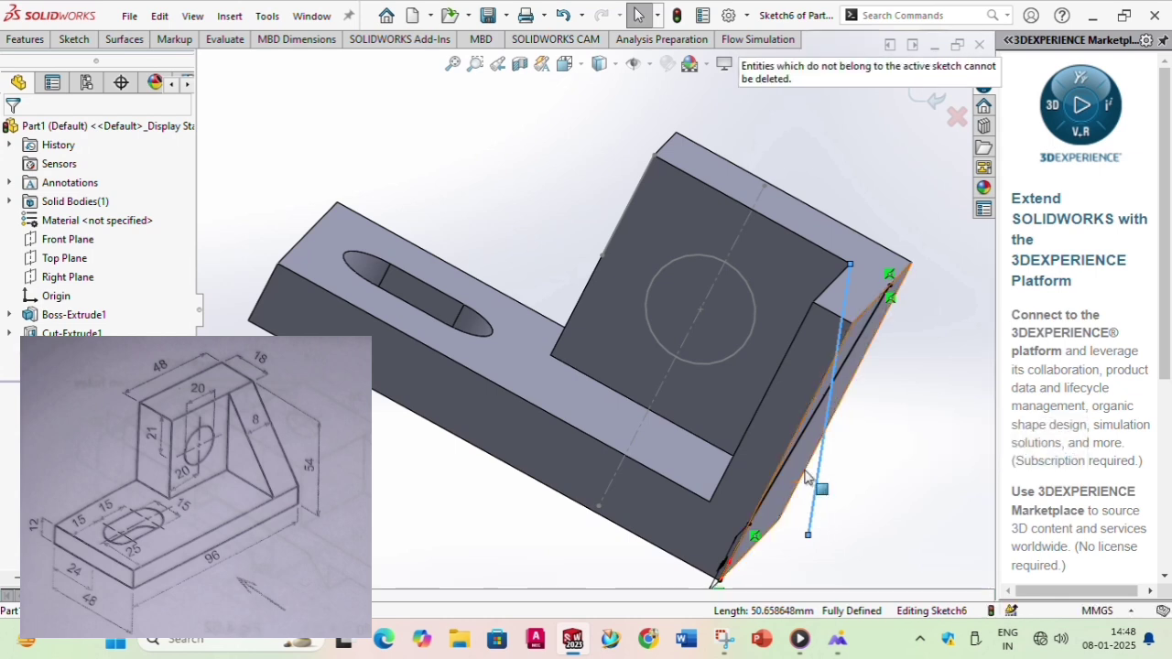
mouse_move(806, 476)
middle_down()
mouse_move(832, 505)
mouse_move(787, 485)
mouse_move(797, 512)
mouse_move(876, 479)
mouse_move(745, 476)
mouse_move(764, 568)
middle_up()
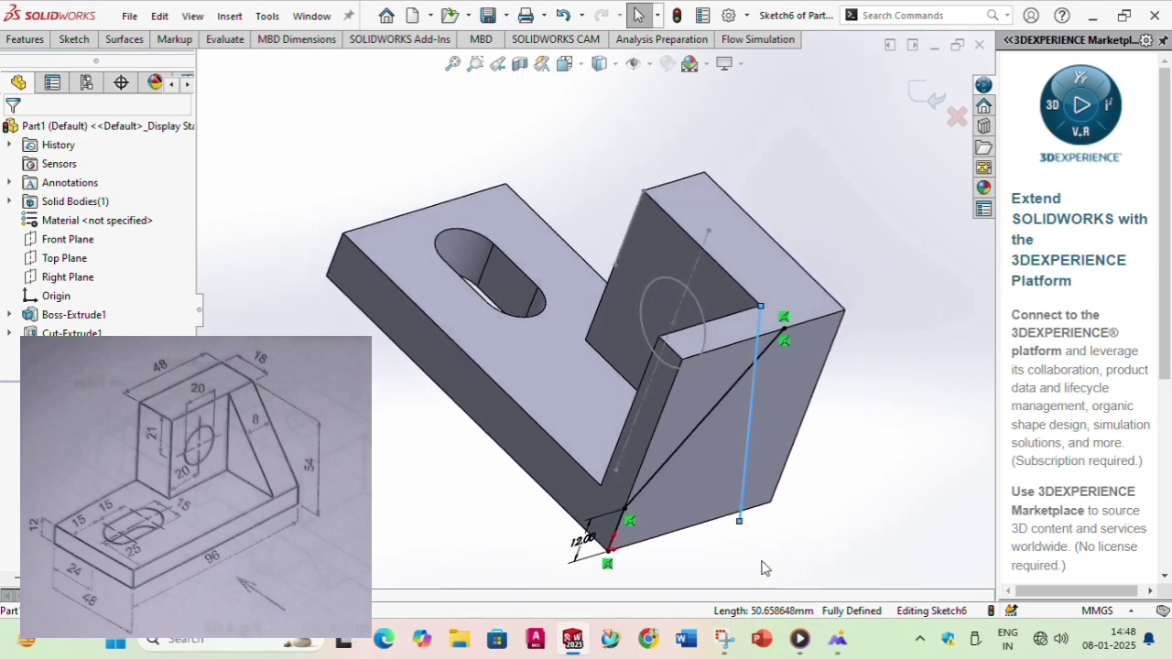
click(739, 521)
key(Delete)
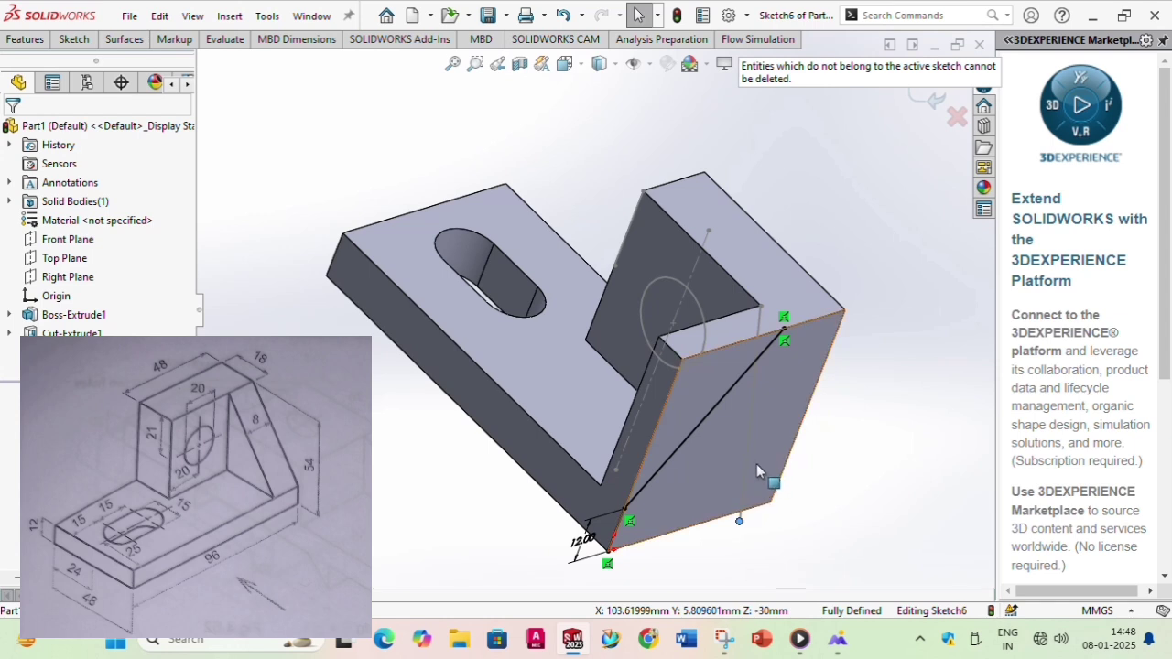
middle_drag(762, 471, 706, 476)
middle_drag(590, 478, 547, 592)
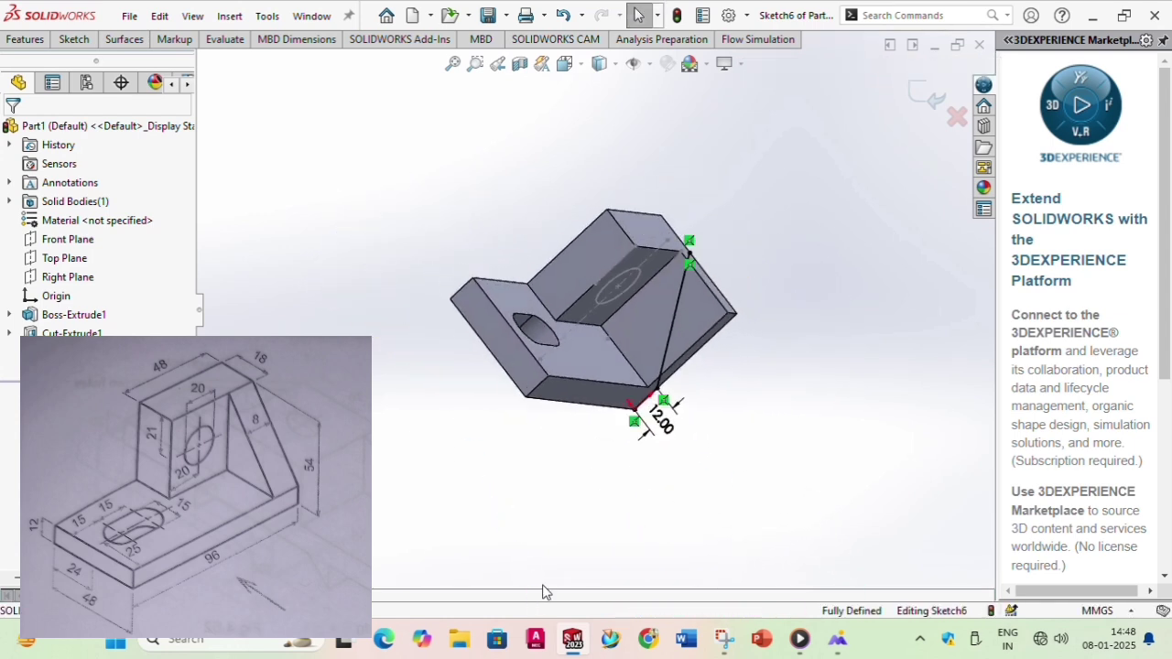
scroll(612, 282, down, 5)
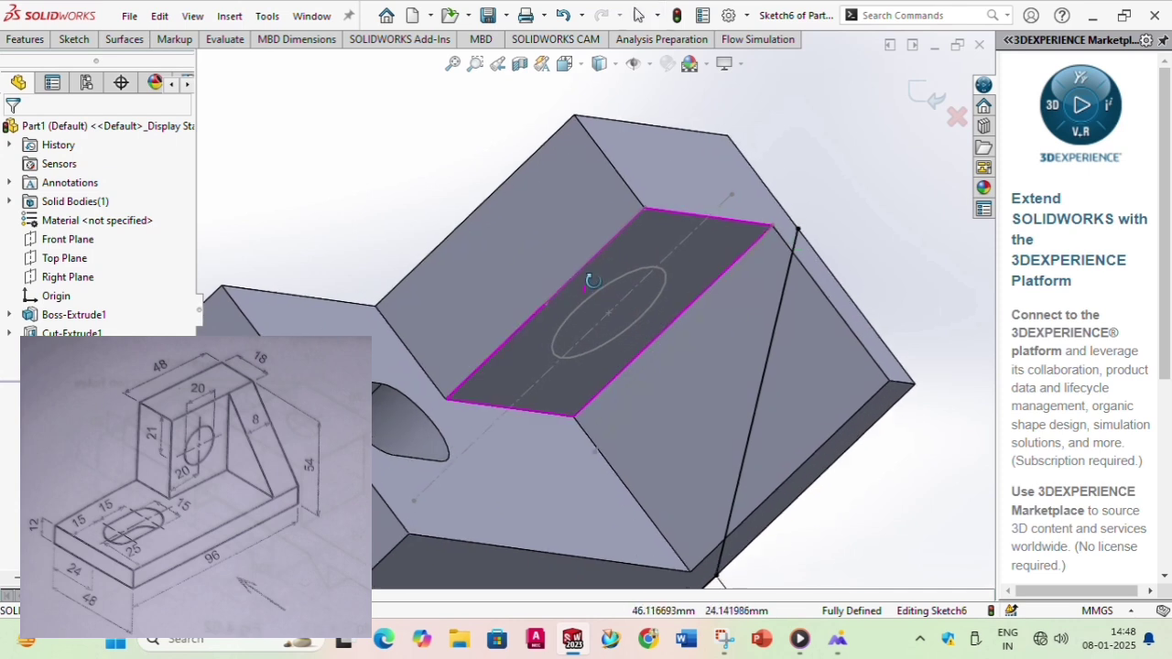
click(43, 41)
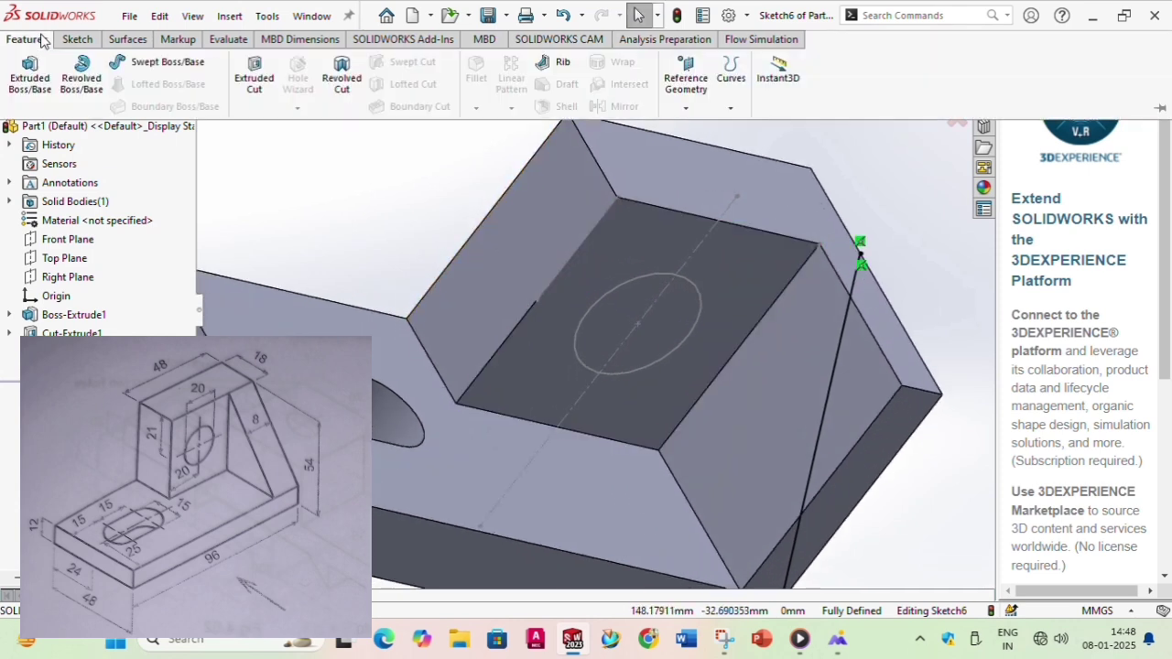
click(248, 78)
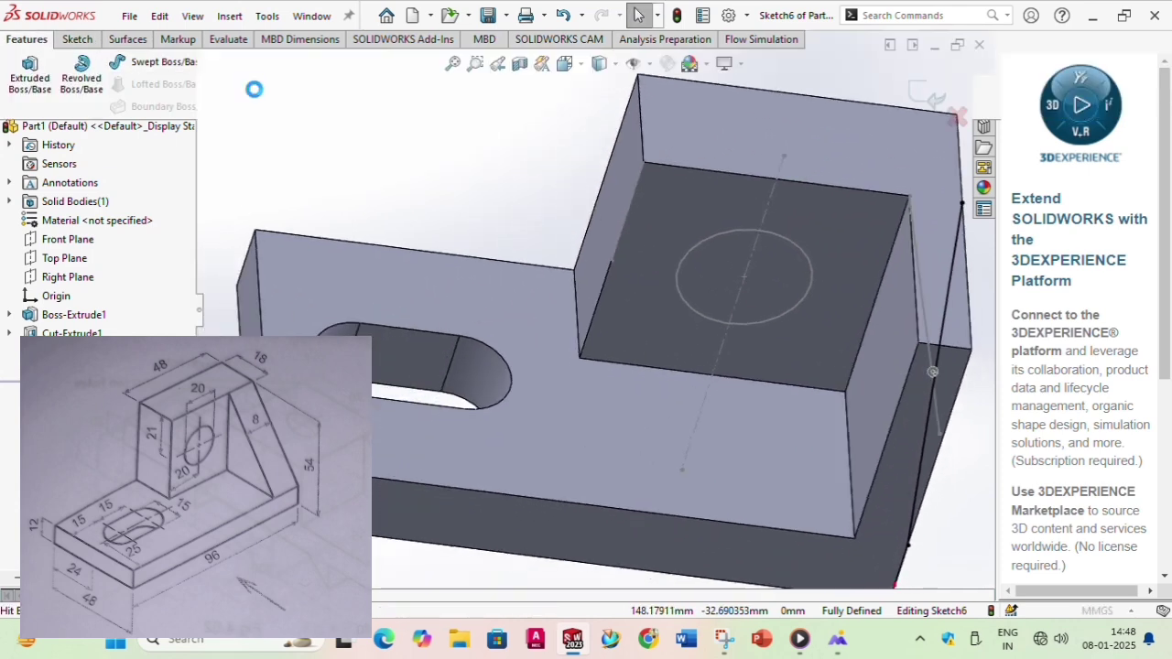
middle_drag(802, 390, 777, 337)
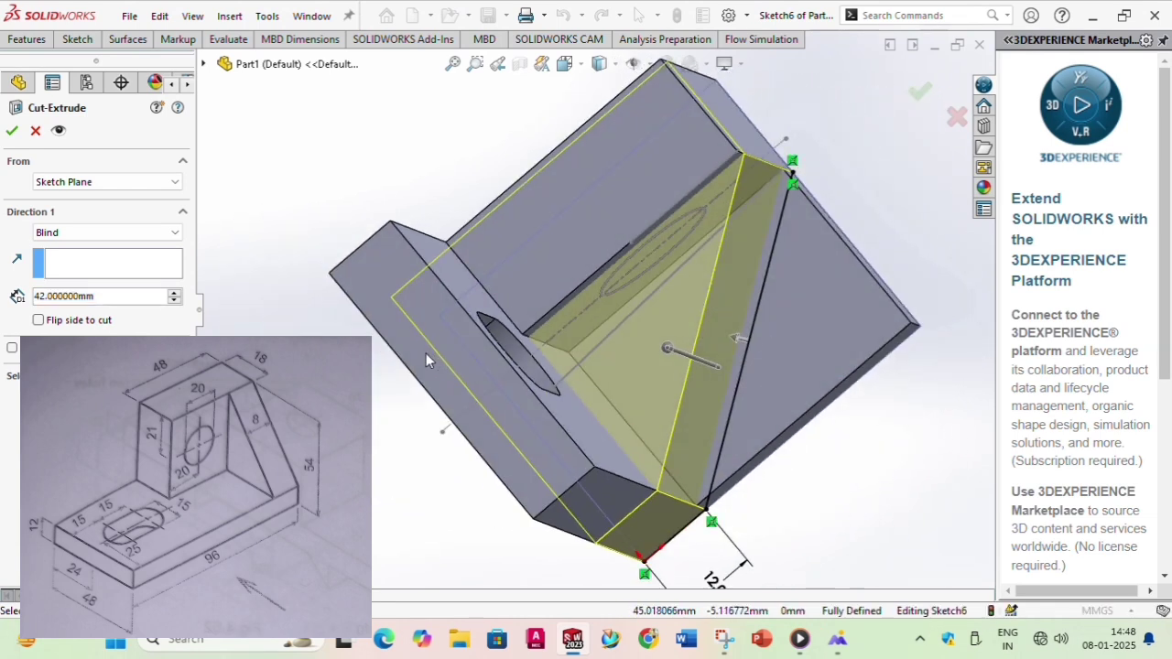
click(112, 234)
click(73, 255)
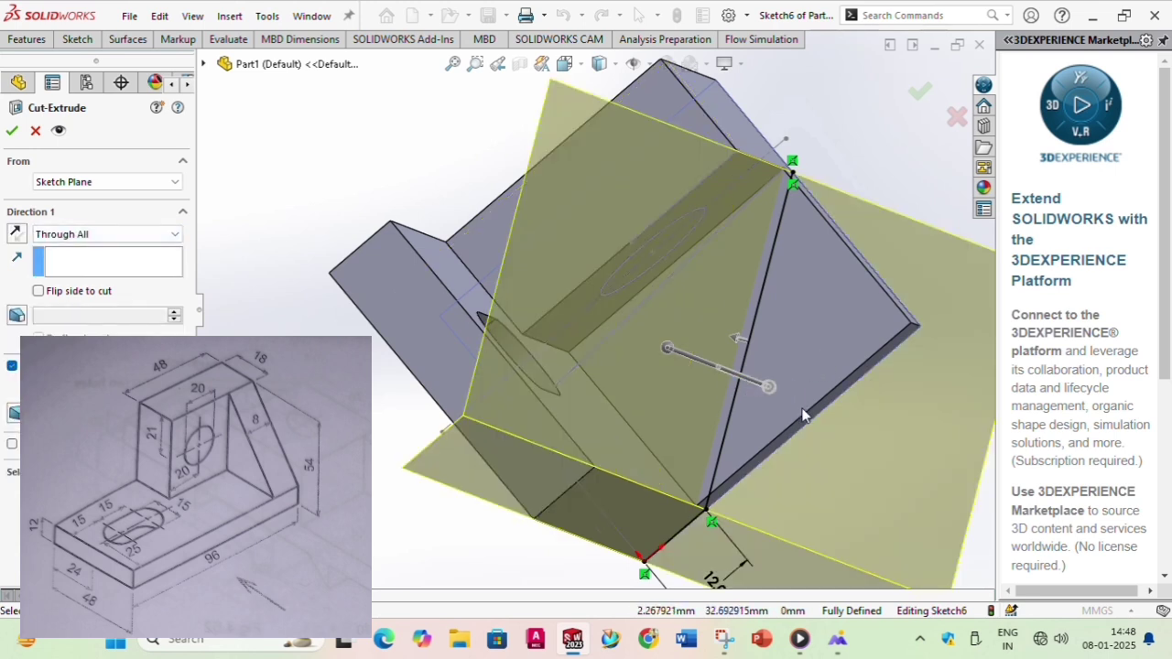
middle_drag(802, 410, 730, 407)
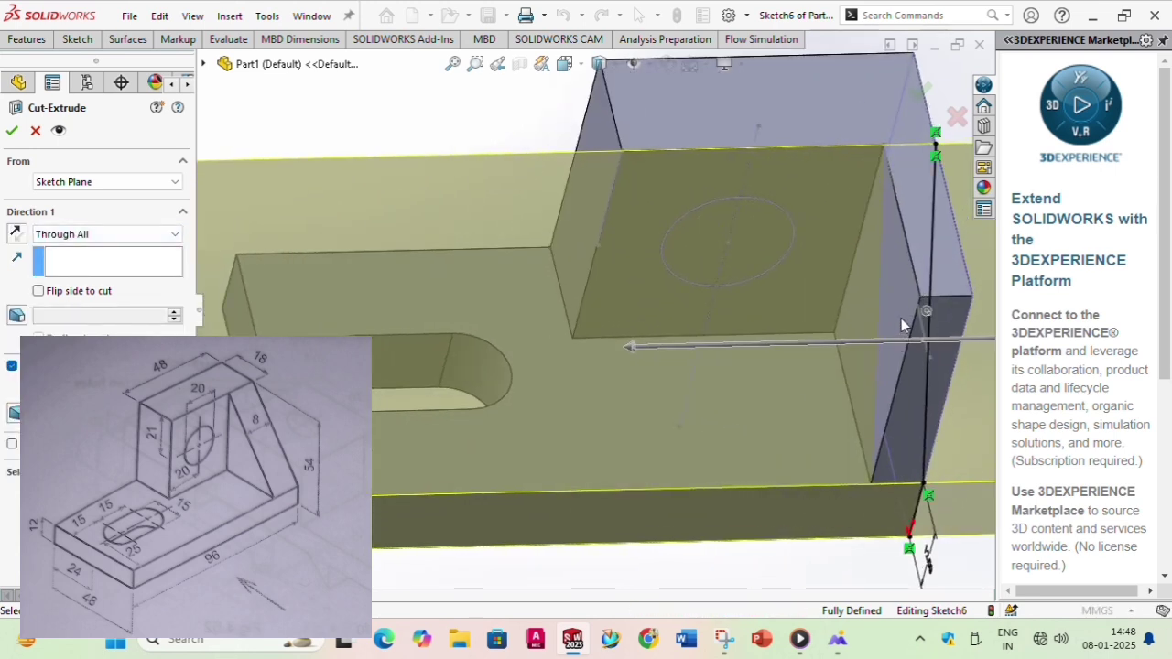
key(Escape)
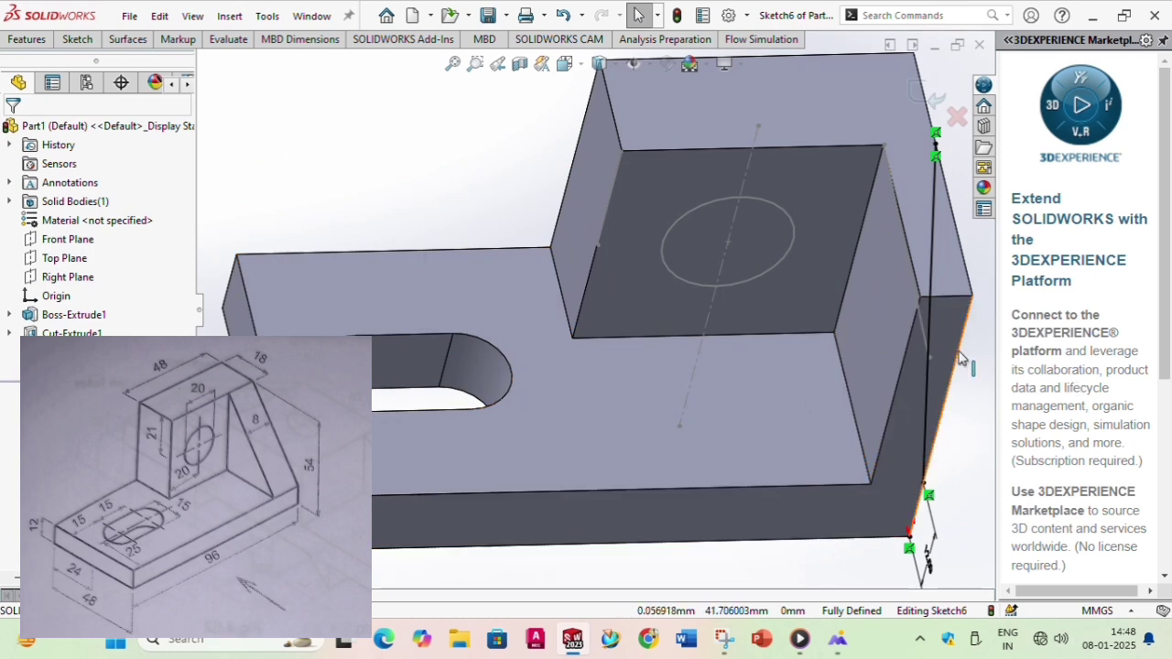
Try an Extruded Cut with the open sloped-line sketch set to Through All, and undo it.
middle_drag(960, 359, 633, 297)
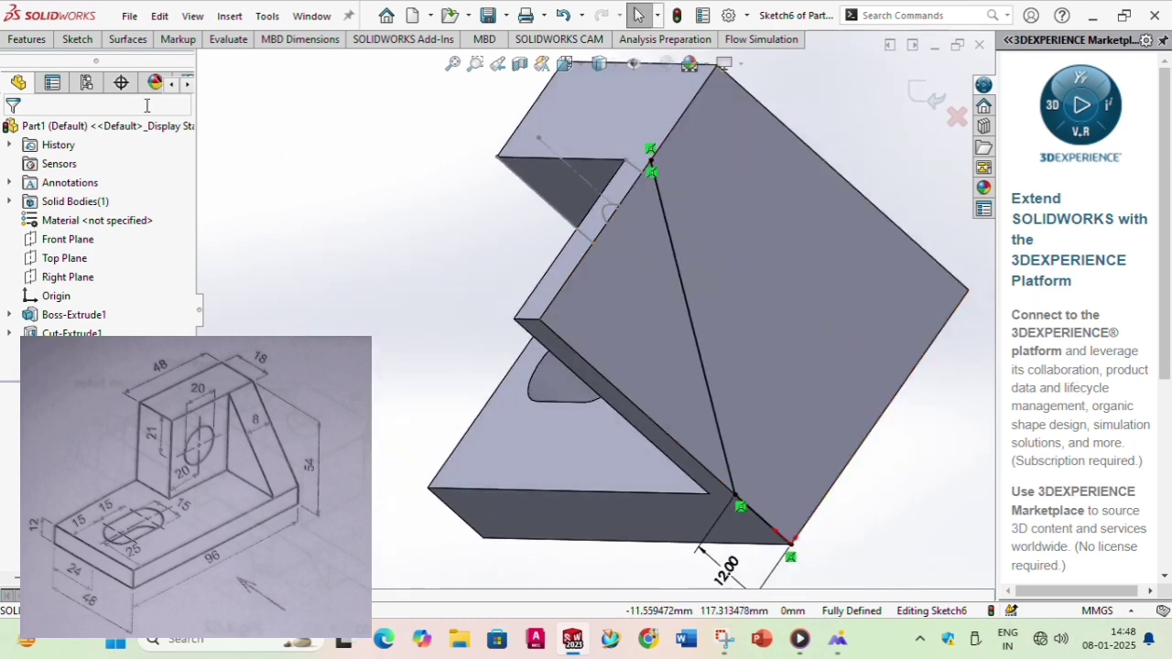
click(27, 40)
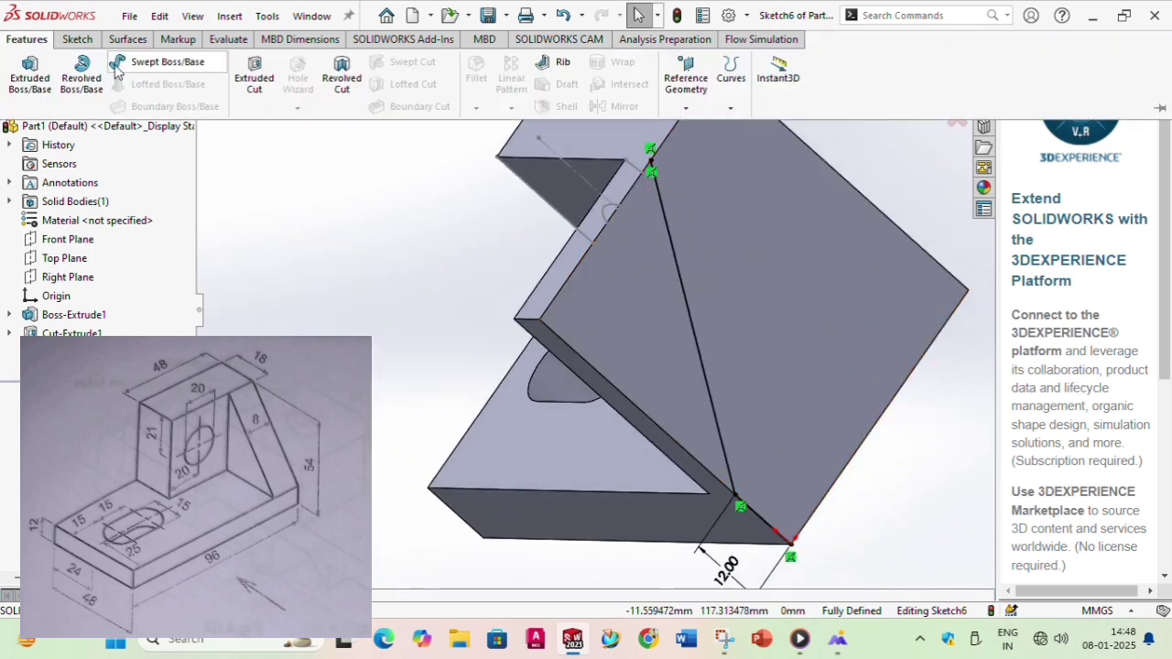
click(254, 84)
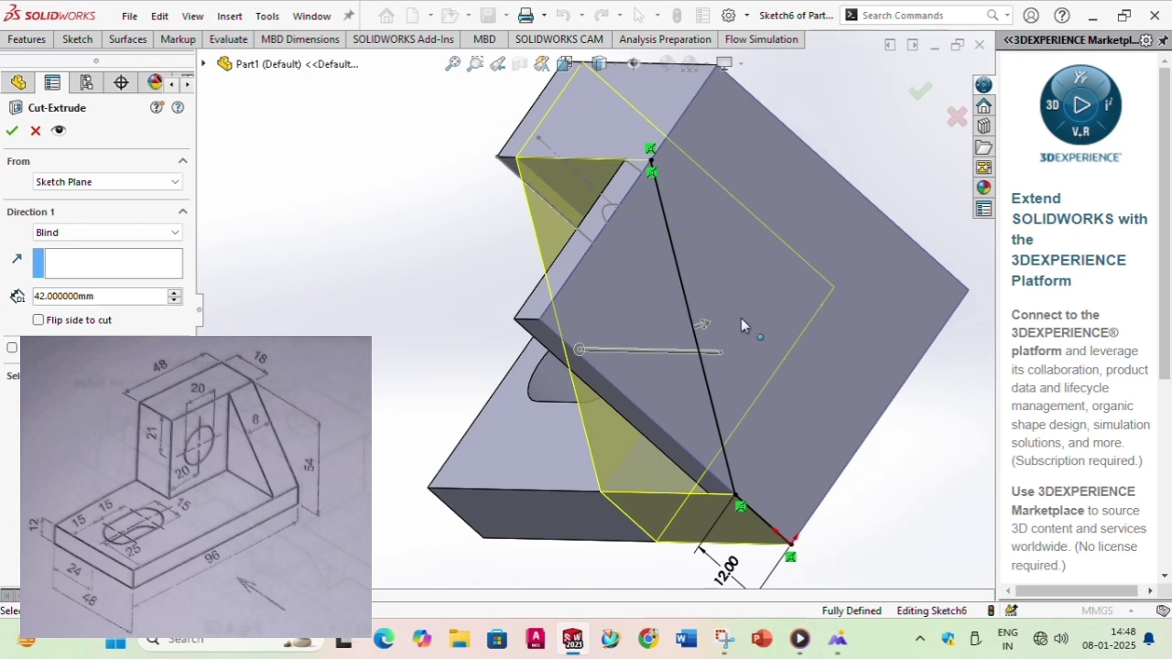
click(64, 231)
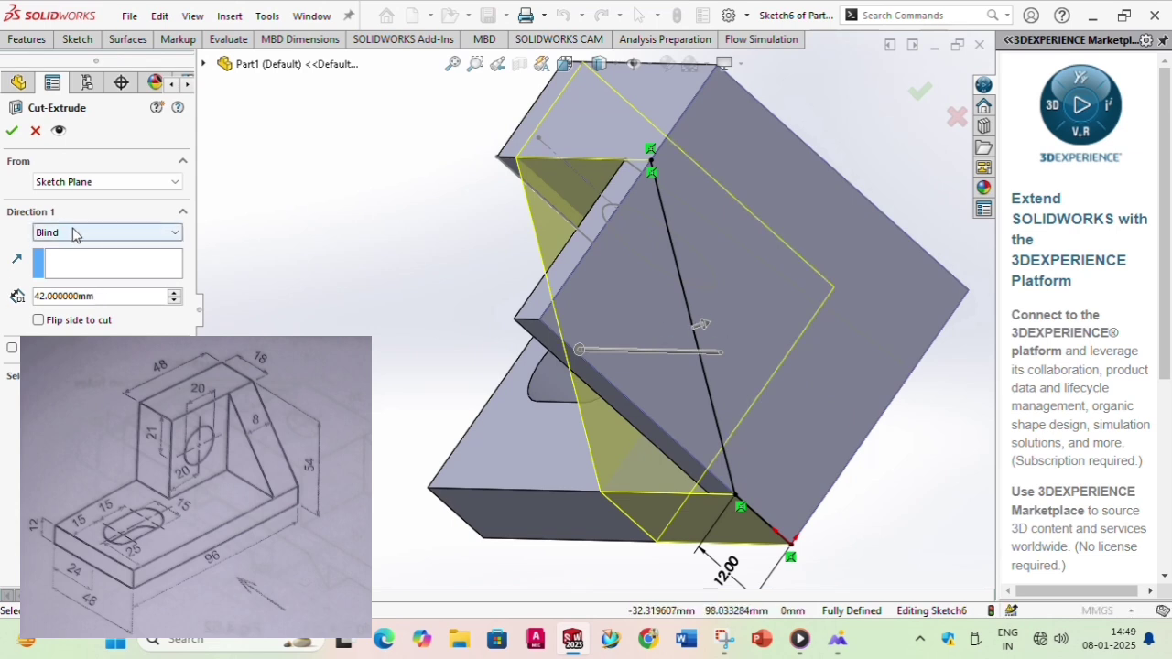
click(61, 259)
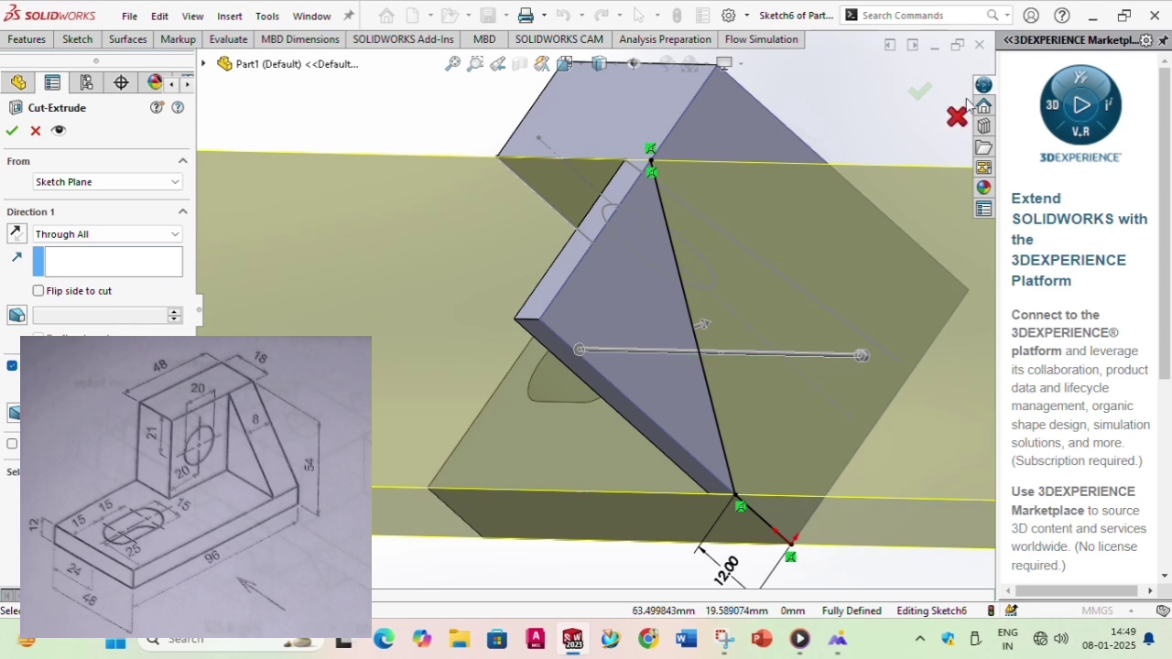
click(919, 89)
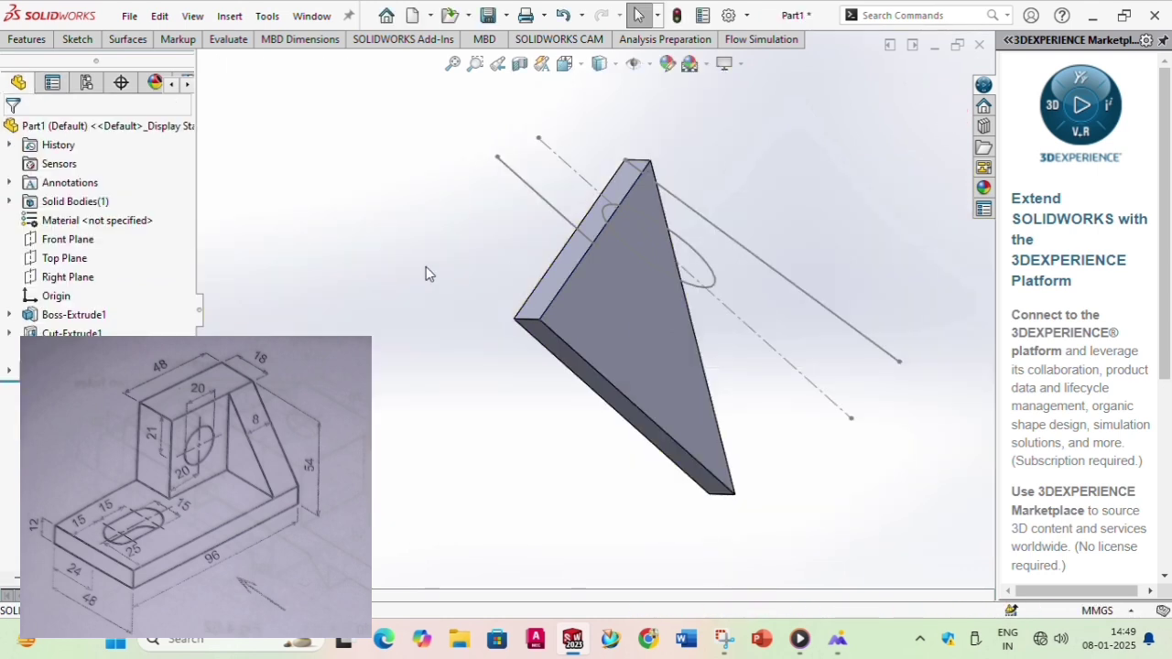
key(ctrl+z)
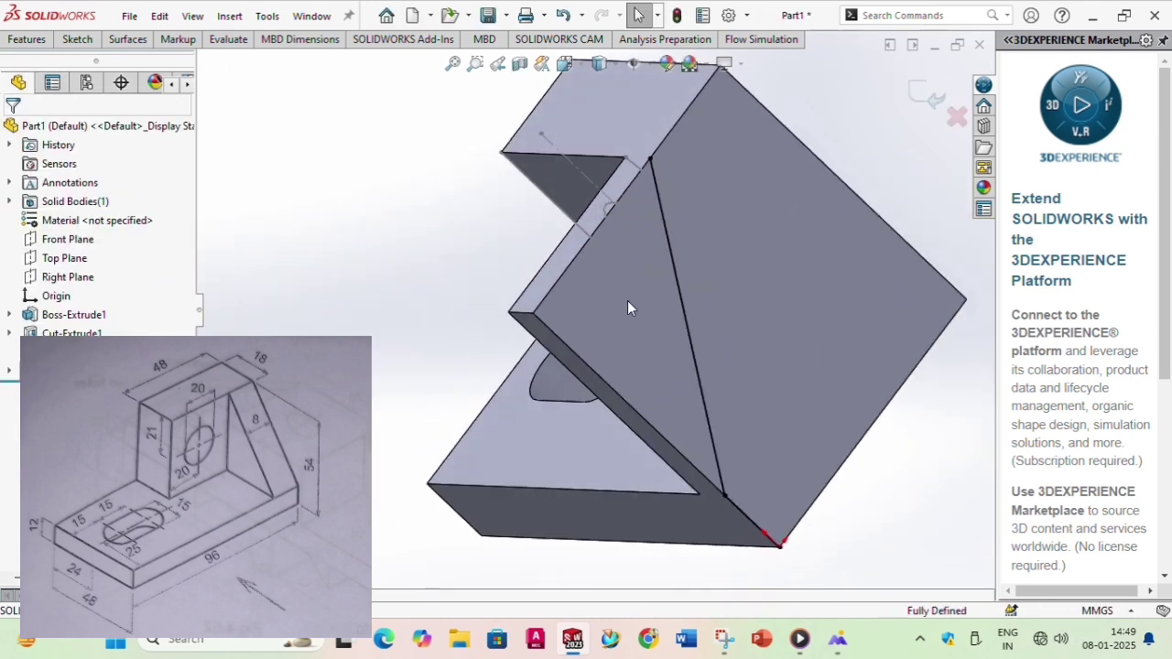
click(597, 311)
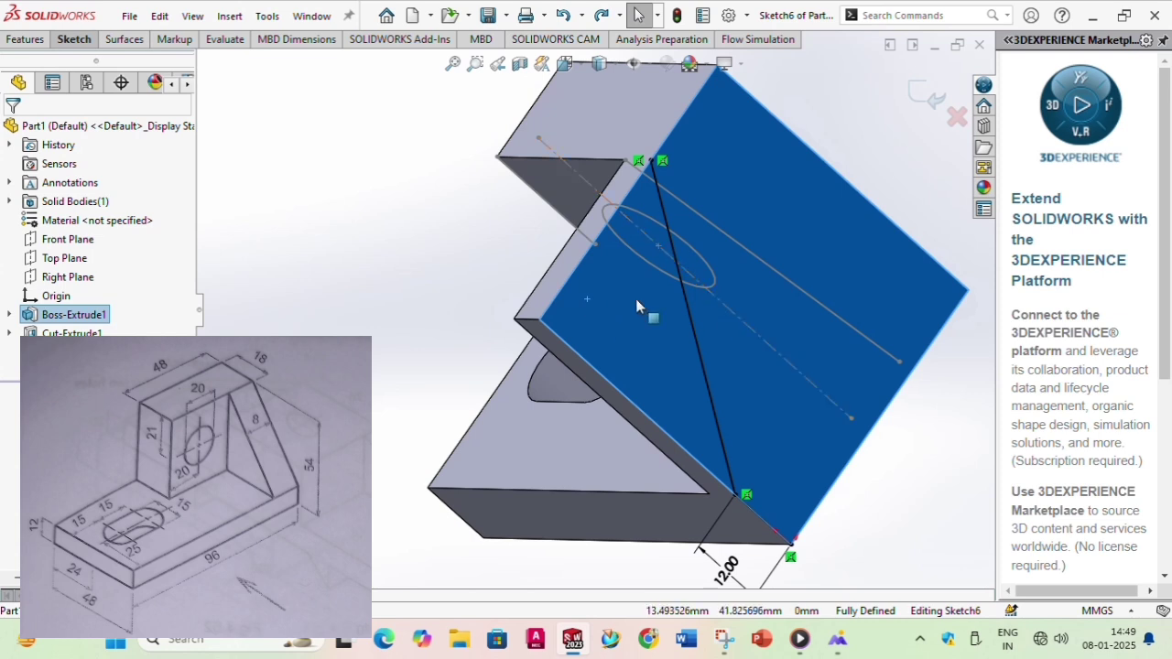
key(Escape)
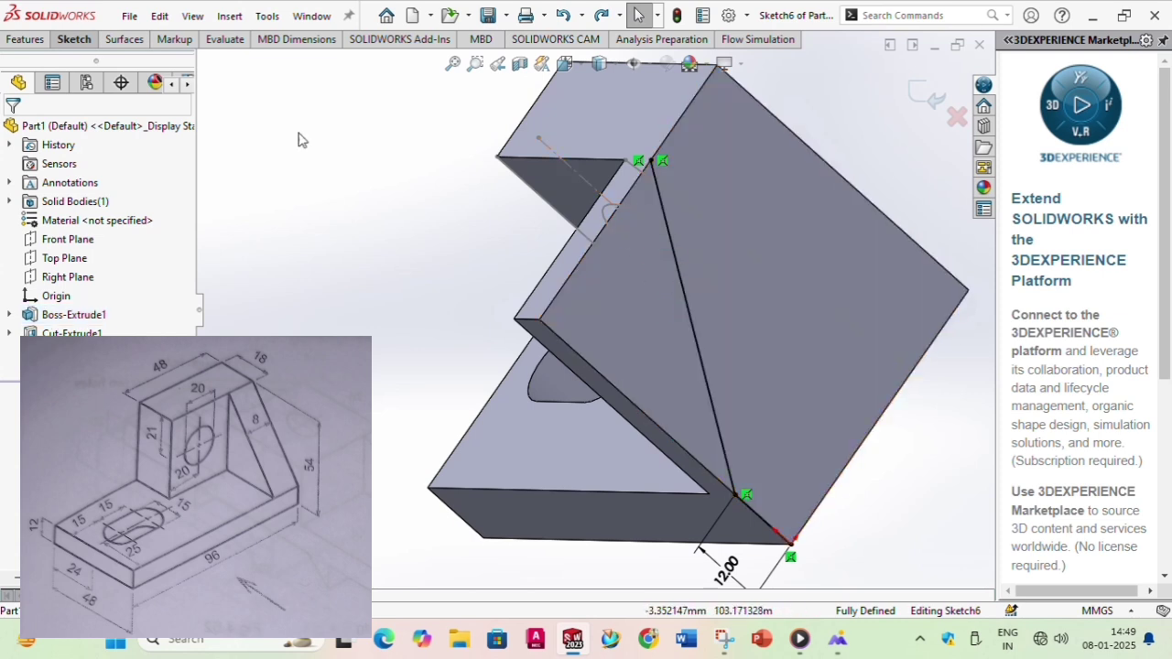
Close the cut profile with a 30 mm line along the top edge to the corner and a line down to the 12 mm line.
click(74, 38)
click(109, 61)
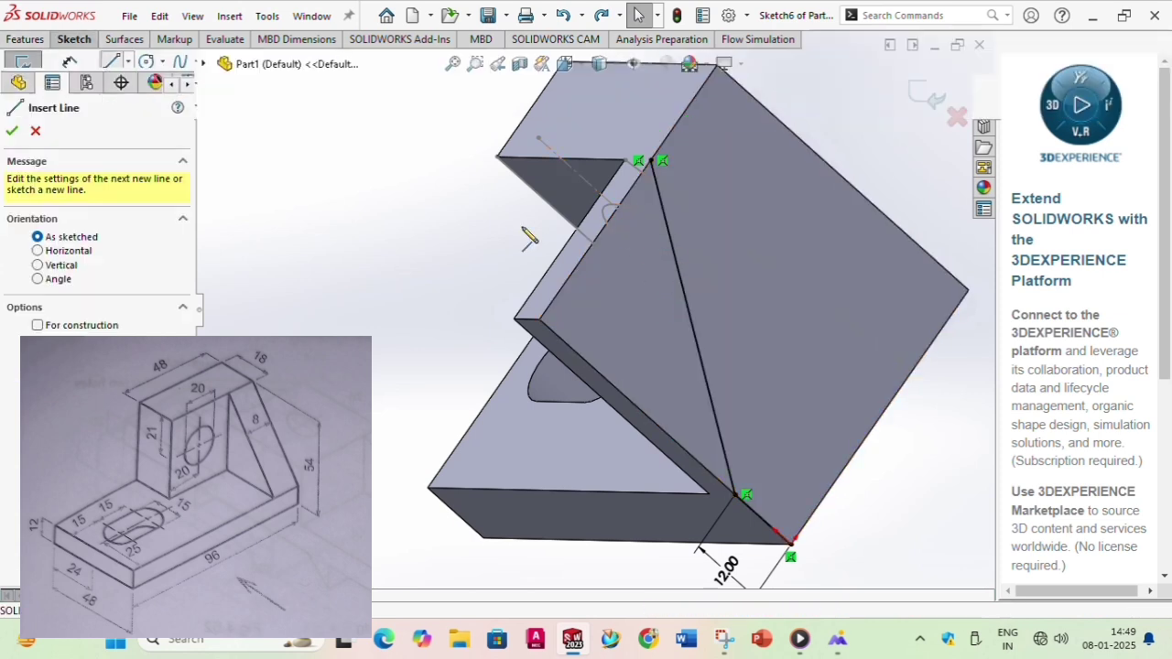
click(652, 161)
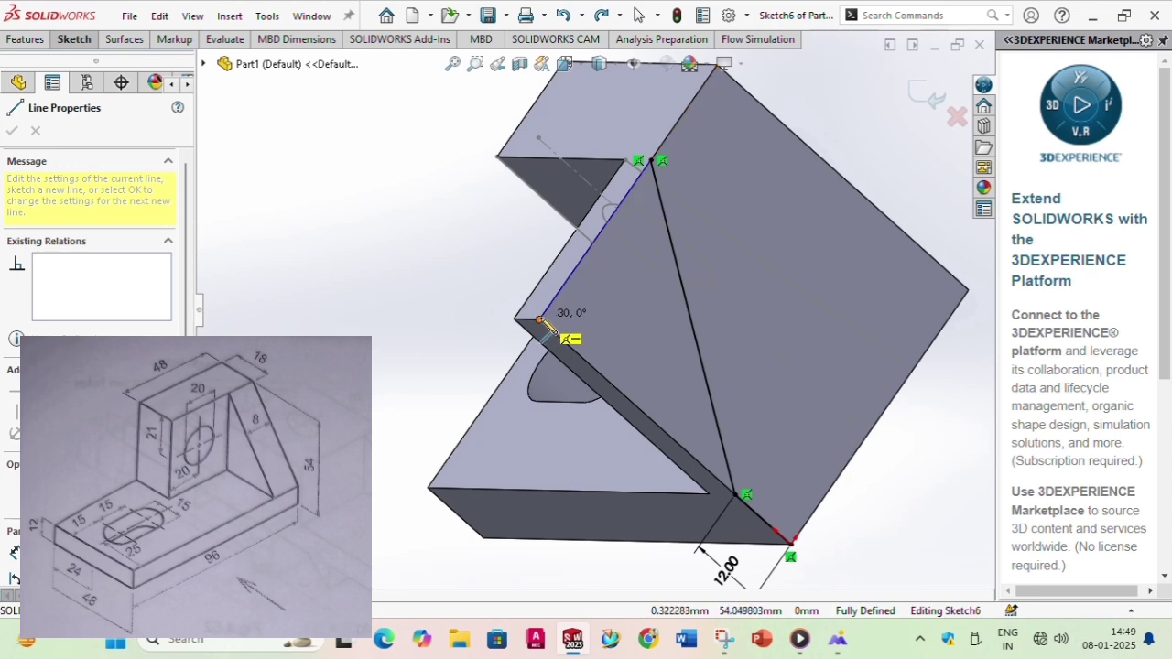
click(540, 323)
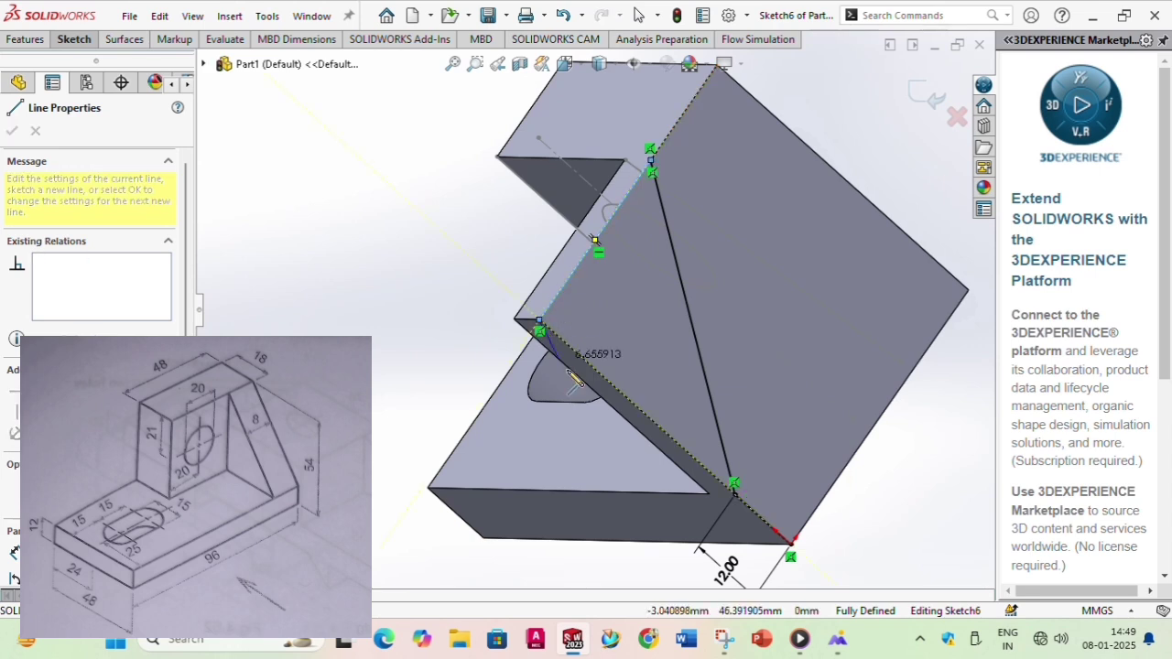
click(734, 495)
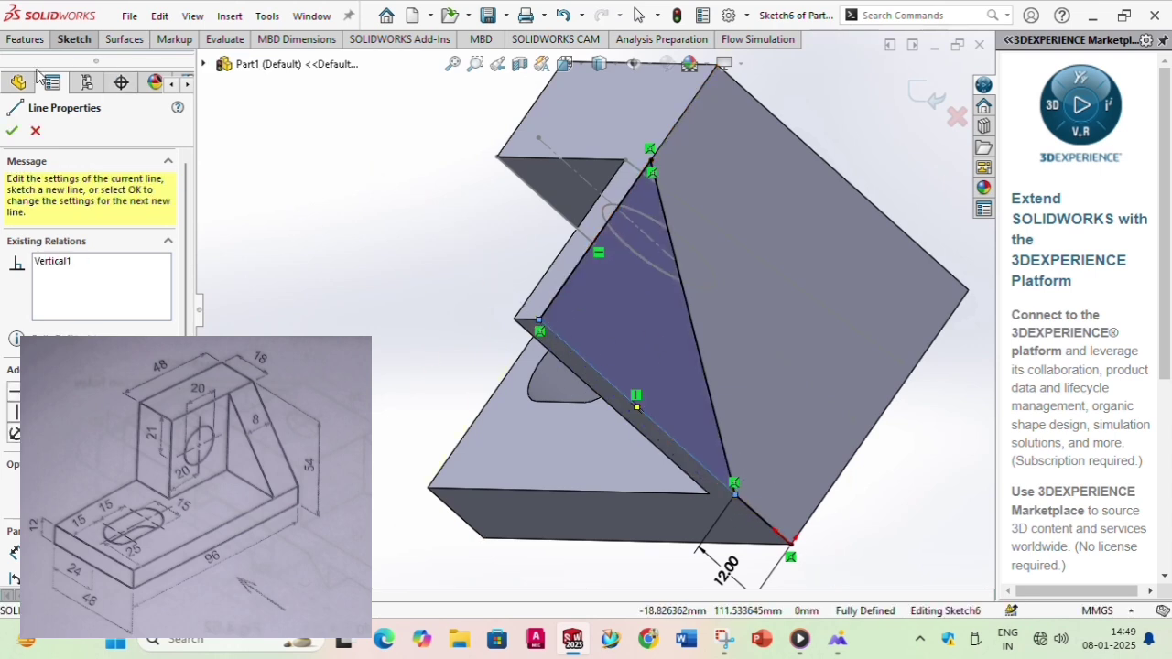
click(12, 132)
click(11, 133)
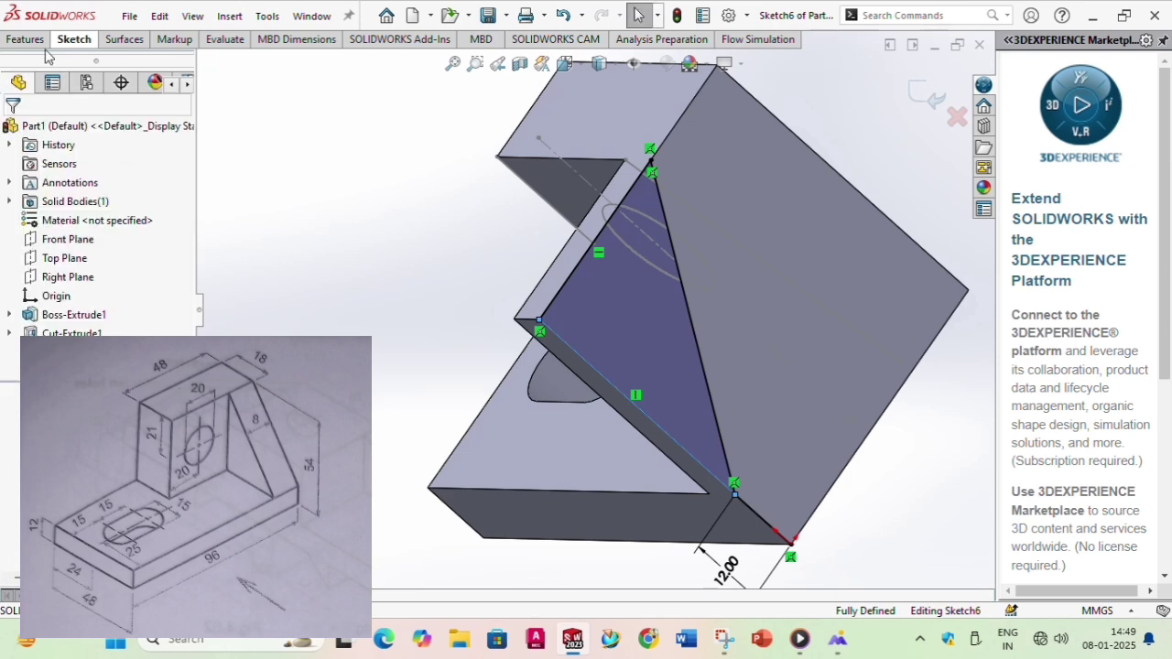
Cut the closed triangular profile through the rib with an Extruded Cut set to Through All.
click(27, 39)
click(264, 79)
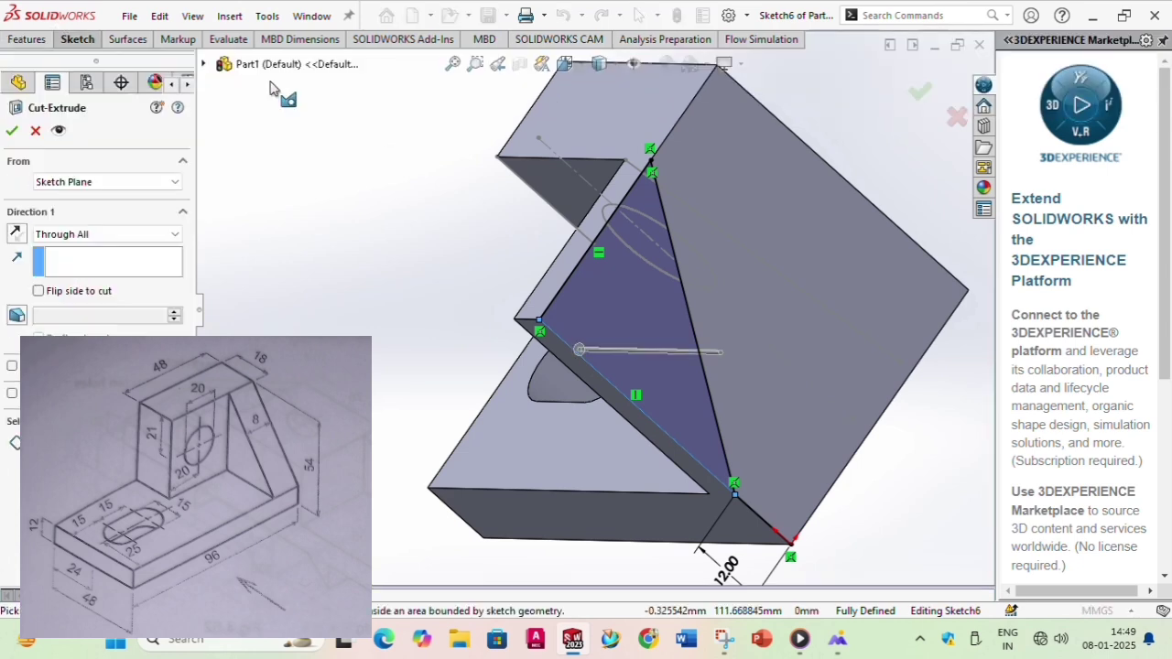
click(604, 316)
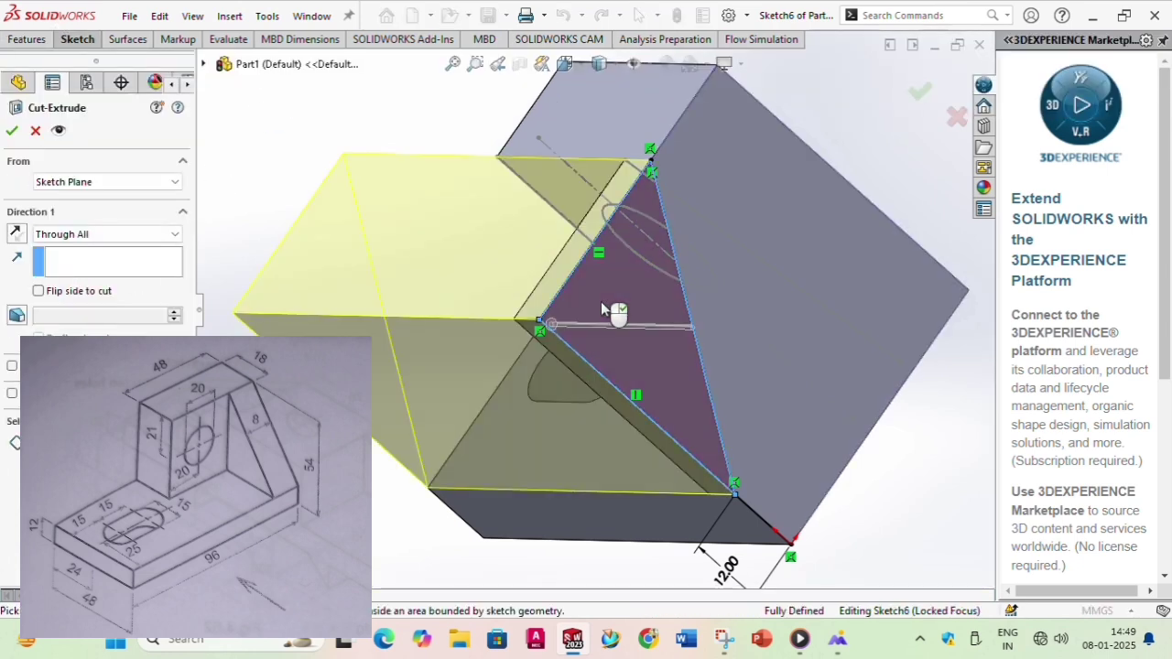
click(13, 131)
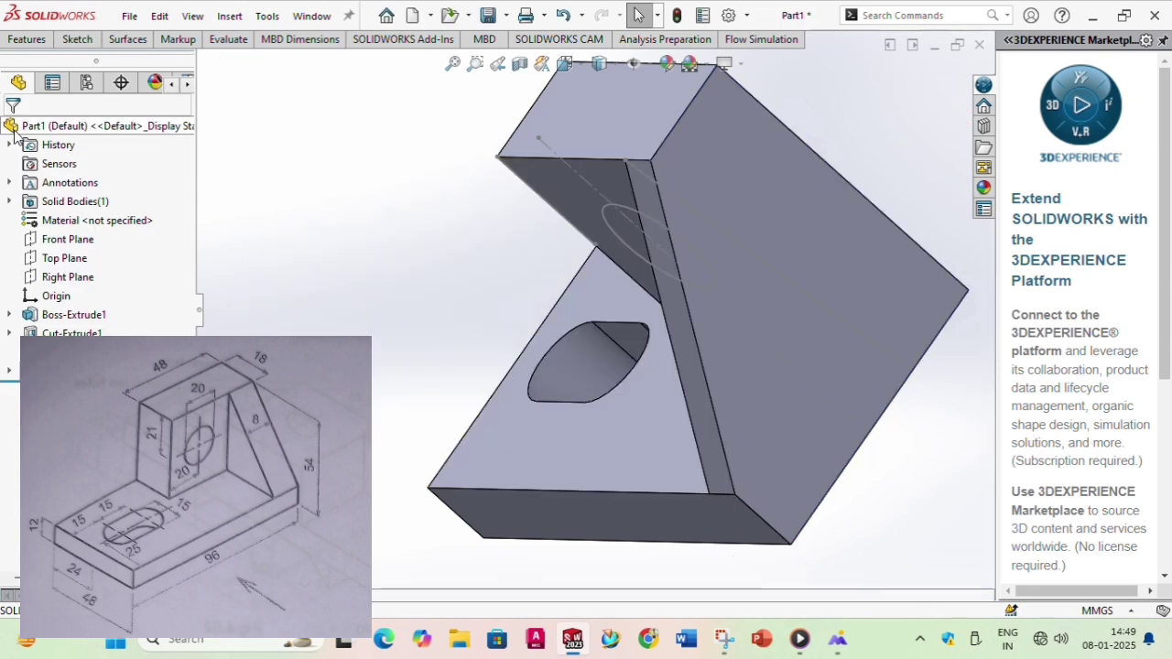
mouse_move(466, 317)
middle_down()
mouse_move(609, 264)
mouse_move(773, 309)
middle_up()
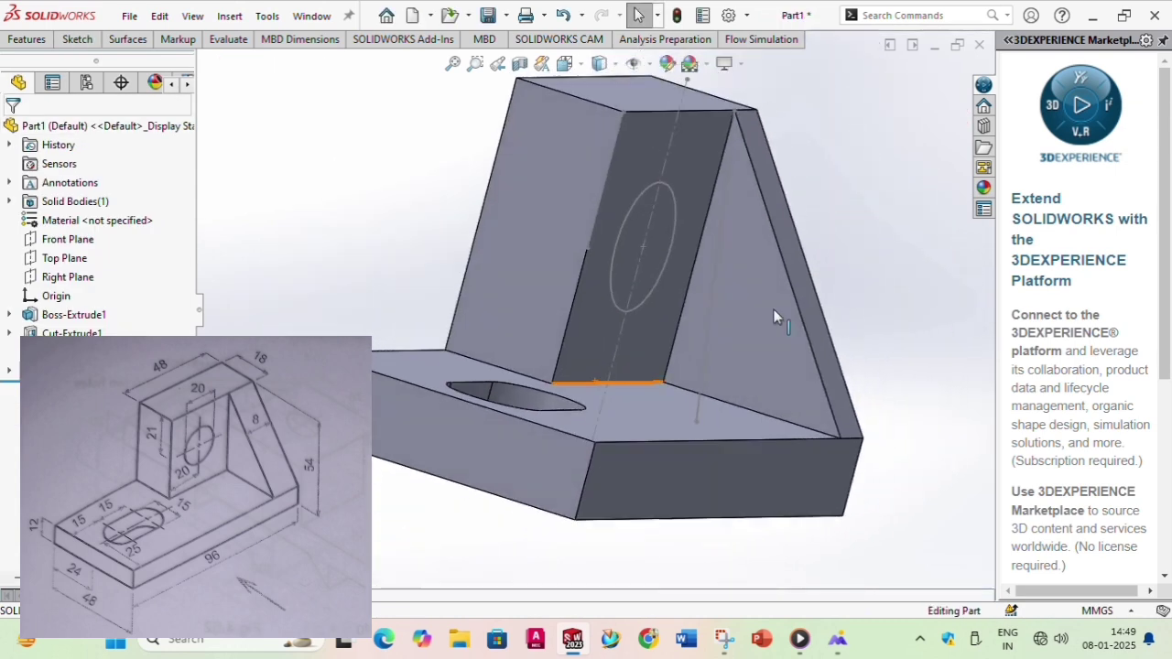
click(621, 238)
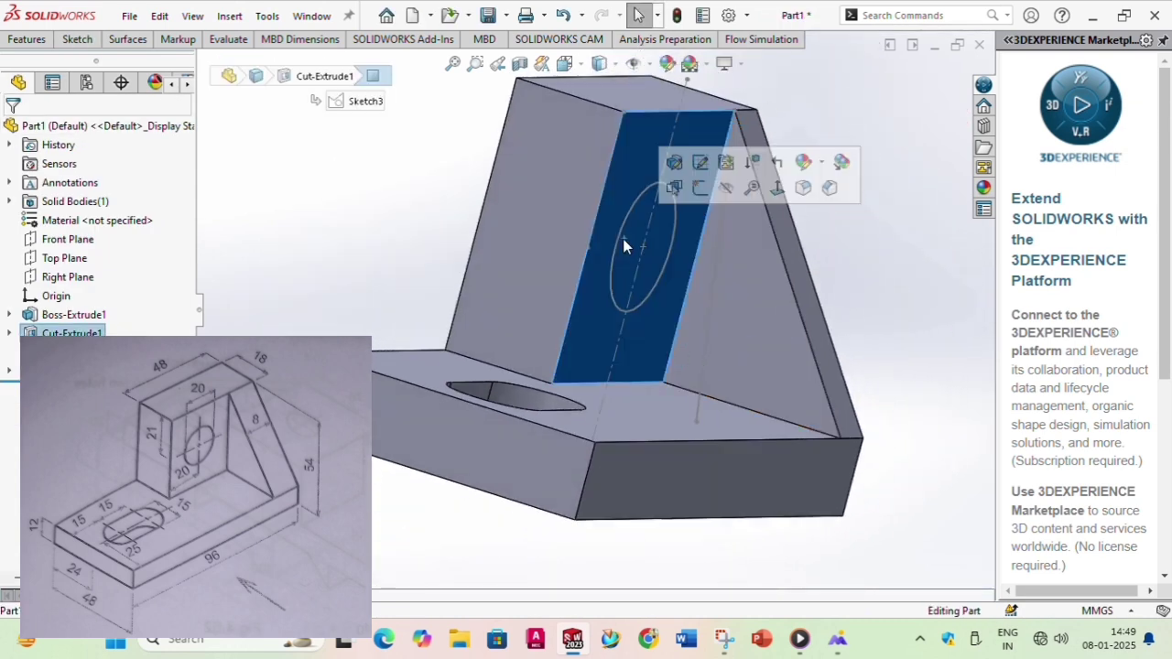
click(27, 39)
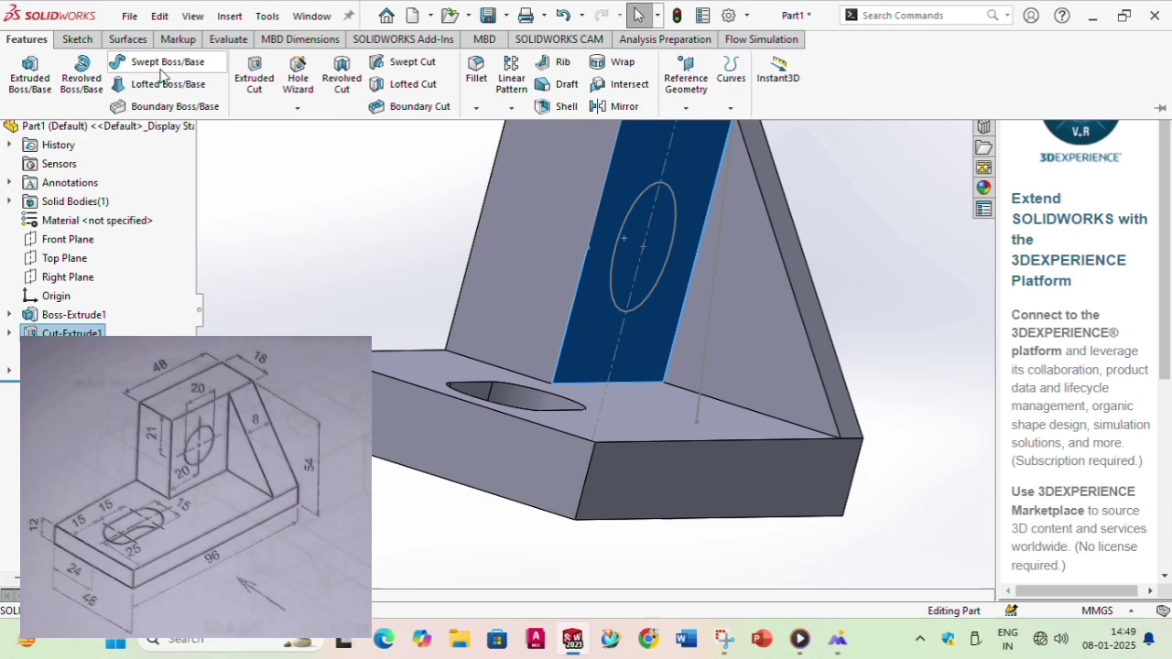
click(255, 73)
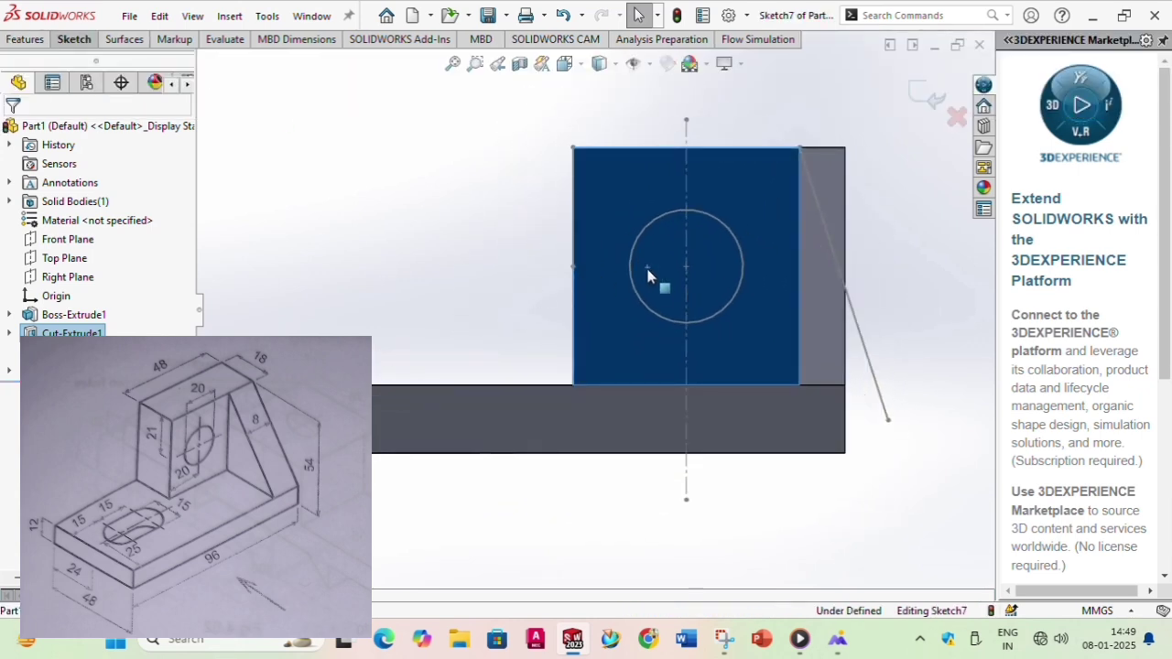
click(285, 293)
click(23, 40)
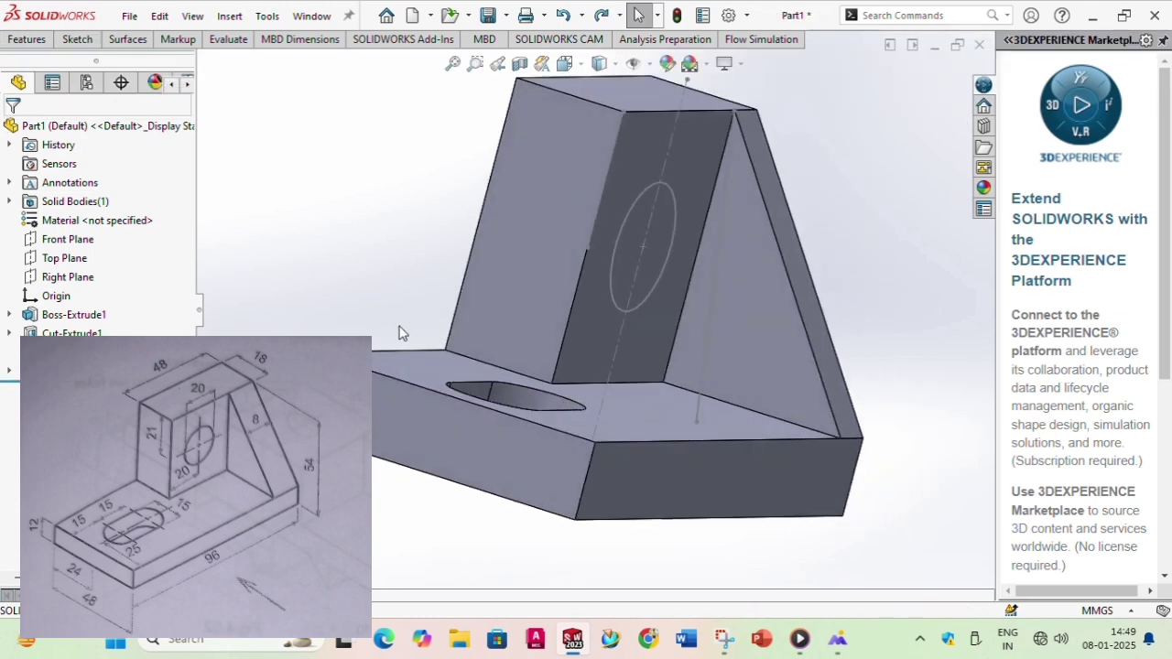
Start an Extruded Cut sketch on the upright's inner face containing the face outline and the existing hole circle.
click(24, 39)
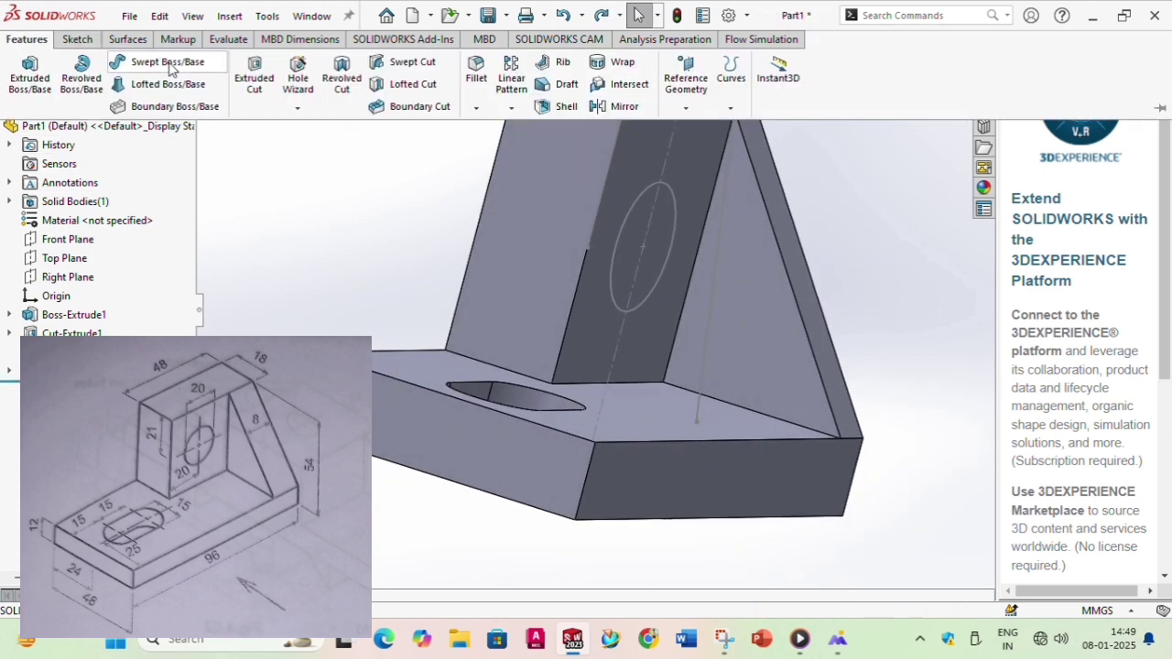
click(254, 66)
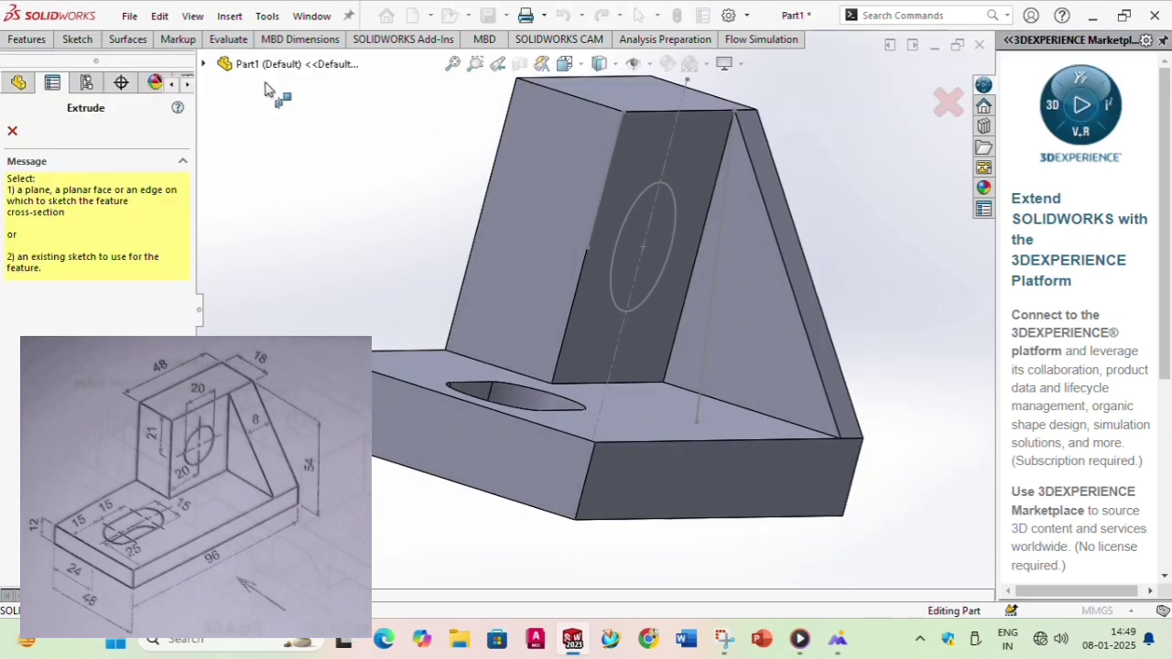
click(624, 249)
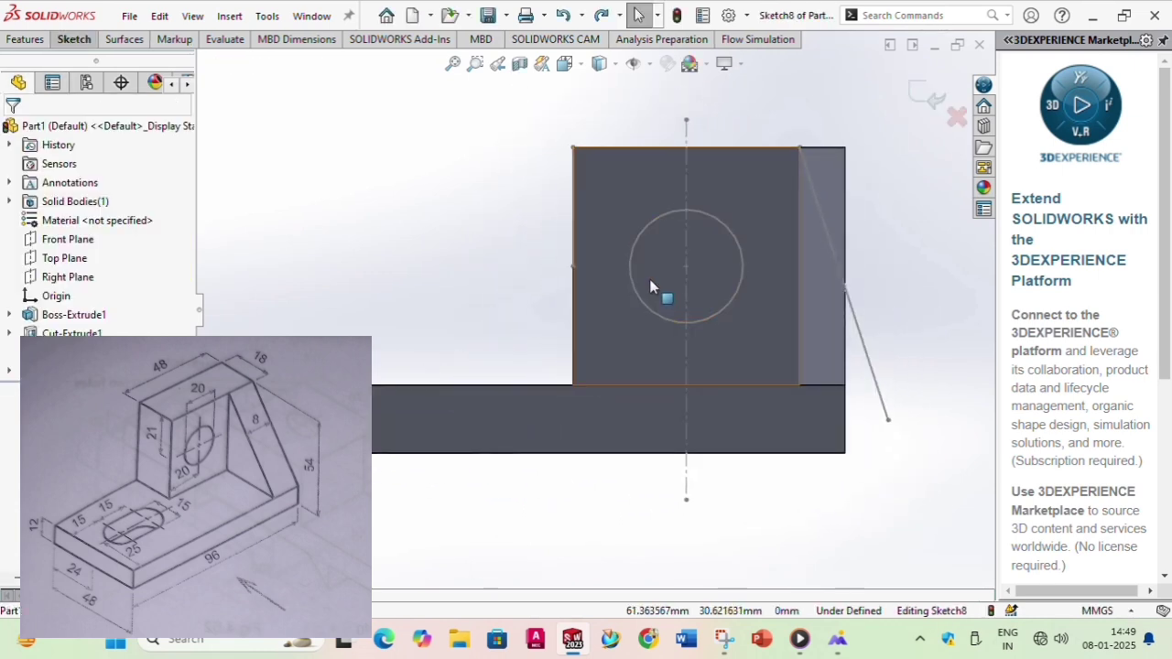
click(665, 262)
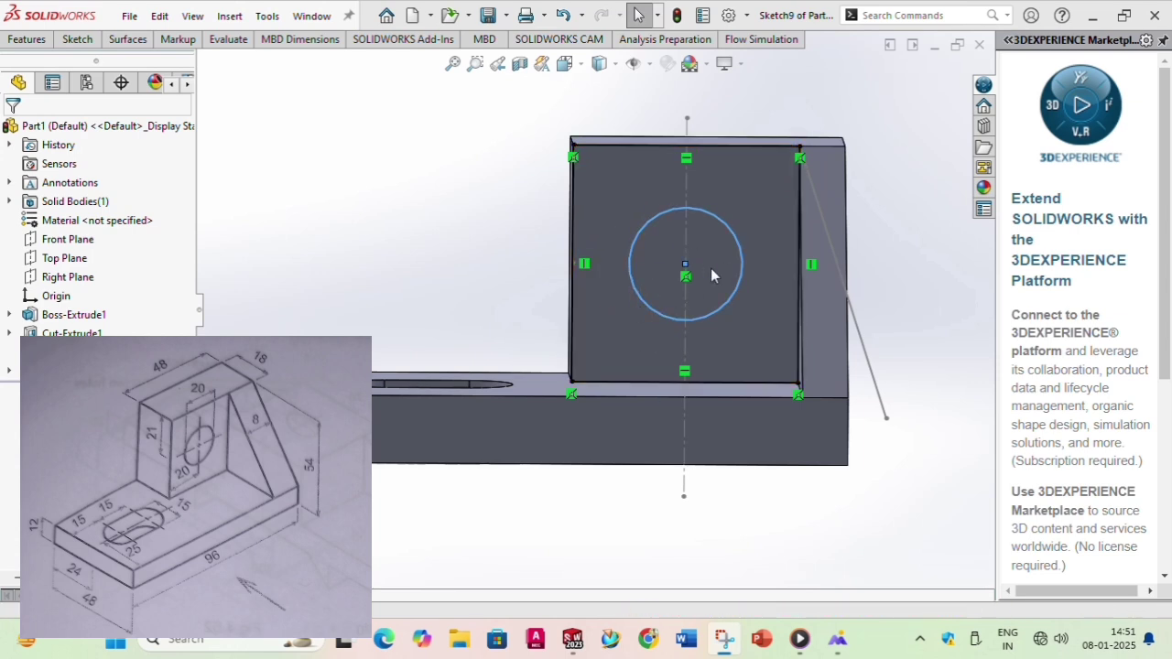
middle_drag(696, 266, 676, 250)
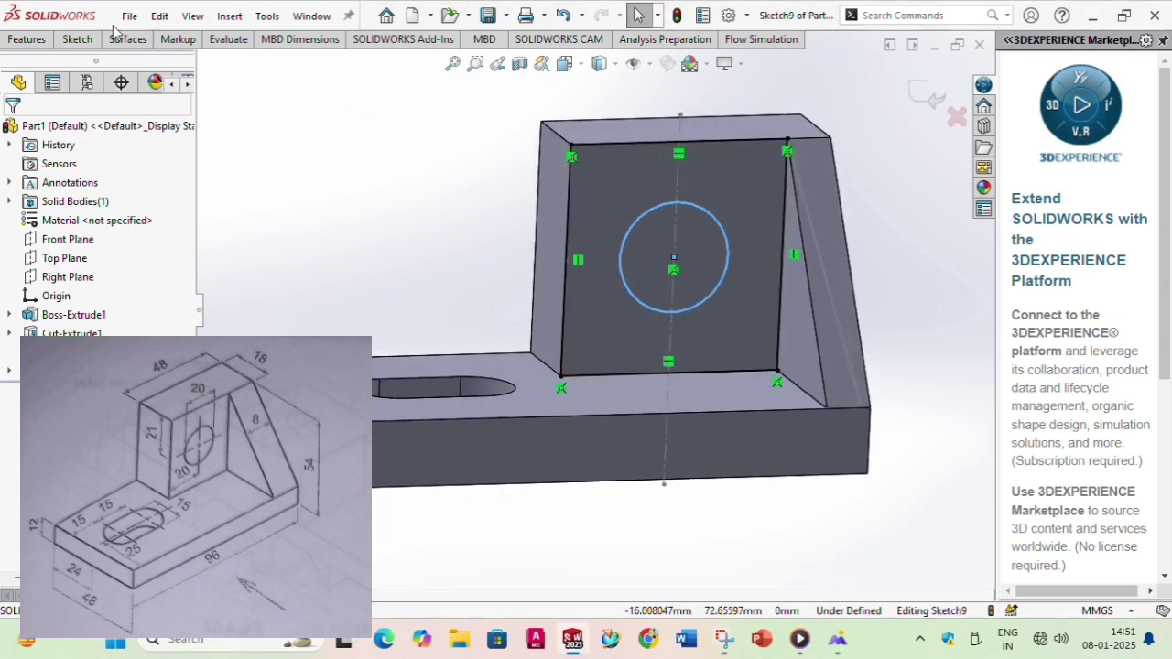
click(26, 40)
click(254, 78)
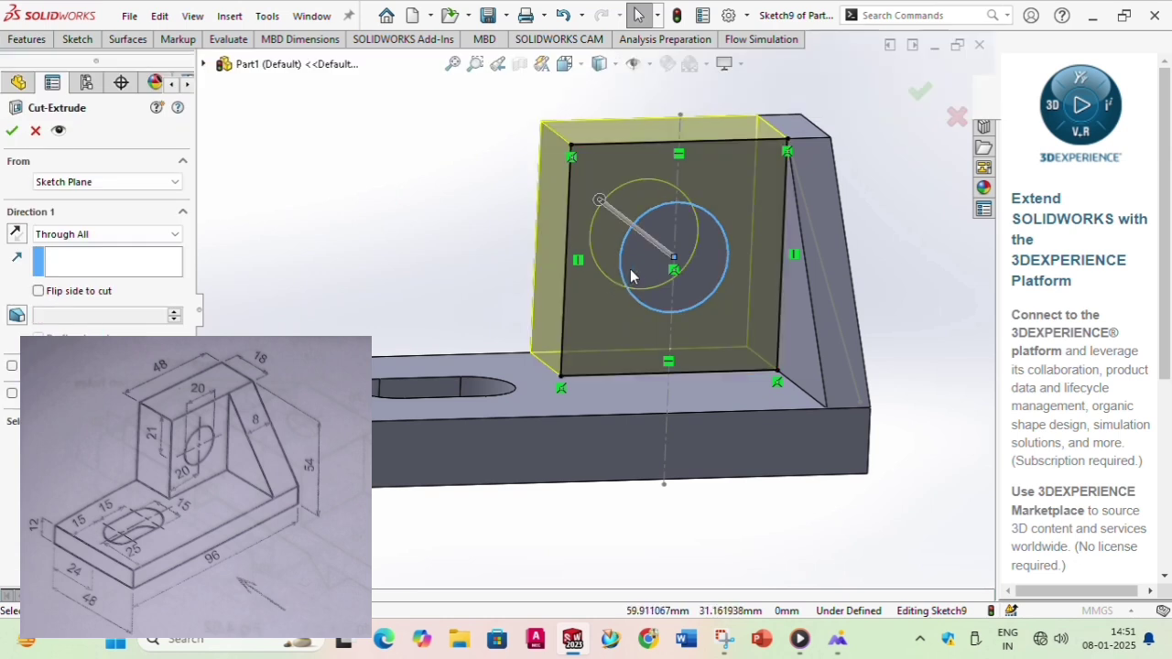
middle_drag(639, 271, 645, 249)
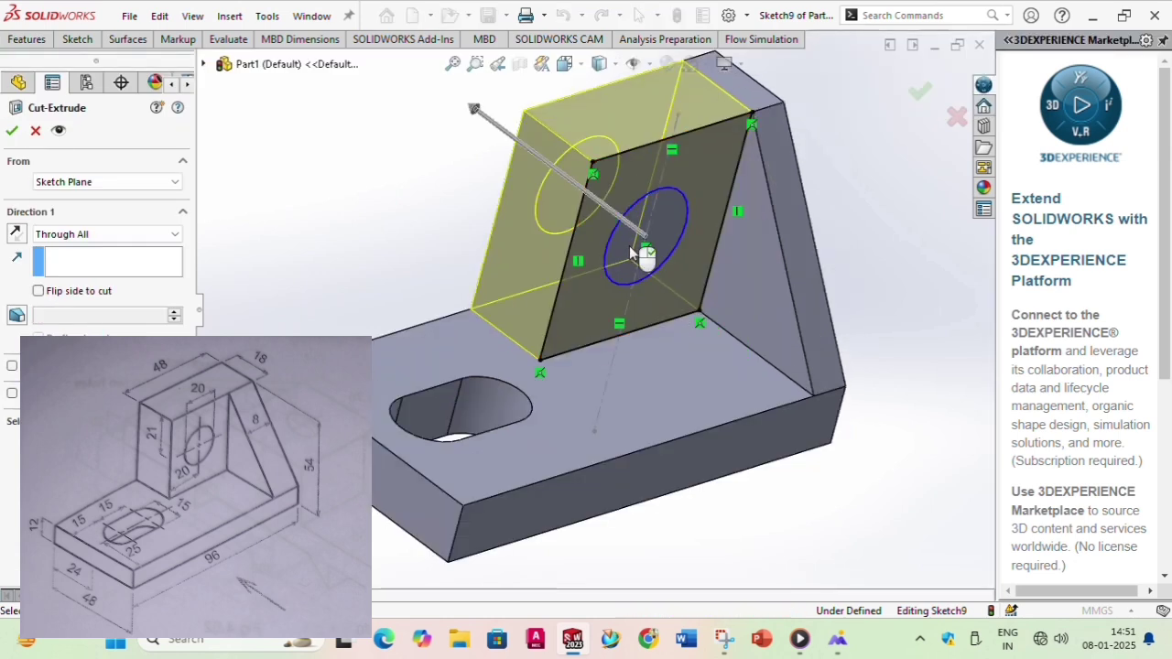
click(93, 236)
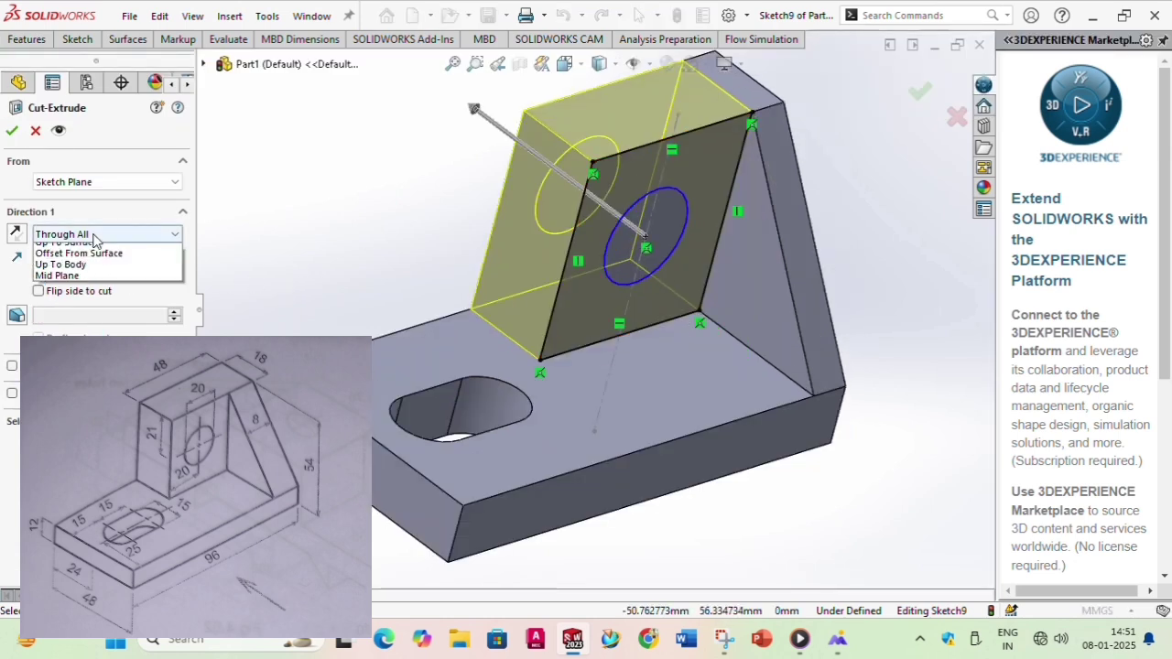
click(104, 261)
key(Return)
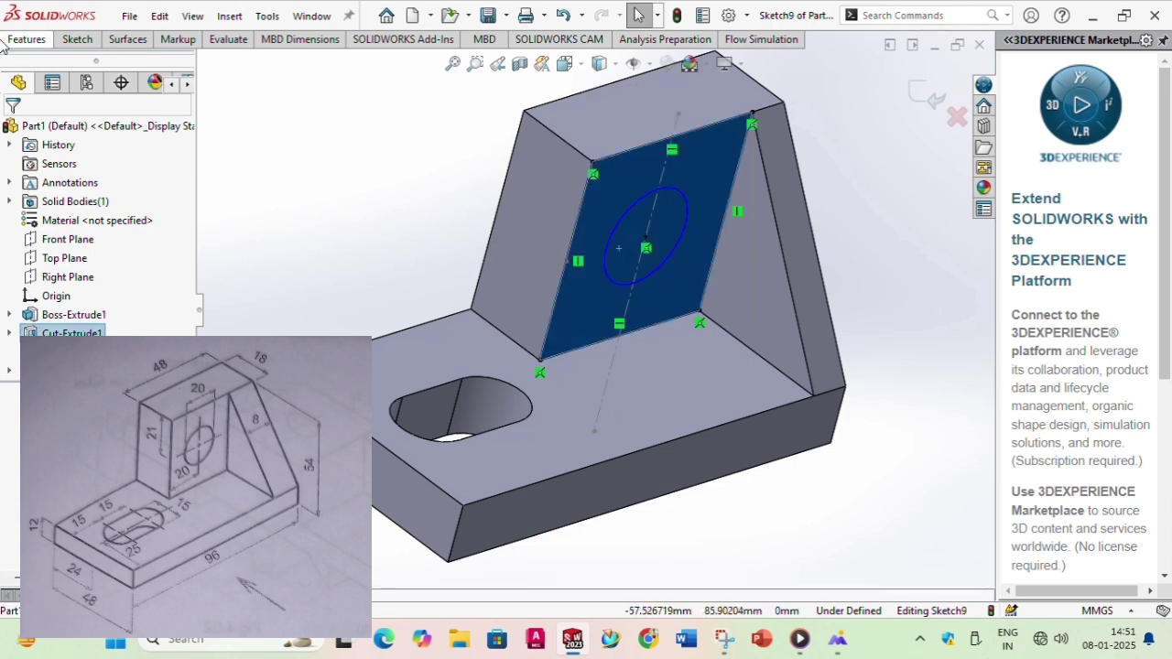
click(293, 188)
Cut only the circle region through the upright with an Extruded Cut set to Through All.
click(26, 38)
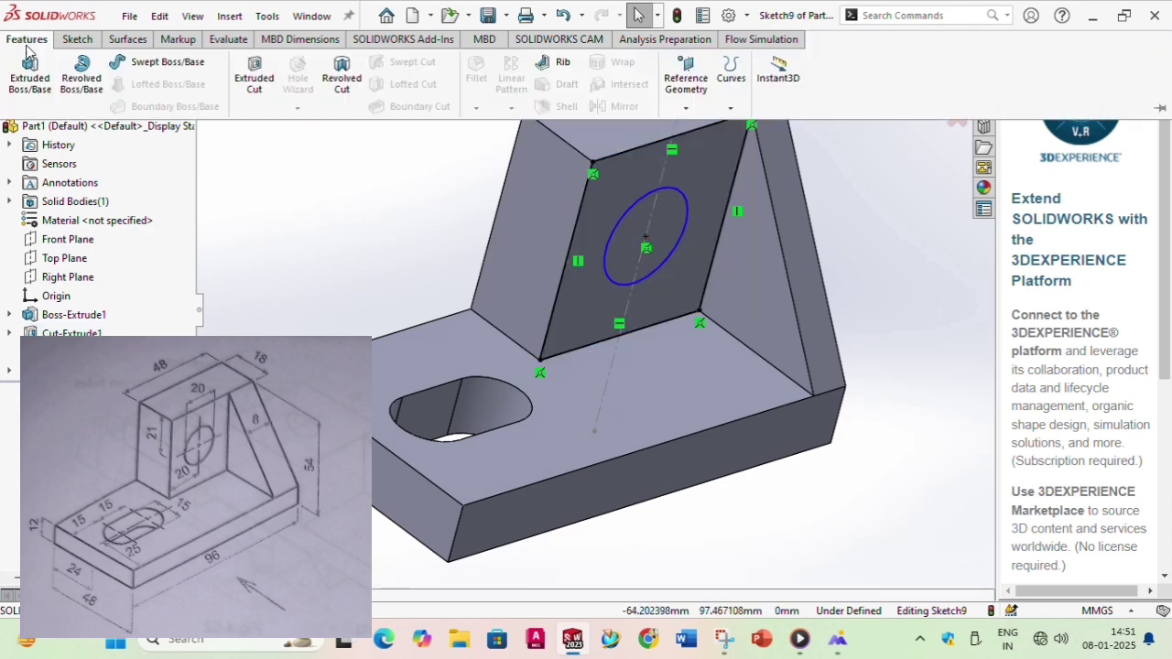
click(254, 81)
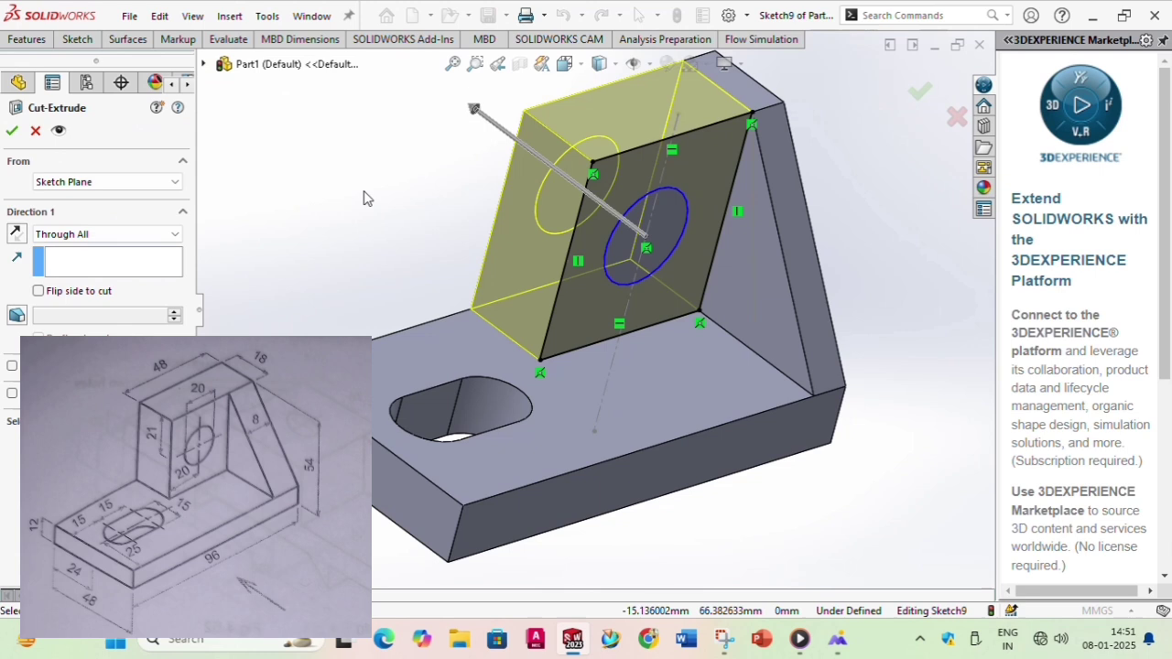
click(622, 233)
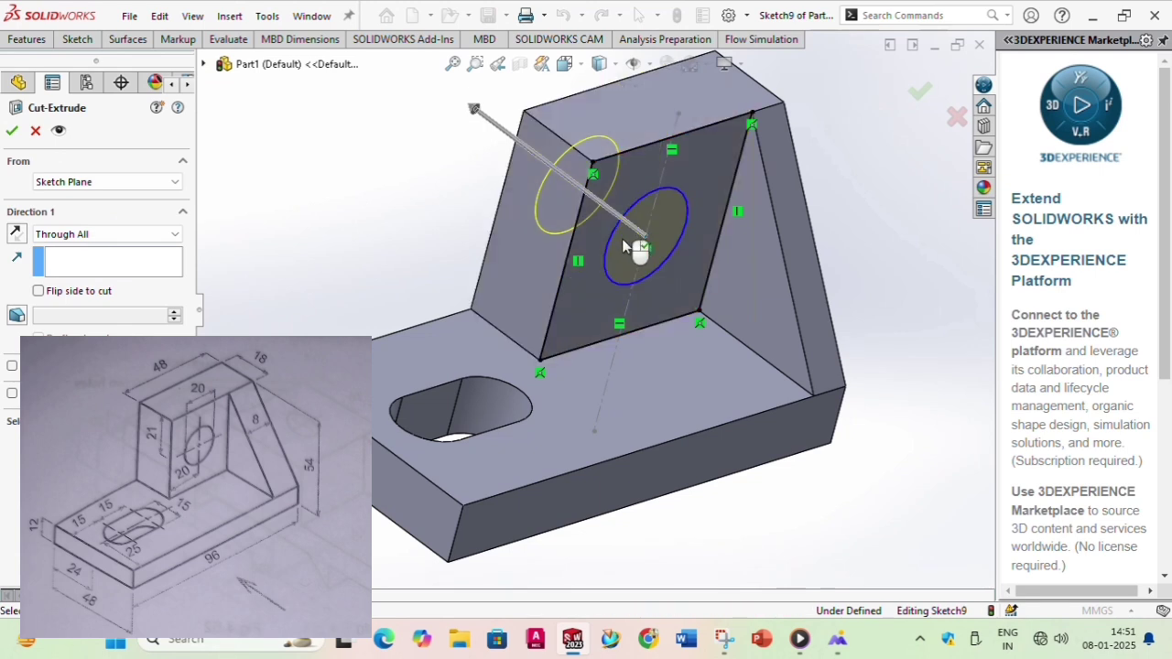
click(12, 130)
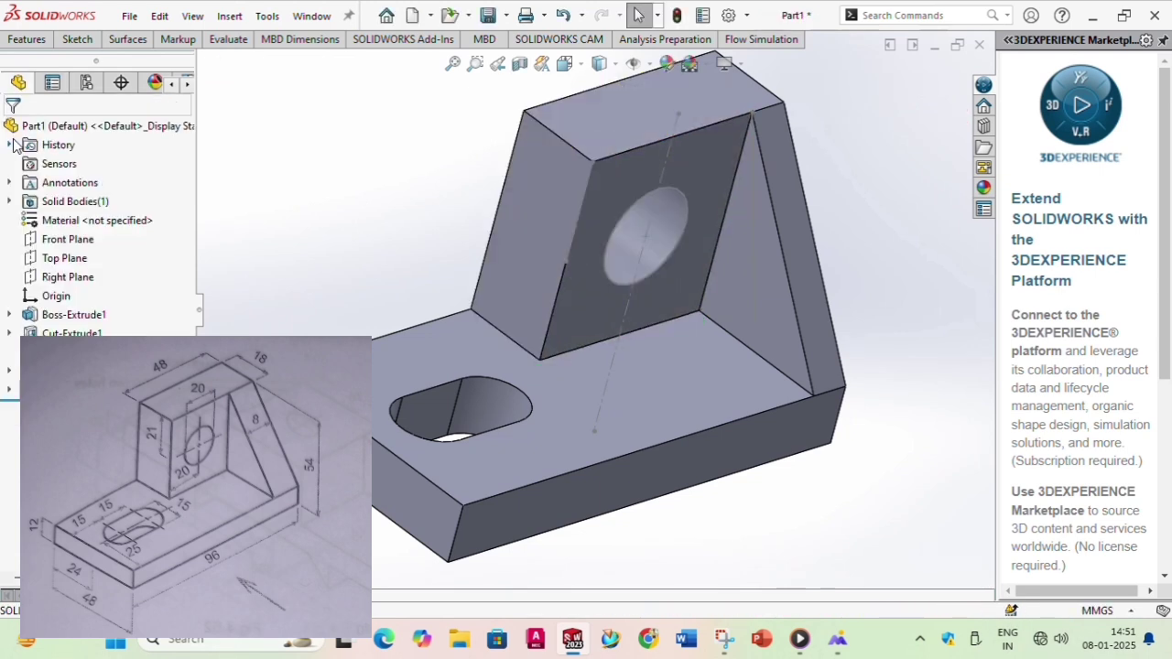
Try to delete the leftover hole centre-line sketch together with its dependent features, and undo the deletion.
middle_drag(747, 334, 686, 289)
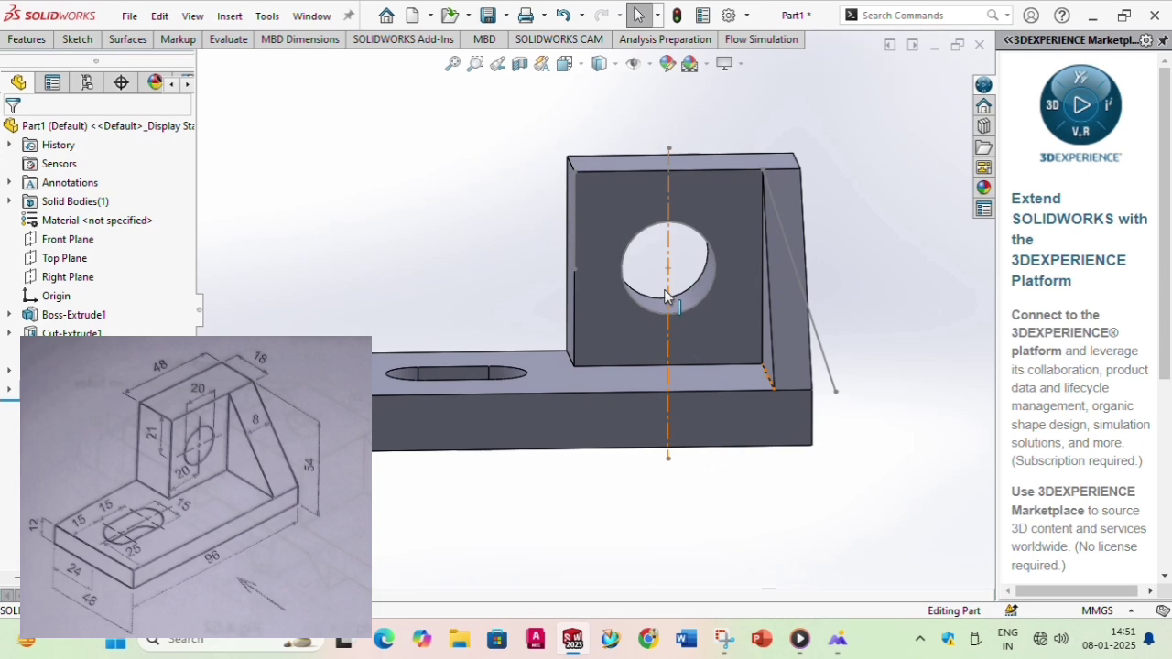
click(666, 292)
key(Delete)
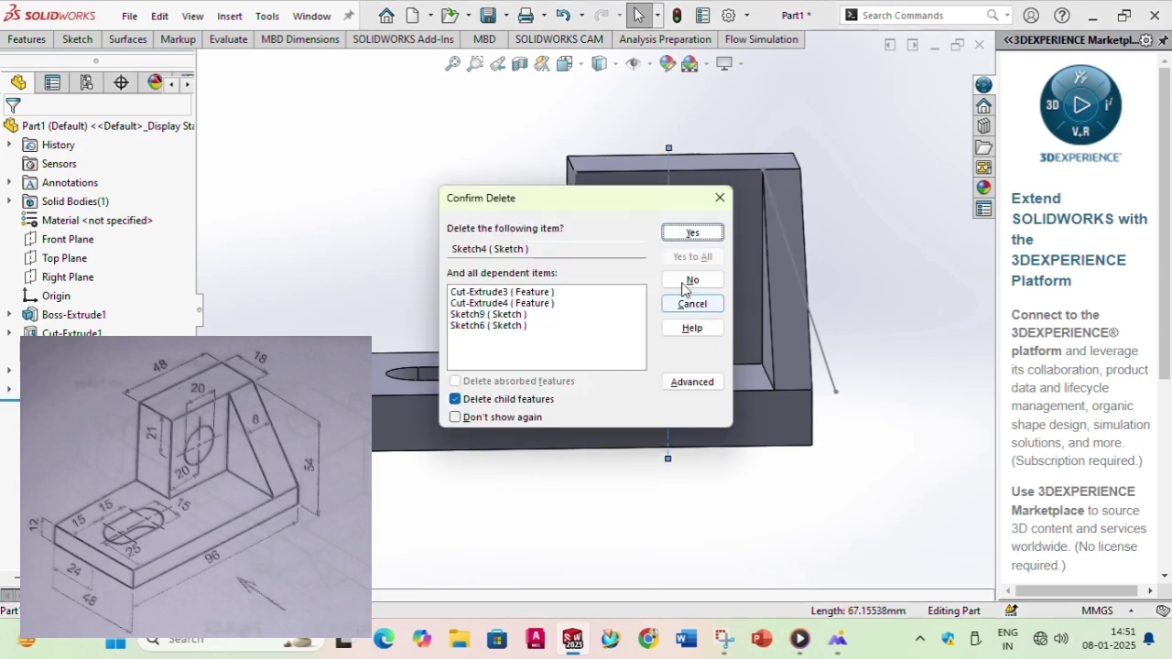
click(706, 233)
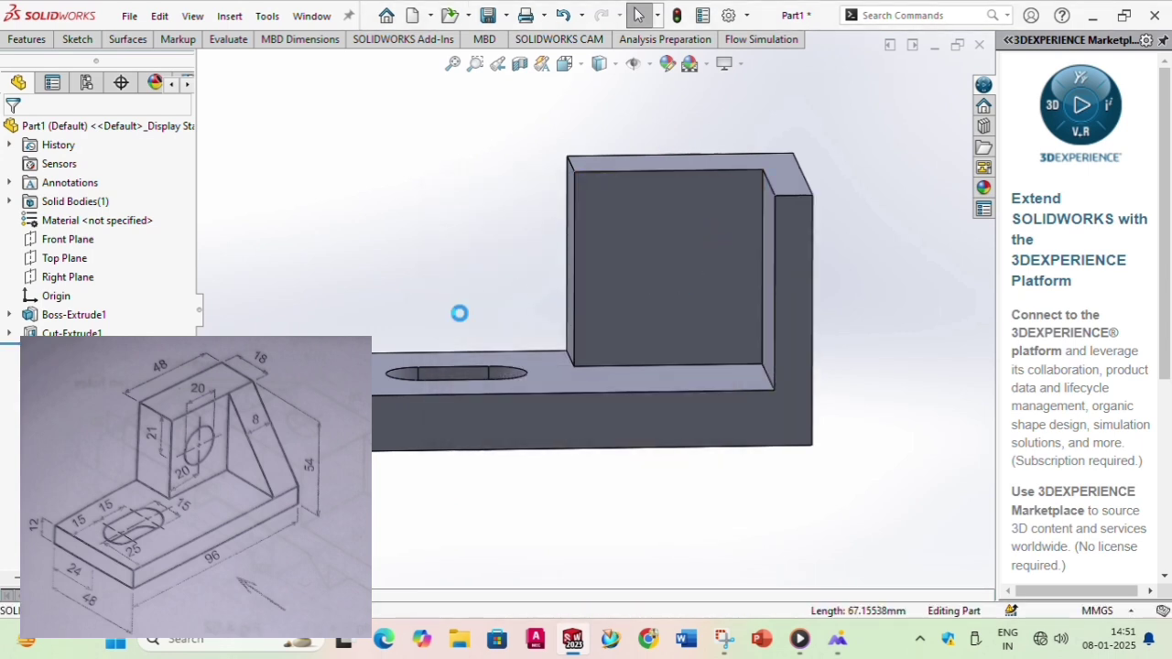
key(ctrl+z)
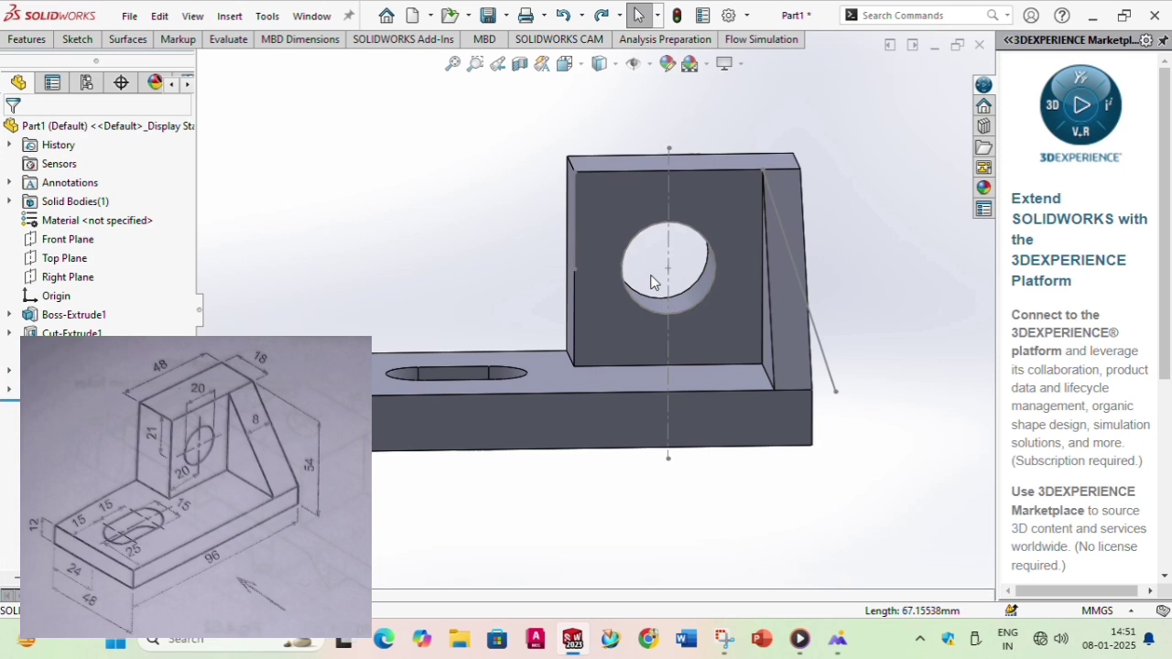
Examine the bracket's hole, slot, sloped rib and base from several sides against the reference drawing.
middle_drag(412, 228, 726, 284)
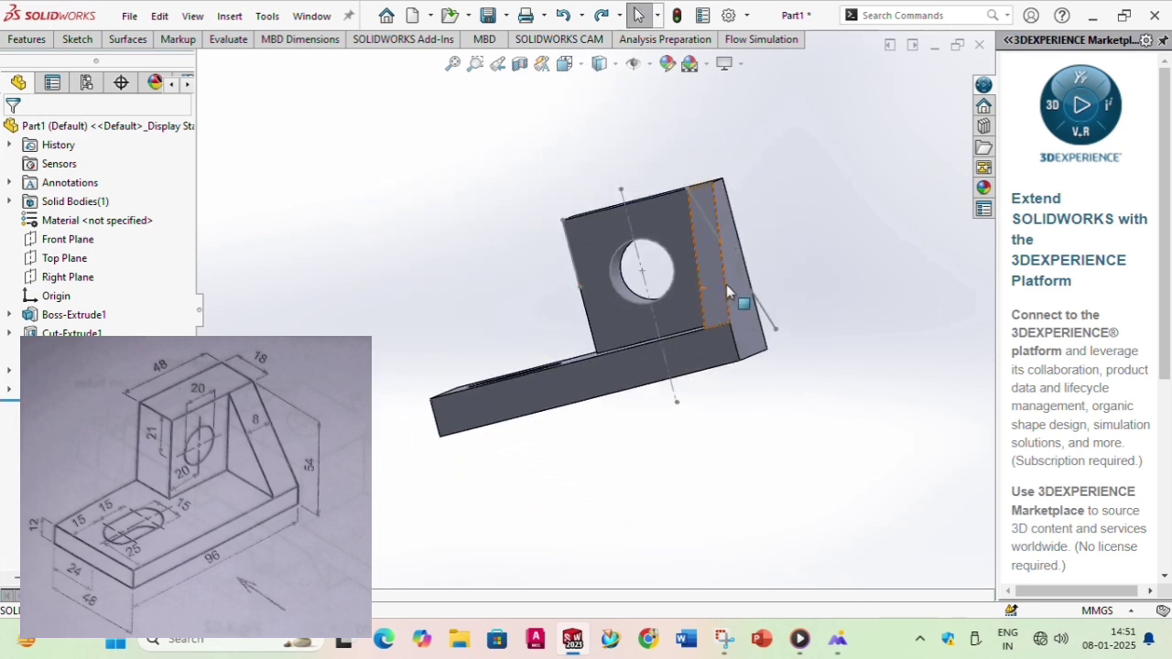
middle_drag(715, 392, 843, 447)
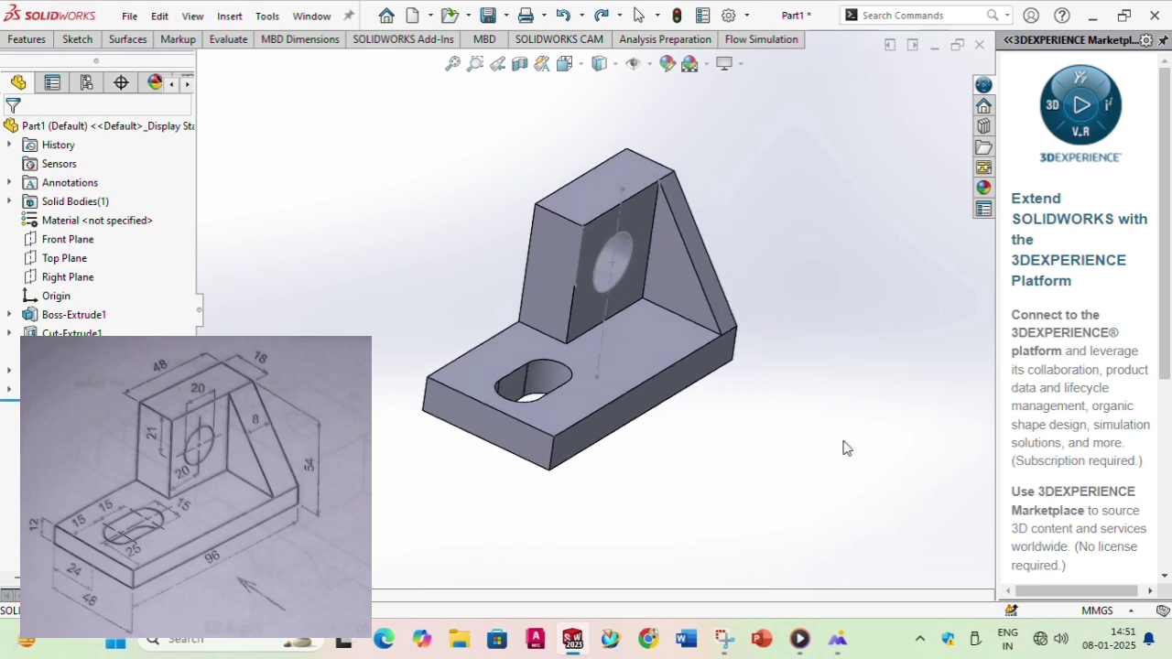
scroll(620, 333, down, 5)
scroll(619, 328, down, 2)
middle_drag(619, 328, 551, 211)
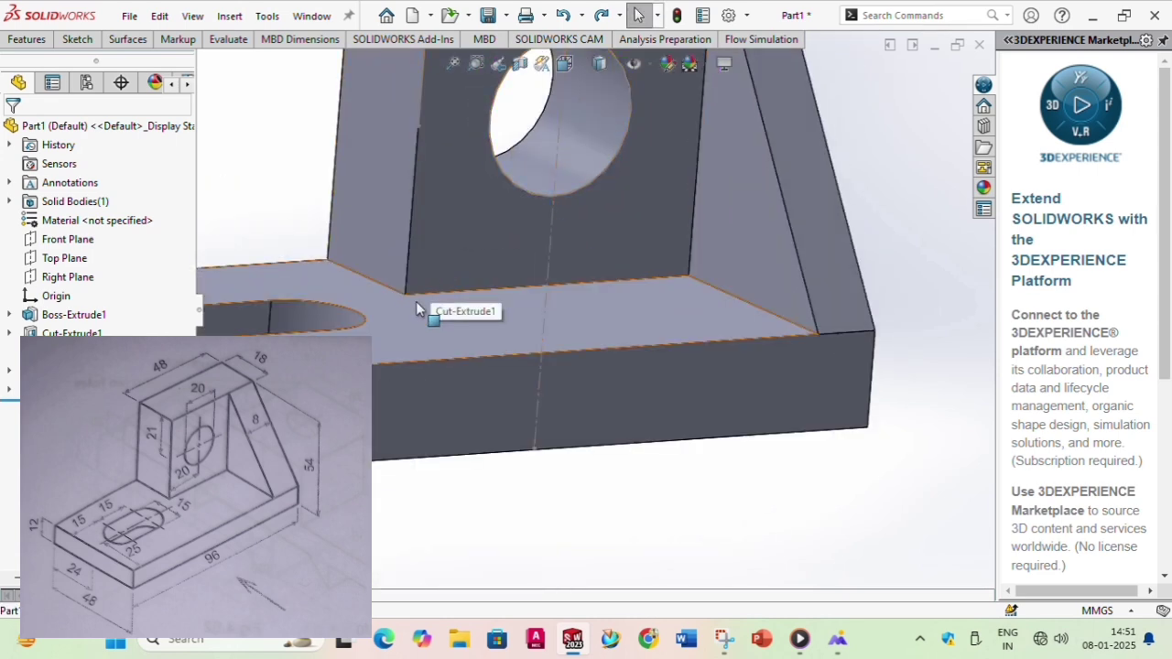
scroll(420, 139, up, 4)
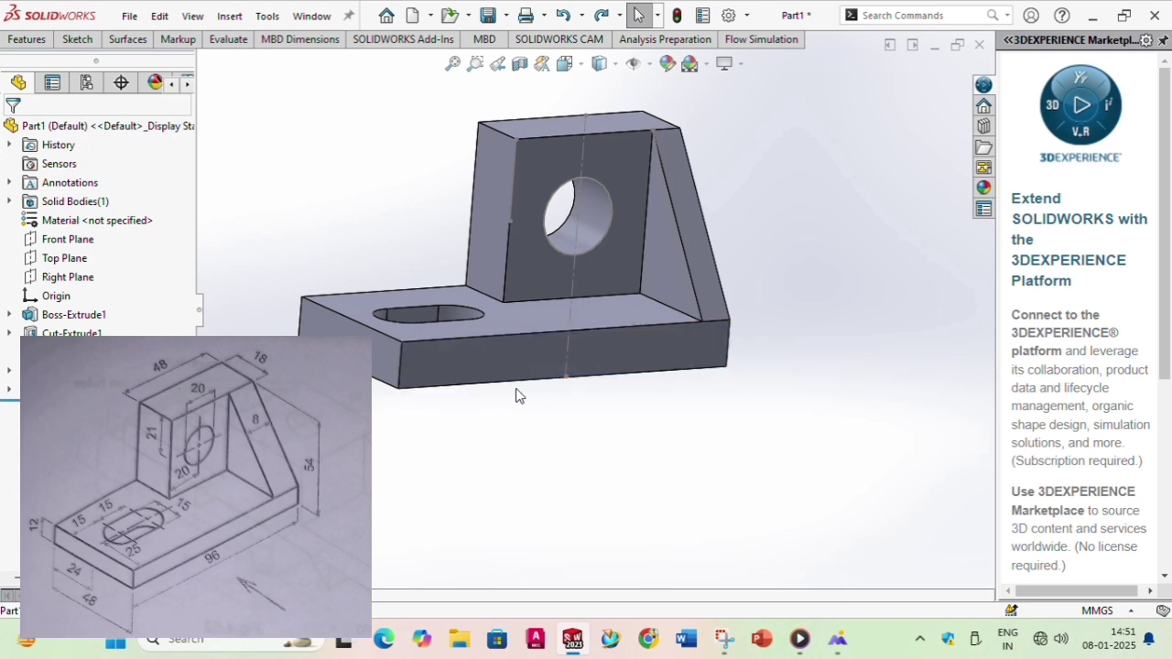
click(448, 361)
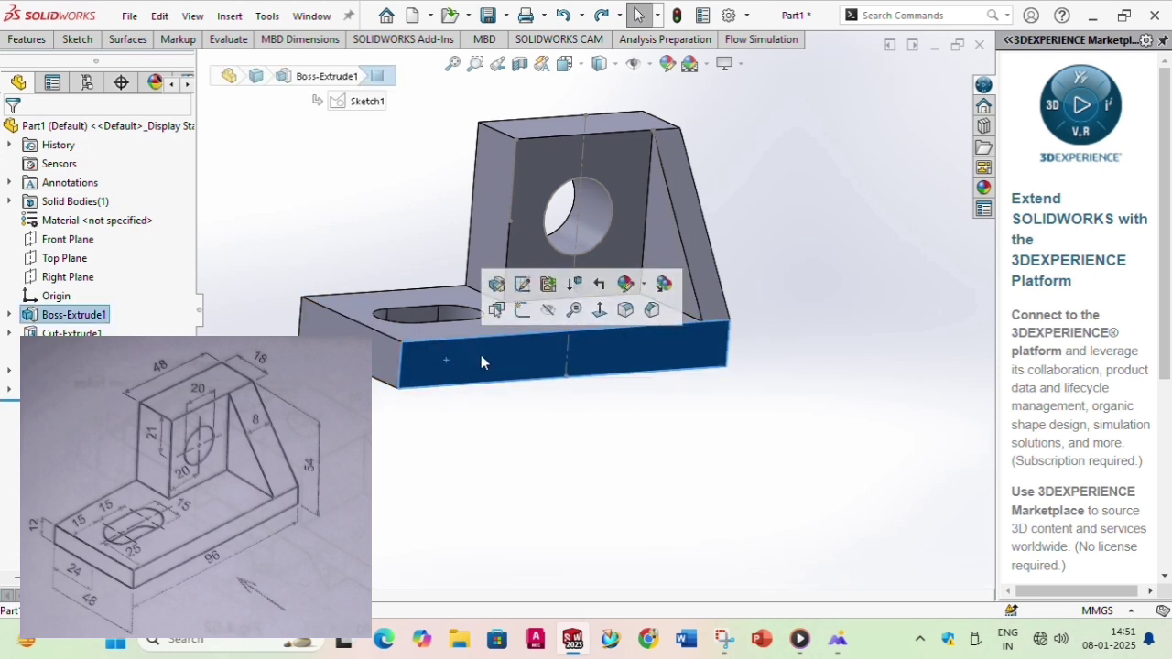
click(401, 436)
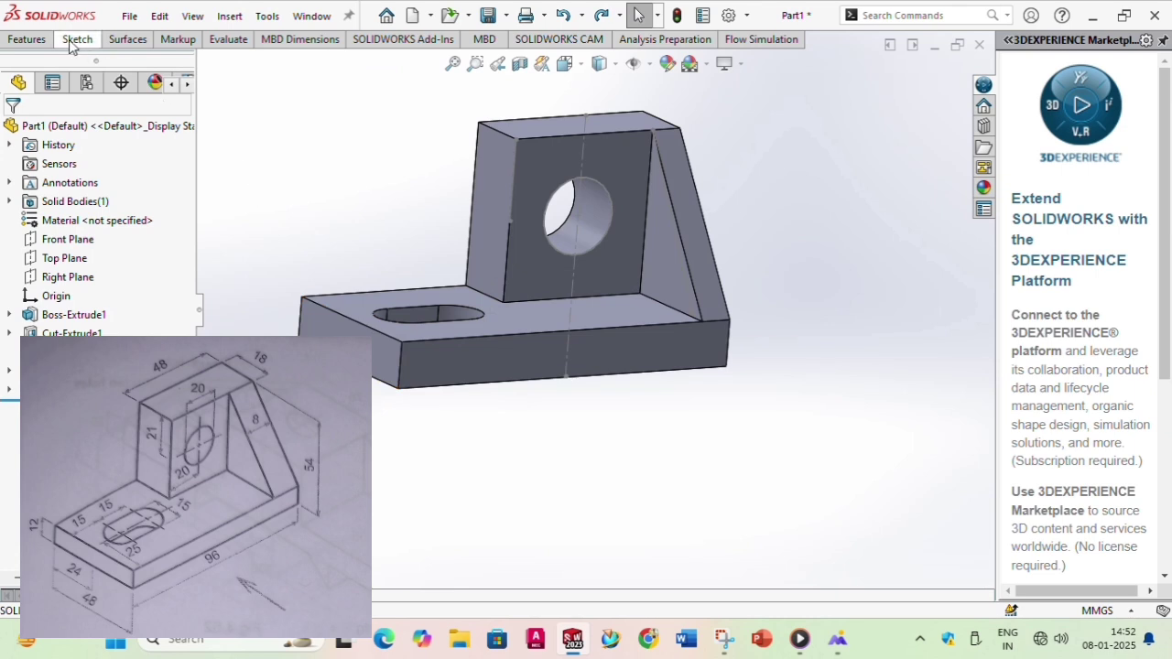
Start a line sketch on the base's front face and trace the face's rectangular outline.
click(26, 39)
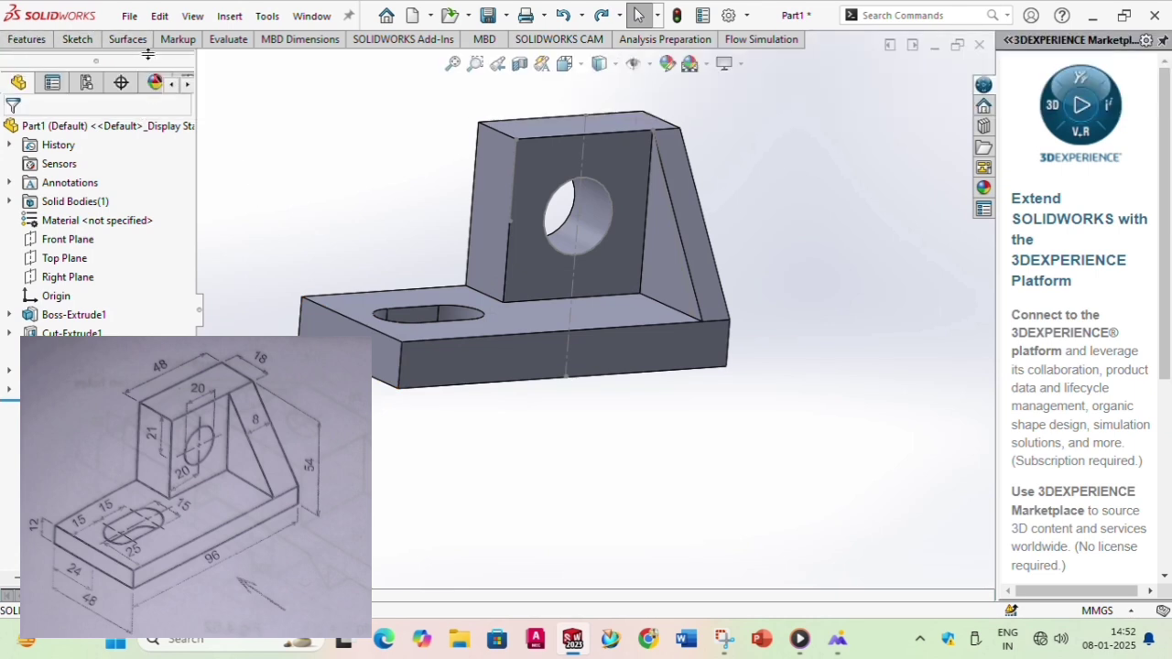
click(76, 39)
click(21, 66)
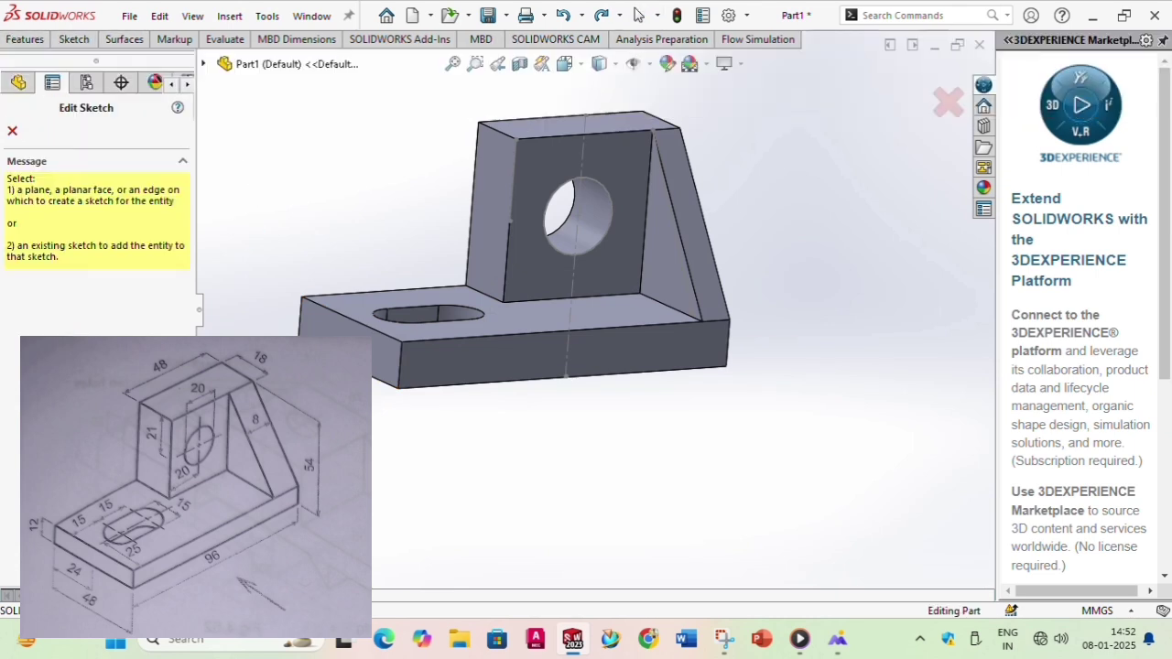
click(400, 390)
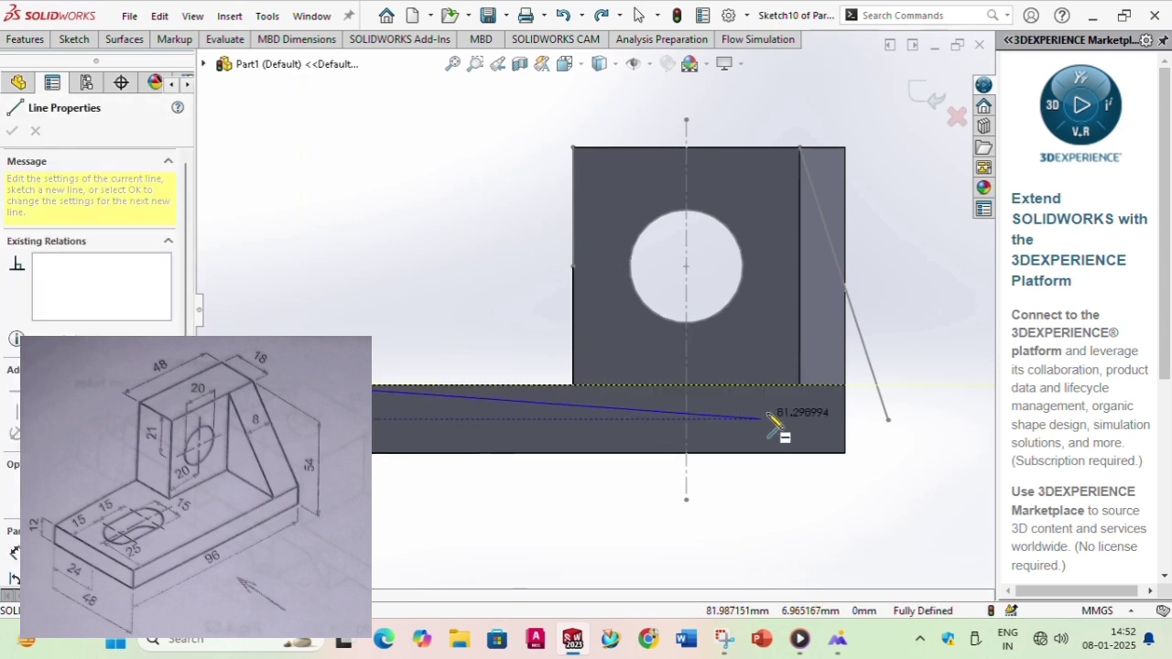
click(844, 386)
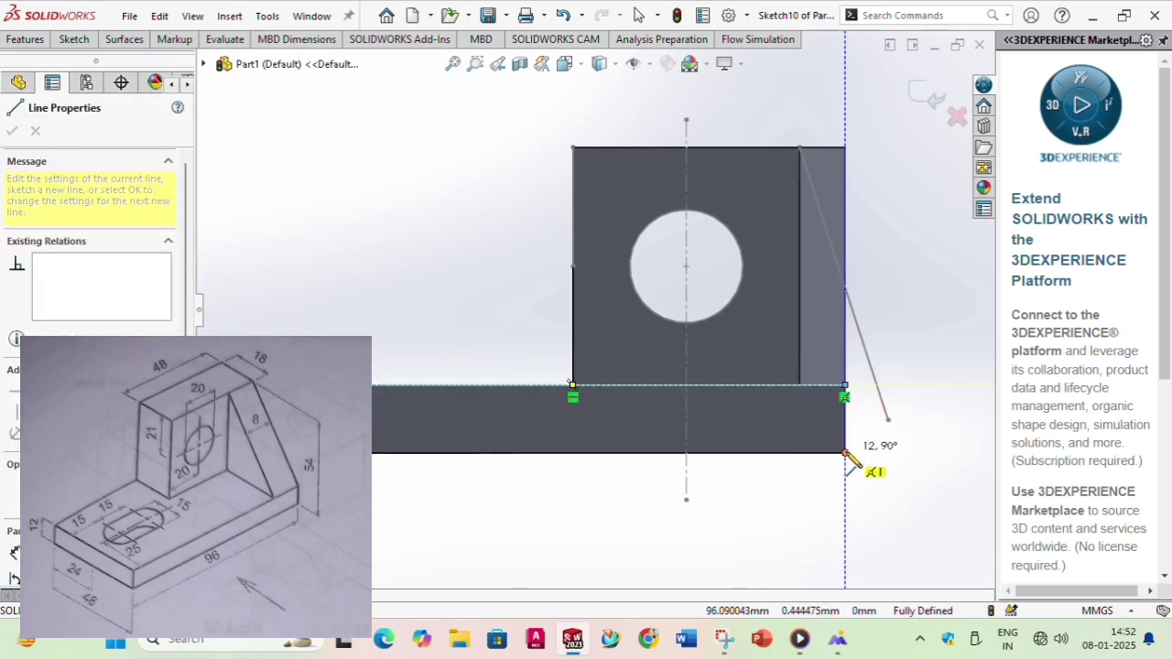
click(845, 453)
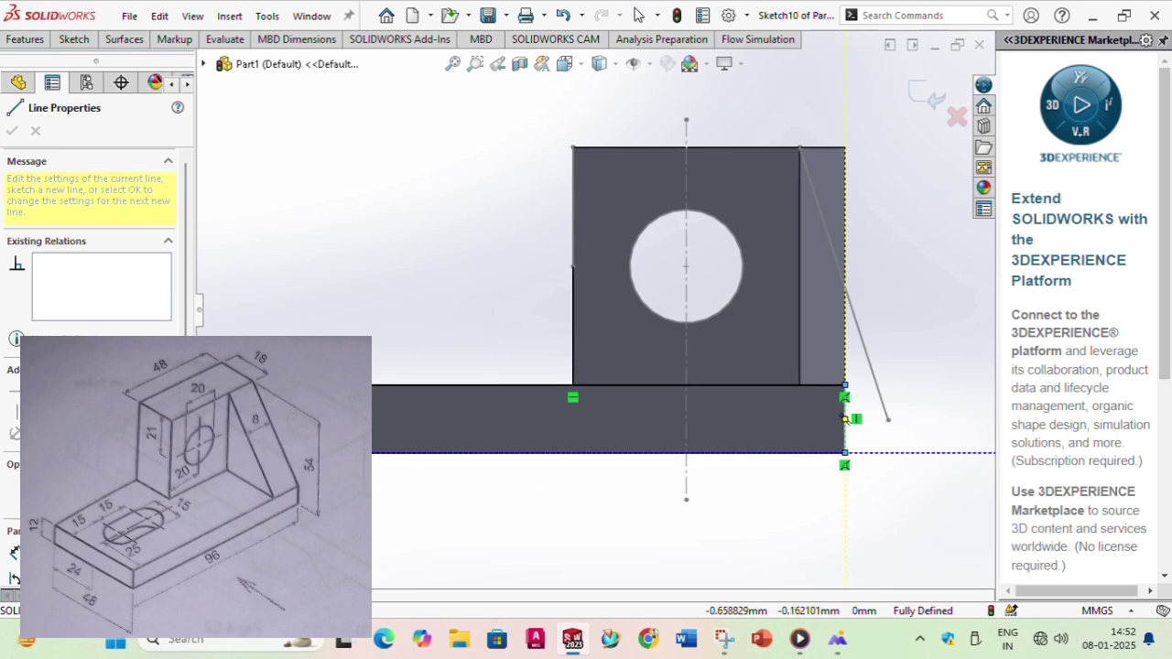
click(320, 453)
click(322, 251)
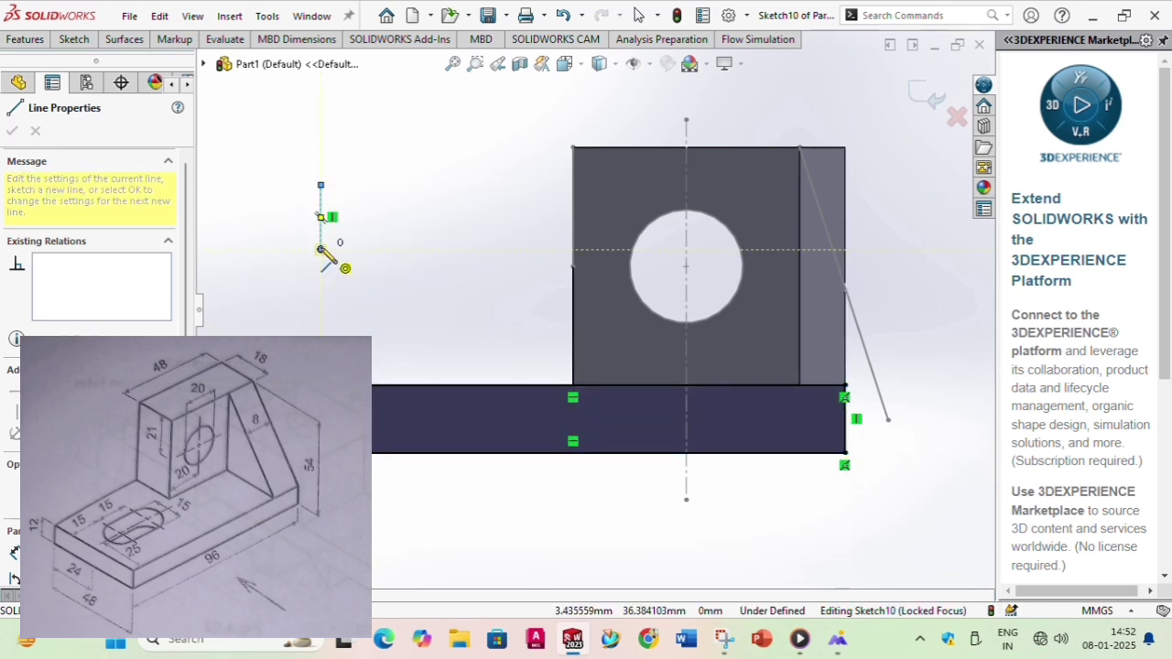
key(Escape)
Delete the stray short vertical line above the base from the sketch.
middle_drag(394, 400, 443, 456)
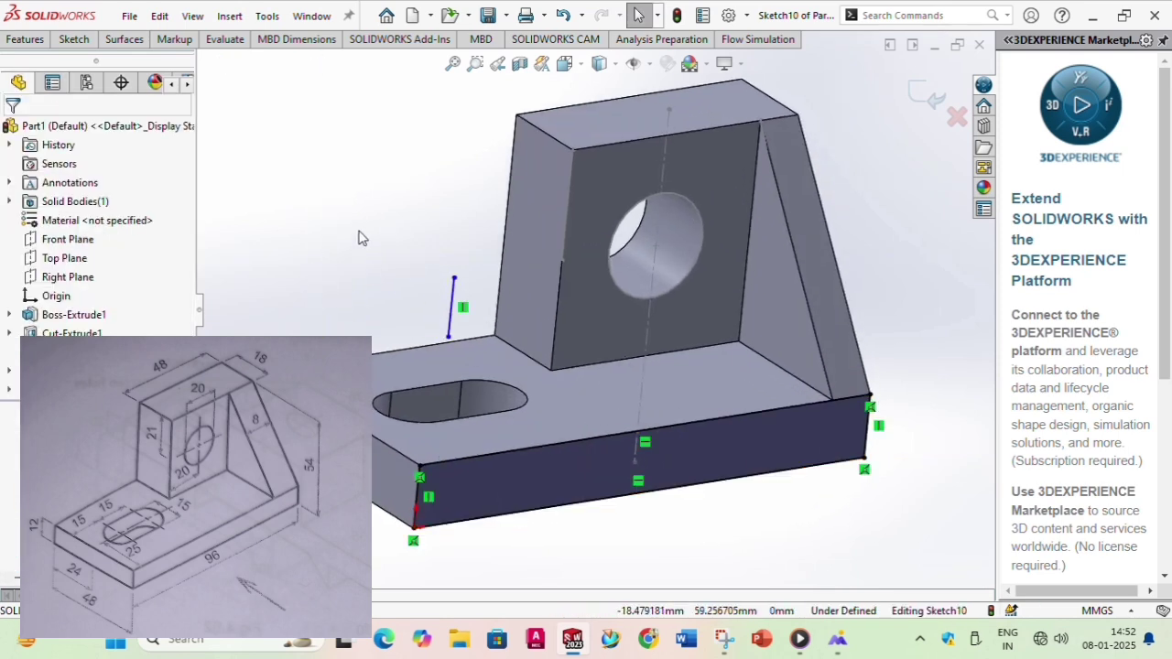
click(452, 294)
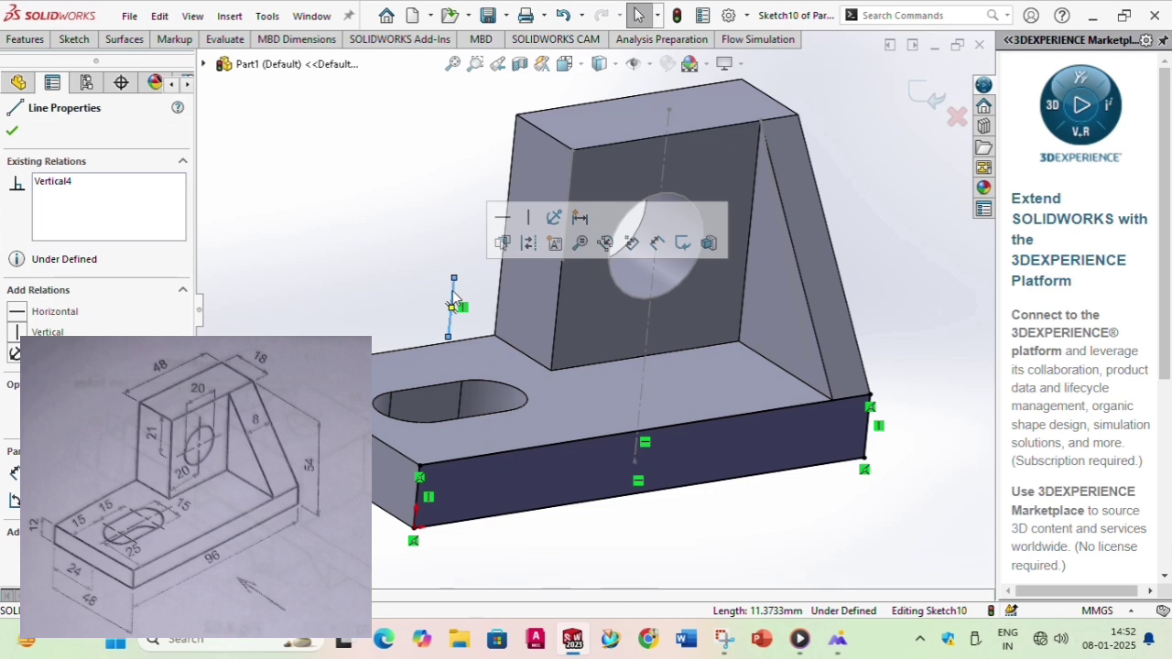
key(Delete)
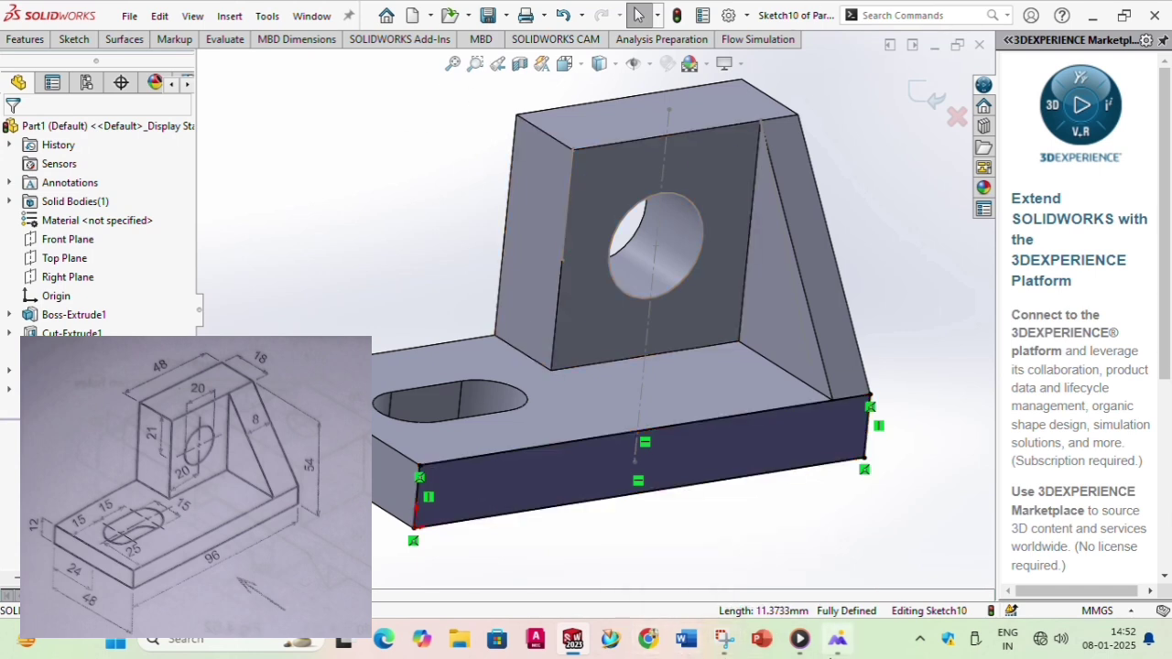
Switch to WPS Photos to examine the bracket's shape and dimensions in the reference drawing, and return to SOLIDWORKS.
mouse_move(838, 639)
click(838, 550)
scroll(342, 258, up, 1)
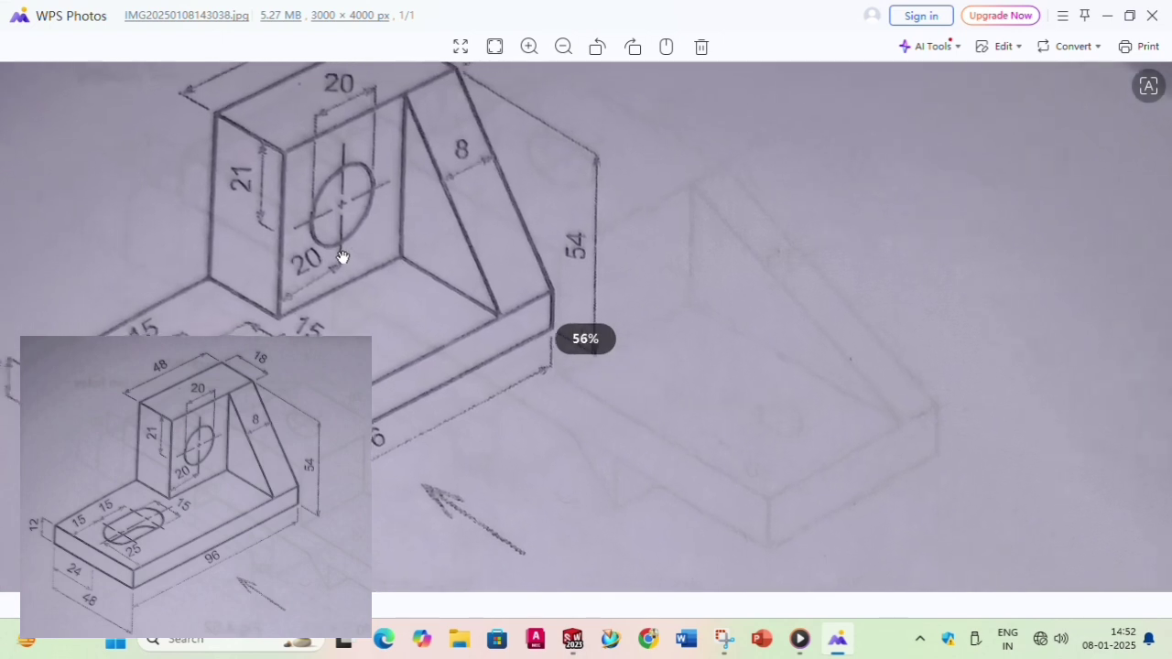
scroll(300, 263, down, 2)
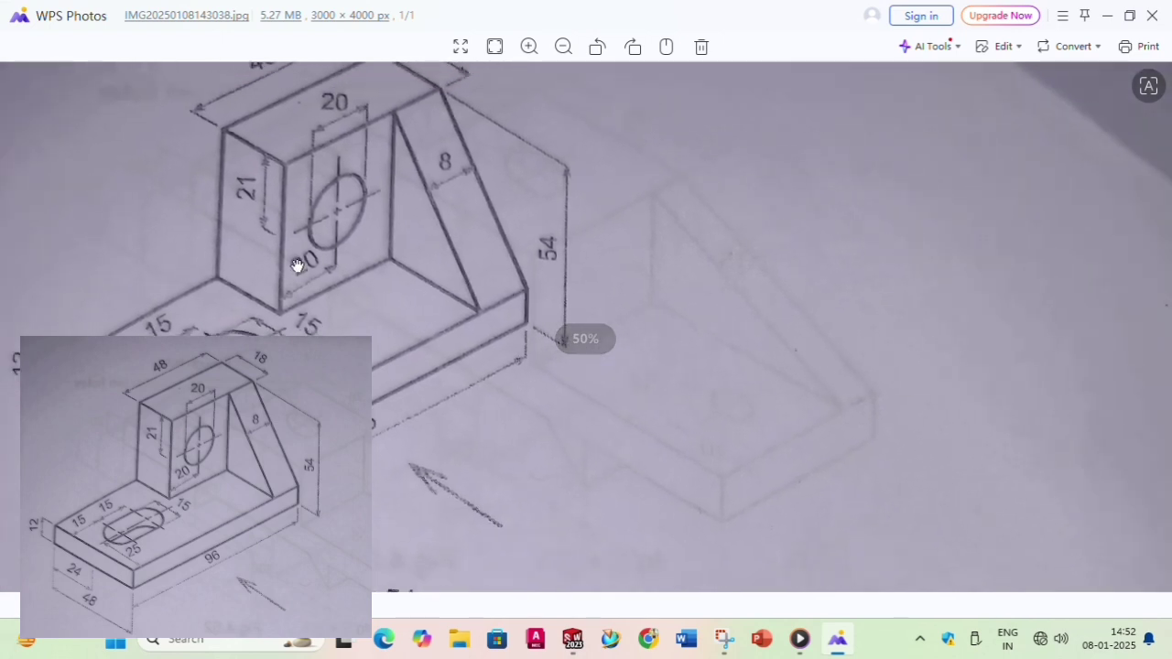
key(alt+Tab)
key(alt+Tab)
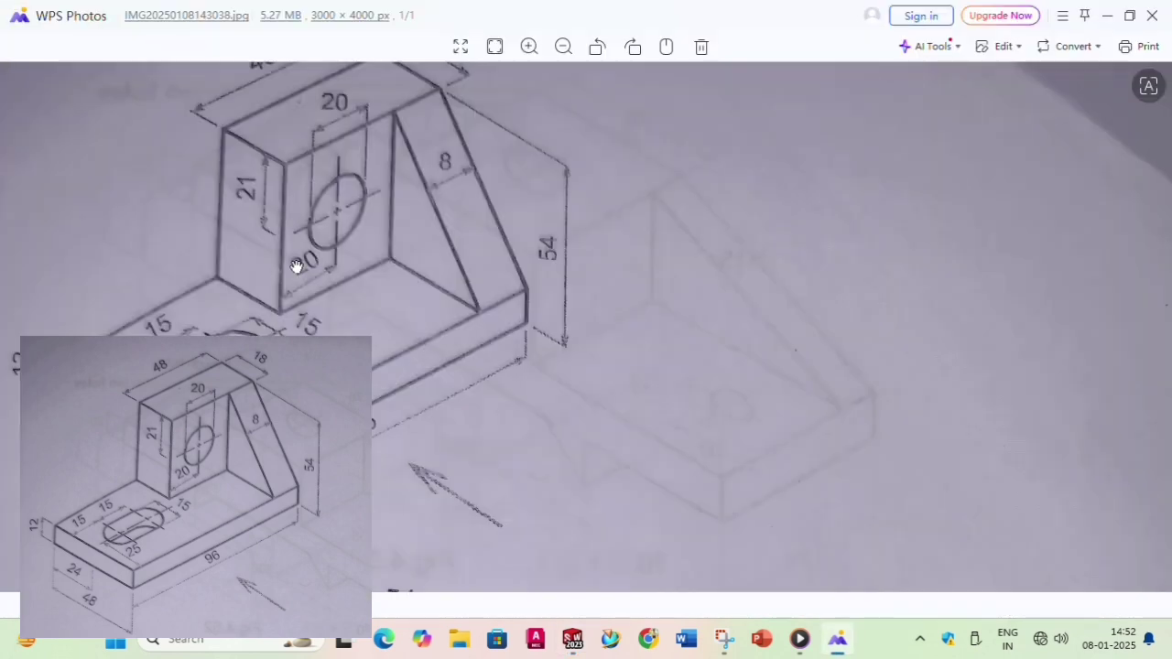
key(alt+Tab)
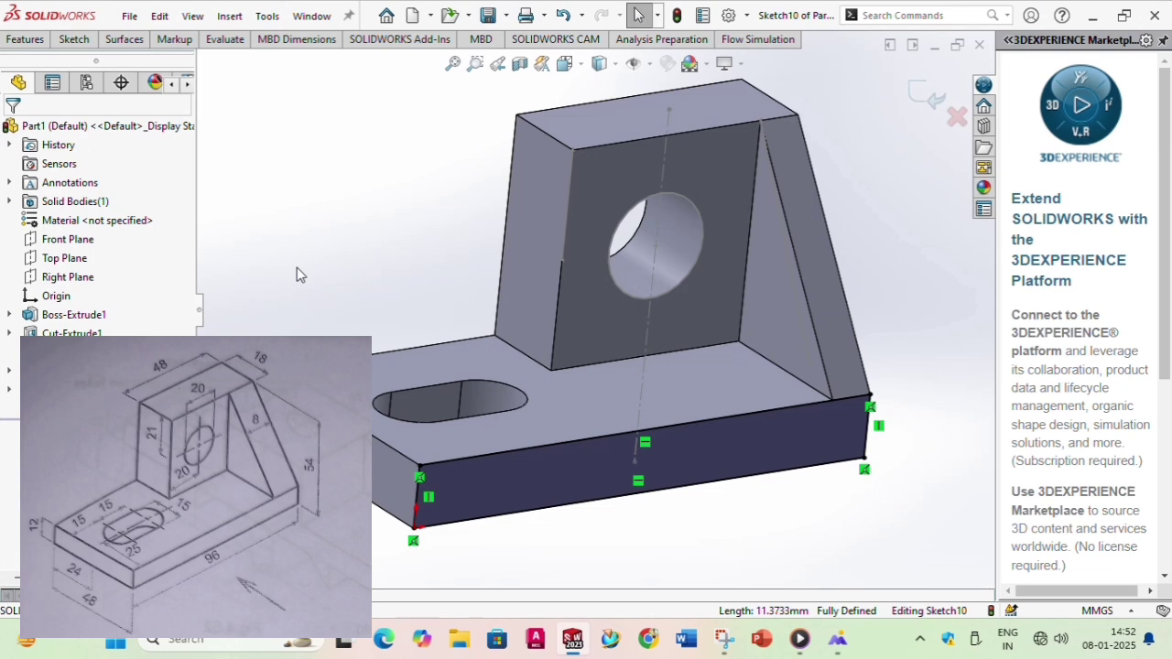
key(alt+Tab)
key(alt+Tab)
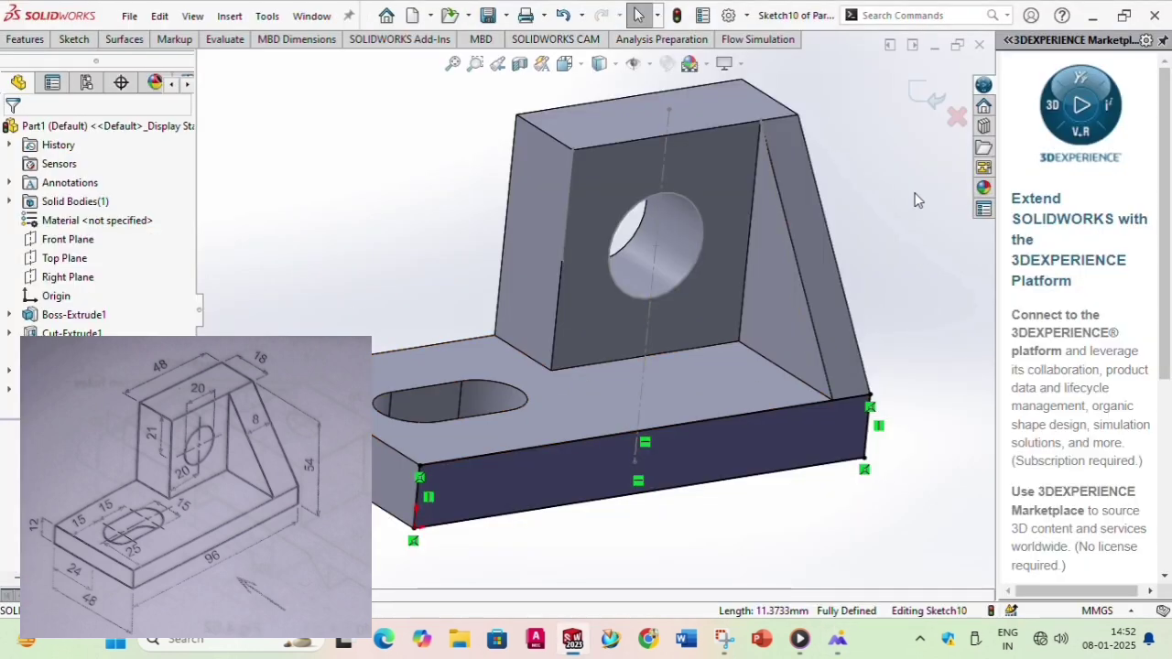
Apply the white medium gloss plastic appearance to the bracket, and replace it with cream medium gloss plastic.
click(705, 64)
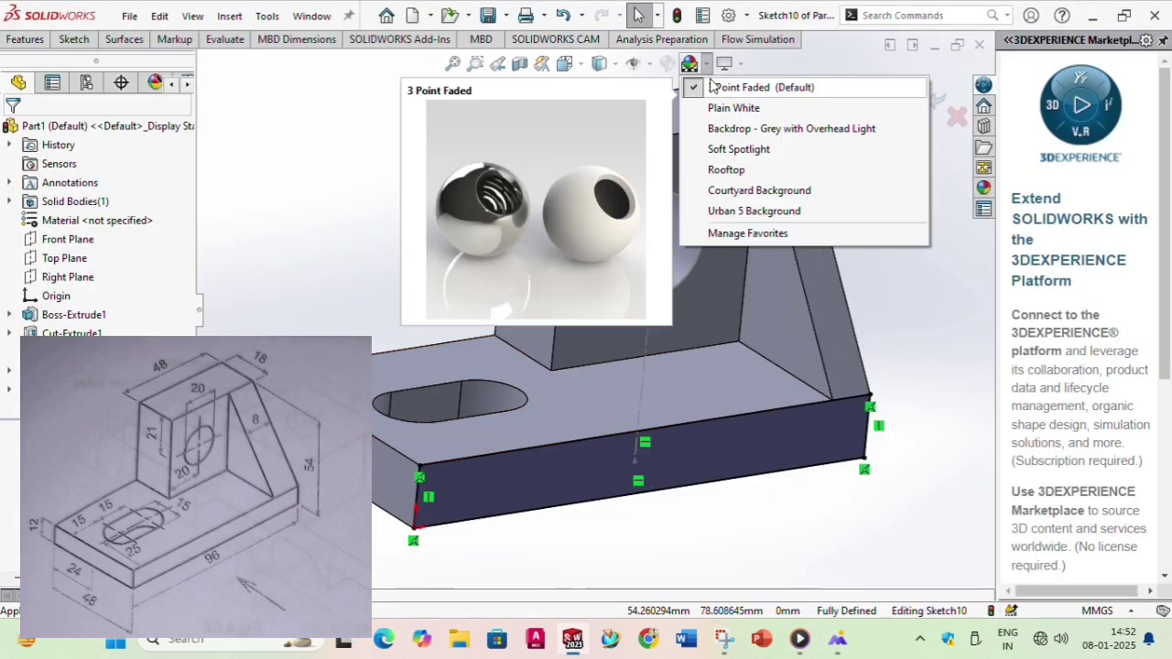
click(693, 62)
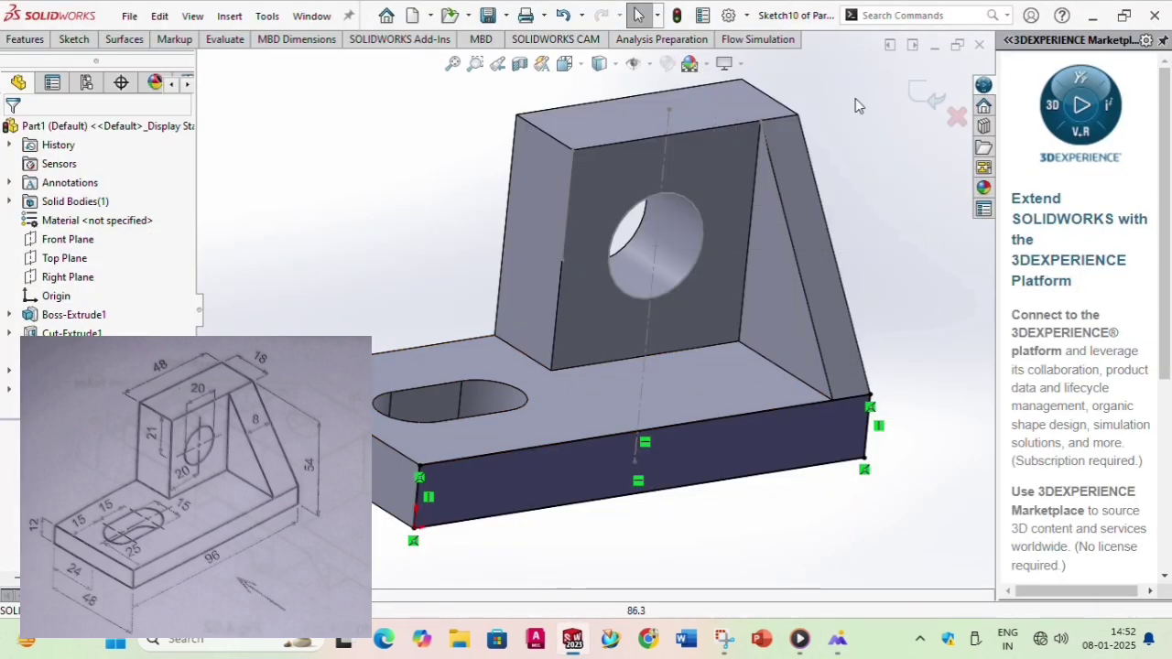
click(984, 192)
click(1011, 96)
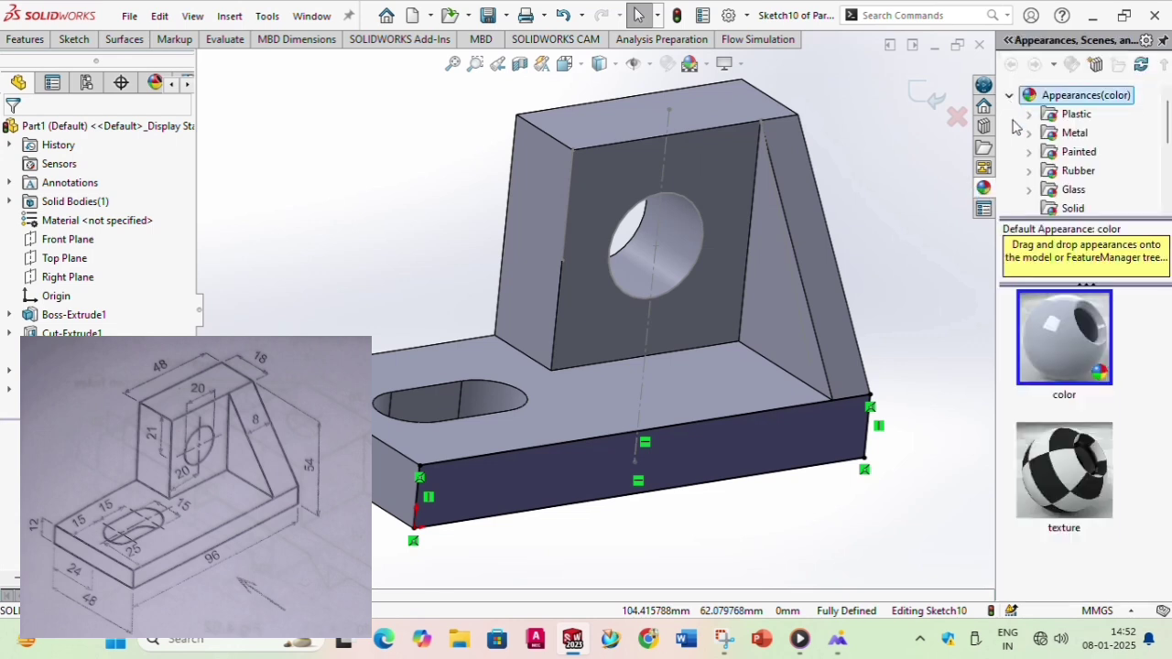
click(1028, 114)
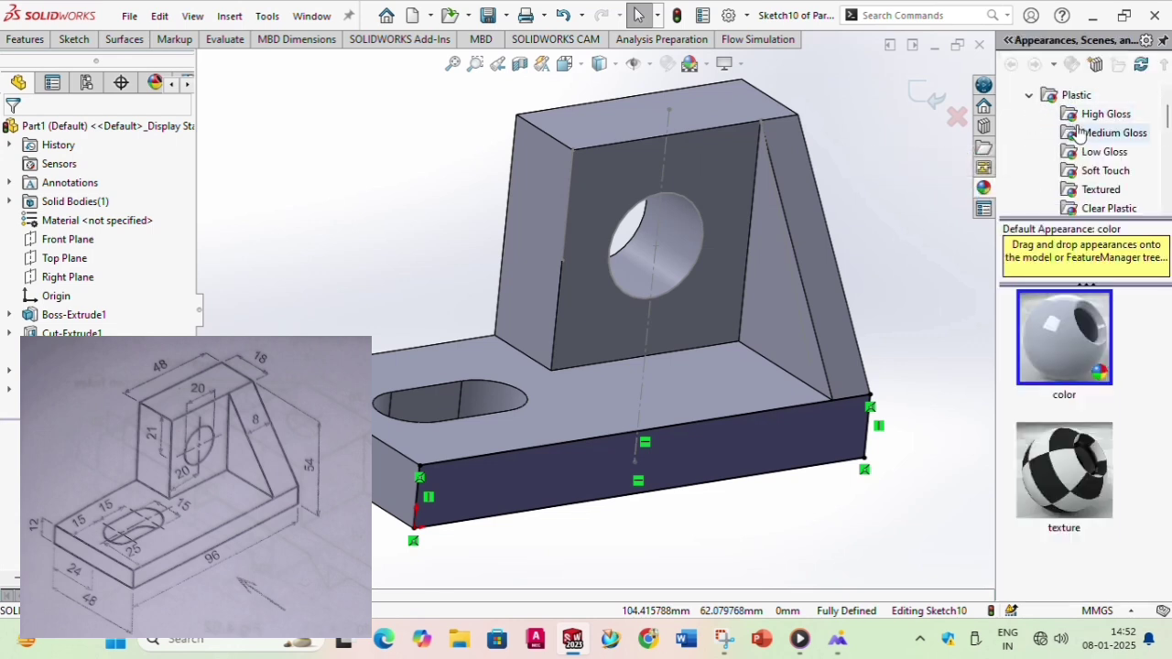
click(1106, 133)
double_click(1103, 379)
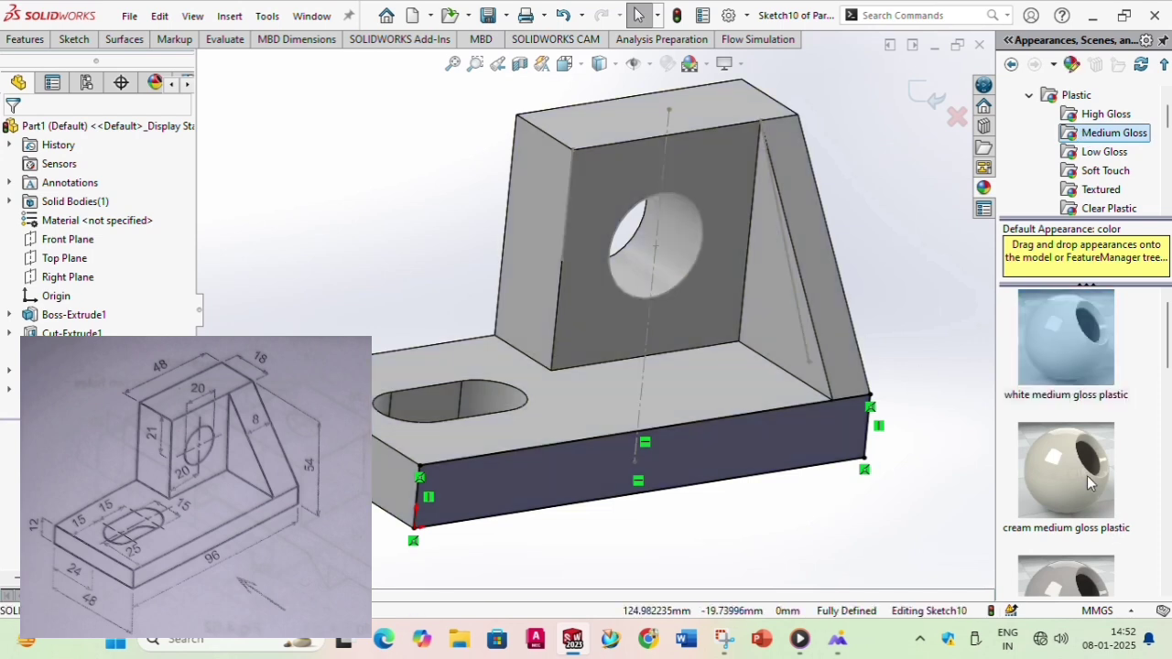
drag(1086, 475, 861, 438)
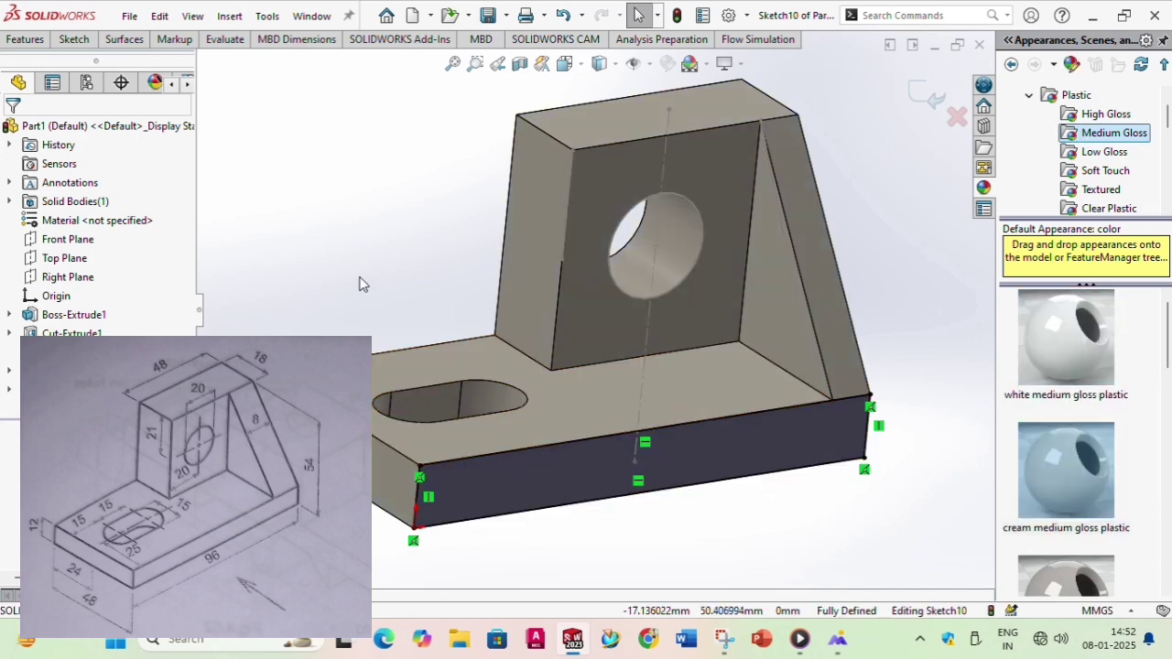
click(824, 440)
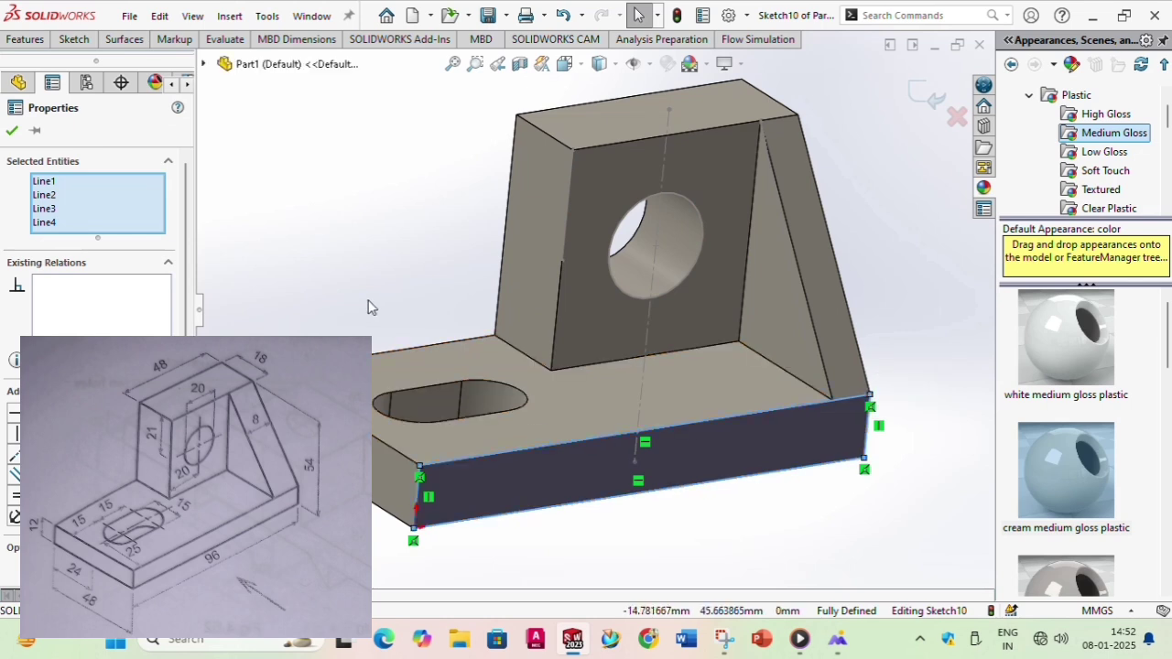
click(259, 231)
scroll(606, 308, up, 1)
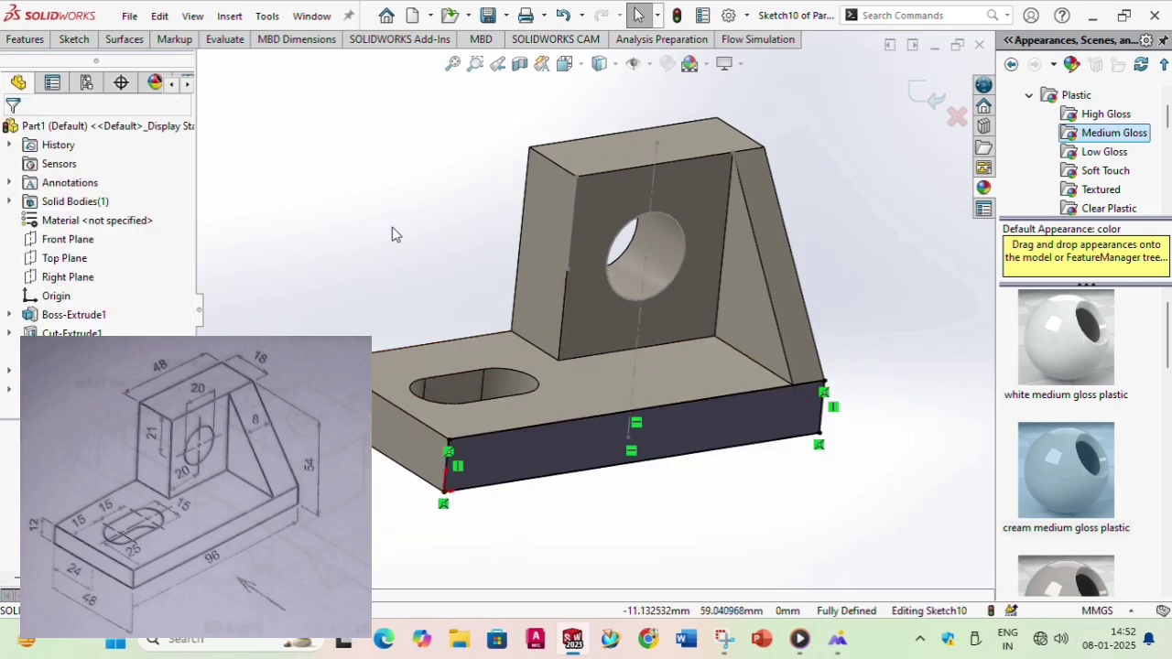
scroll(220, 181, down, 1)
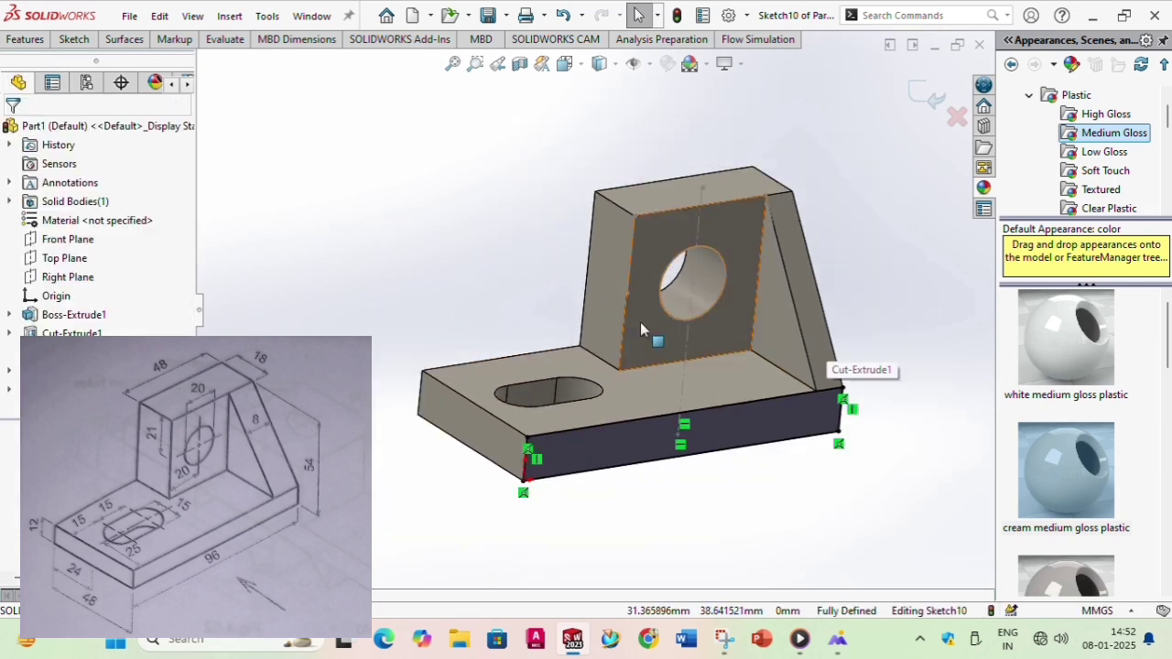
middle_drag(769, 357, 705, 320)
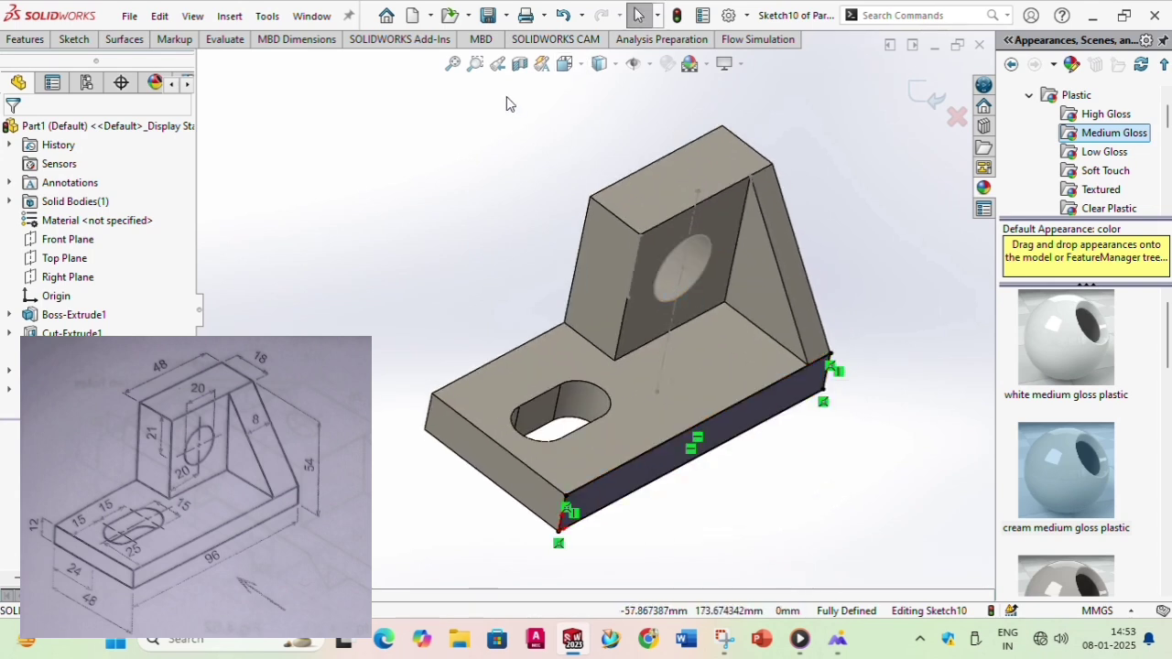